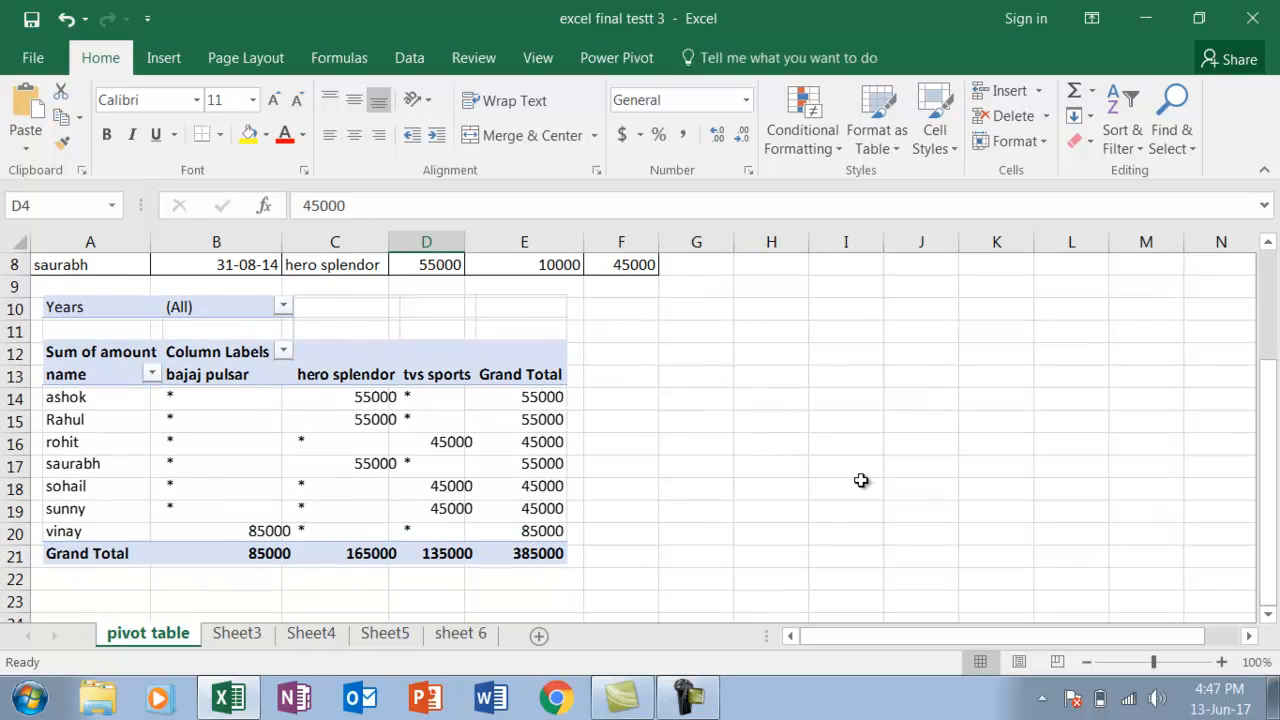
Select the motor sales data with its headers, range A1:F8, on the pivot table sheet
{"action": "left_click_drag", "start_coordinate": [1270, 408], "coordinate": [1268, 364]}
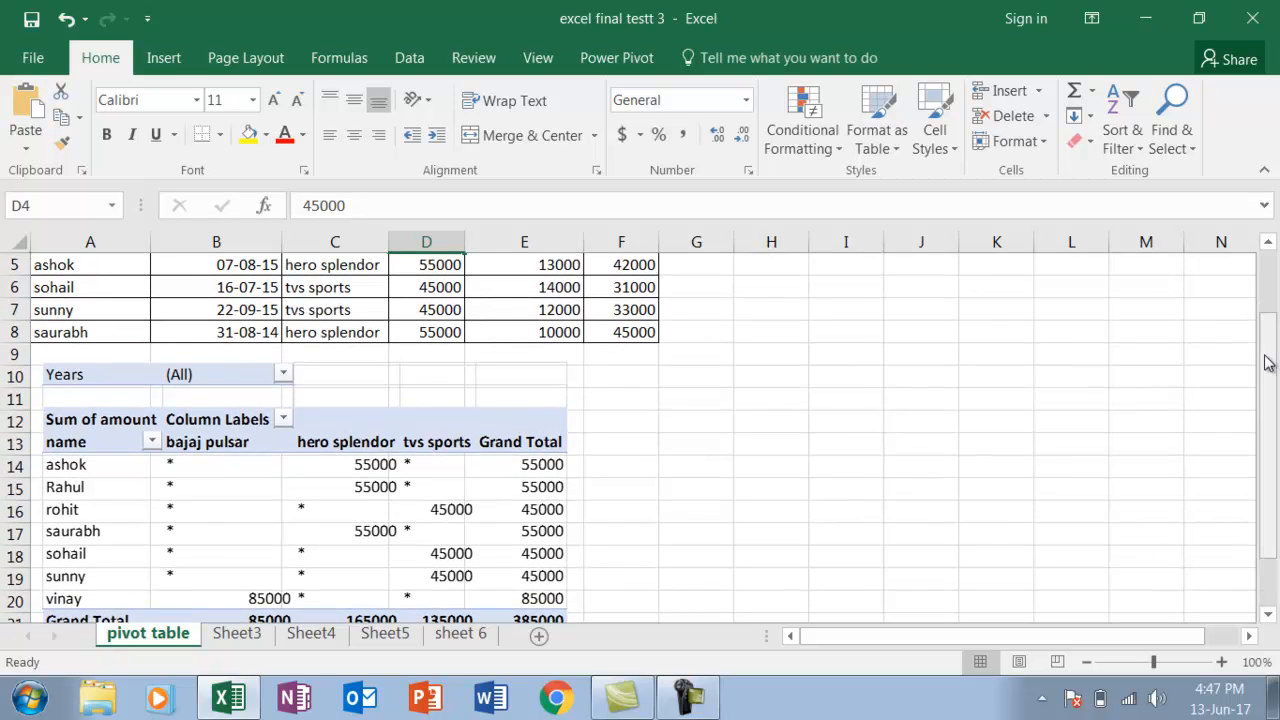
{"action": "left_click", "coordinate": [114, 488]}
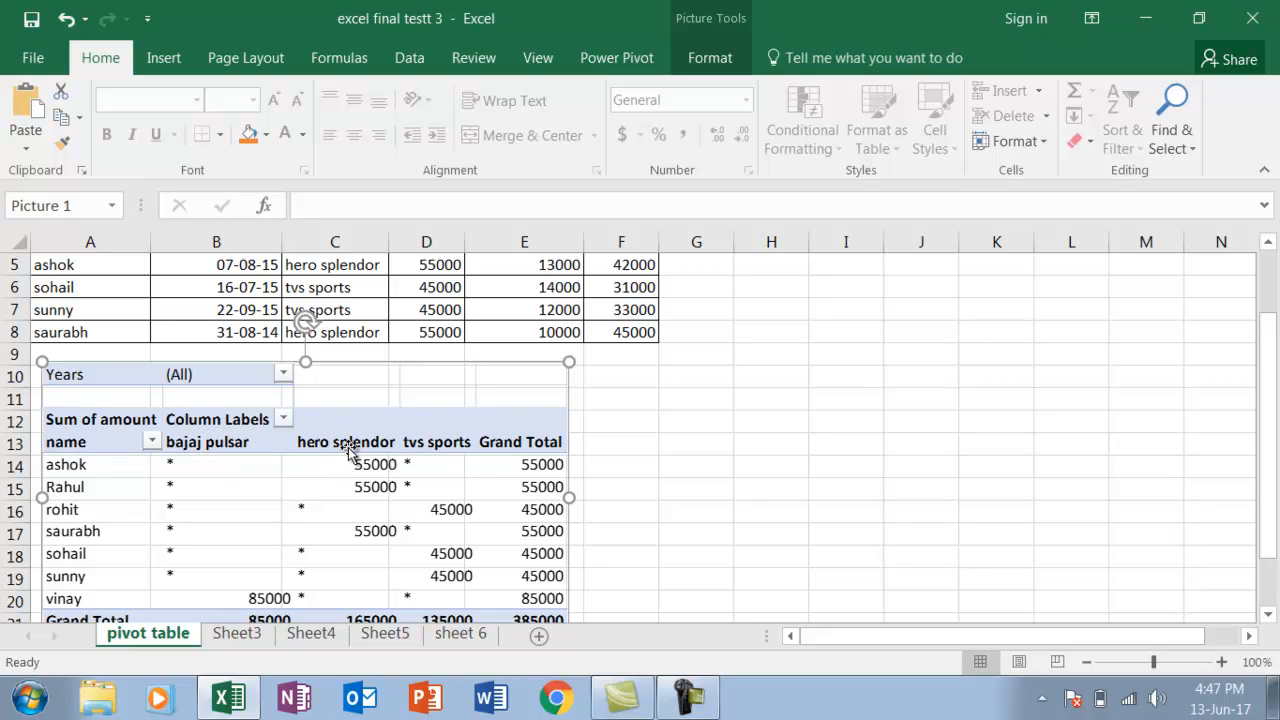
{"action": "left_click_drag", "start_coordinate": [1272, 390], "coordinate": [1268, 262]}
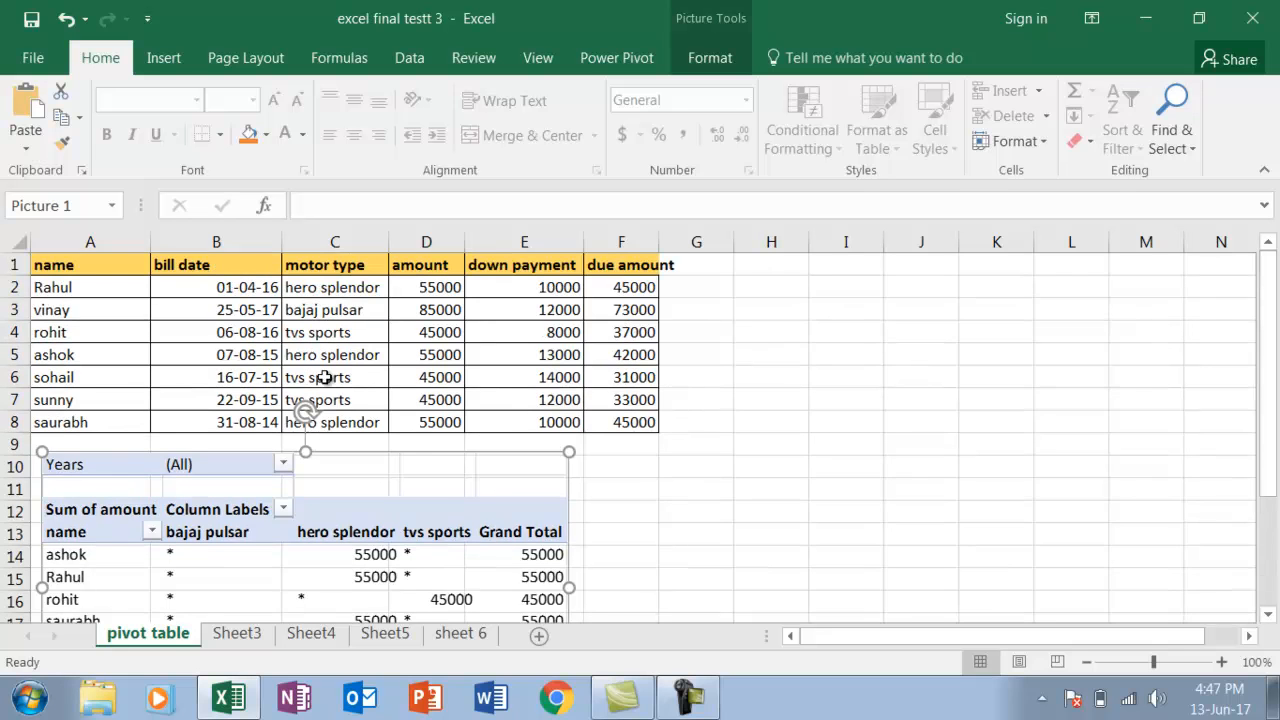
{"action": "left_click", "coordinate": [95, 265]}
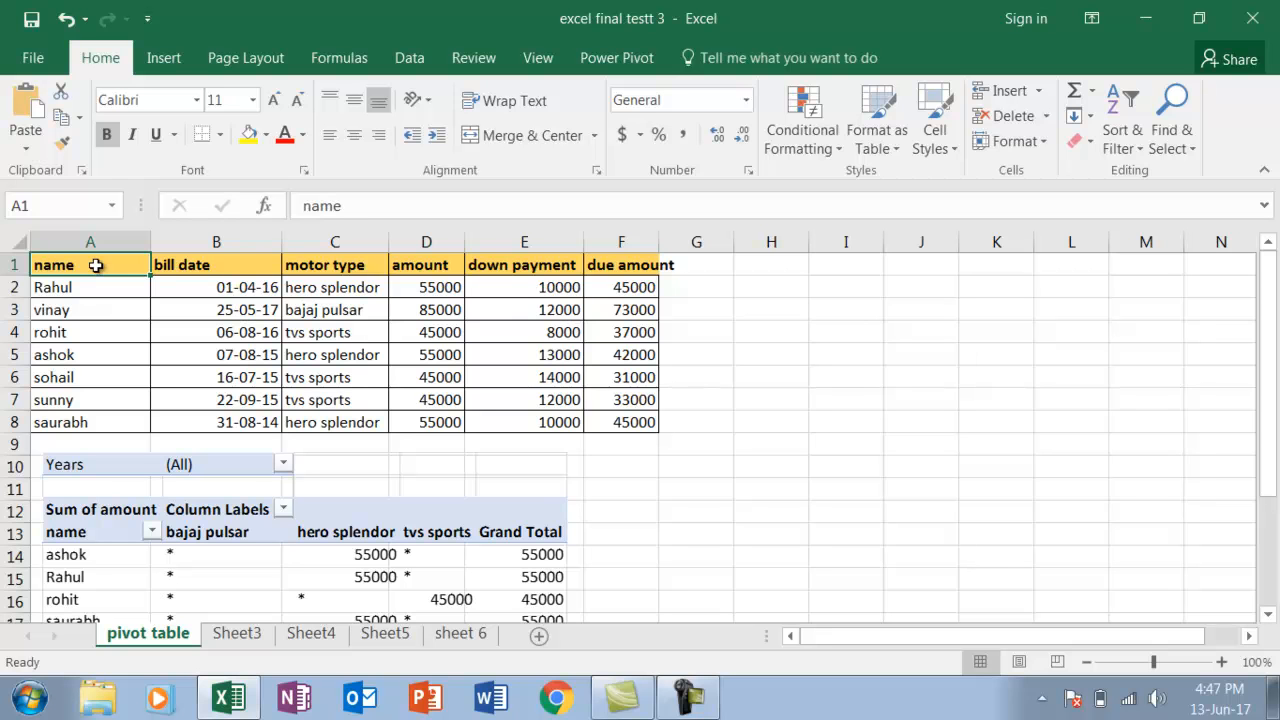
{"action": "key", "text": "shift+Right"}
{"action": "key", "text": "shift+Right"}
{"action": "key", "text": "shift+Right"}
{"action": "key", "text": "shift+Right"}
{"action": "key", "text": "shift+Right"}
{"action": "key", "text": "shift+Down"}
{"action": "key", "text": "shift+Down"}
{"action": "key", "text": "shift+Down"}
{"action": "key", "text": "shift+Down"}
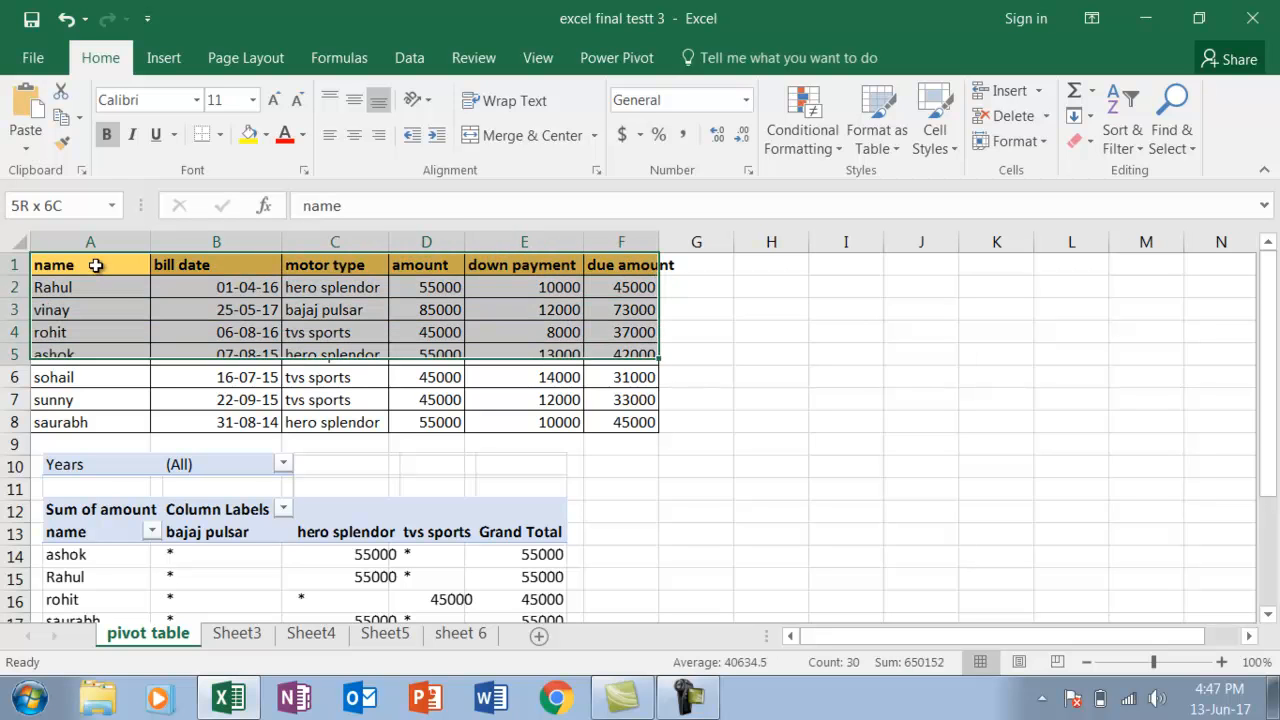
{"action": "key", "text": "shift+Down"}
{"action": "key", "text": "shift+Down"}
{"action": "key", "text": "shift+Down"}
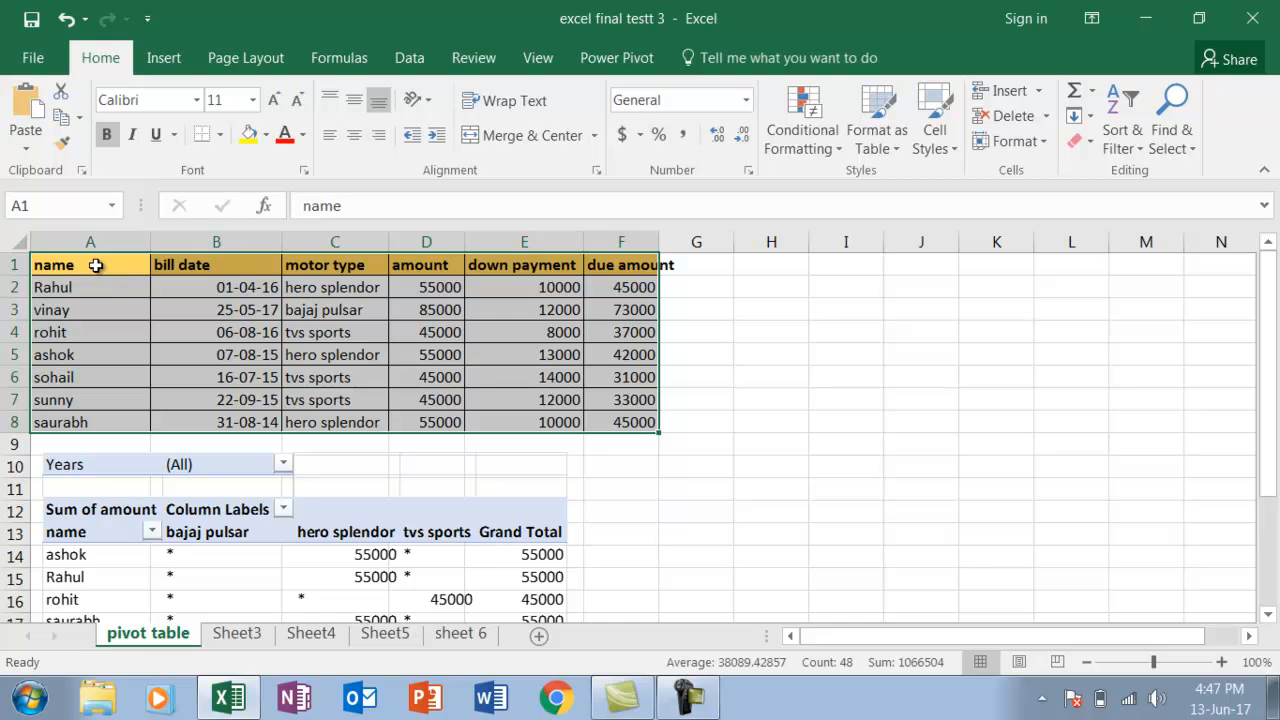
Insert a PivotTable from the selected data on the existing worksheet at cell H2
{"action": "left_click", "coordinate": [166, 60]}
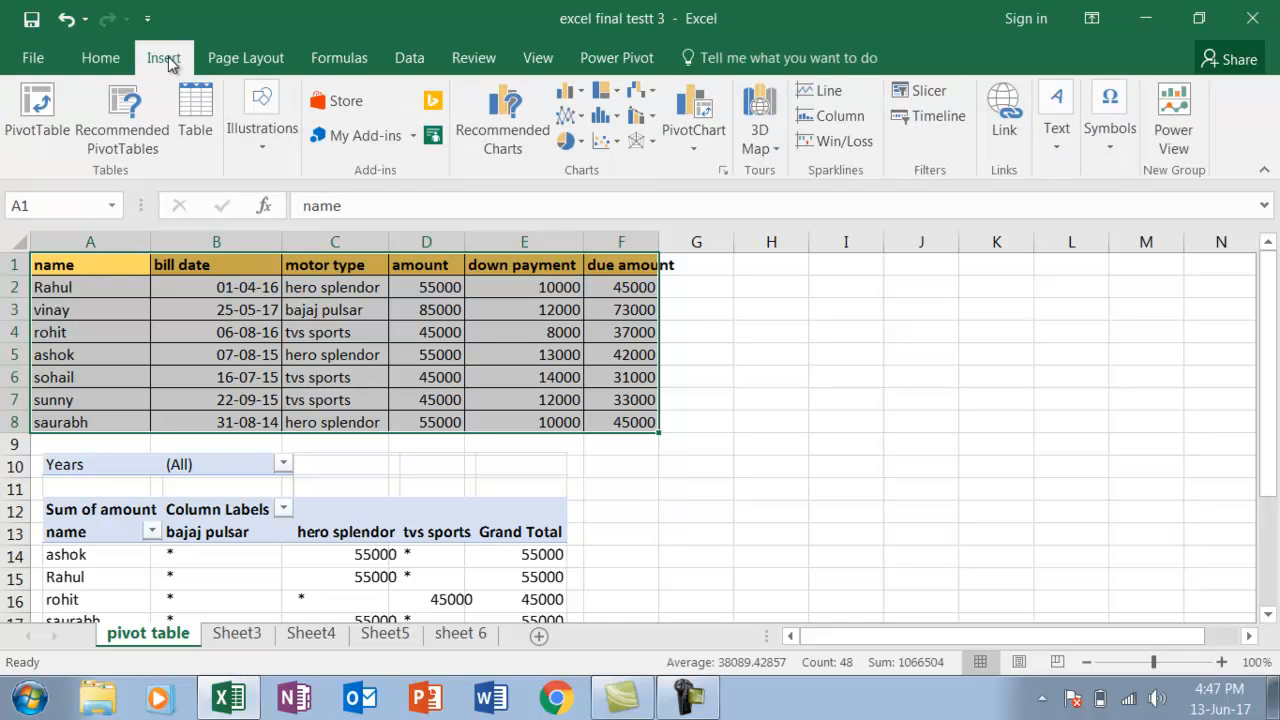
{"action": "left_click", "coordinate": [41, 141]}
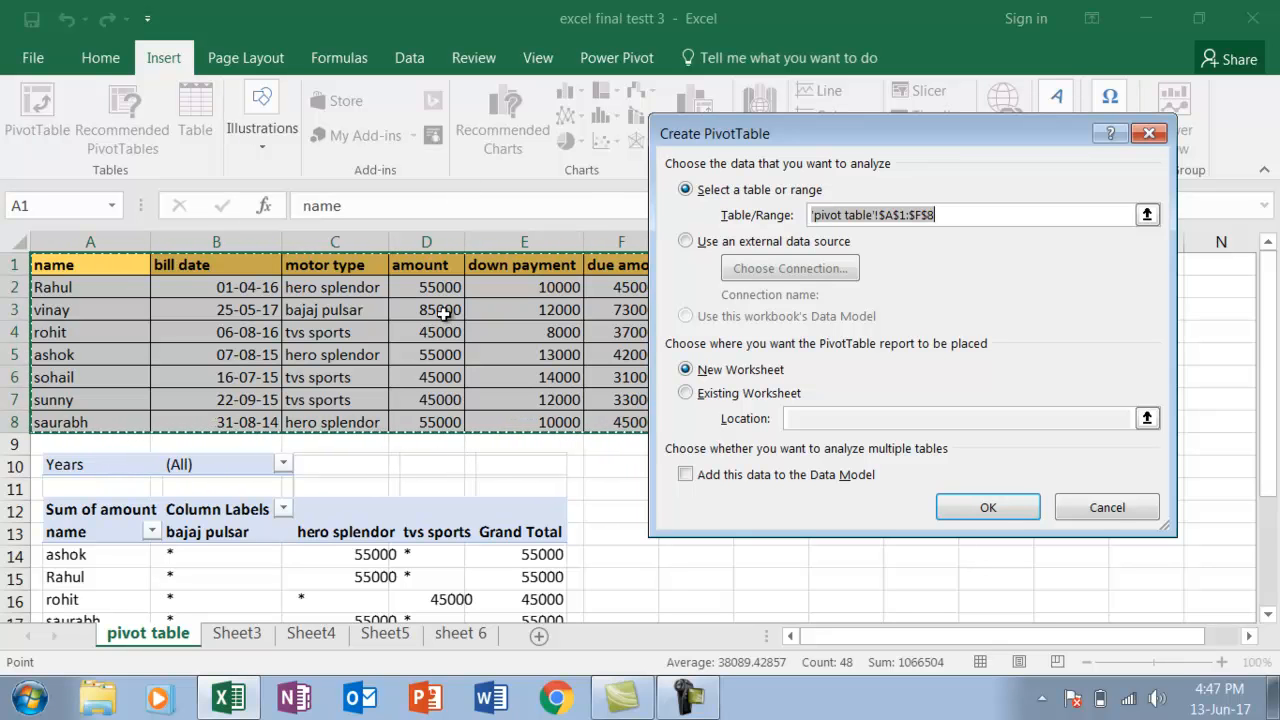
{"action": "left_click", "coordinate": [686, 394]}
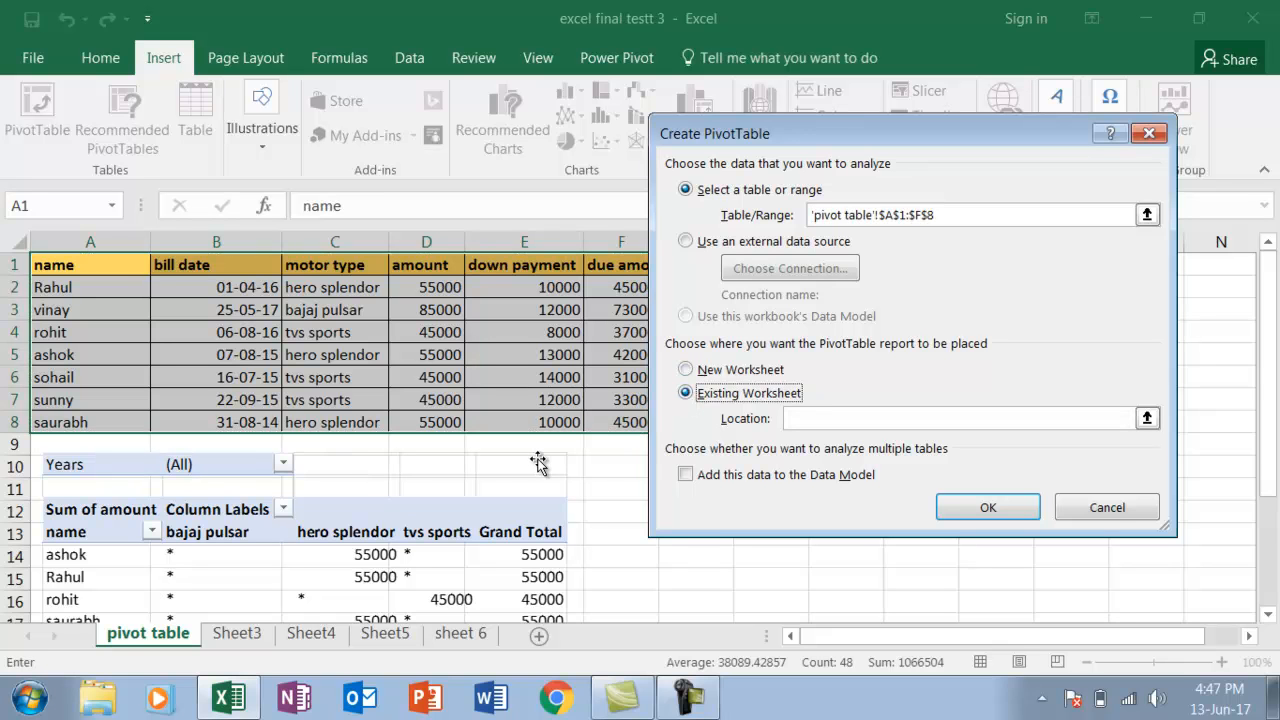
{"action": "left_click", "coordinate": [806, 420]}
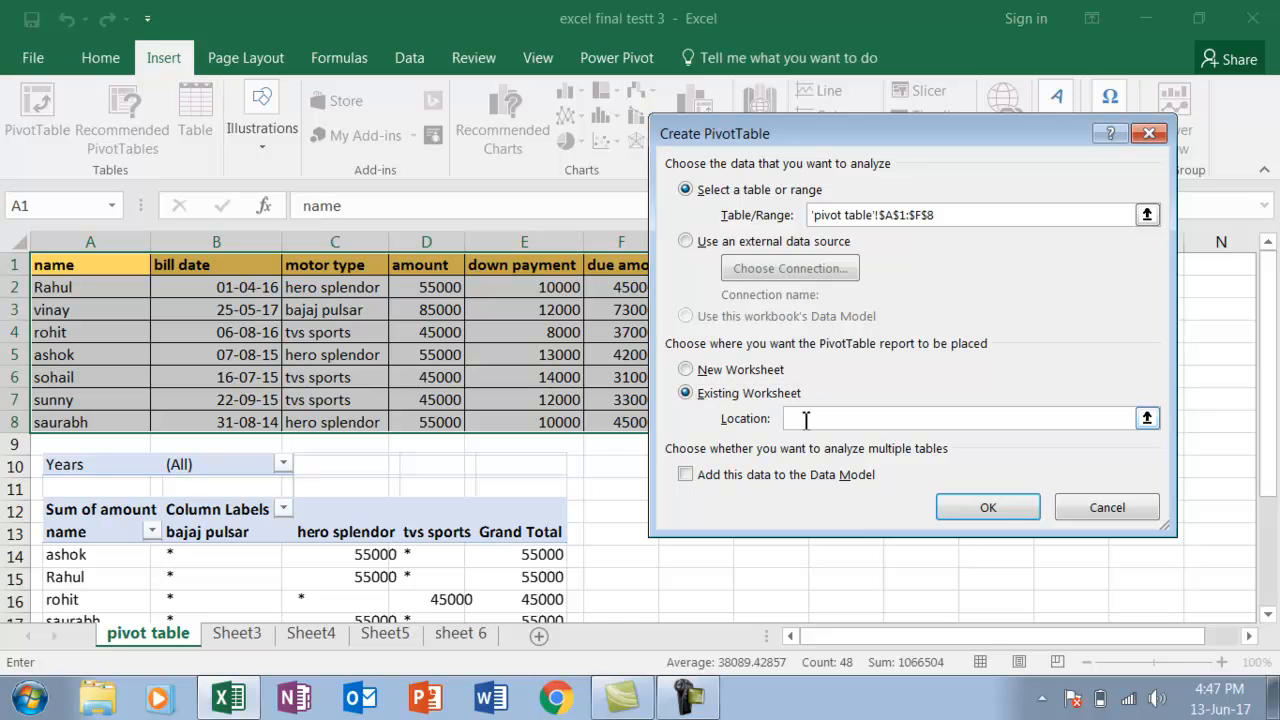
{"action": "left_click_drag", "start_coordinate": [871, 145], "coordinate": [306, 94]}
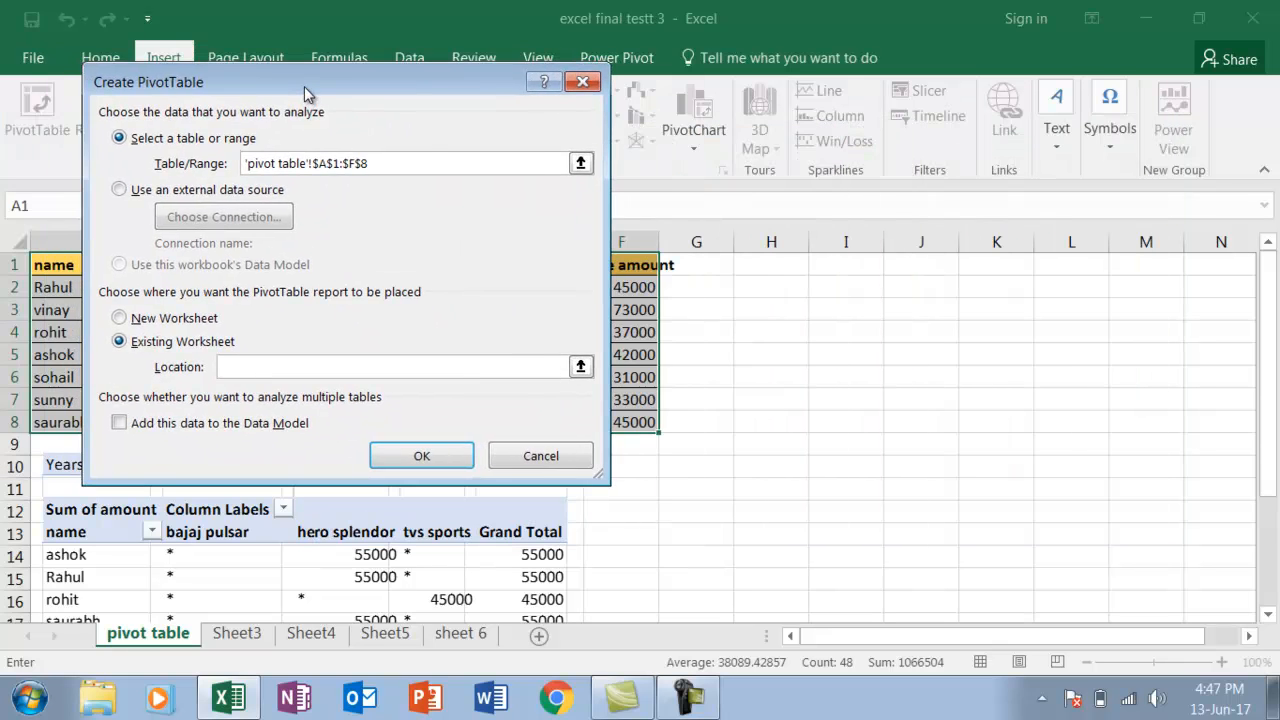
{"action": "left_click", "coordinate": [793, 285]}
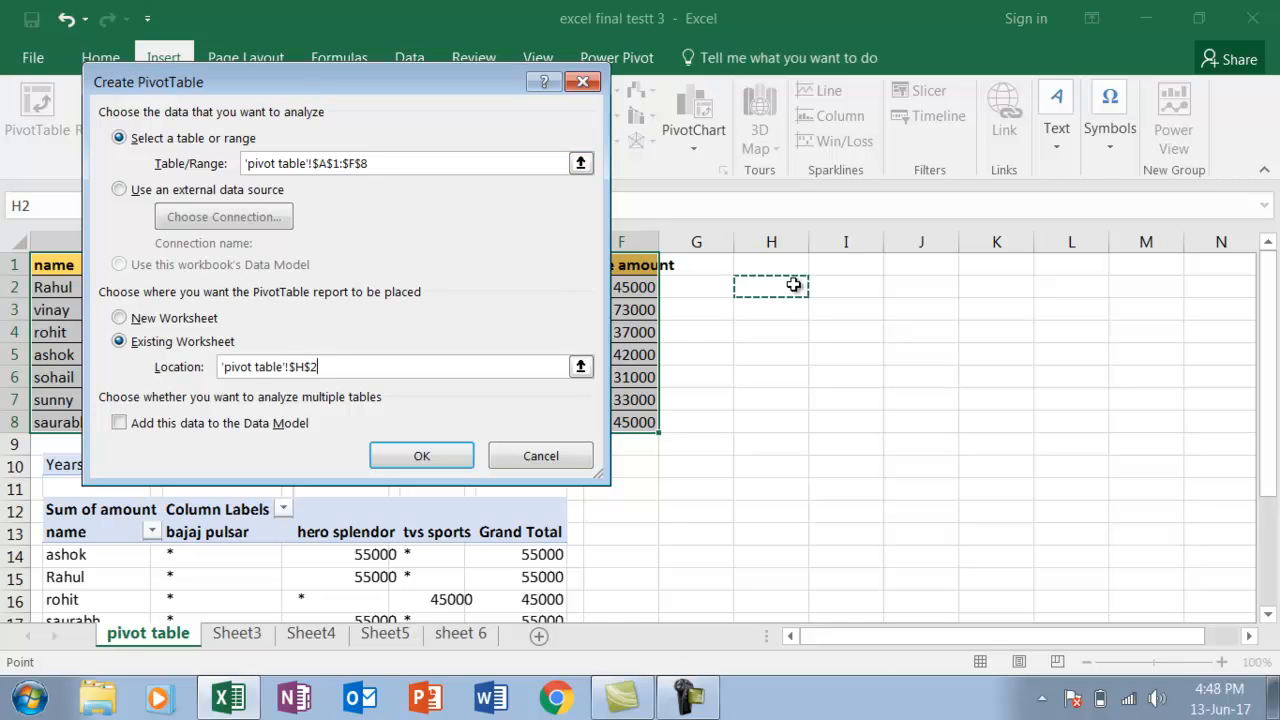
{"action": "left_click", "coordinate": [395, 466]}
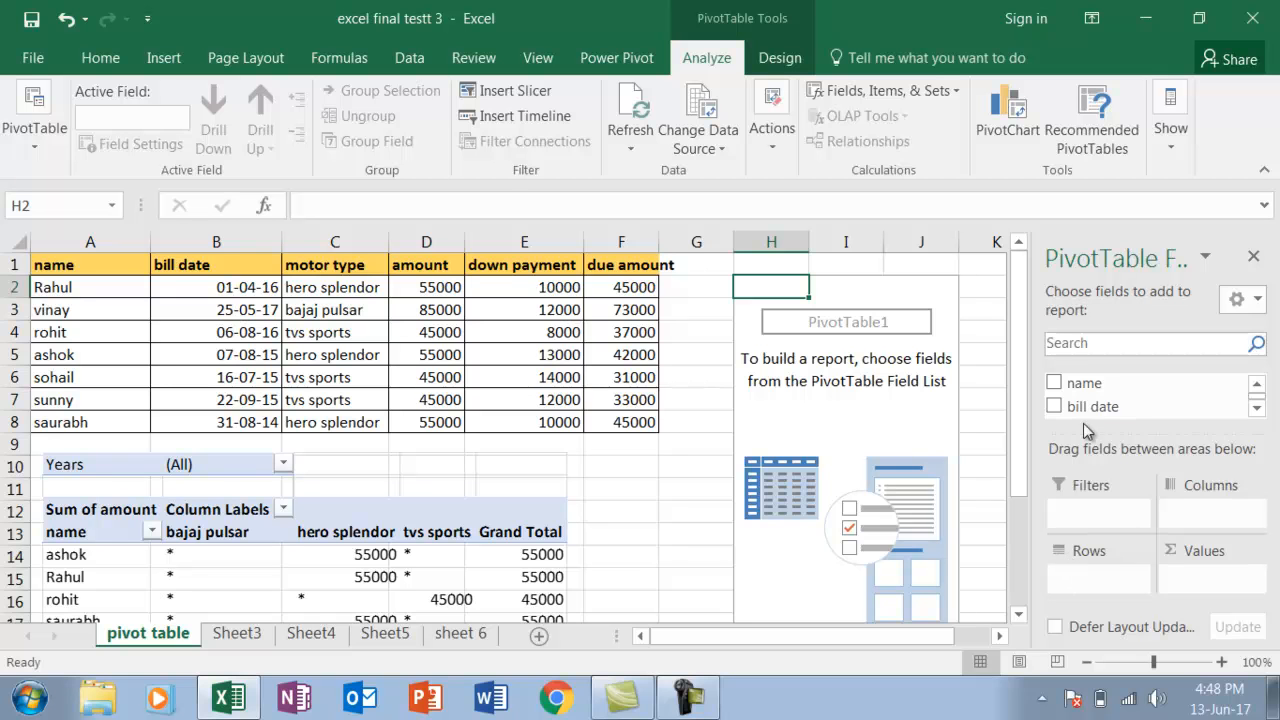
Lay out the PivotTable with name as rows, motor type as columns, bill date as filter and the sum of due amount as values
{"action": "left_click", "coordinate": [1056, 384]}
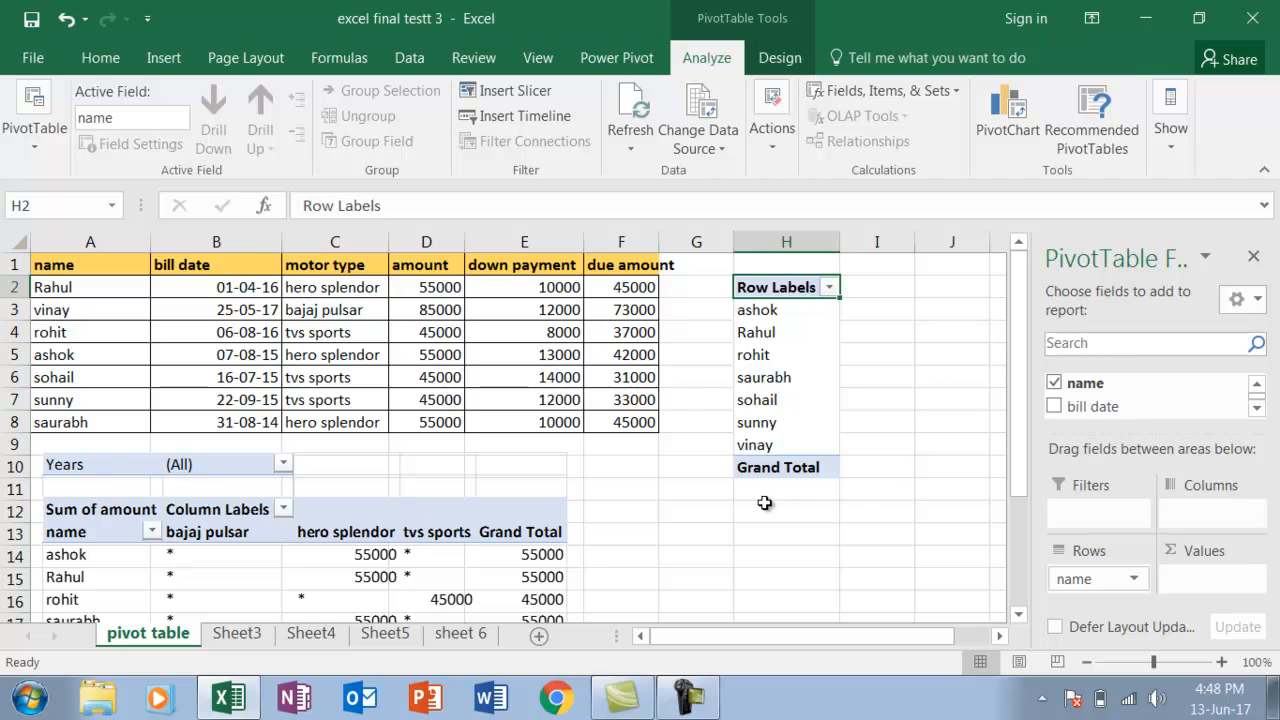
{"action": "left_click", "coordinate": [1257, 410]}
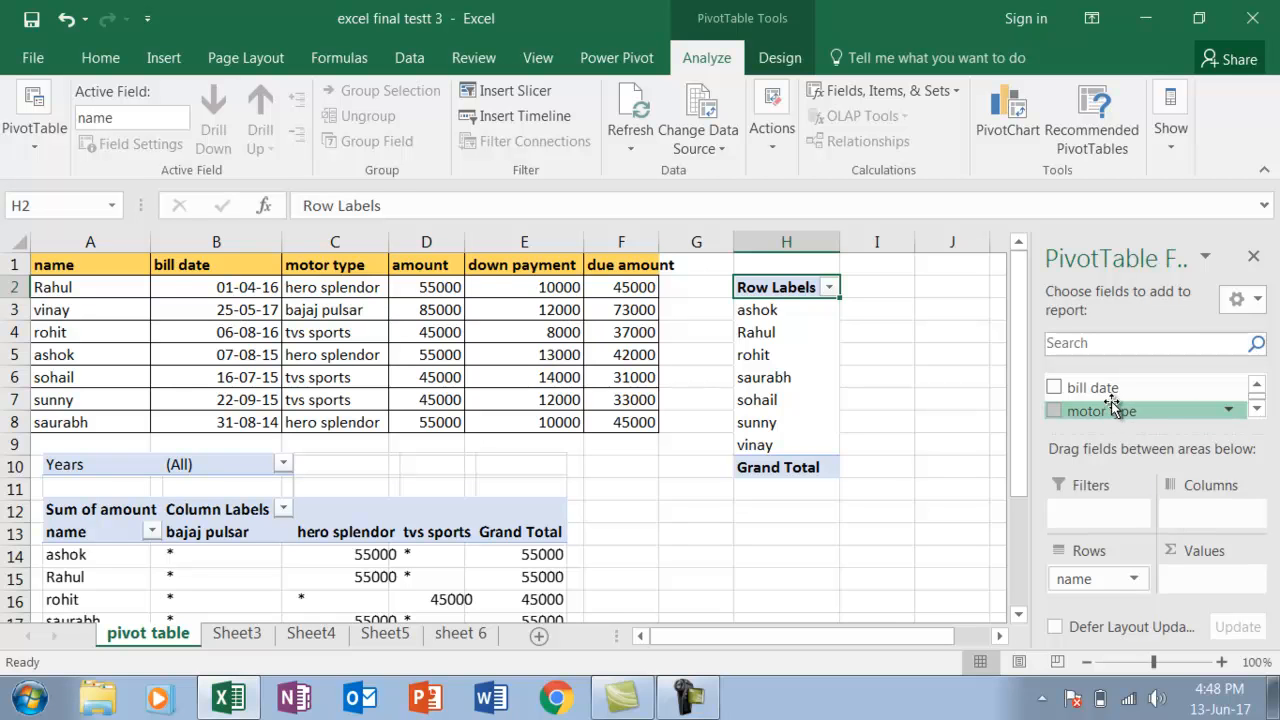
{"action": "left_click_drag", "start_coordinate": [1110, 412], "coordinate": [1204, 516]}
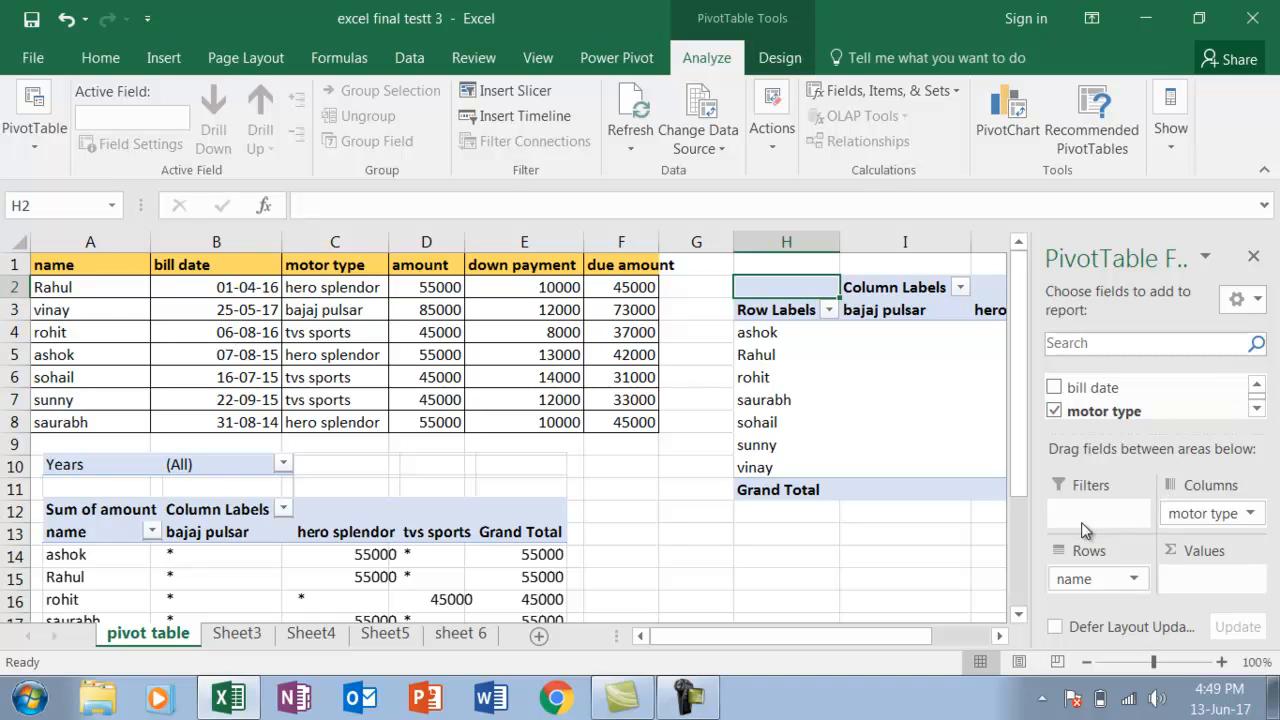
{"action": "left_click_drag", "start_coordinate": [1104, 390], "coordinate": [1097, 517]}
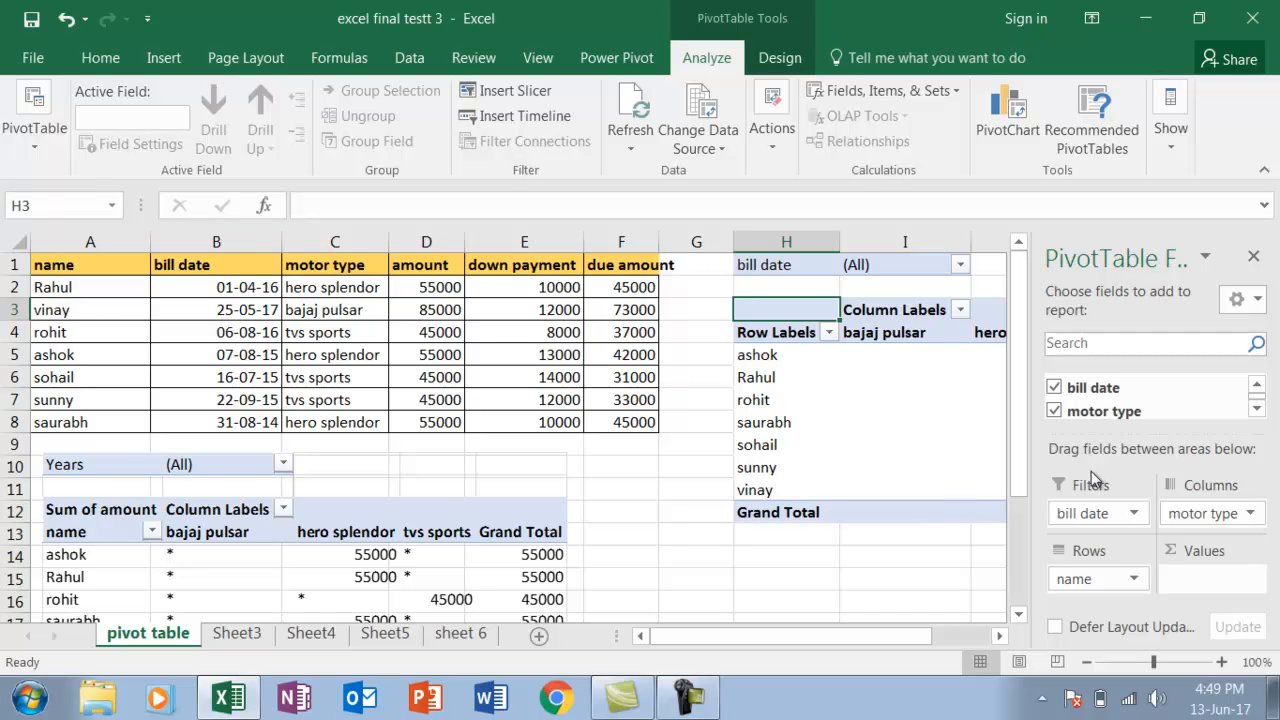
{"action": "left_click", "coordinate": [1257, 409]}
{"action": "left_click", "coordinate": [1257, 409]}
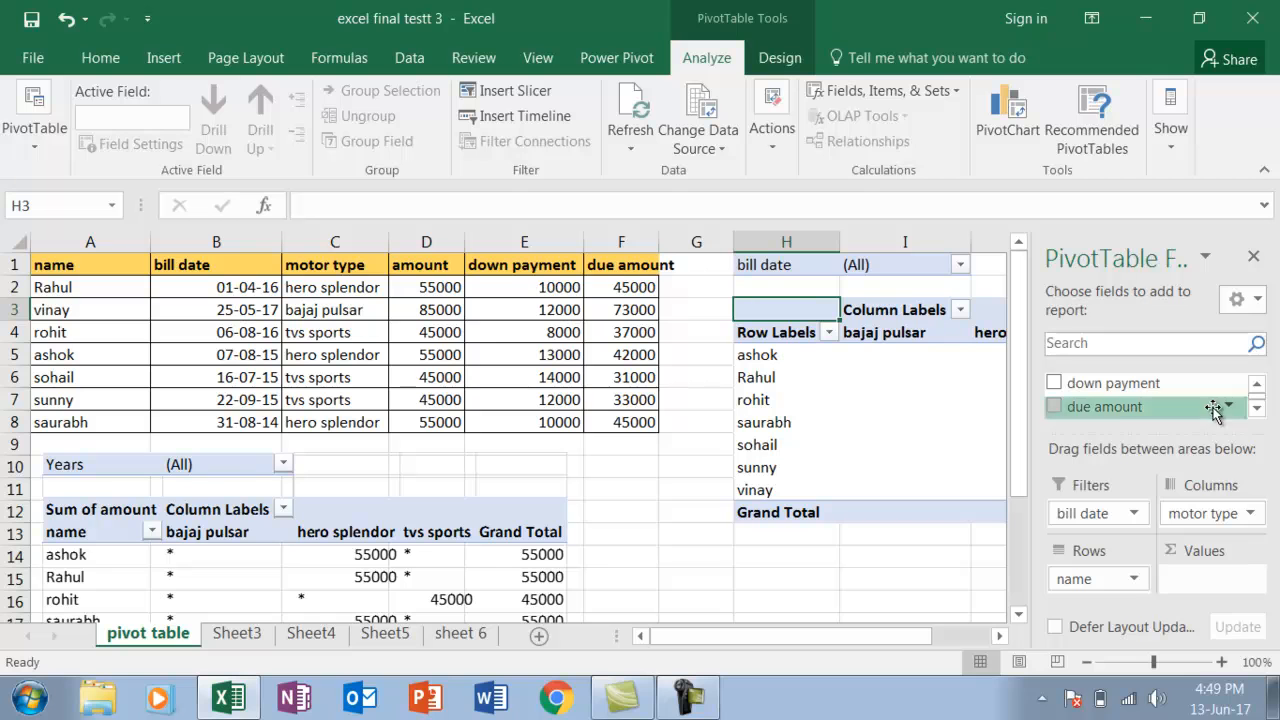
{"action": "left_click", "coordinate": [1055, 409]}
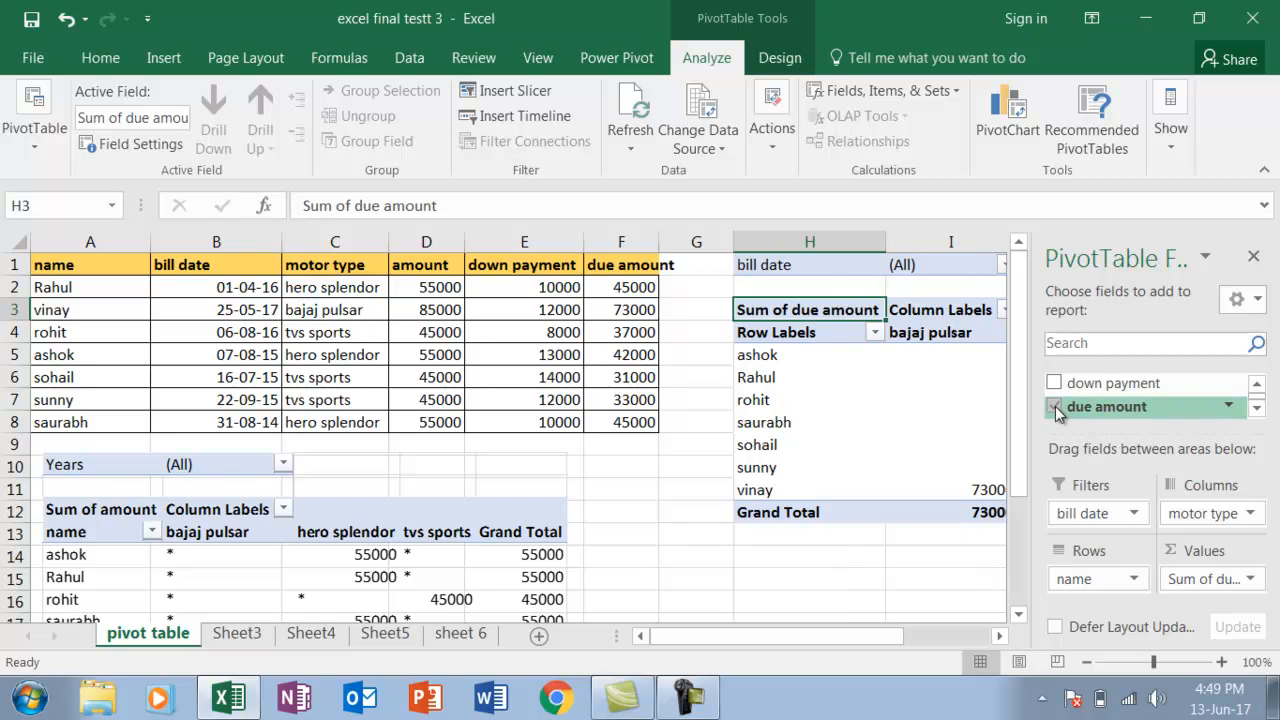
Set the PivotTable options so that empty cells show an asterisk (*)
{"action": "left_click", "coordinate": [999, 637]}
{"action": "left_click", "coordinate": [999, 637]}
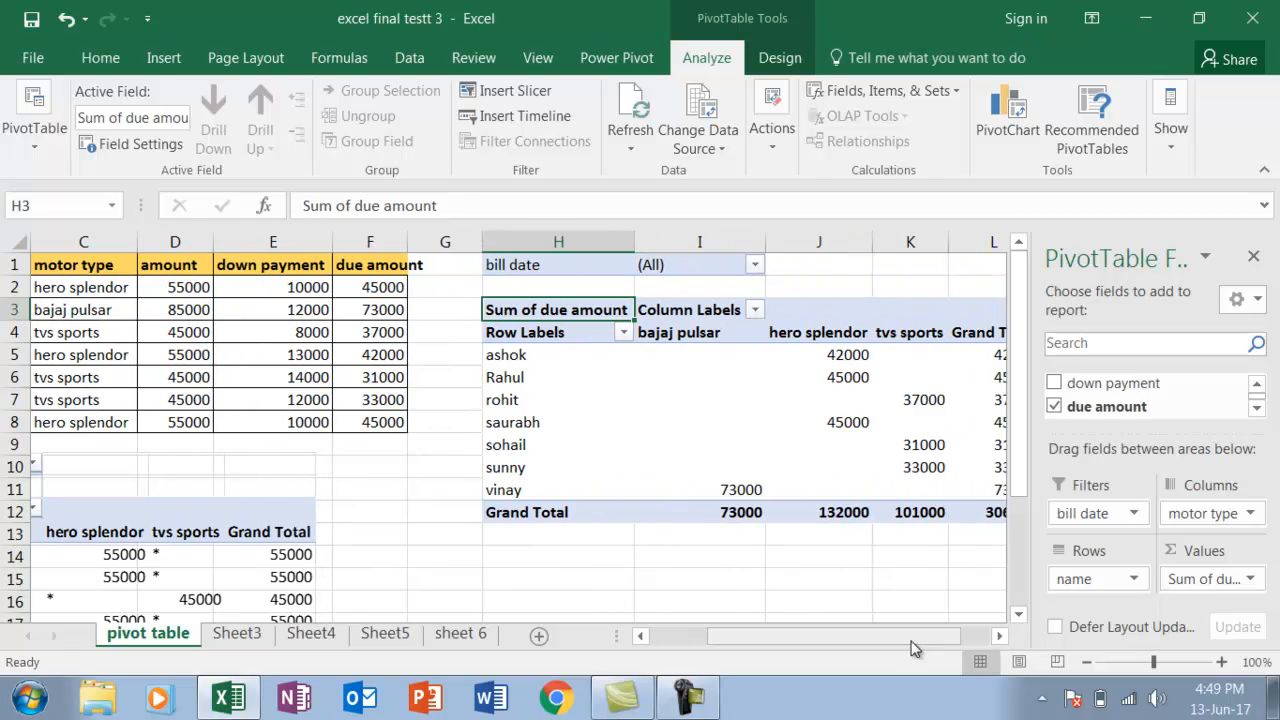
{"action": "left_click_drag", "start_coordinate": [910, 641], "coordinate": [857, 638]}
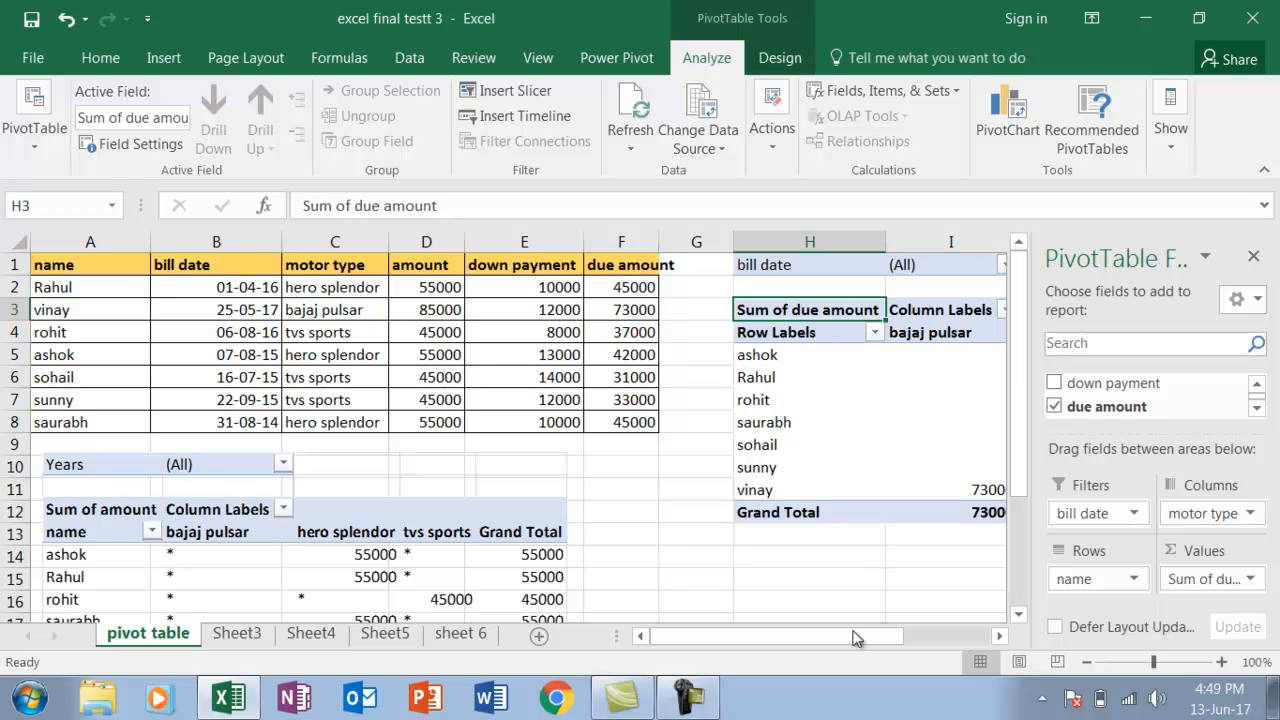
{"action": "left_click", "coordinate": [1000, 636]}
{"action": "left_click", "coordinate": [1000, 636]}
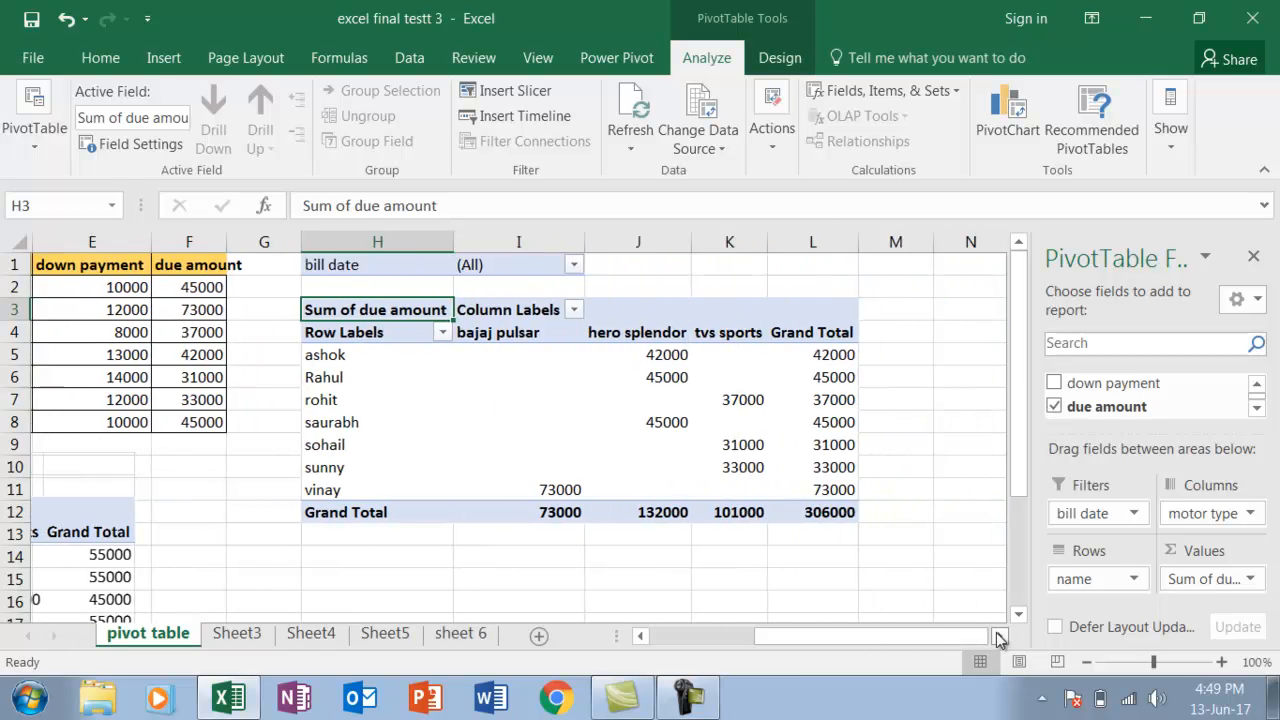
{"action": "left_click", "coordinate": [557, 385]}
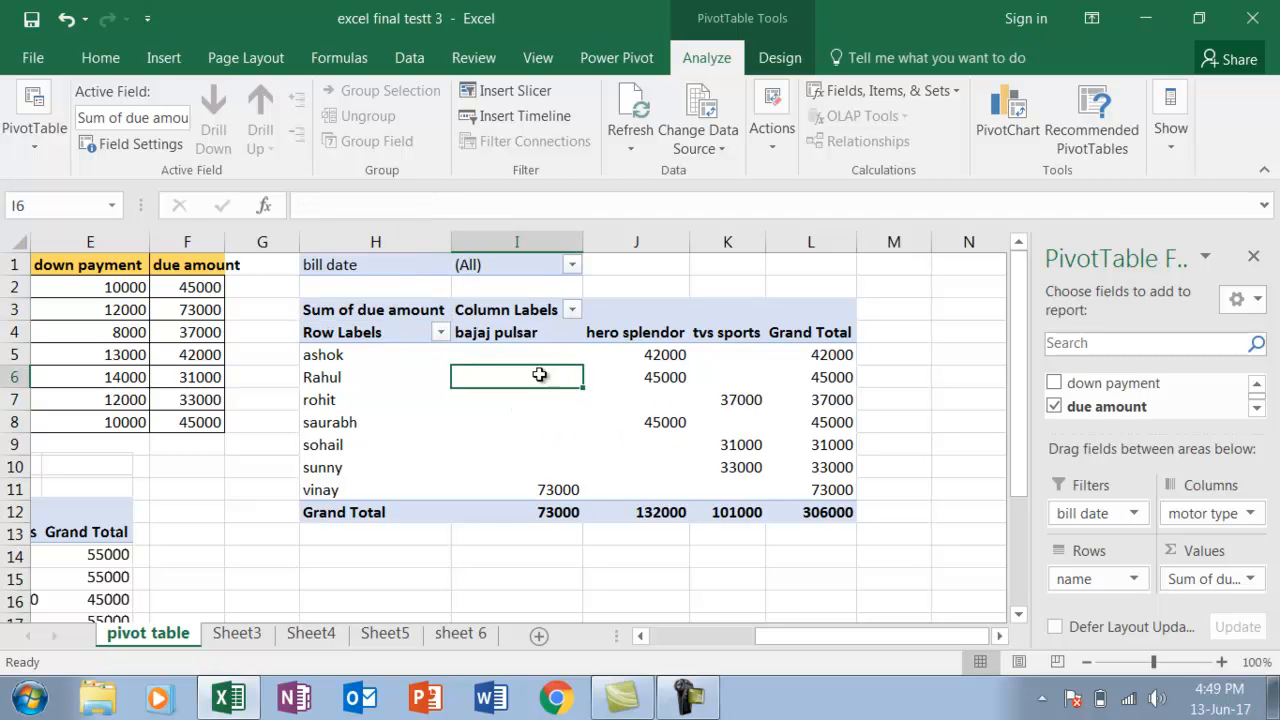
{"action": "right_click", "coordinate": [552, 401]}
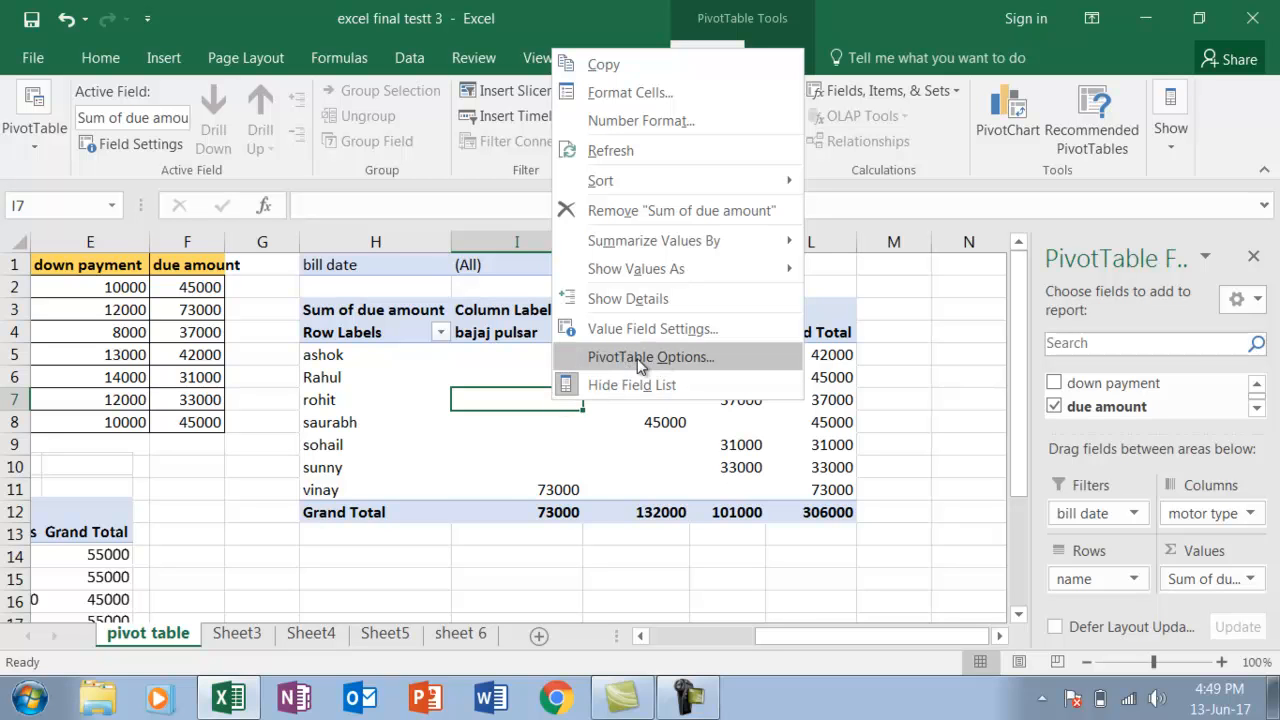
{"action": "left_click", "coordinate": [664, 358]}
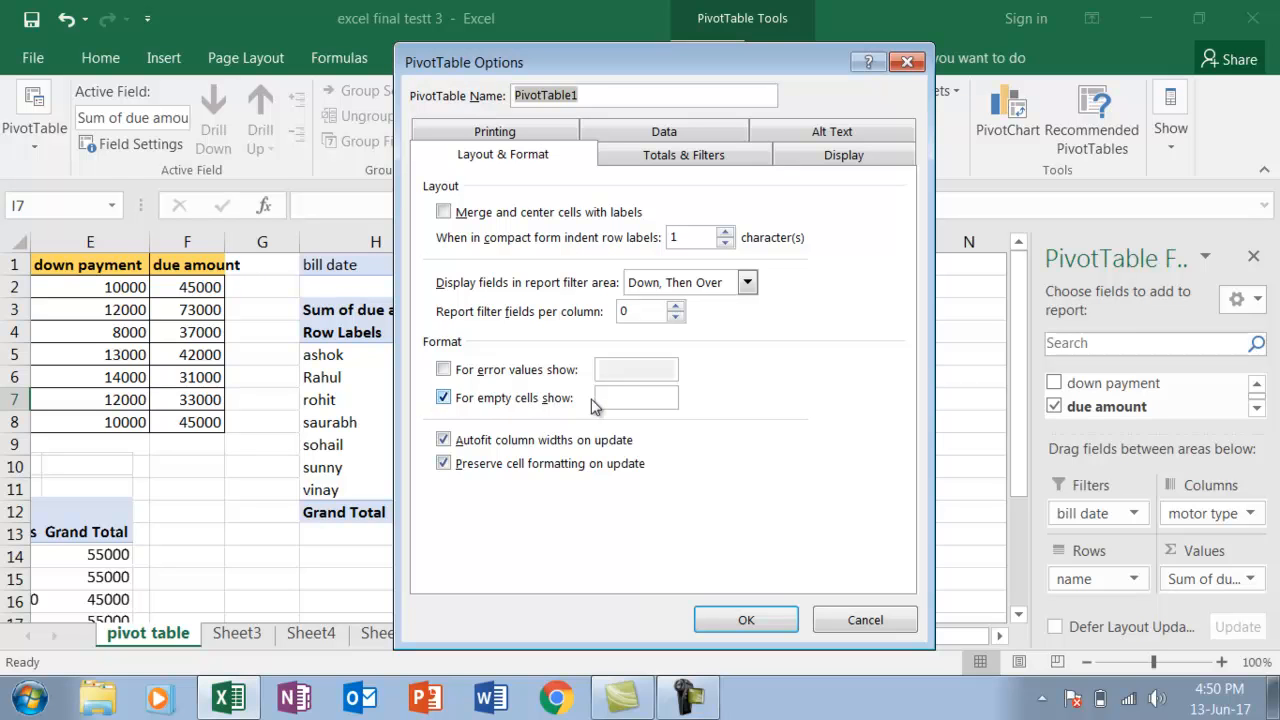
{"action": "left_click", "coordinate": [616, 398]}
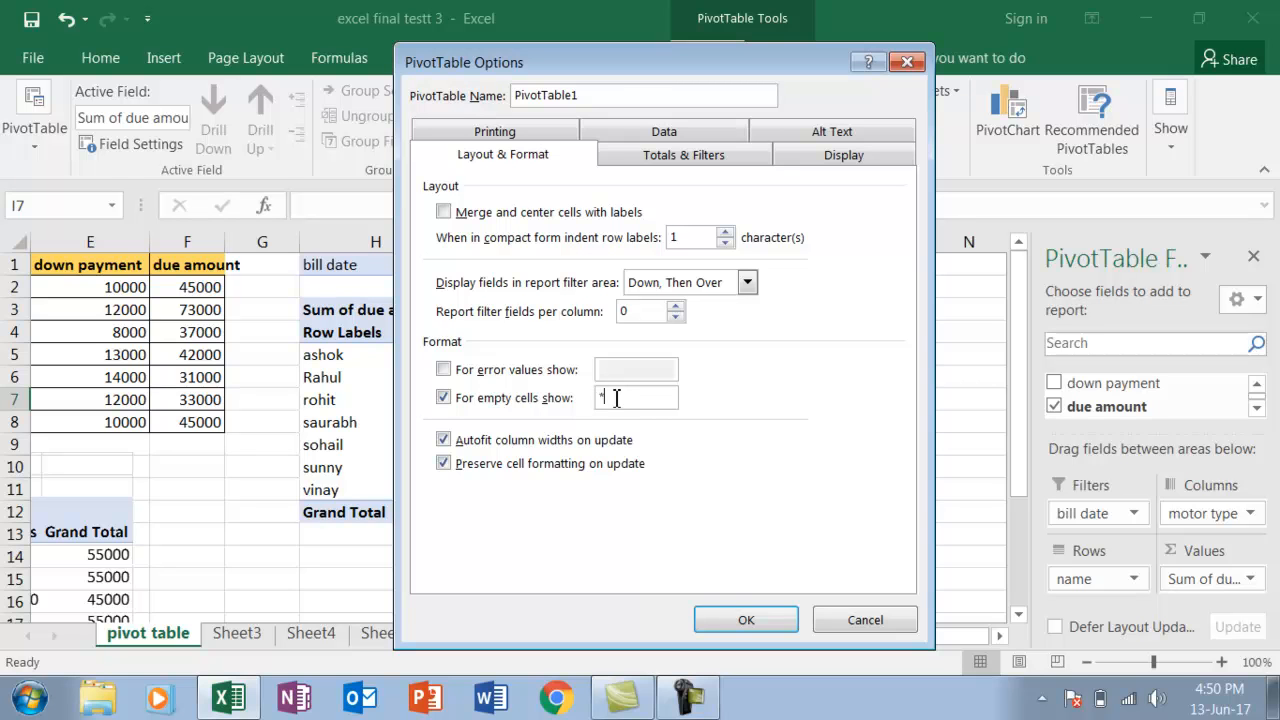
{"action": "left_click", "coordinate": [743, 621]}
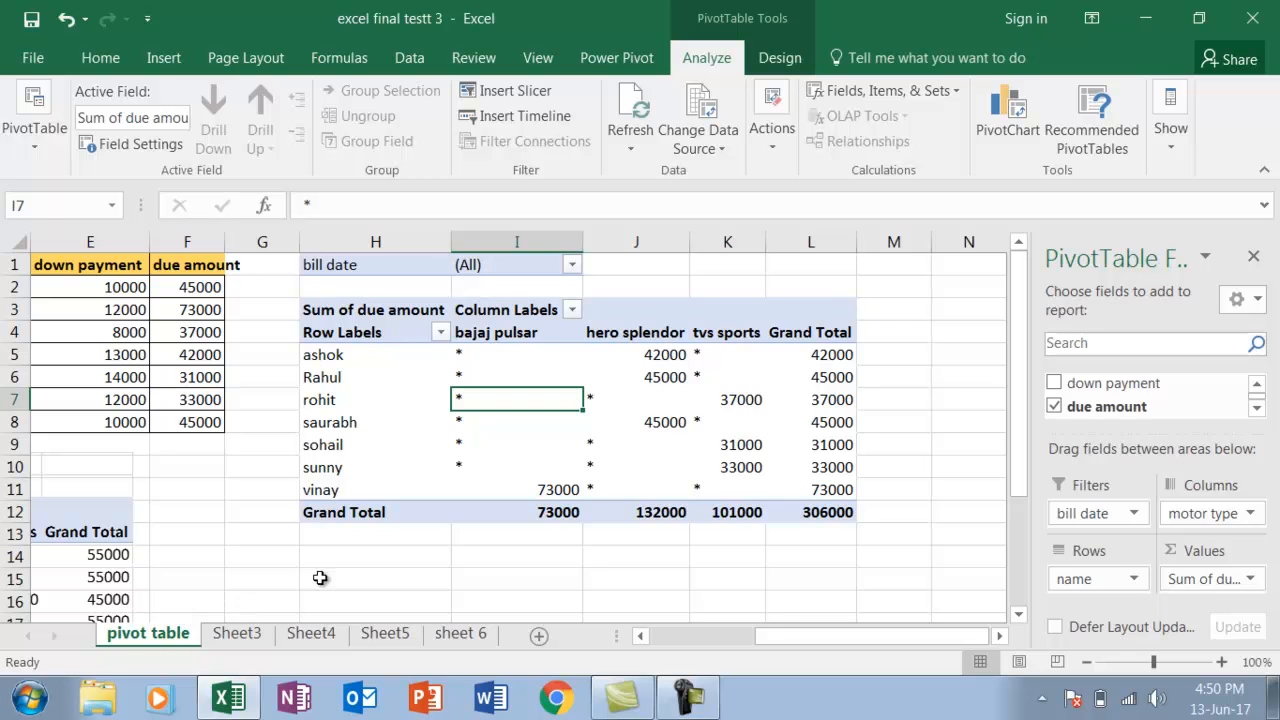
Switch to Sheet3 and examine its item table and the doughnut chart below it
{"action": "left_click", "coordinate": [237, 636]}
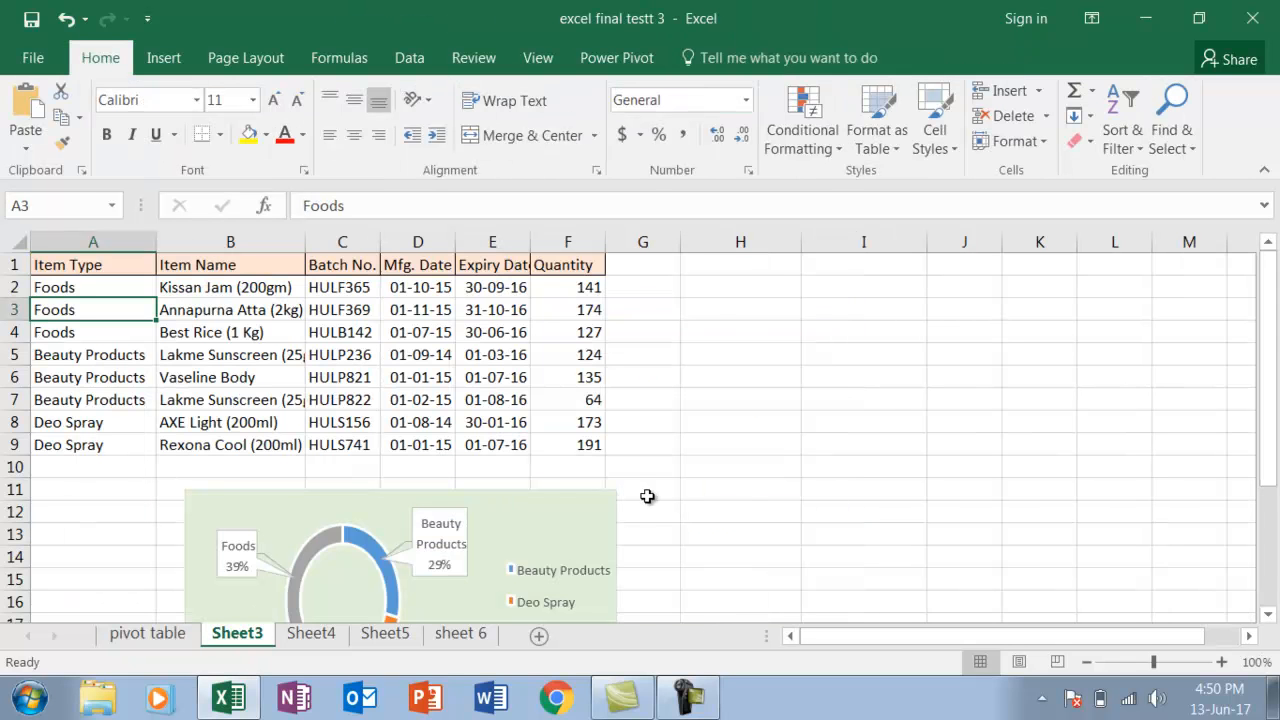
{"action": "left_click", "coordinate": [1268, 619]}
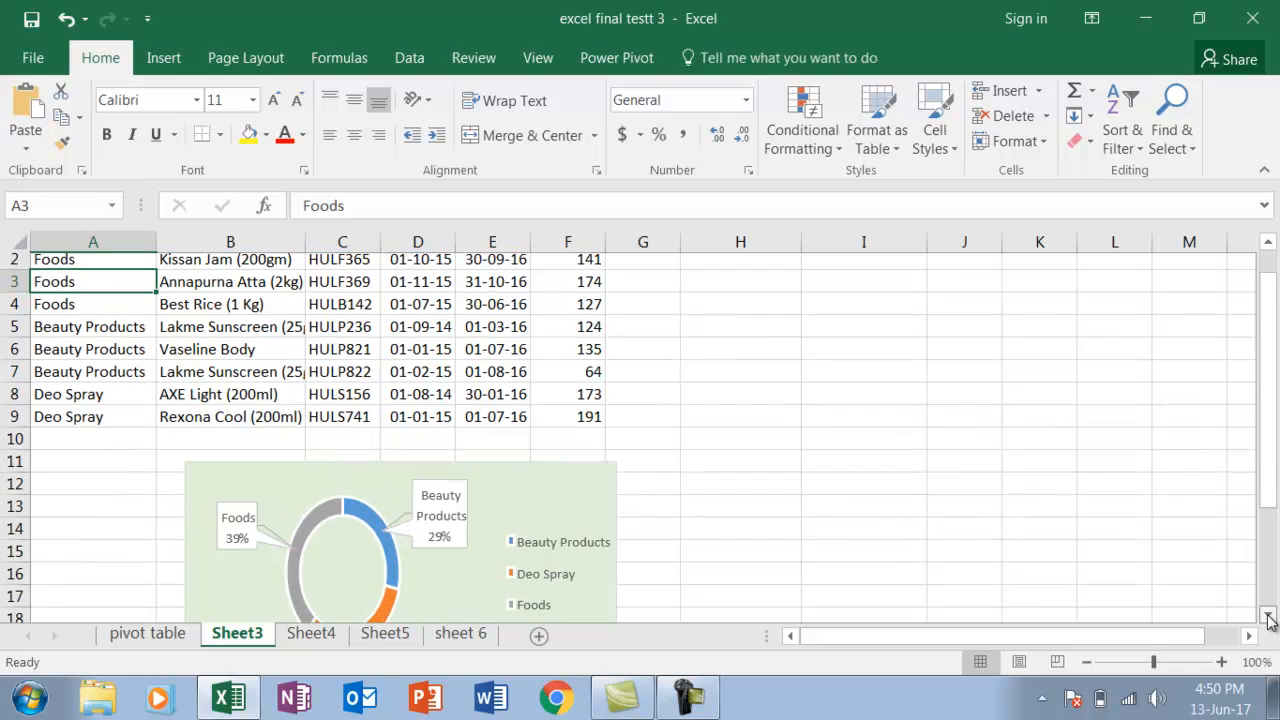
{"action": "left_click", "coordinate": [1268, 619]}
{"action": "left_click", "coordinate": [1268, 619]}
{"action": "left_click", "coordinate": [1268, 619]}
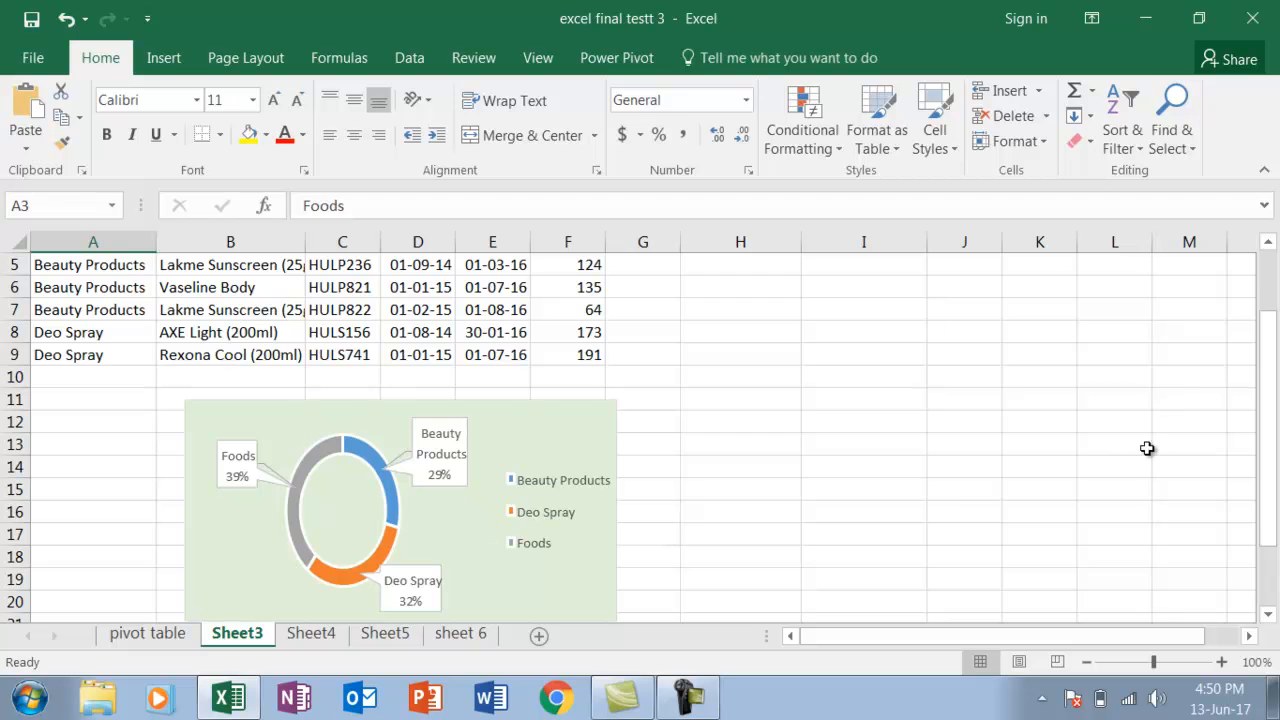
{"action": "left_click_drag", "start_coordinate": [1272, 372], "coordinate": [1270, 295]}
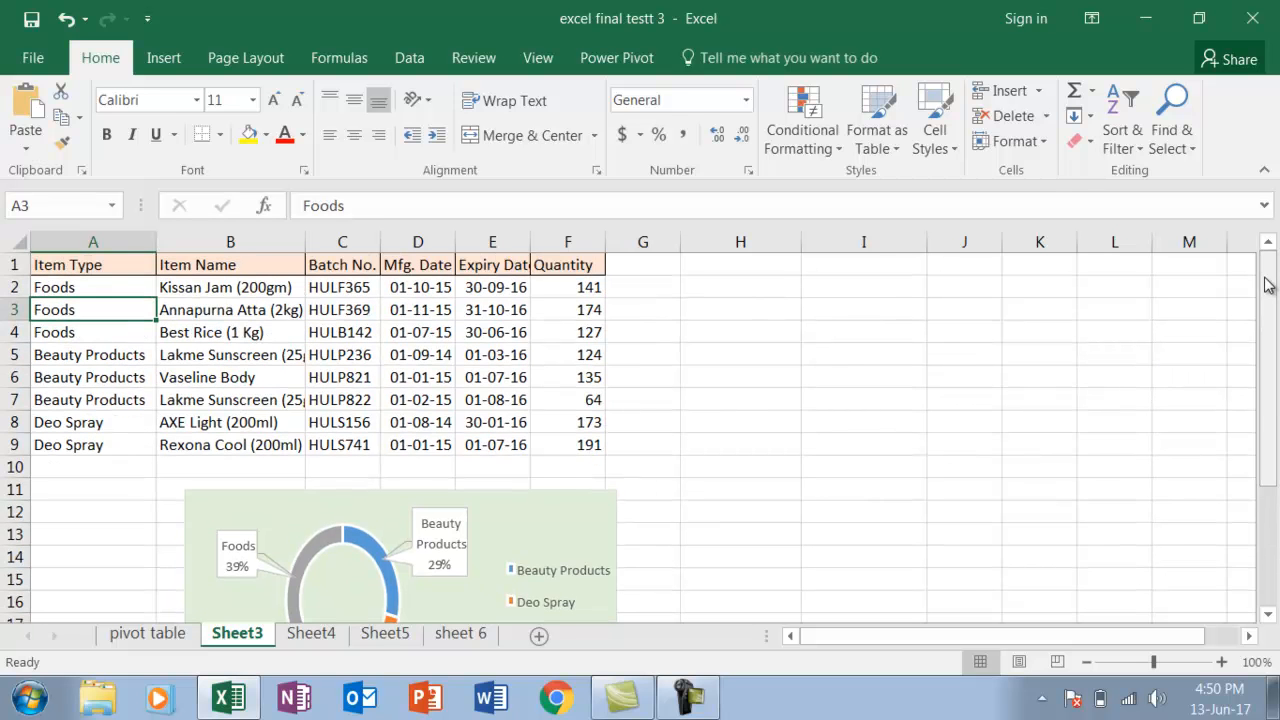
Select the item data with its headers, range A1:F9, on Sheet3
{"action": "left_click", "coordinate": [87, 262]}
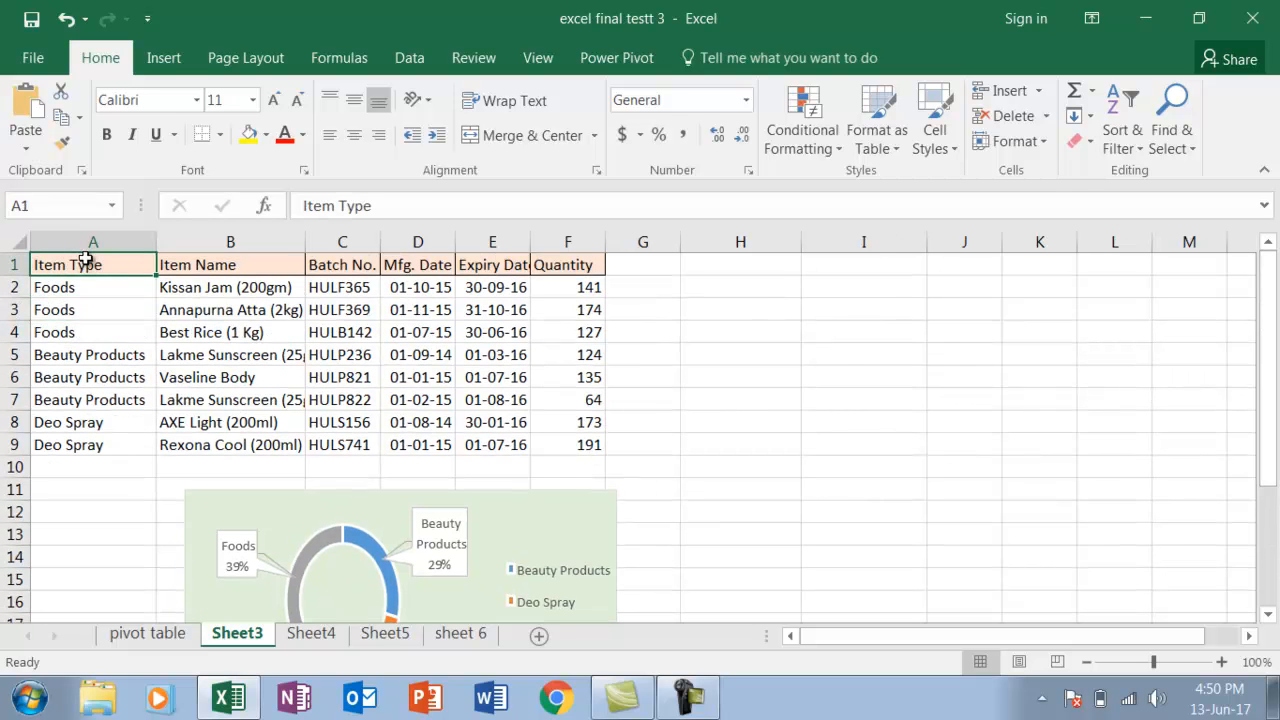
{"action": "key", "text": "shift+Right"}
{"action": "key", "text": "shift+Right"}
{"action": "key", "text": "shift+Right"}
{"action": "key", "text": "shift+Right"}
{"action": "key", "text": "shift+Right"}
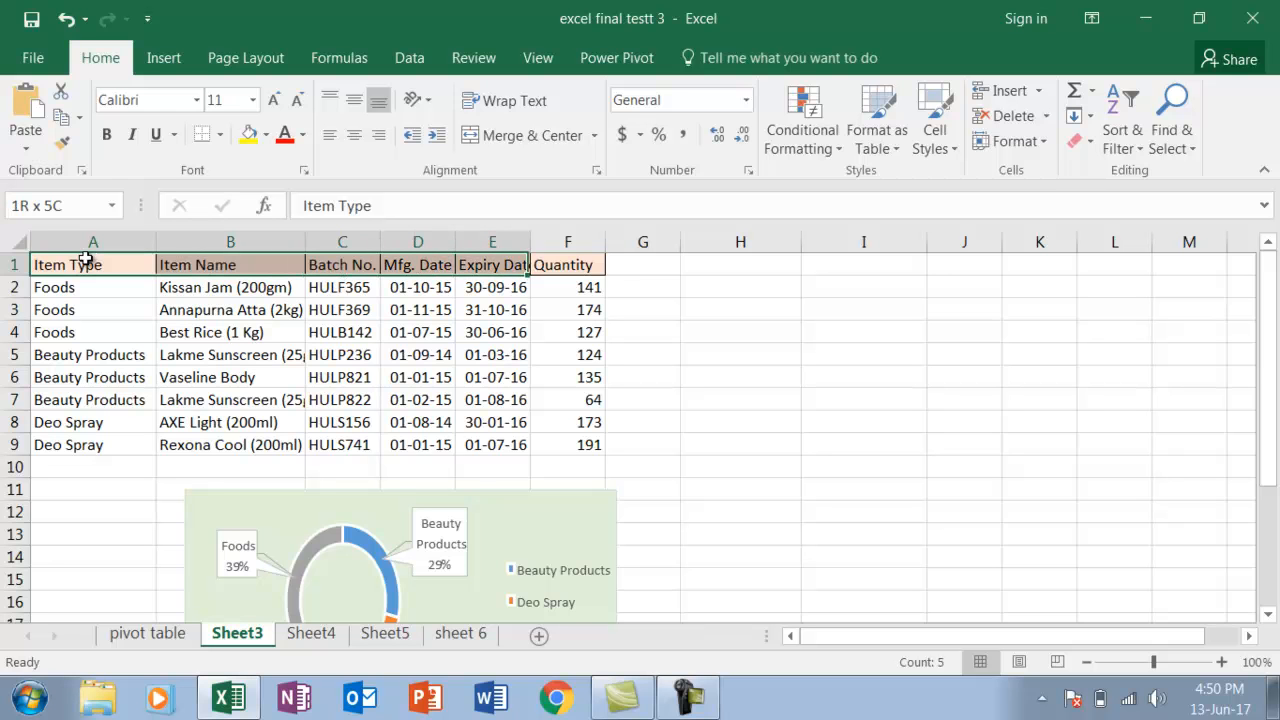
{"action": "key", "text": "shift+Down"}
{"action": "key", "text": "shift+Down"}
{"action": "key", "text": "shift+Down"}
{"action": "key", "text": "shift+Down"}
{"action": "key", "text": "shift+Down"}
{"action": "key", "text": "shift+Down"}
{"action": "key", "text": "shift+Down"}
{"action": "key", "text": "shift+Down"}
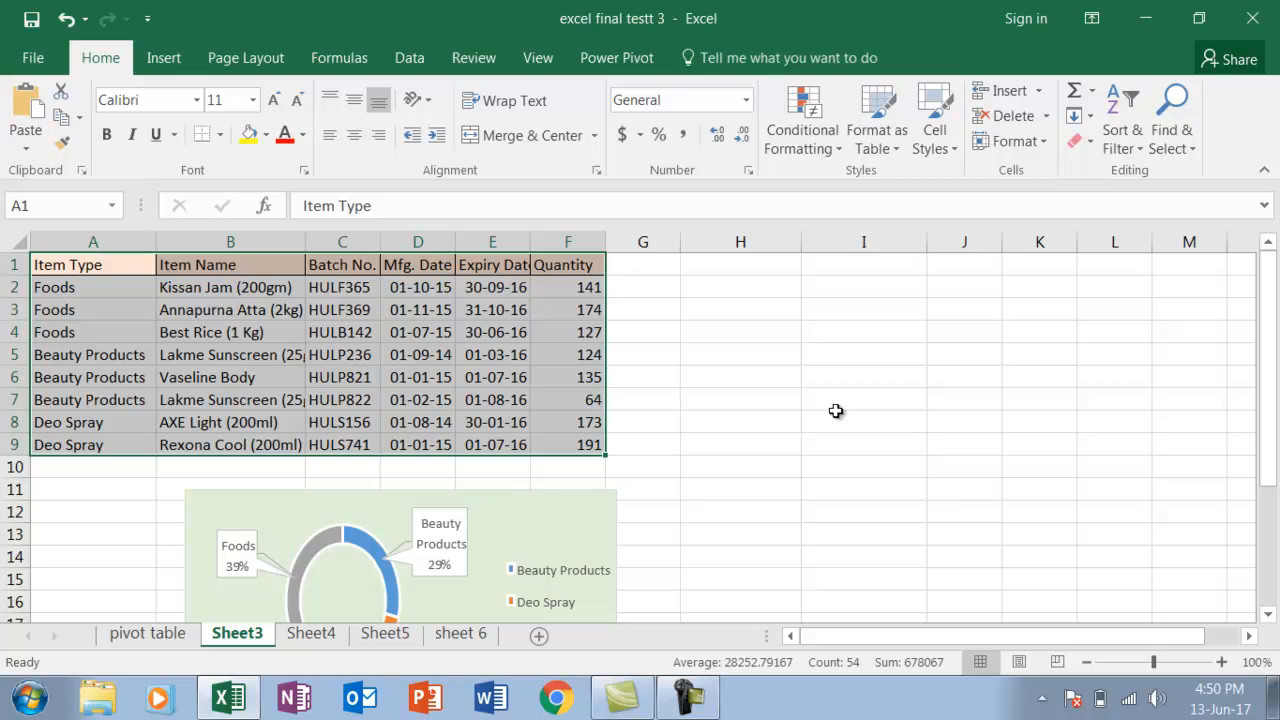
{"action": "left_click", "coordinate": [1268, 618]}
{"action": "left_click", "coordinate": [1268, 618]}
{"action": "left_click", "coordinate": [1268, 618]}
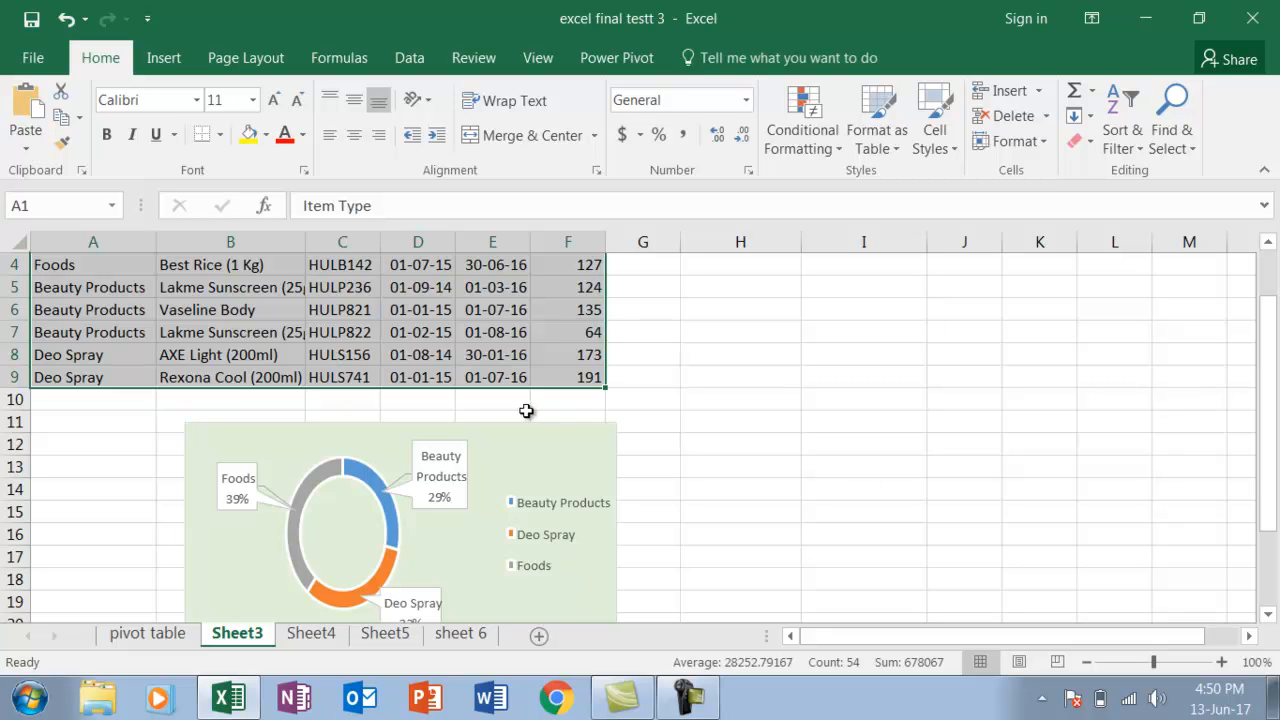
Insert a PivotChart based on Sheet3 range A1:F9, placed on the existing worksheet at cell H2
{"action": "left_click", "coordinate": [1268, 242]}
{"action": "left_click", "coordinate": [1268, 242]}
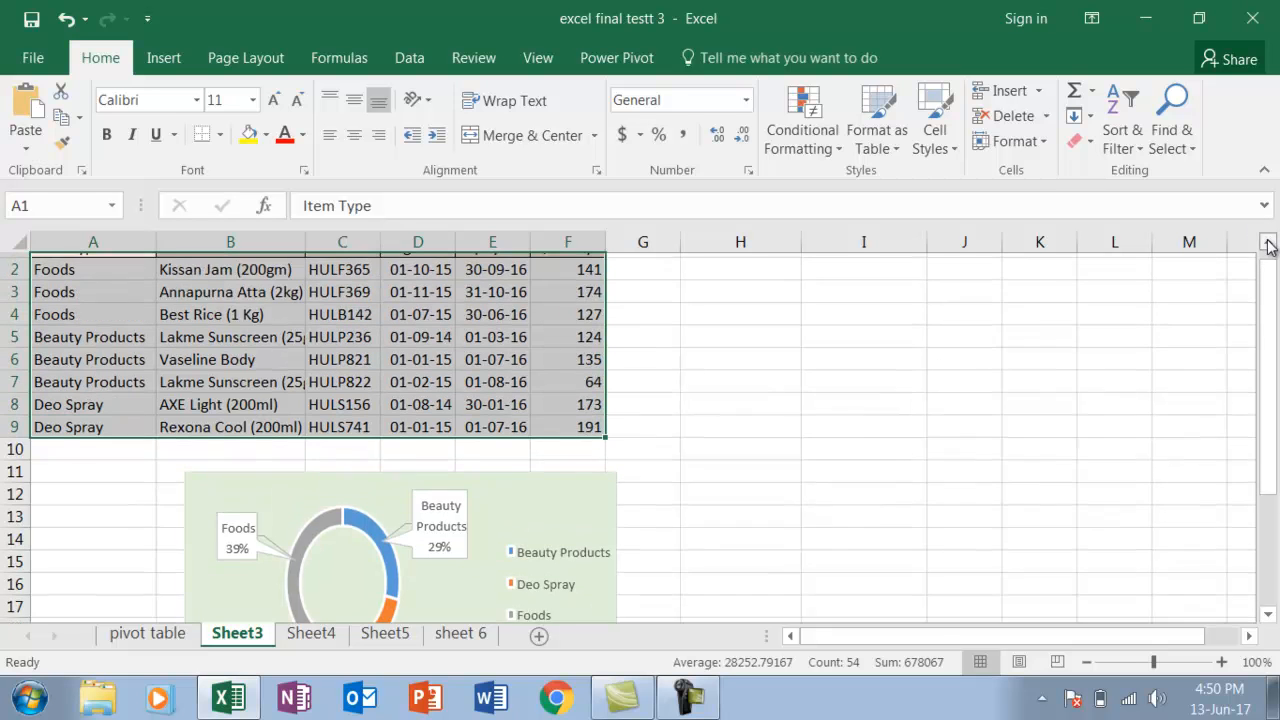
{"action": "left_click", "coordinate": [1268, 242]}
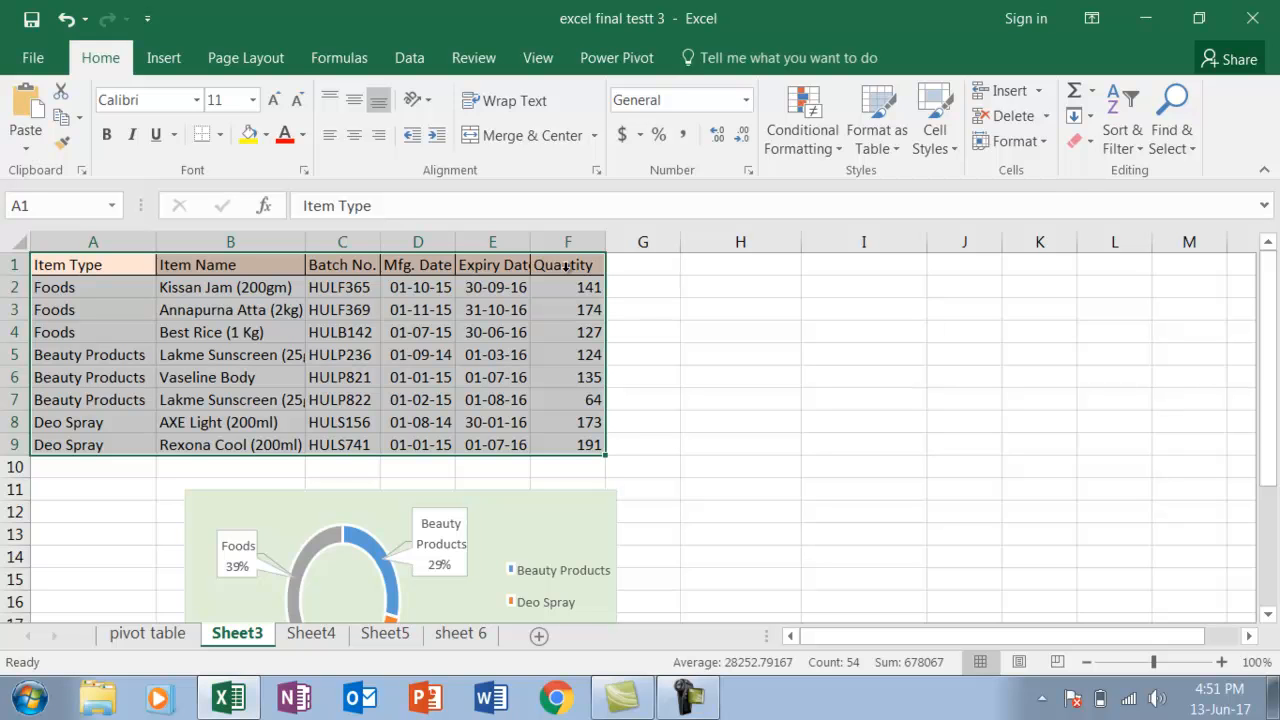
{"action": "left_click", "coordinate": [177, 63]}
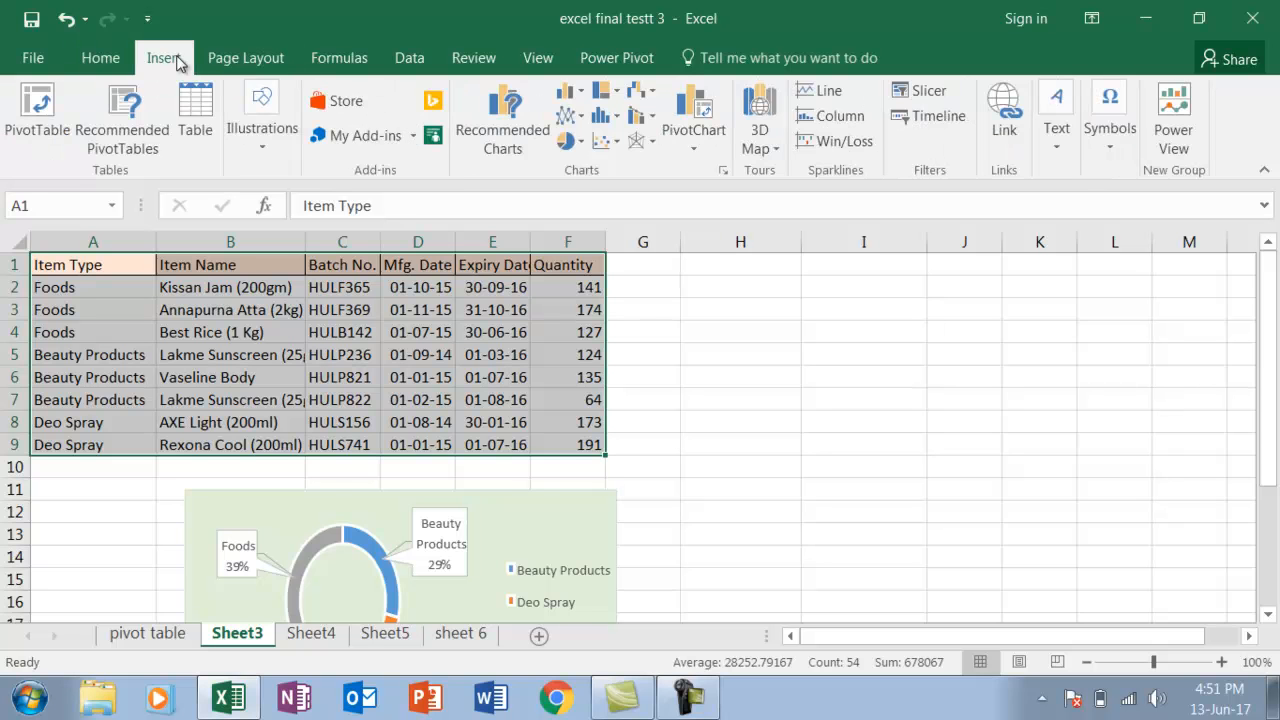
{"action": "left_click", "coordinate": [694, 147]}
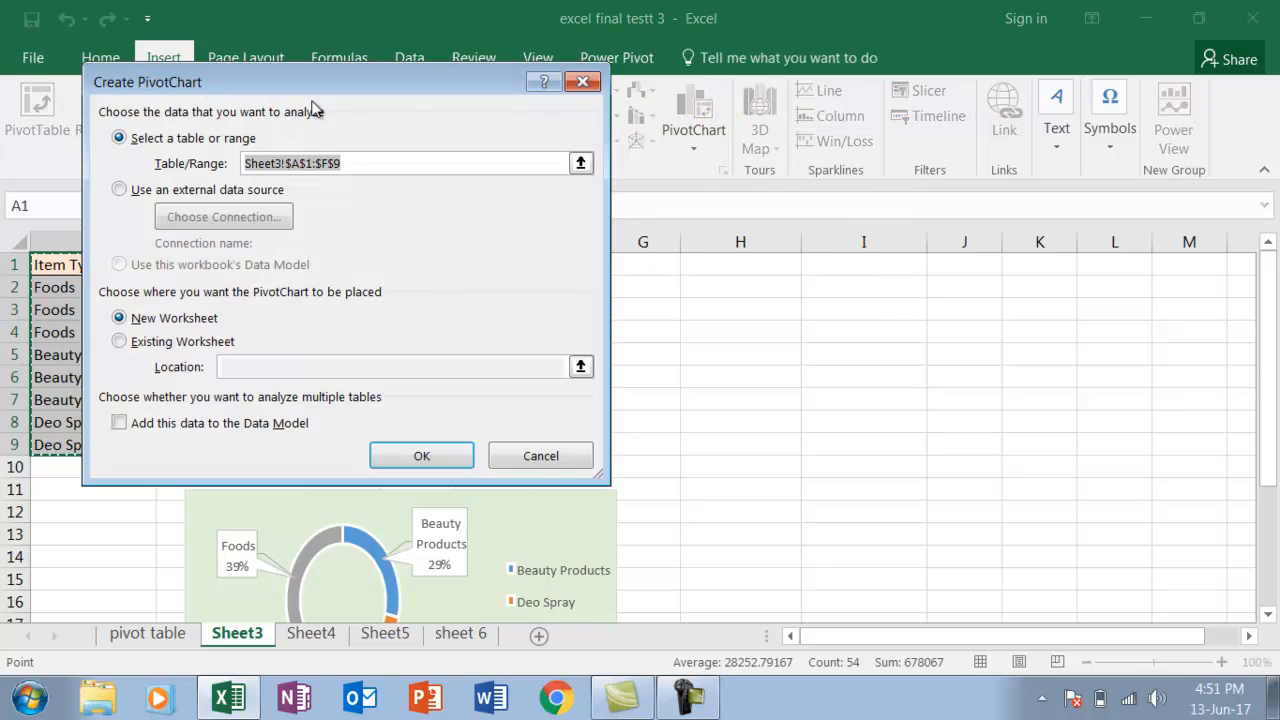
{"action": "left_click_drag", "start_coordinate": [304, 84], "coordinate": [778, 105]}
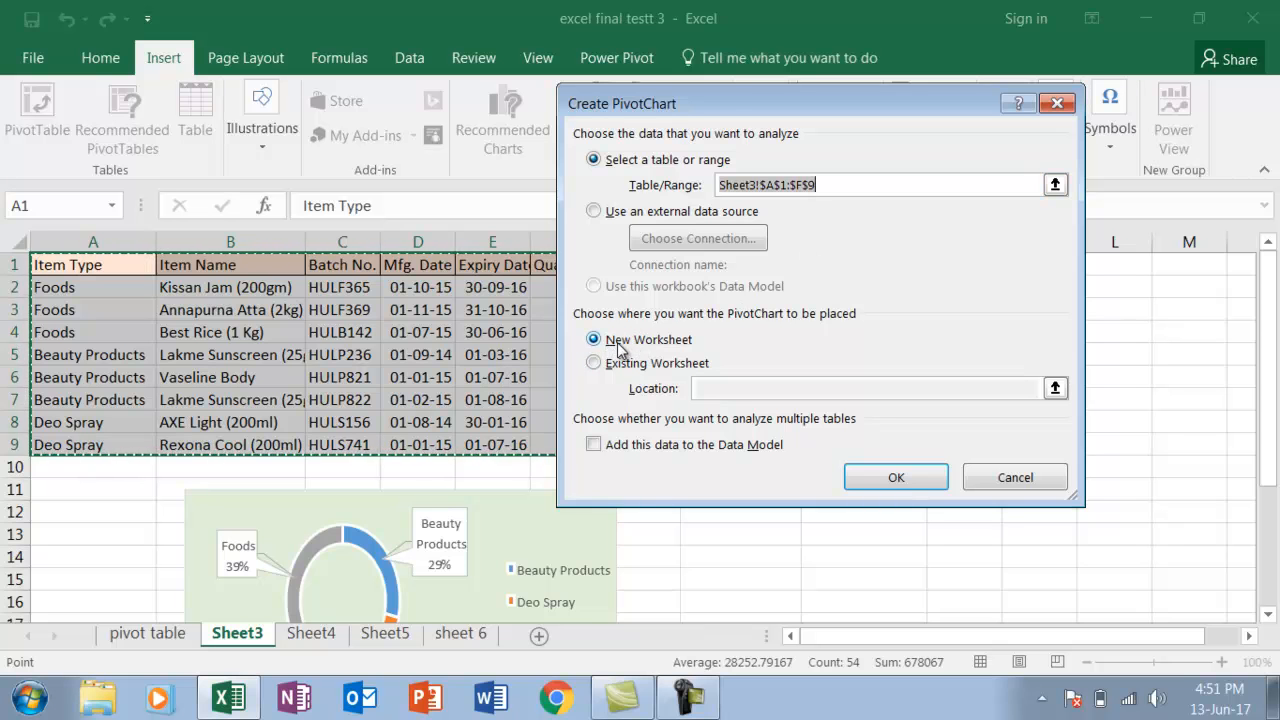
{"action": "left_click", "coordinate": [594, 364]}
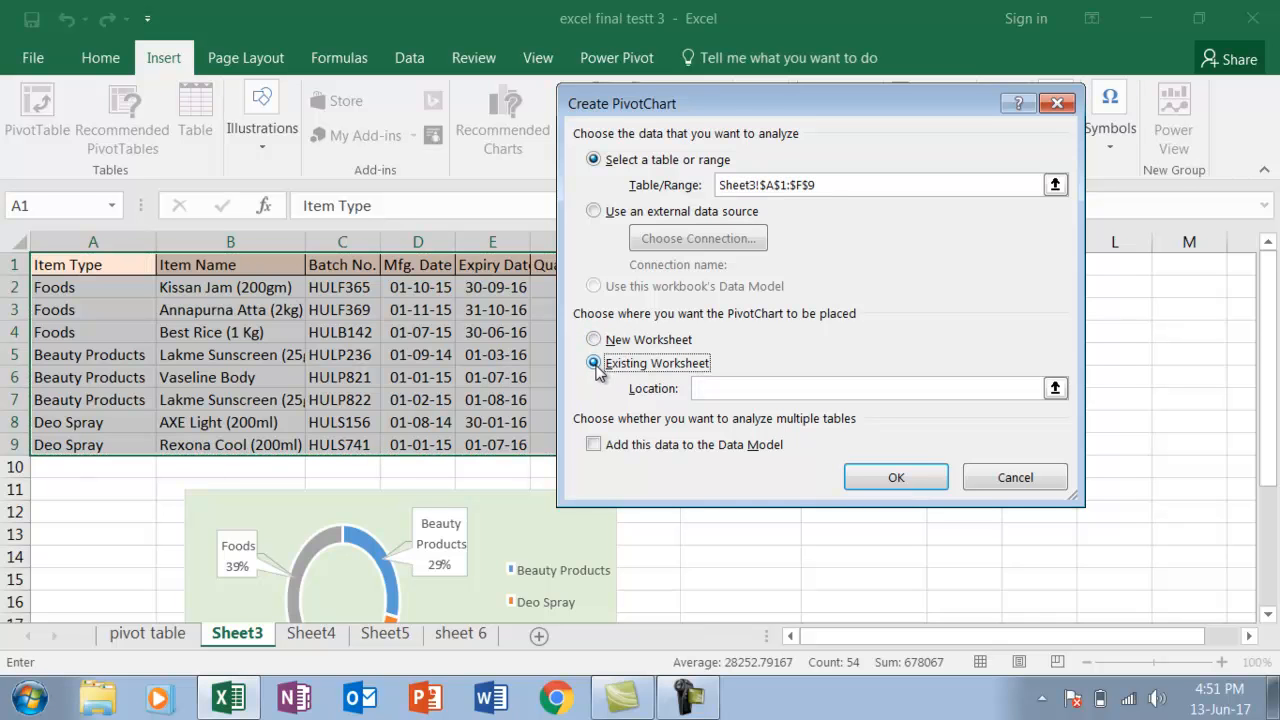
{"action": "left_click_drag", "start_coordinate": [724, 106], "coordinate": [317, 105]}
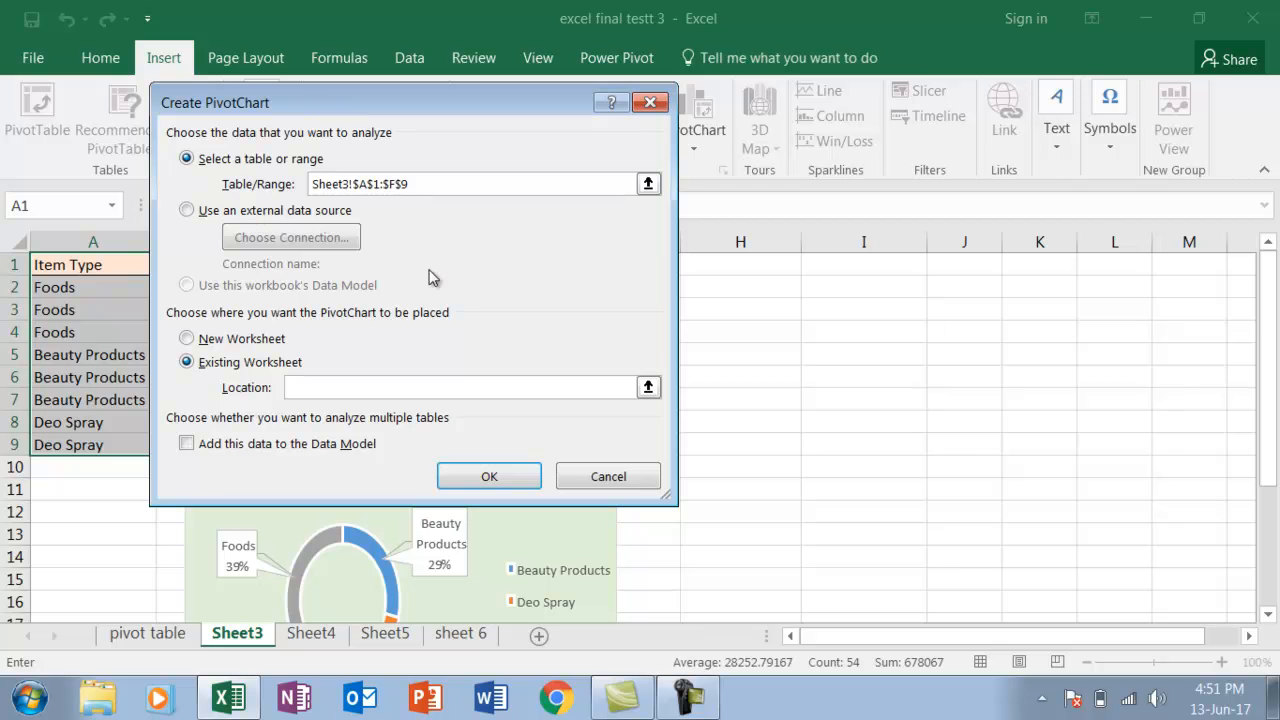
{"action": "left_click", "coordinate": [749, 281]}
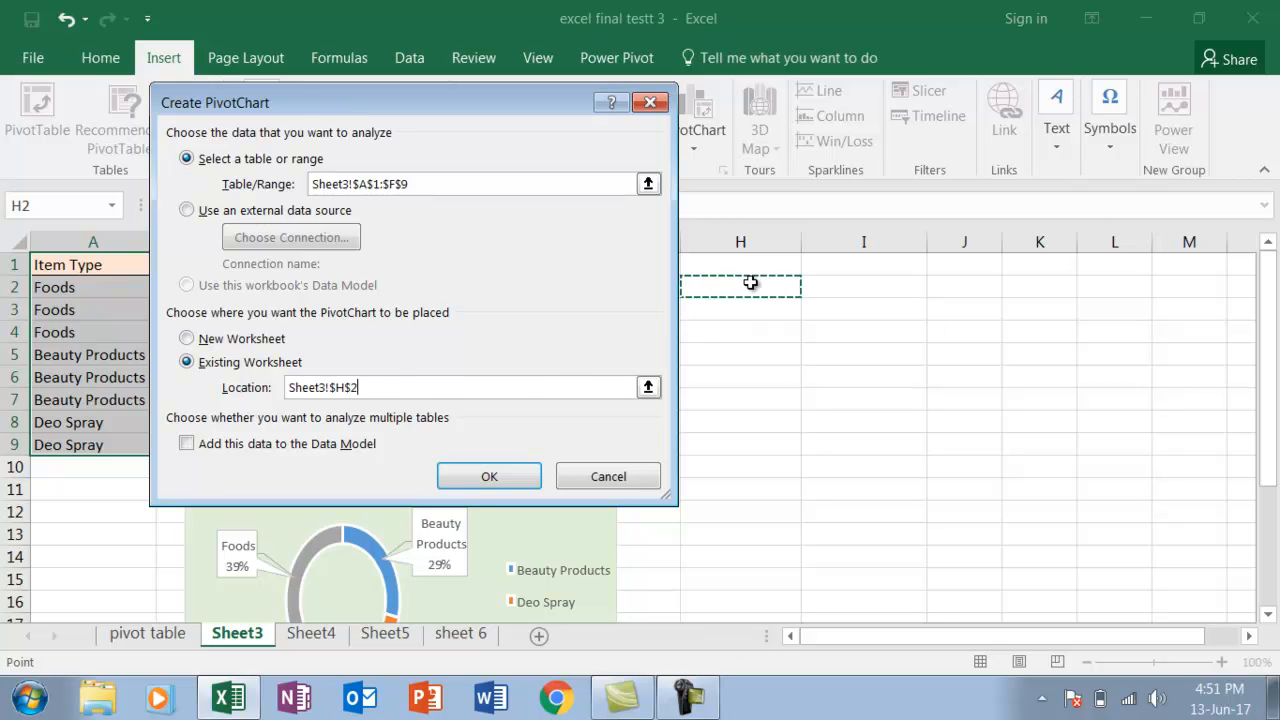
{"action": "left_click", "coordinate": [486, 475]}
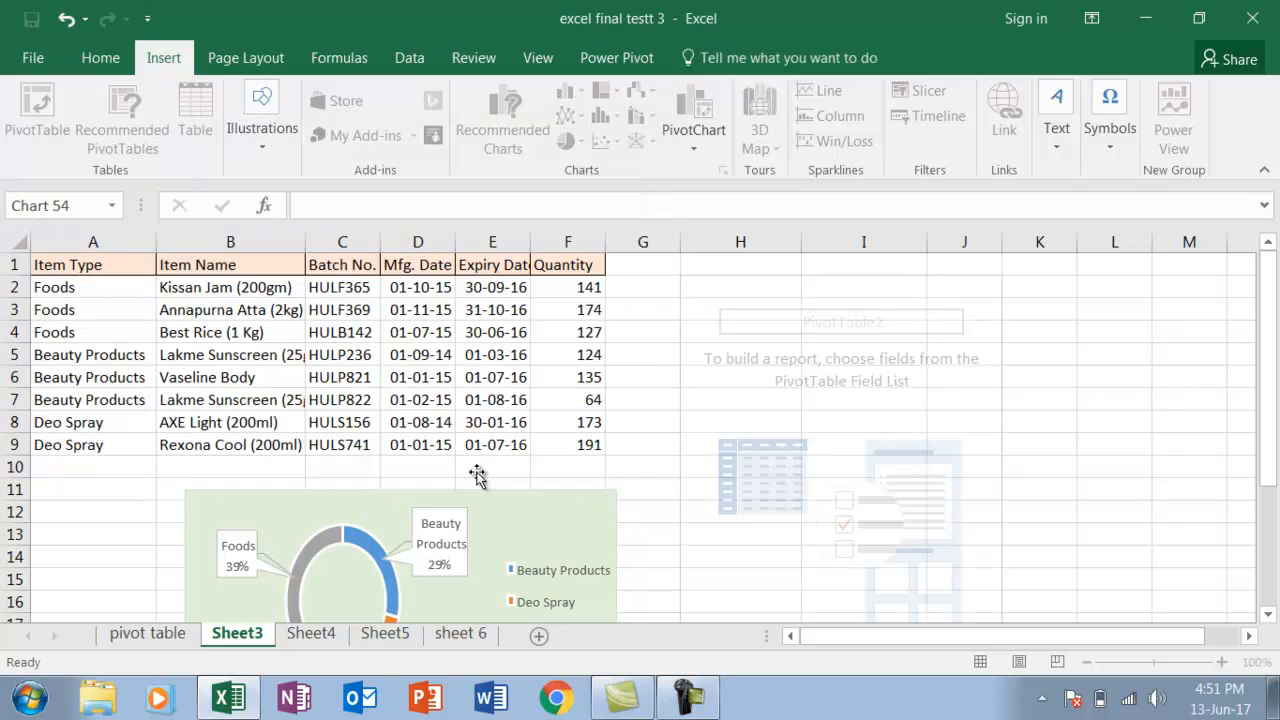
Move the empty PivotChart up beside the item table and add Item Type as axis and the sum of Quantity as values
{"action": "left_click_drag", "start_coordinate": [755, 381], "coordinate": [717, 323]}
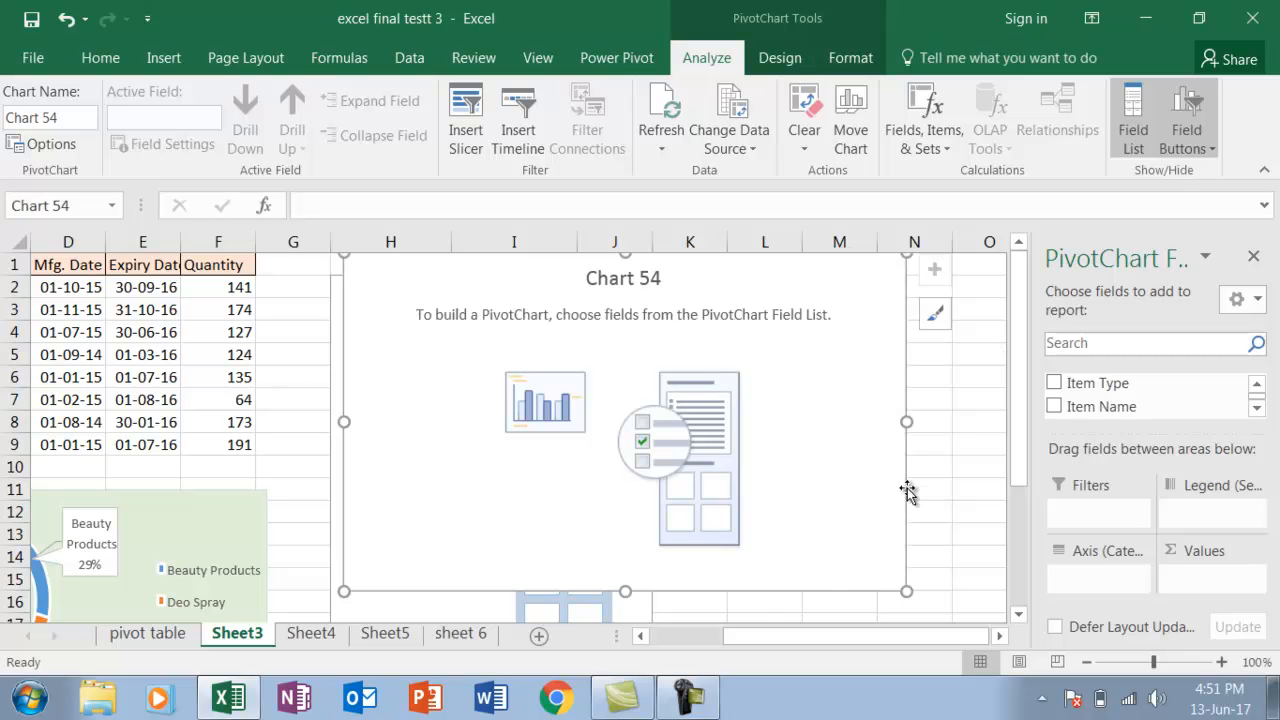
{"action": "left_click_drag", "start_coordinate": [757, 649], "coordinate": [672, 647]}
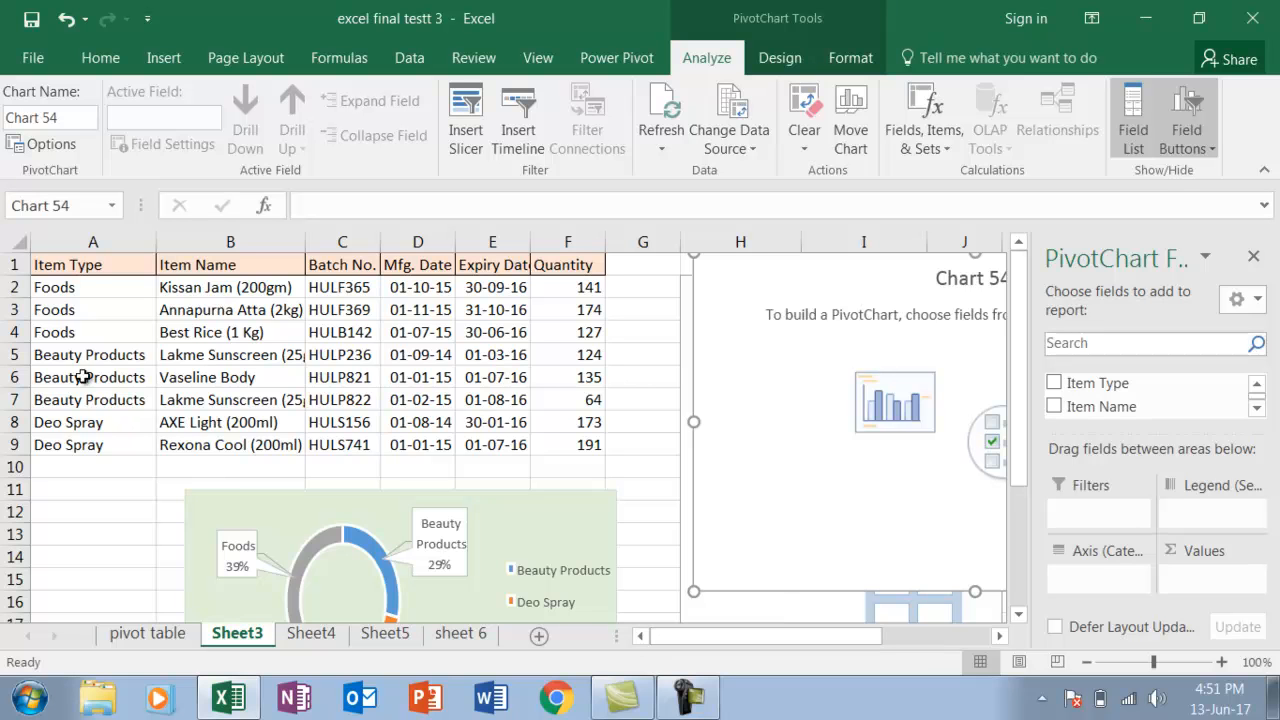
{"action": "left_click", "coordinate": [1055, 384]}
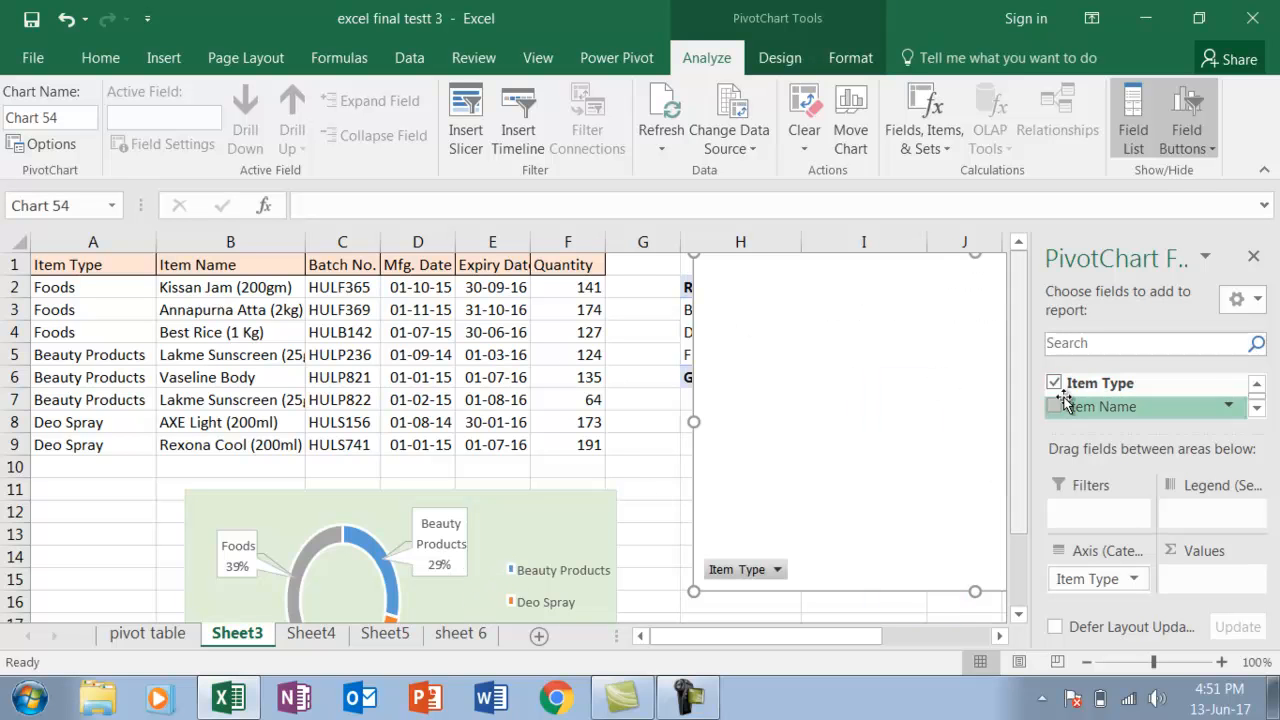
{"action": "left_click", "coordinate": [1256, 410]}
{"action": "left_click", "coordinate": [1256, 410]}
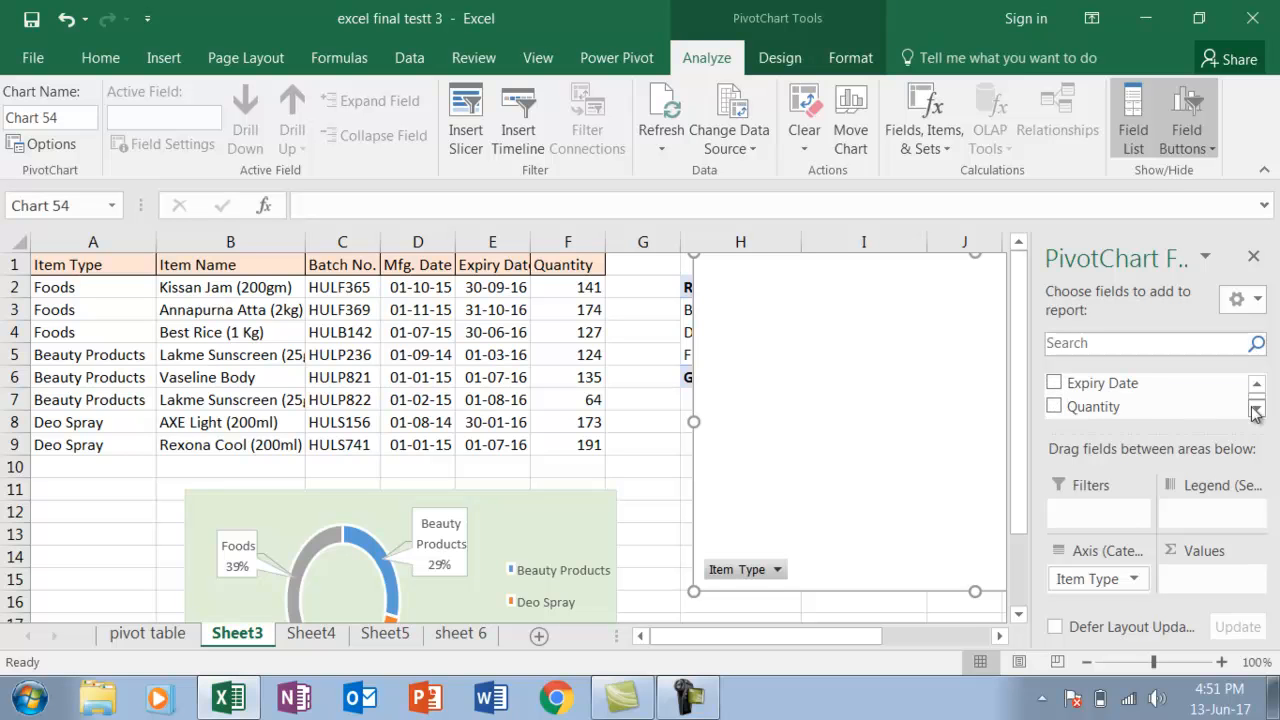
{"action": "left_click", "coordinate": [1053, 410]}
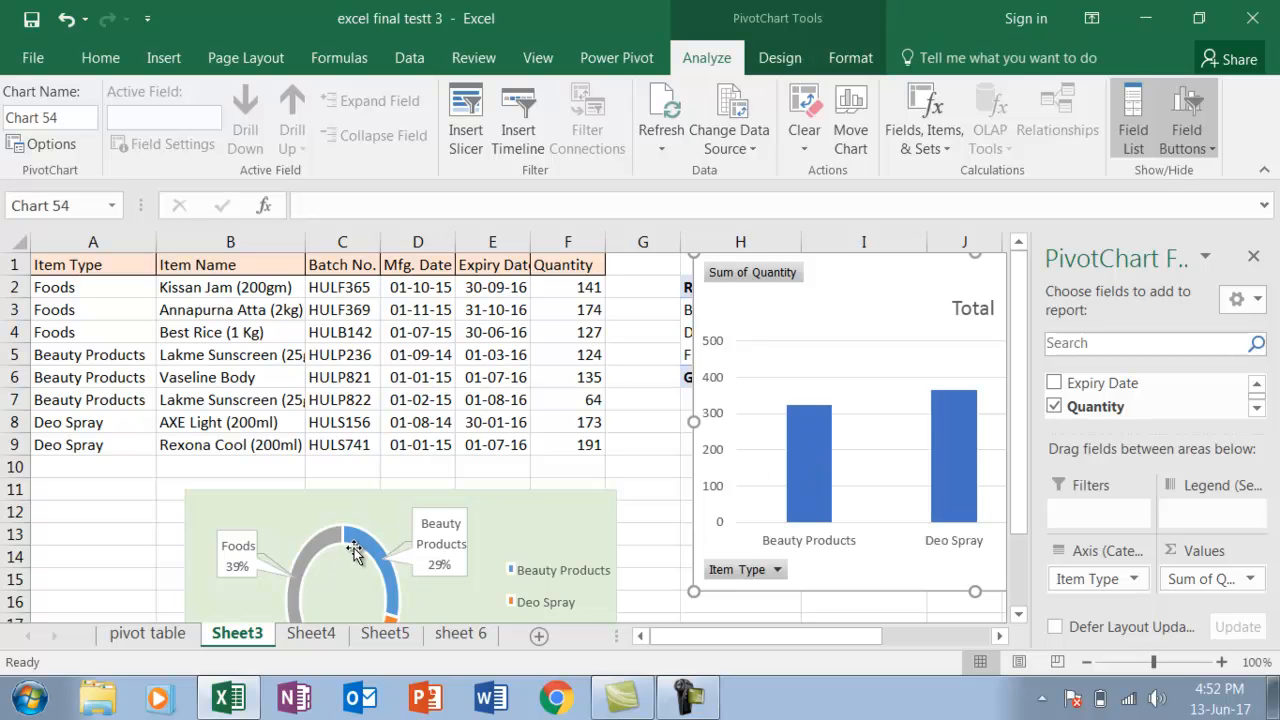
Change the PivotChart's type from clustered column to Doughnut
{"action": "left_click", "coordinate": [780, 58]}
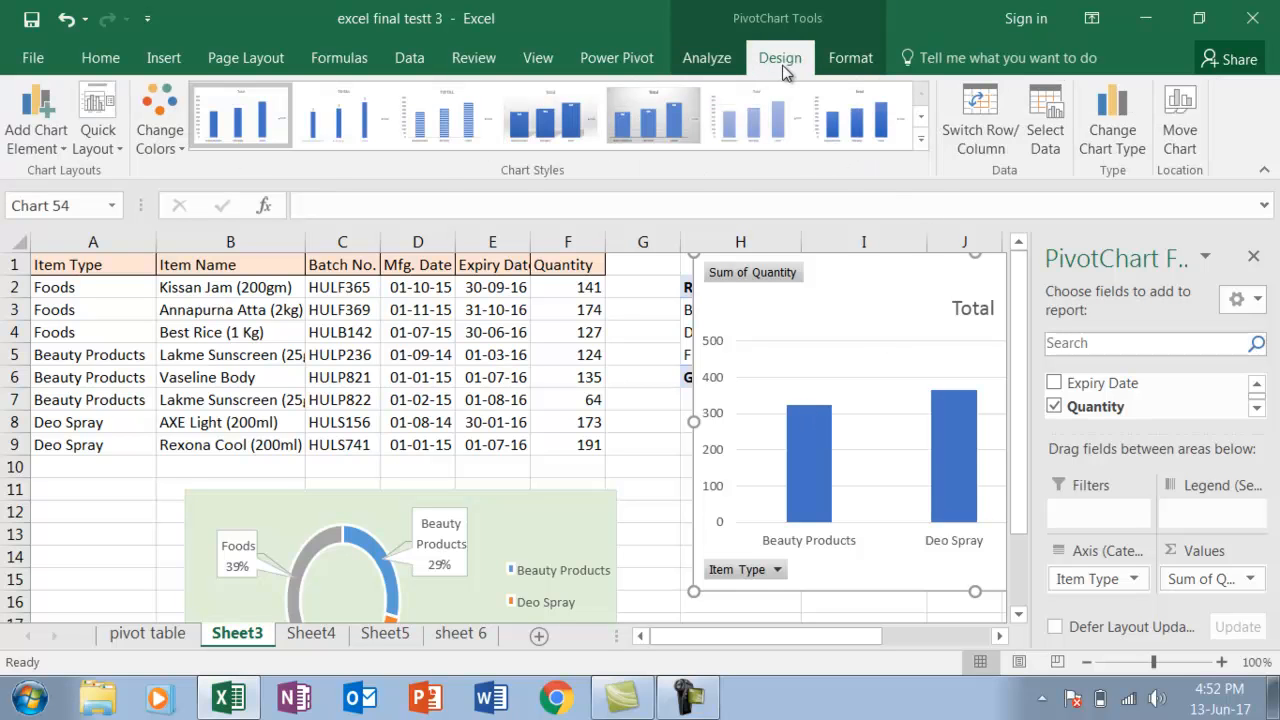
{"action": "left_click", "coordinate": [1097, 145]}
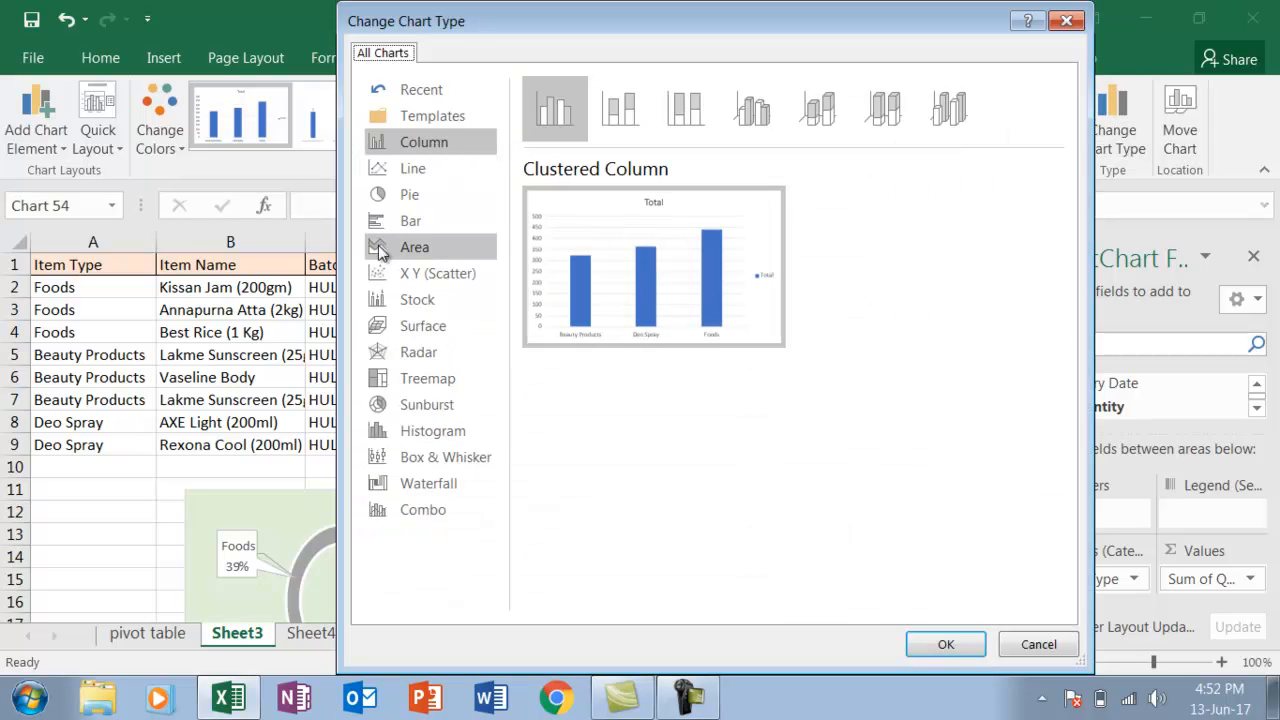
{"action": "left_click", "coordinate": [407, 198]}
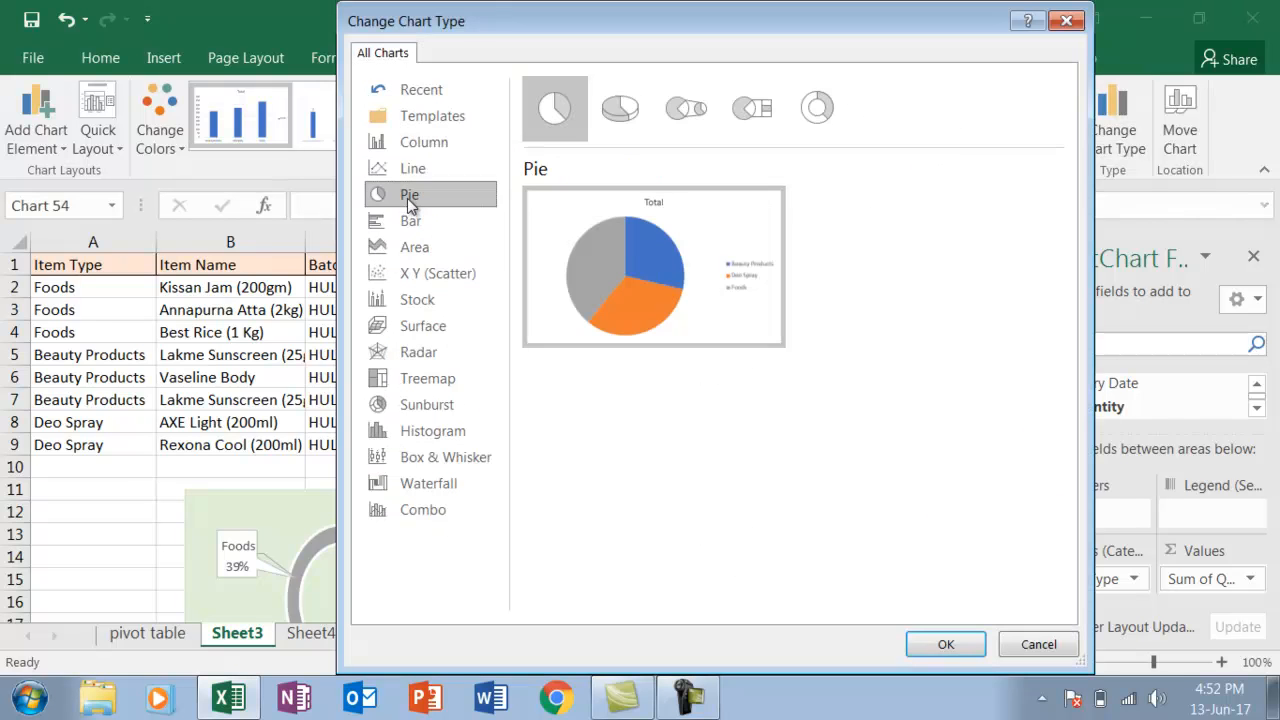
{"action": "left_click", "coordinate": [821, 113]}
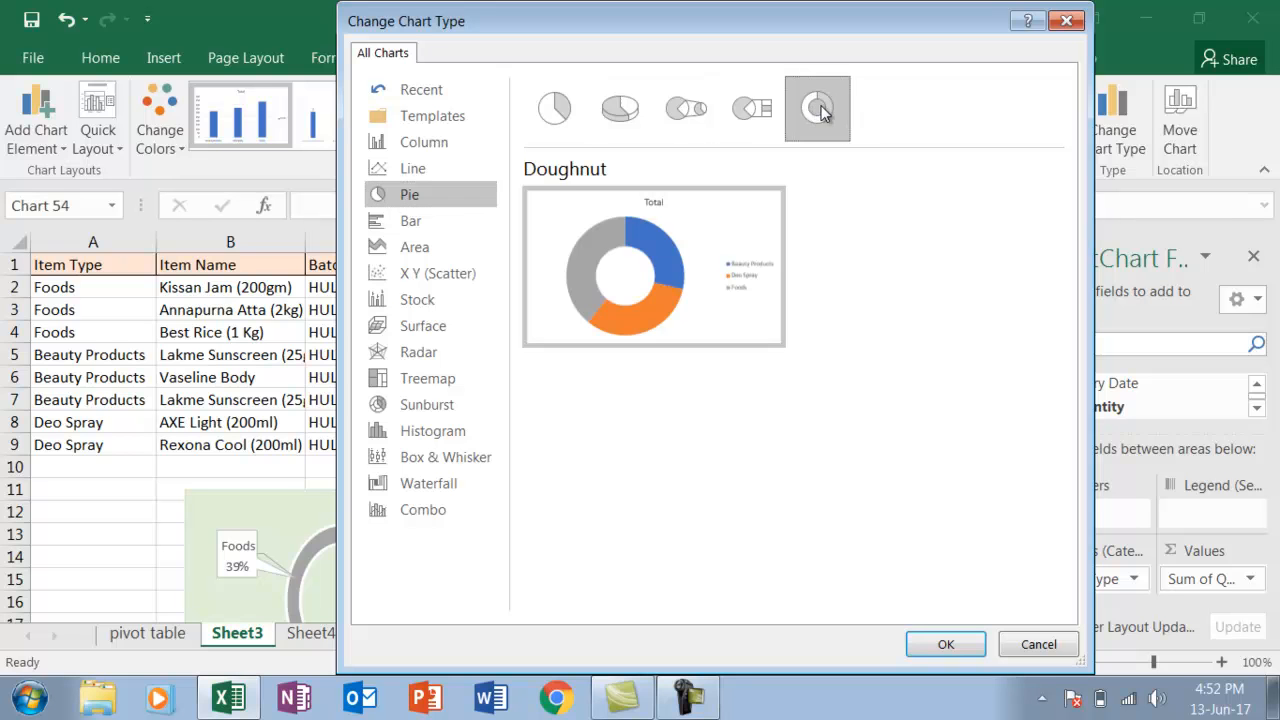
{"action": "left_click", "coordinate": [945, 645]}
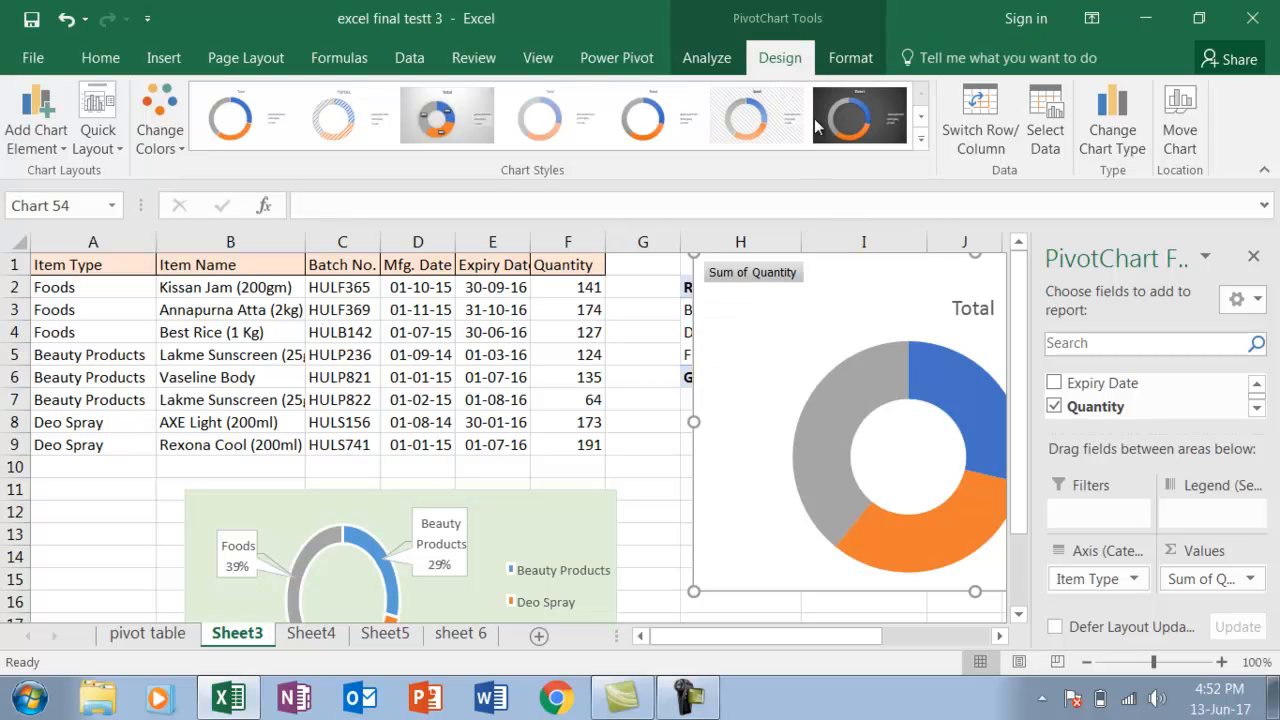
Apply chart Style 6 to the doughnut PivotChart and move it down so the PivotTable's header row is uncovered
{"action": "left_click", "coordinate": [923, 140]}
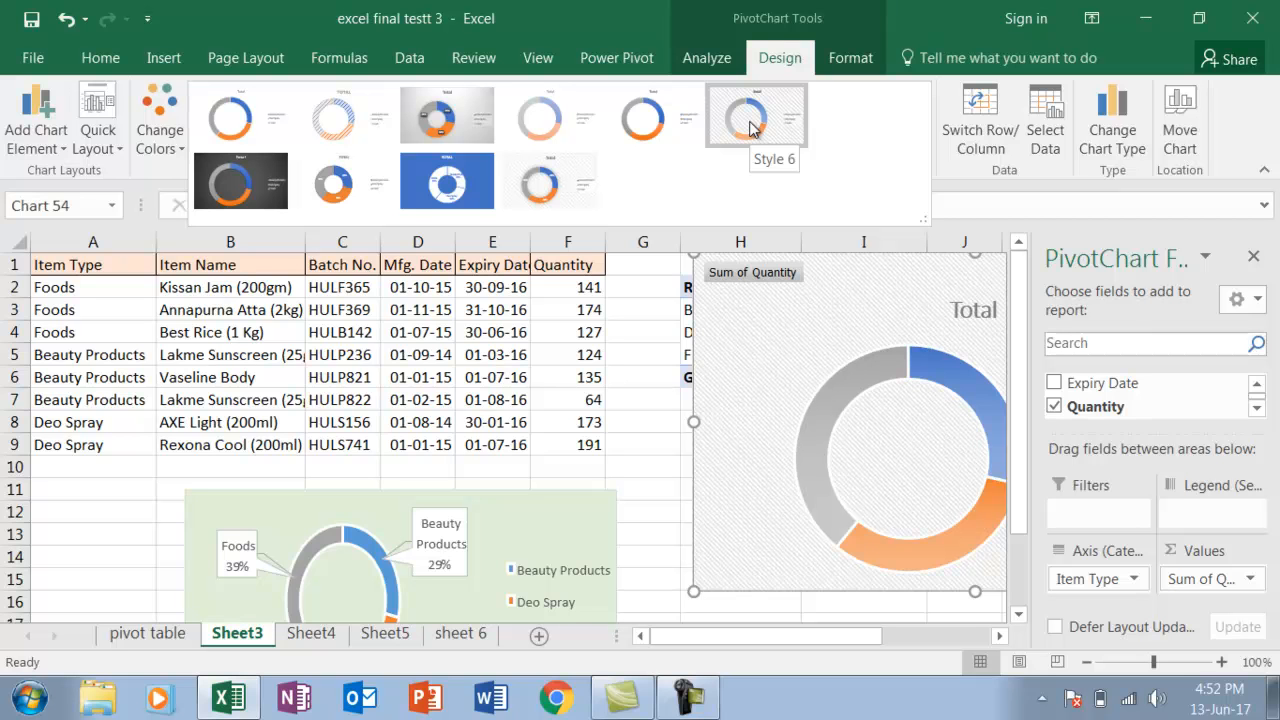
{"action": "left_click", "coordinate": [752, 121]}
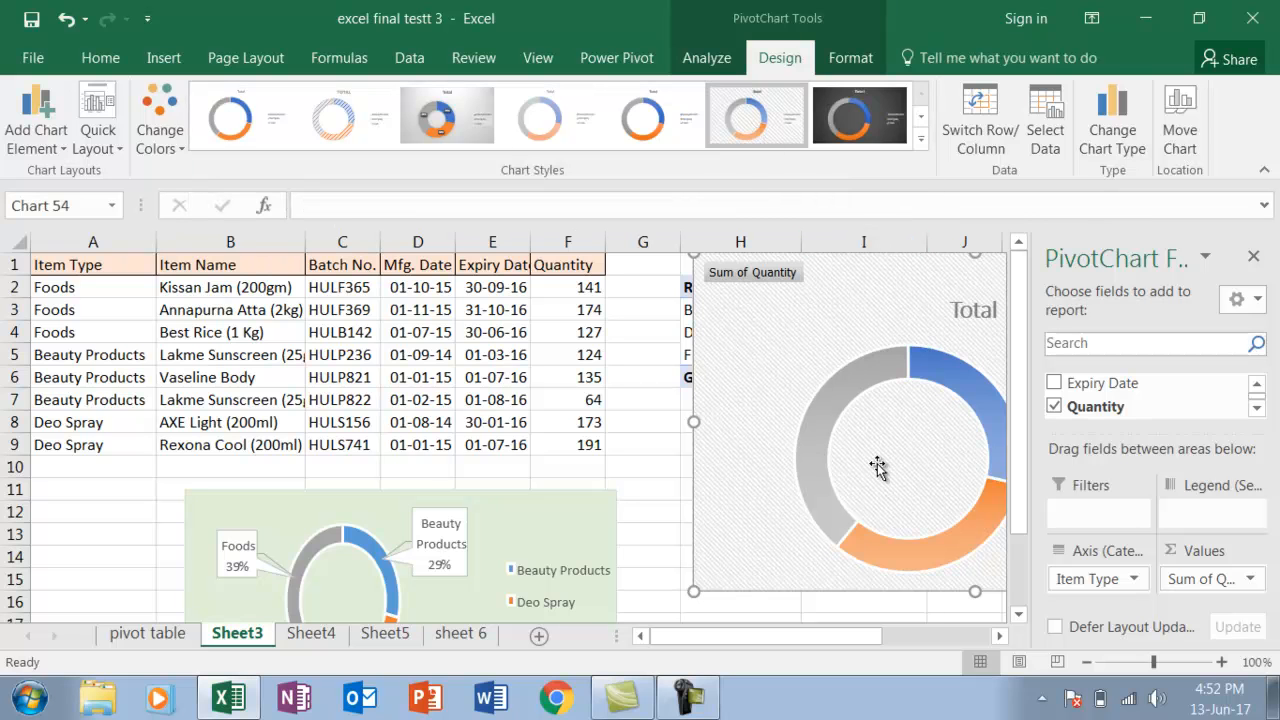
{"action": "left_click", "coordinate": [997, 637]}
{"action": "left_click", "coordinate": [997, 637]}
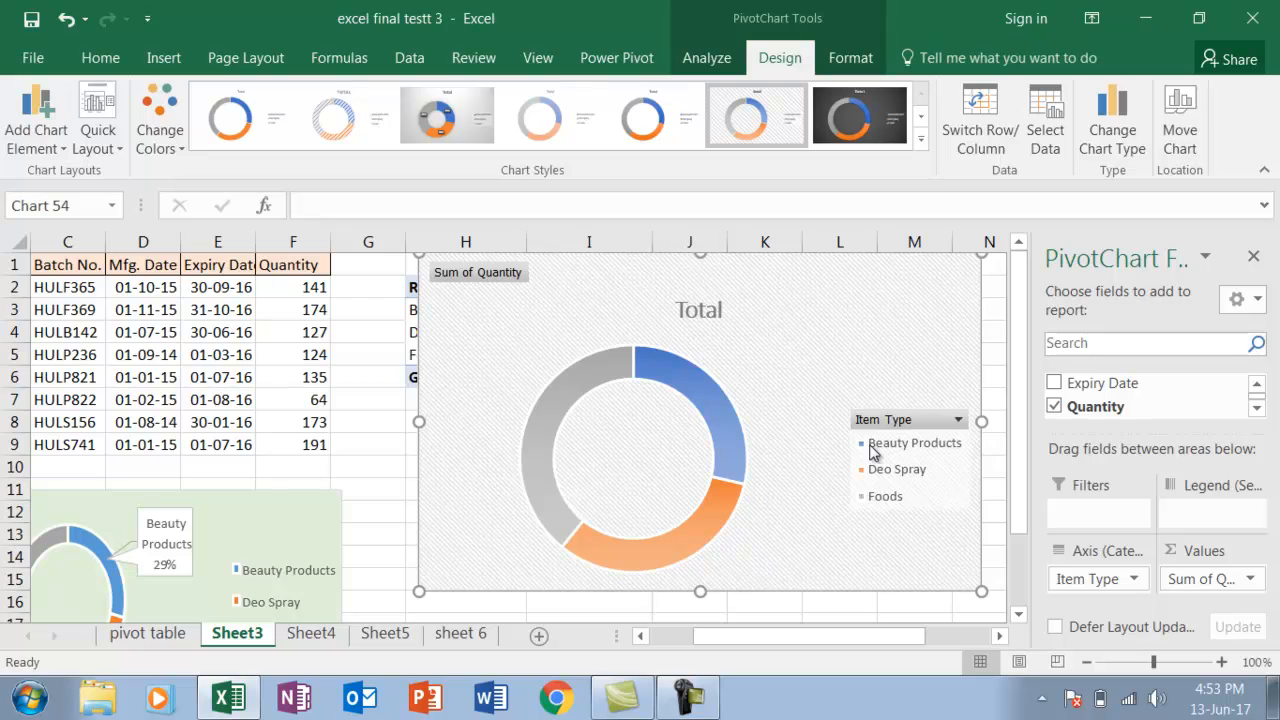
{"action": "left_click_drag", "start_coordinate": [815, 376], "coordinate": [796, 431]}
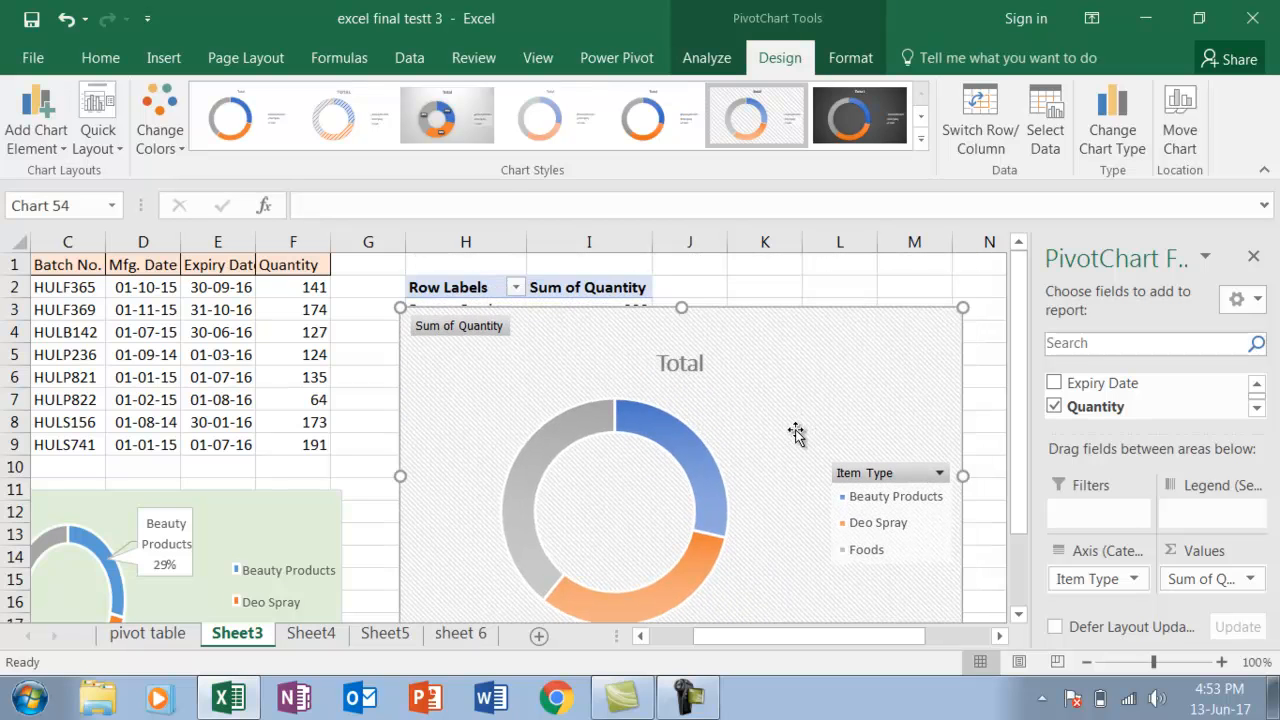
{"action": "double_click", "coordinate": [796, 431]}
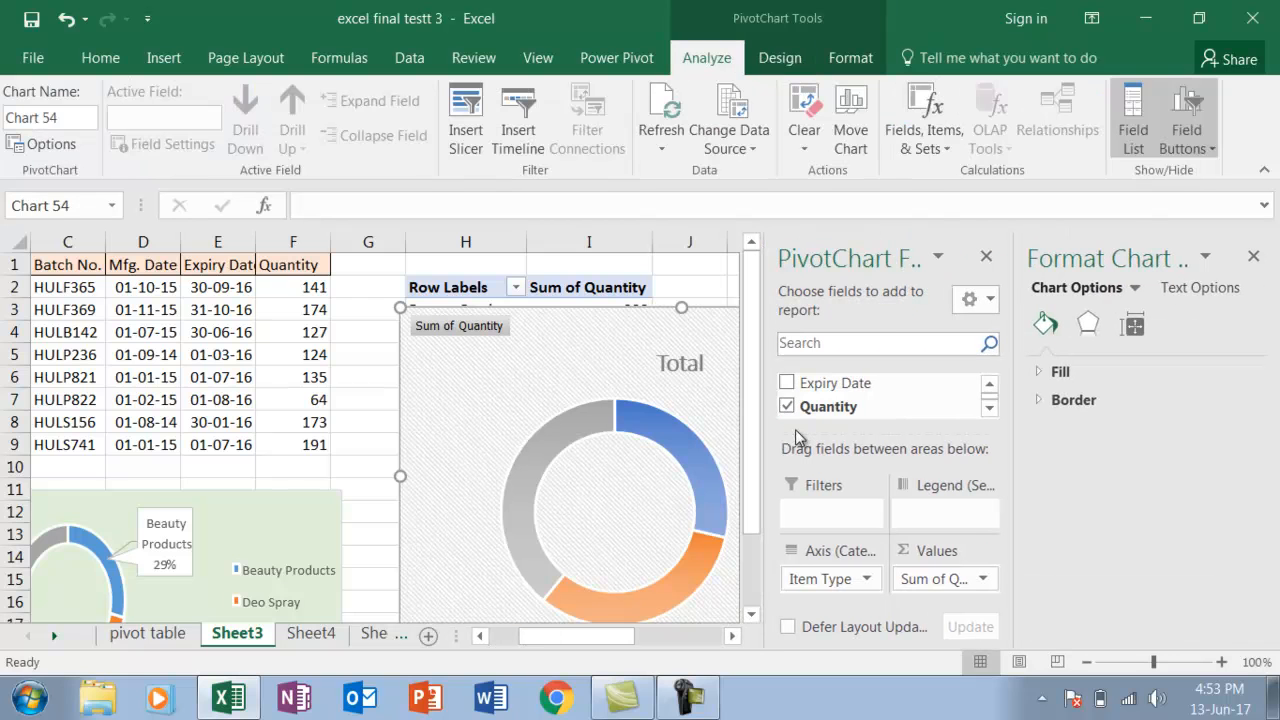
{"action": "left_click", "coordinate": [1253, 256]}
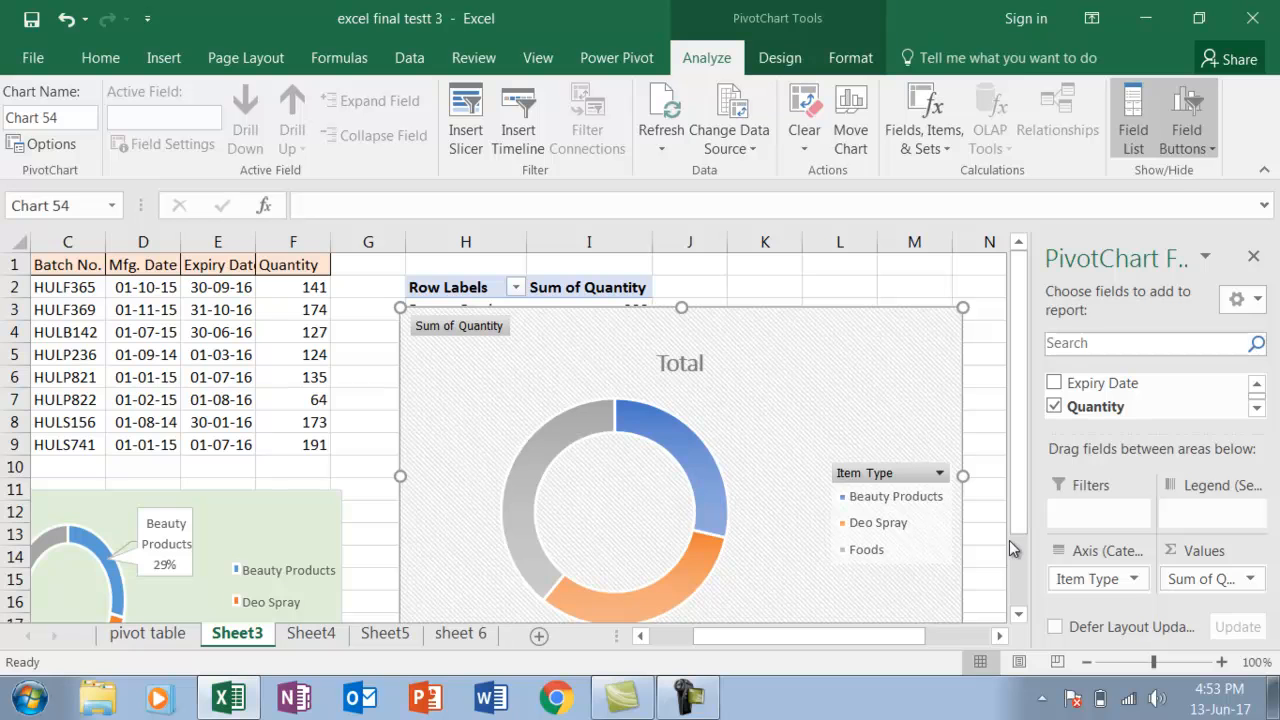
Add data labels to the doughnut PivotChart as data callouts
{"action": "left_click", "coordinate": [1001, 637]}
{"action": "left_click", "coordinate": [1001, 637]}
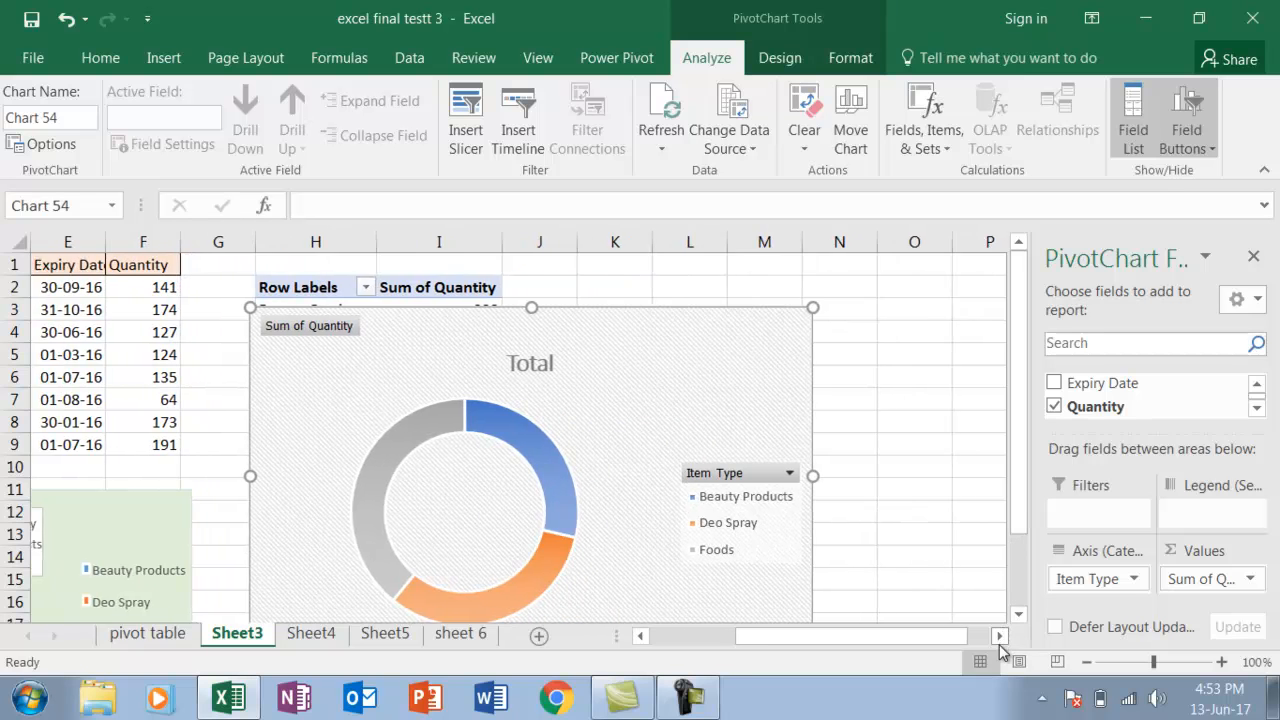
{"action": "left_click", "coordinate": [1001, 637]}
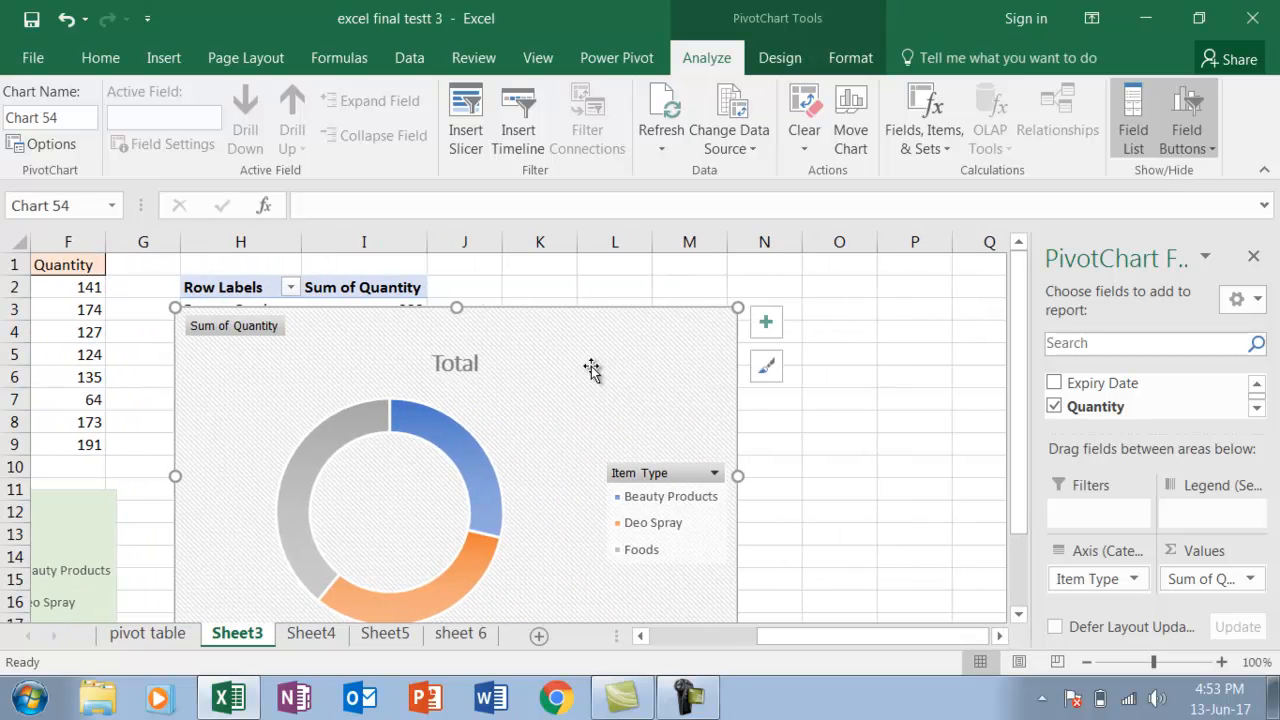
{"action": "left_click", "coordinate": [768, 328]}
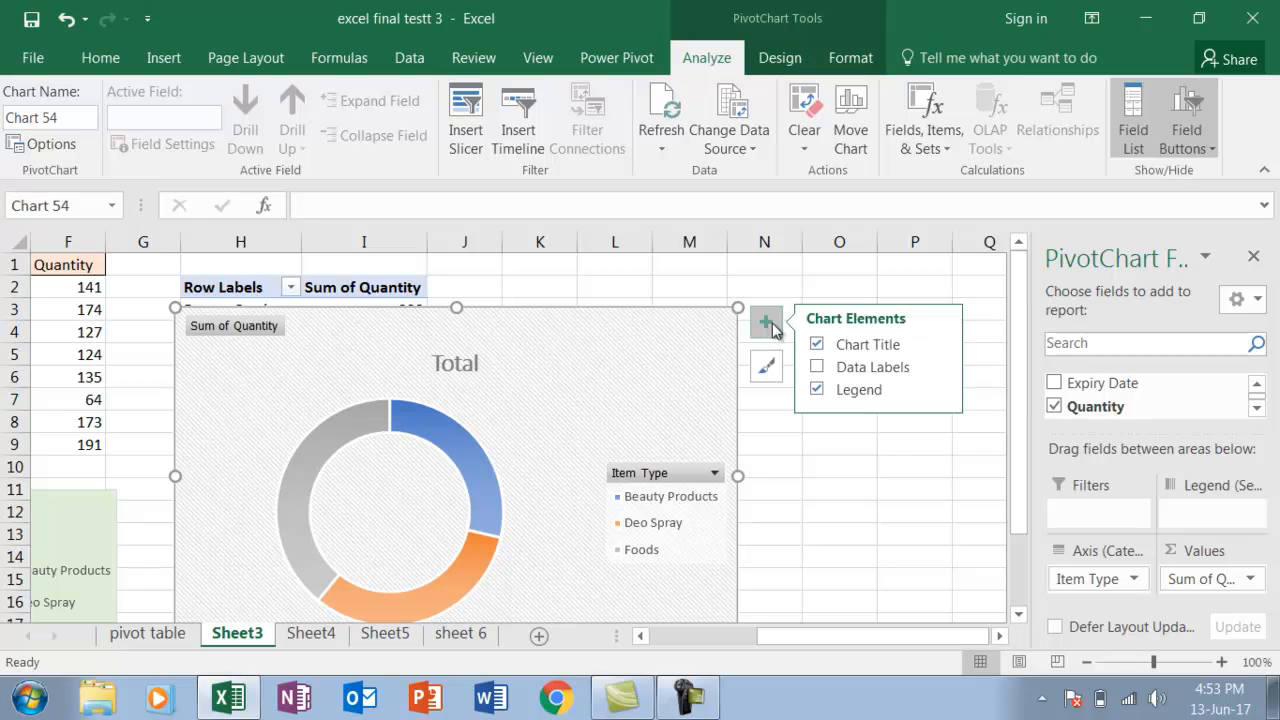
{"action": "left_click", "coordinate": [940, 368]}
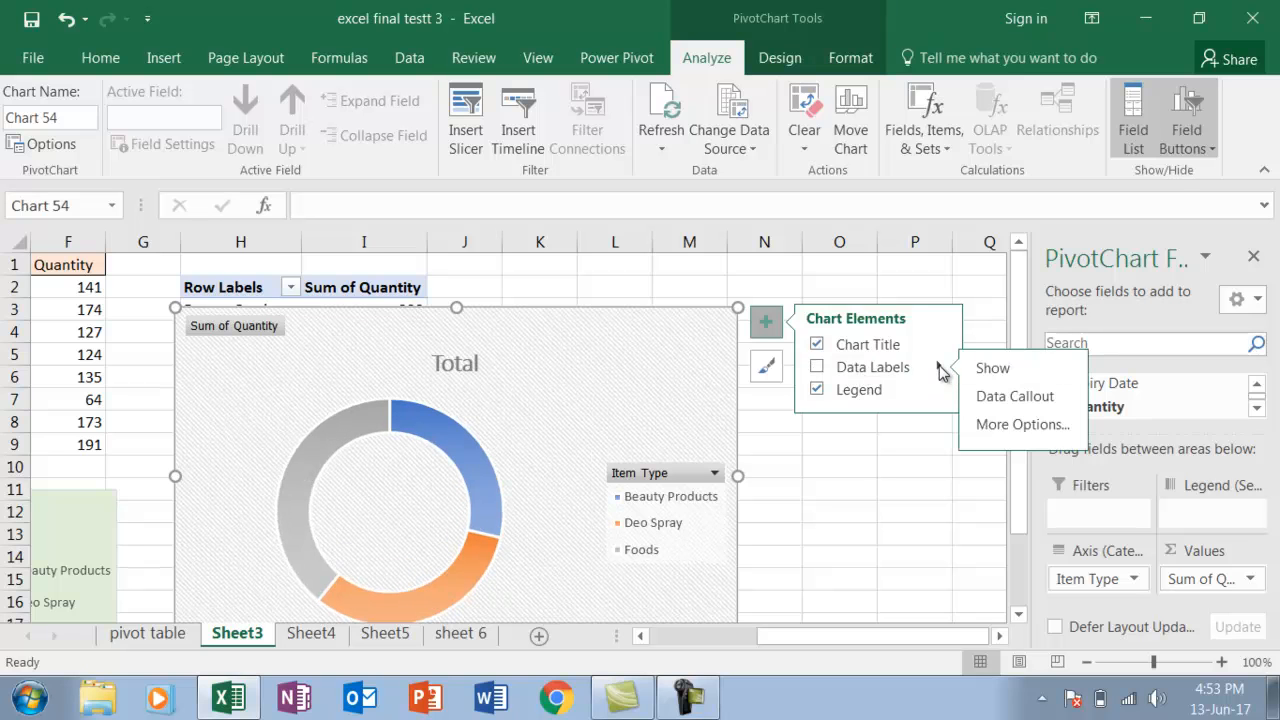
{"action": "left_click", "coordinate": [988, 401]}
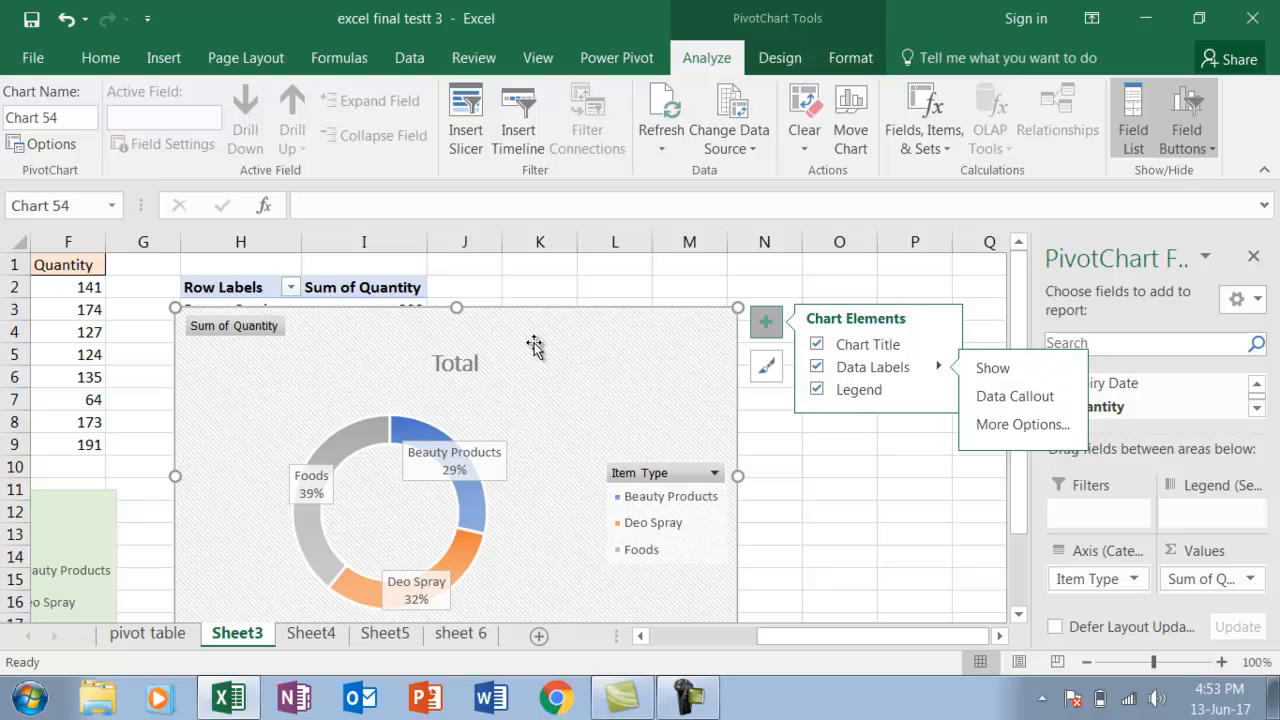
Move the Beauty Products and Foods callouts outward, off the doughnut ring to its right and left sides
{"action": "left_click", "coordinate": [497, 461]}
{"action": "left_click_drag", "start_coordinate": [509, 457], "coordinate": [620, 443]}
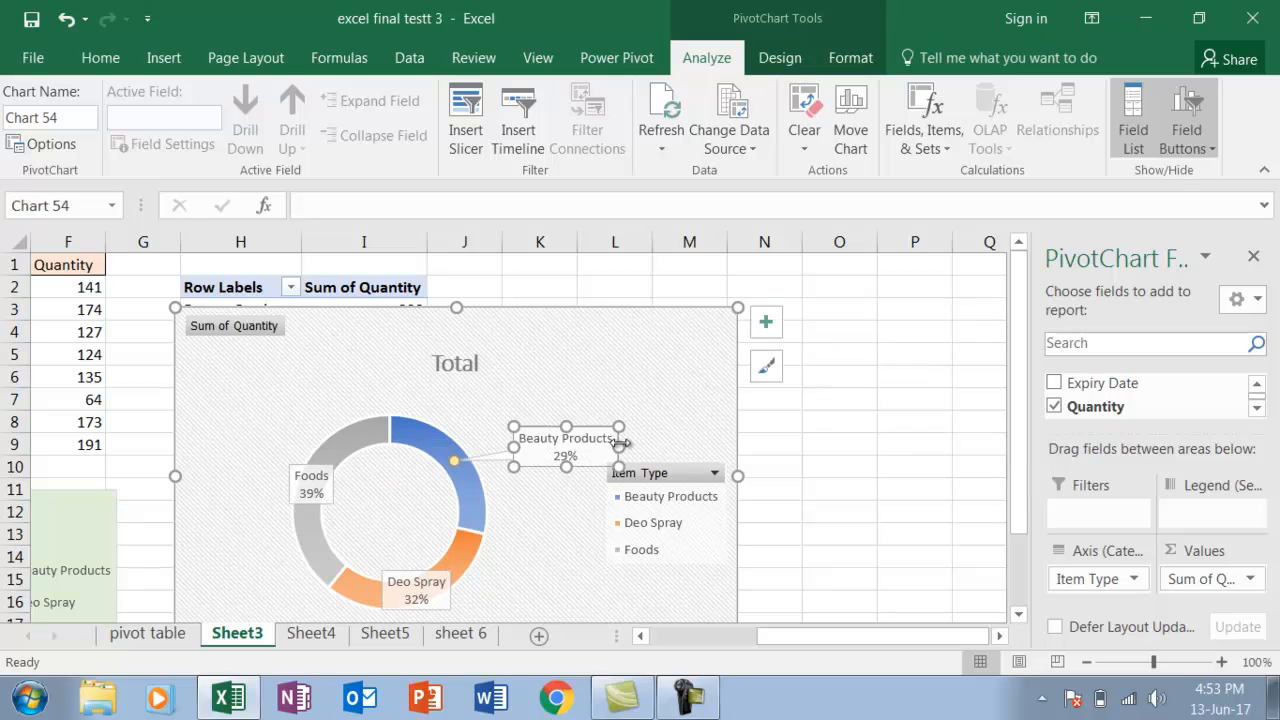
{"action": "left_click", "coordinate": [313, 480]}
{"action": "left_click_drag", "start_coordinate": [290, 477], "coordinate": [235, 439]}
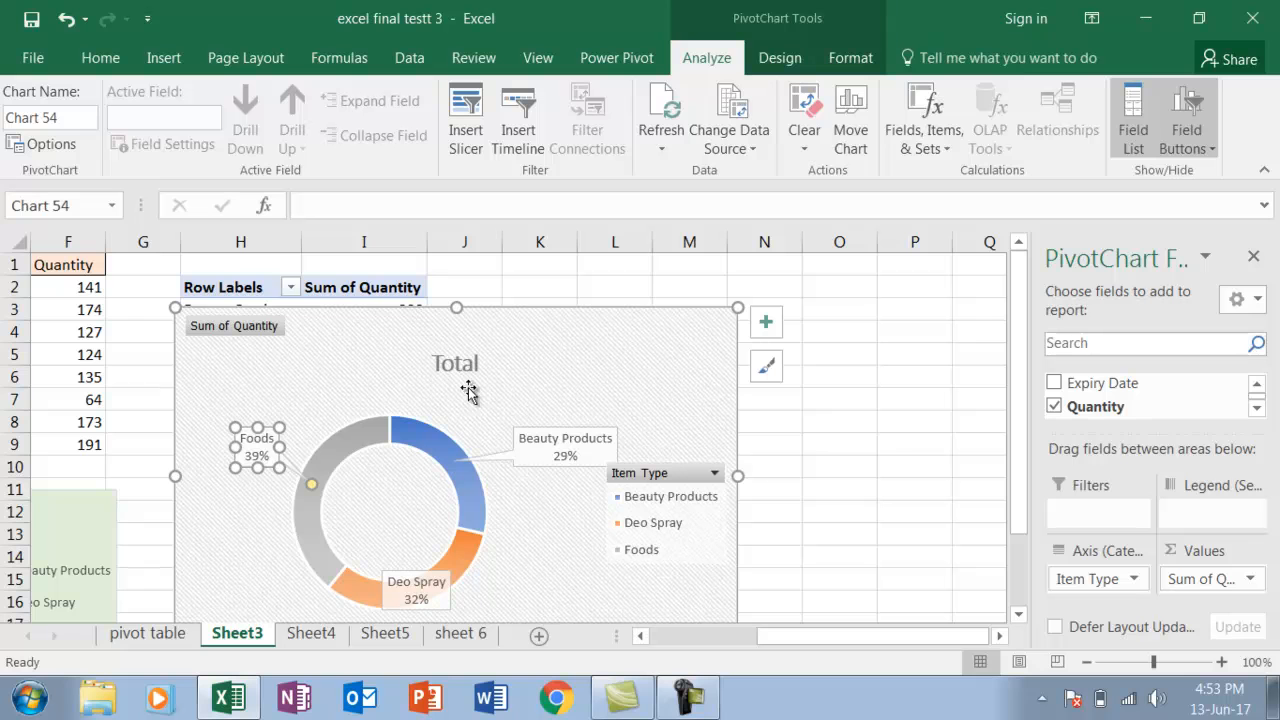
Give the doughnut PivotChart's chart area a solid fill in light green, a lighter shade of Green, Accent 6
{"action": "left_click", "coordinate": [611, 370]}
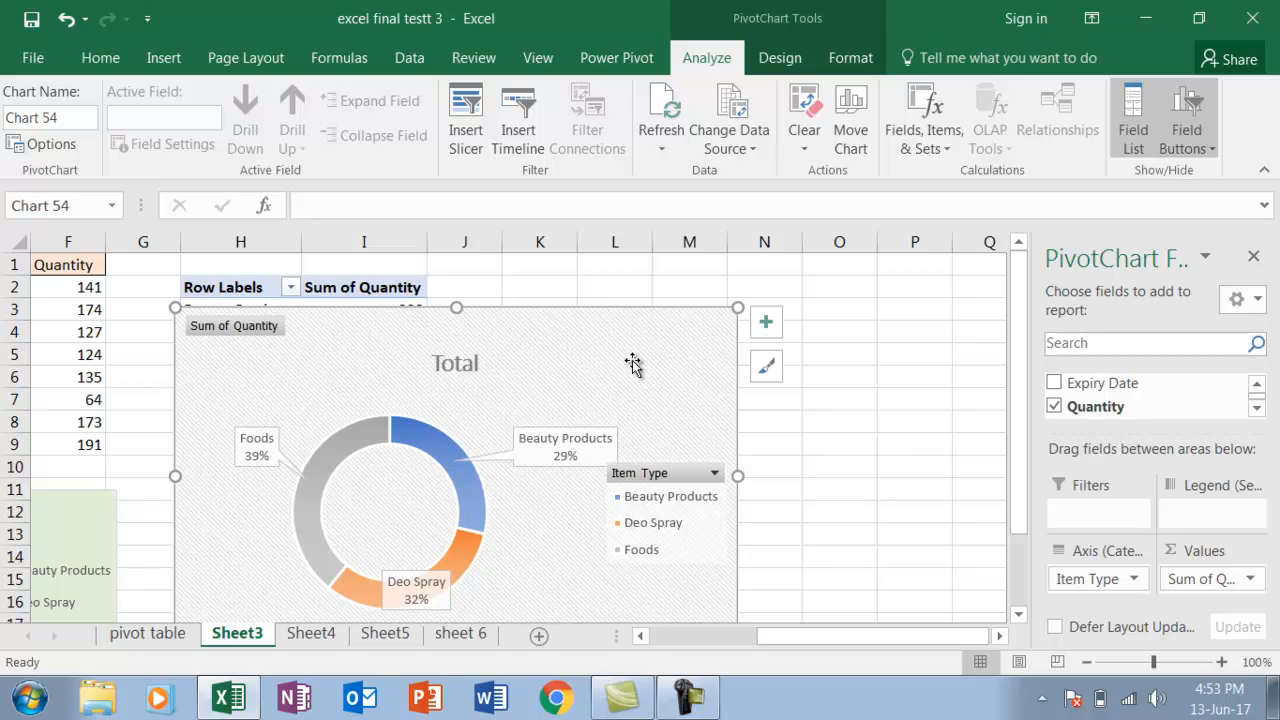
{"action": "right_click", "coordinate": [633, 360]}
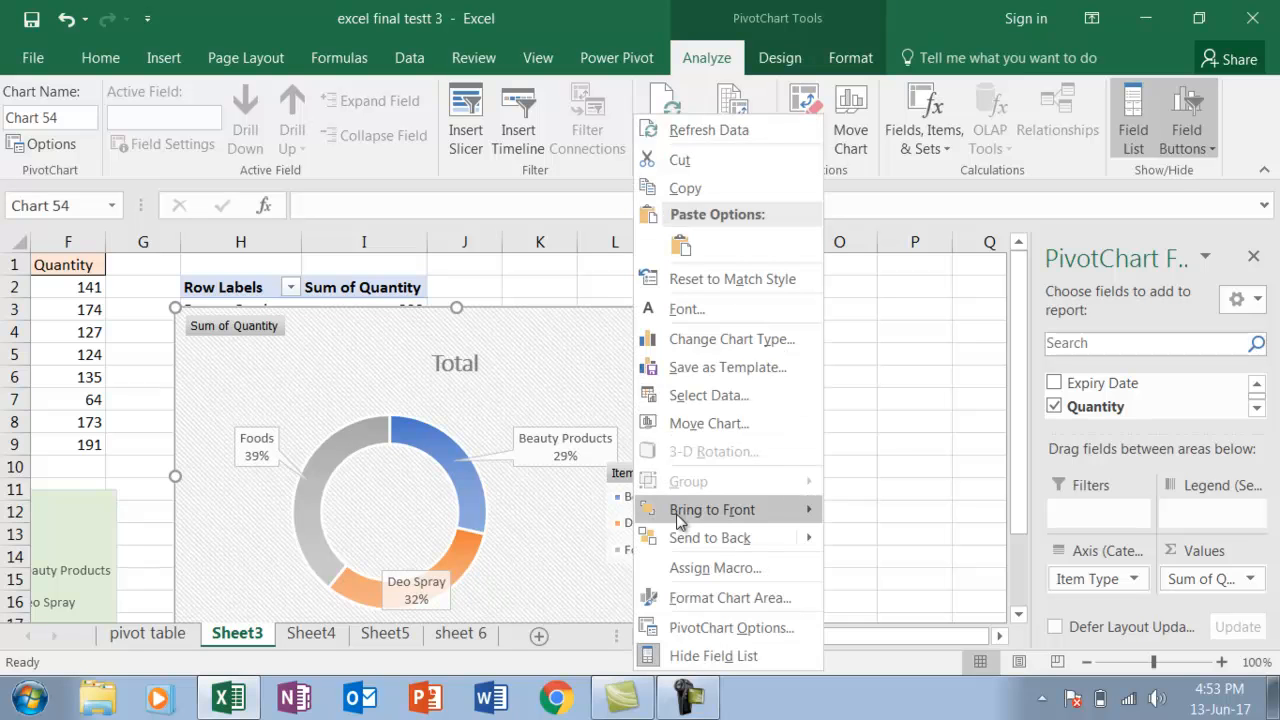
{"action": "left_click", "coordinate": [695, 597]}
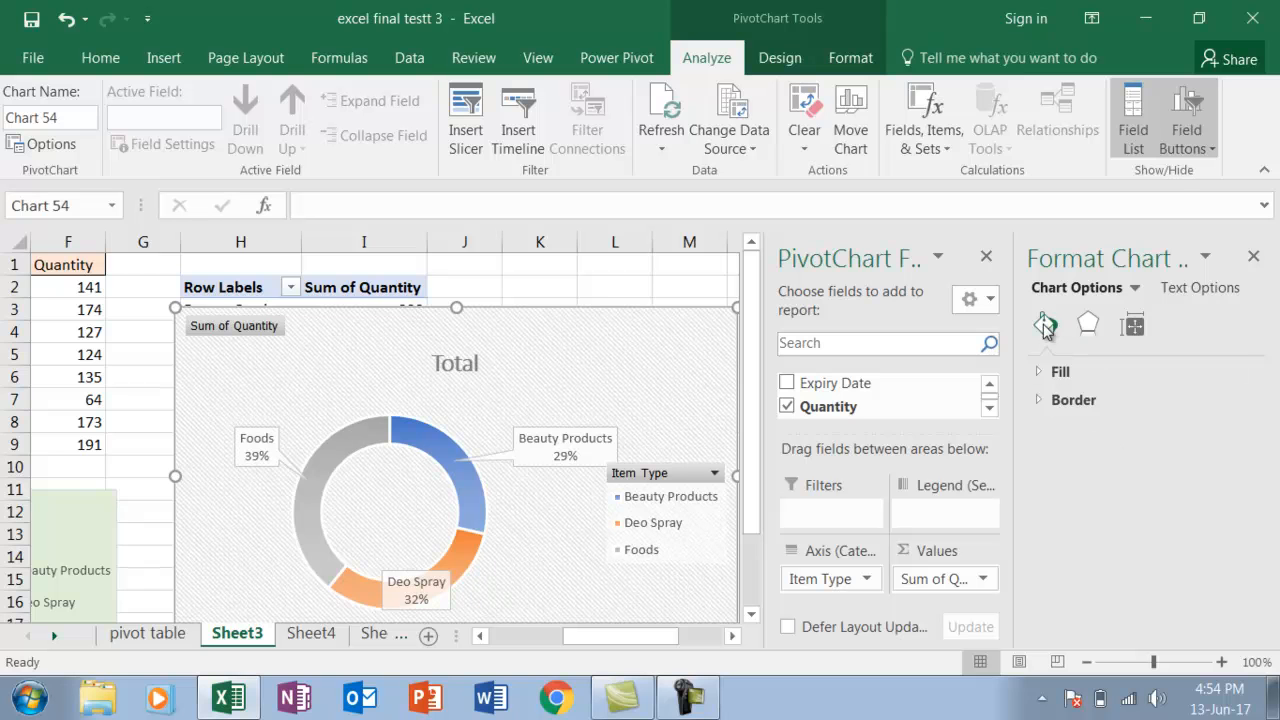
{"action": "left_click", "coordinate": [1045, 370]}
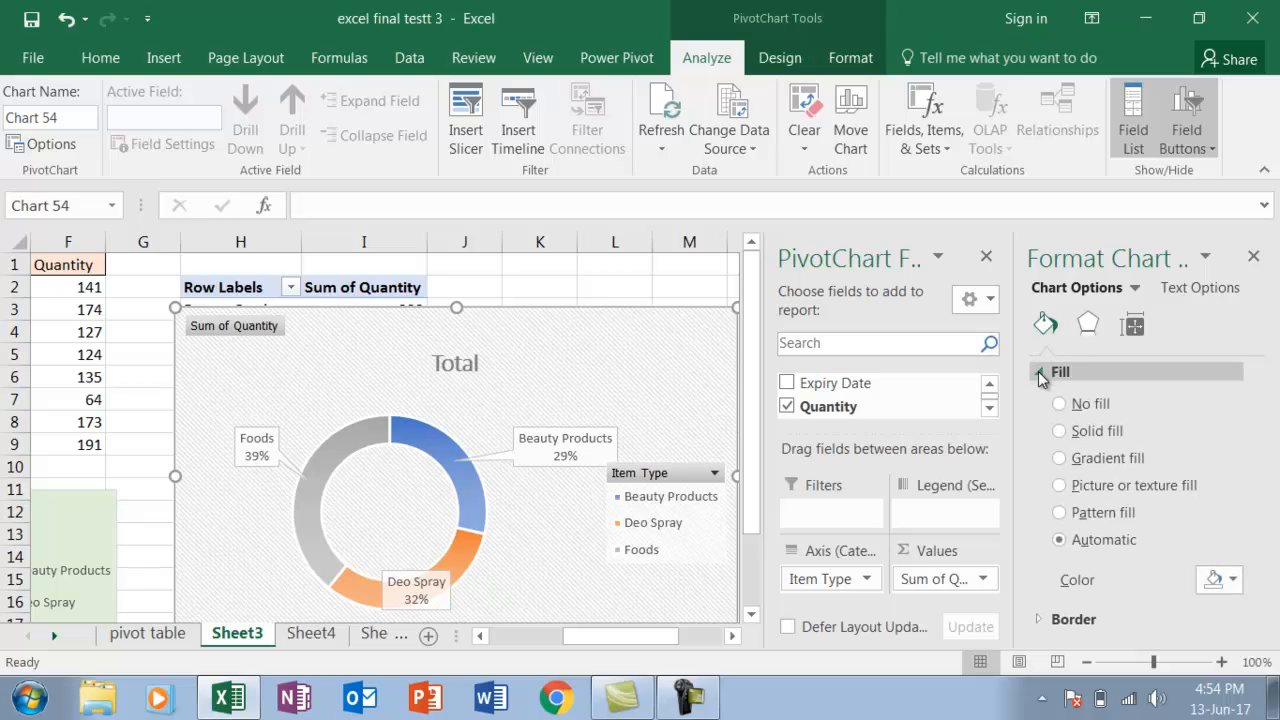
{"action": "left_click", "coordinate": [1059, 431]}
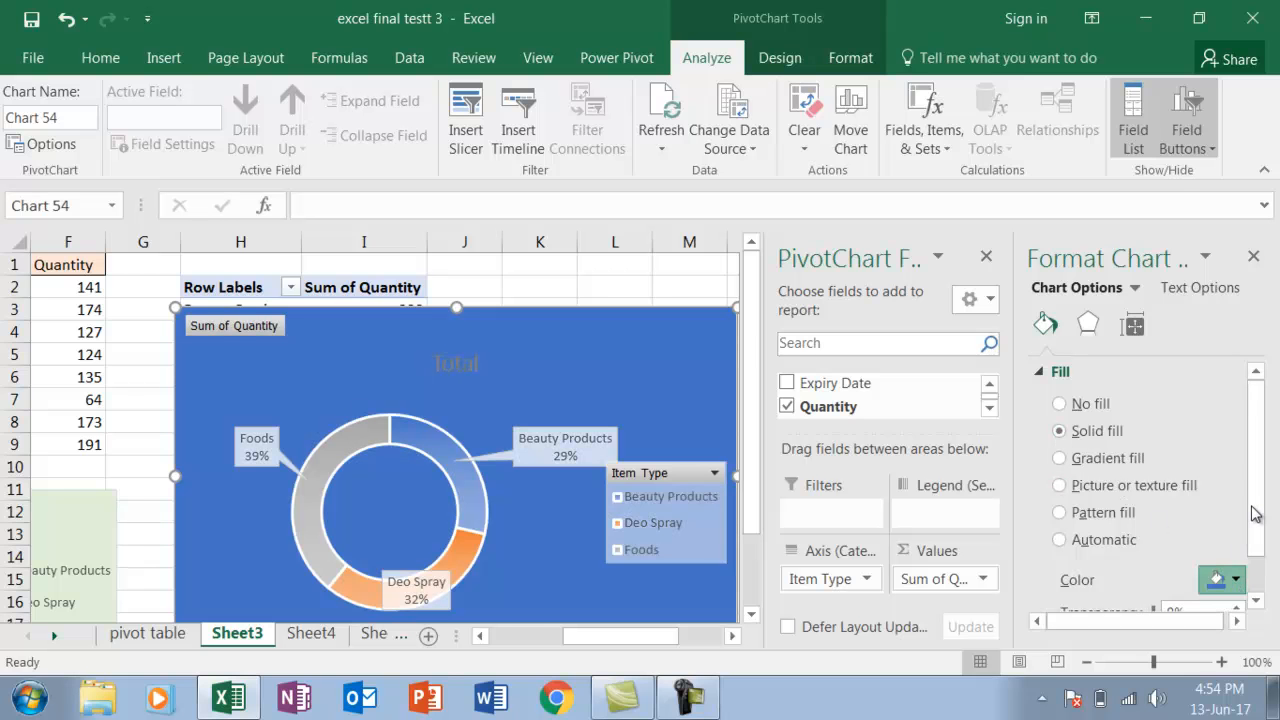
{"action": "left_click", "coordinate": [1269, 437]}
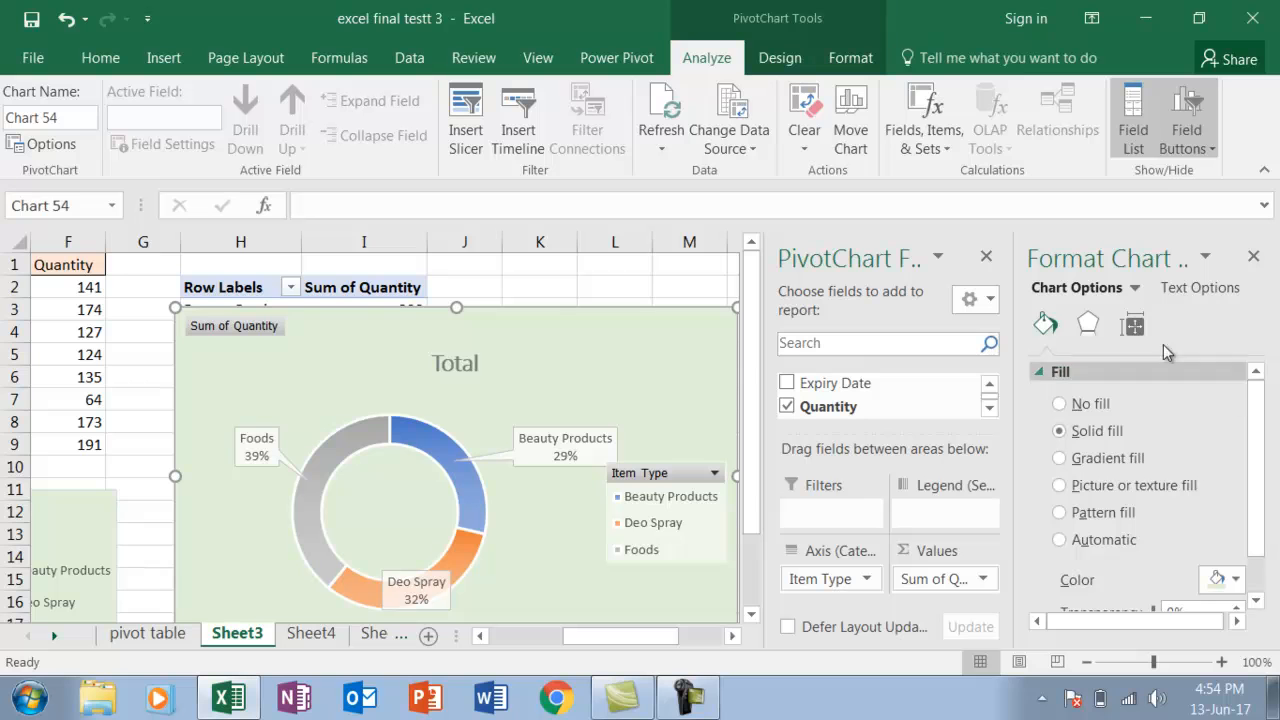
Hide the field list and chart formatting options, and move the doughnut PivotChart beside the PivotTable, starting at column J
{"action": "left_click", "coordinate": [986, 258]}
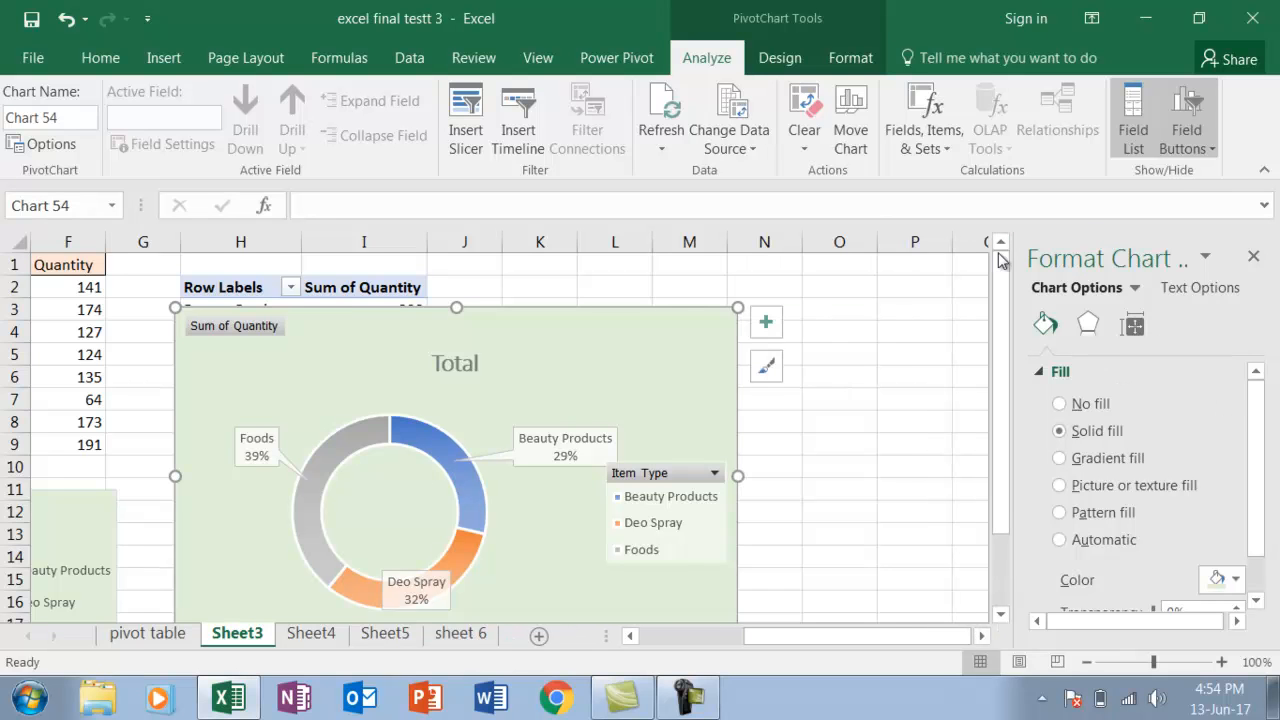
{"action": "left_click", "coordinate": [1254, 258]}
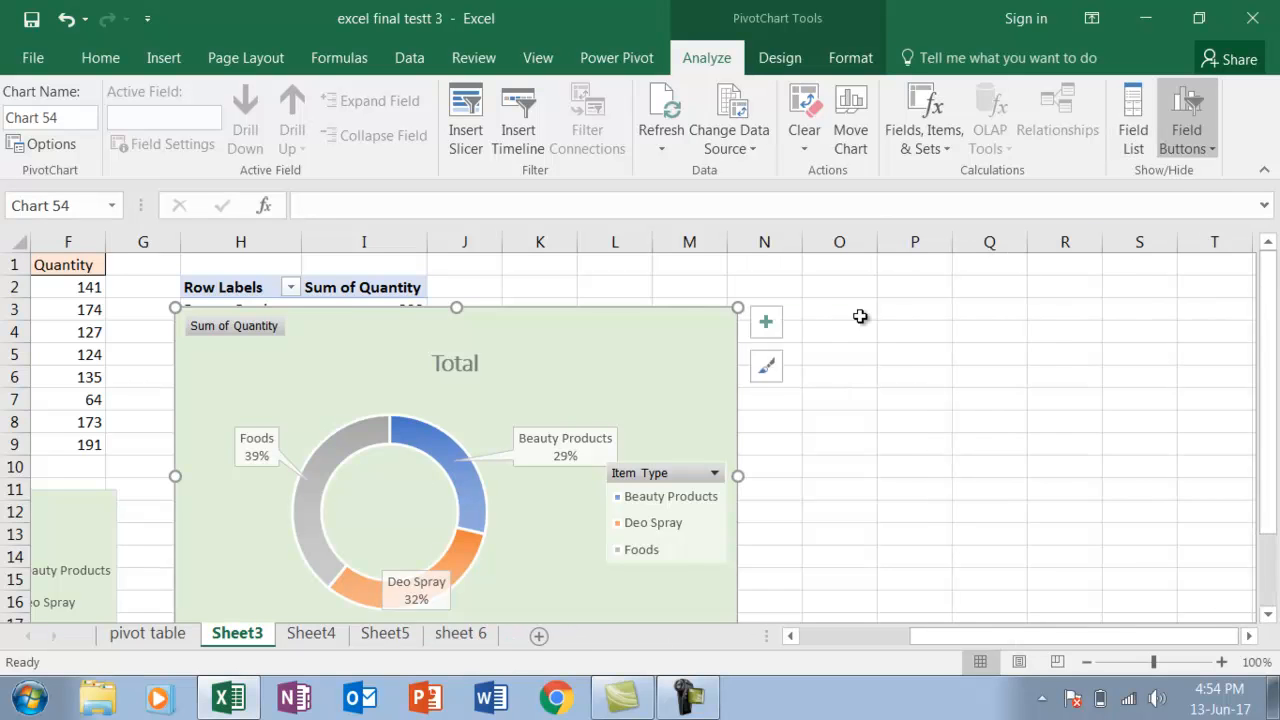
{"action": "left_click_drag", "start_coordinate": [680, 358], "coordinate": [951, 290]}
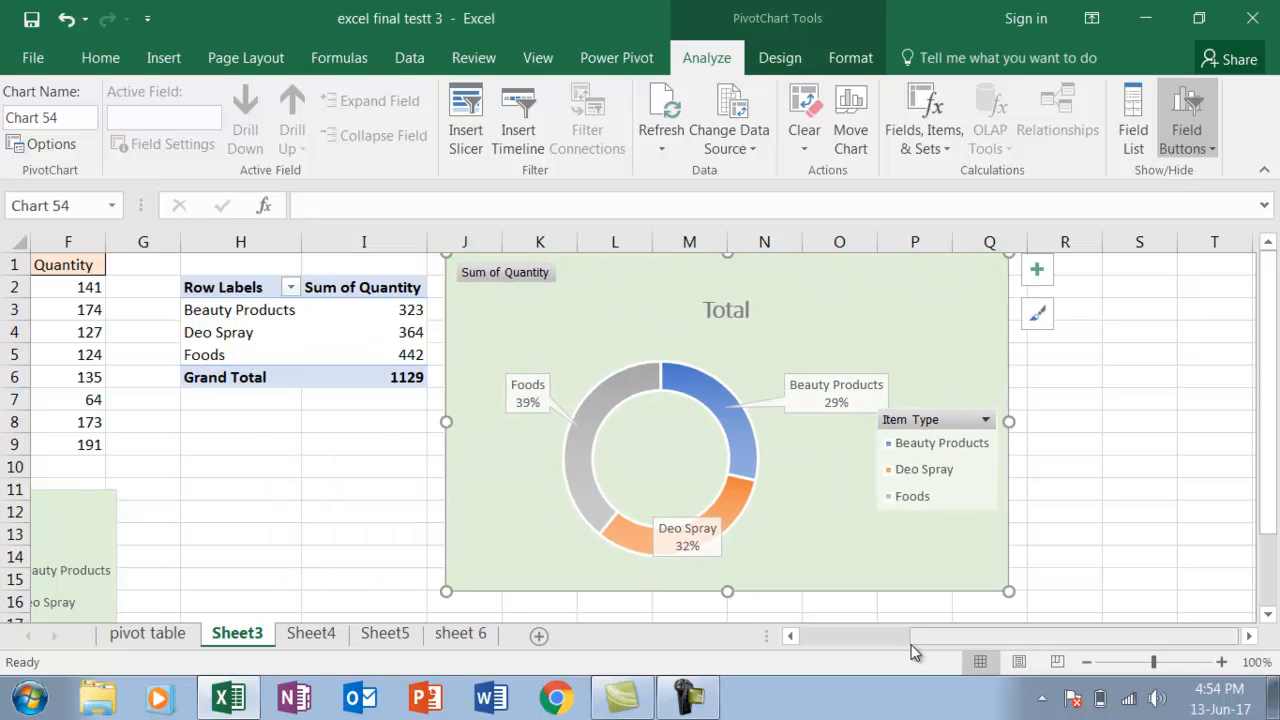
Remove the chart title from the doughnut PivotChart to match the sample chart, and deselect the chart
{"action": "left_click", "coordinate": [791, 637]}
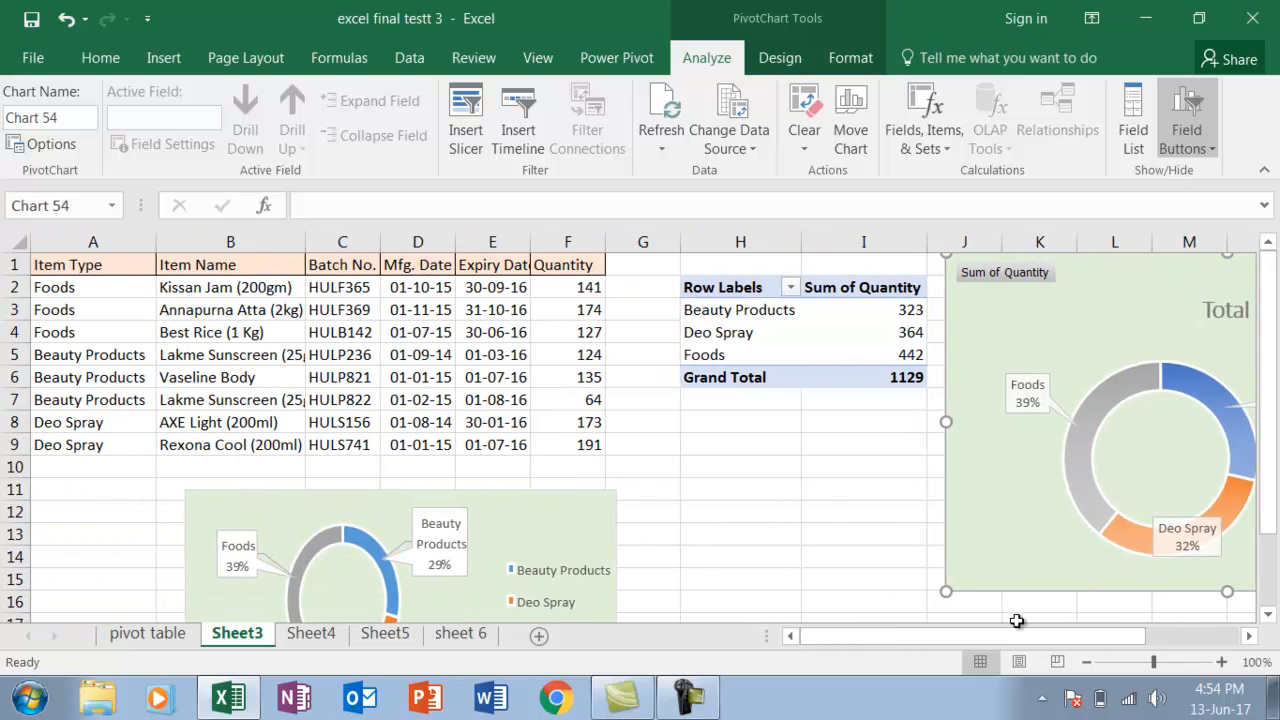
{"action": "left_click_drag", "start_coordinate": [1012, 638], "coordinate": [1083, 641]}
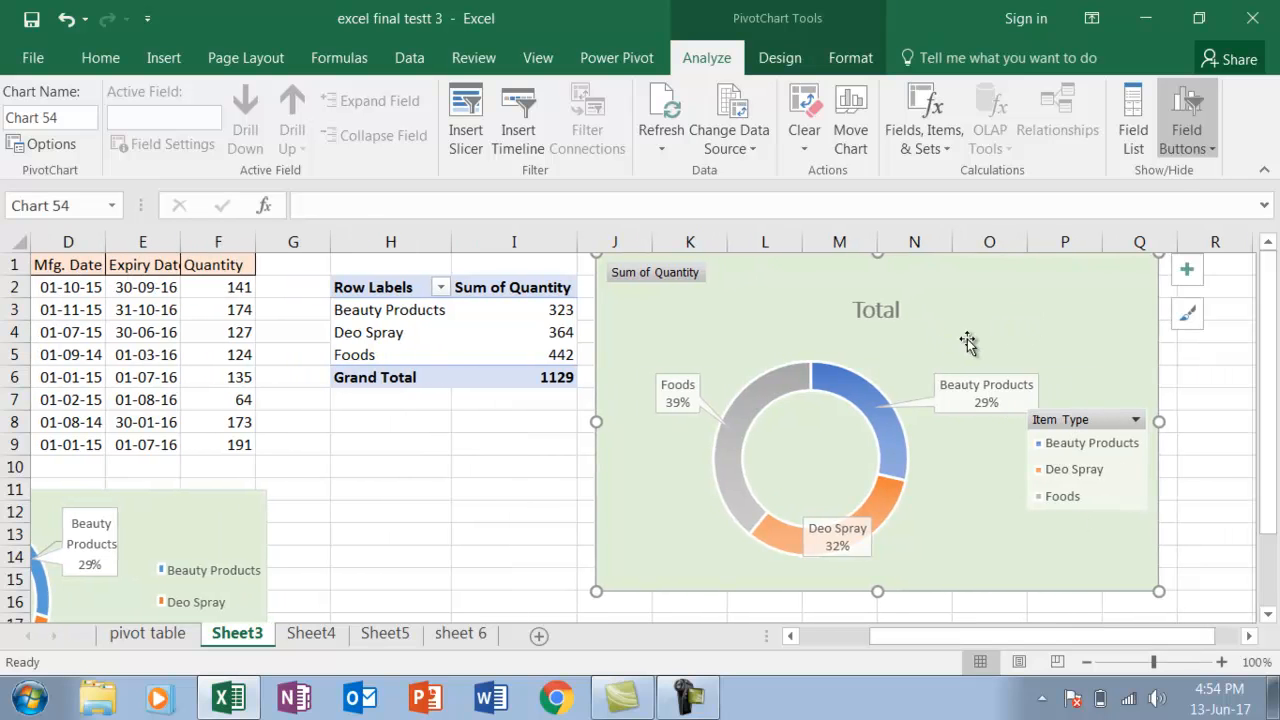
{"action": "left_click", "coordinate": [1180, 277]}
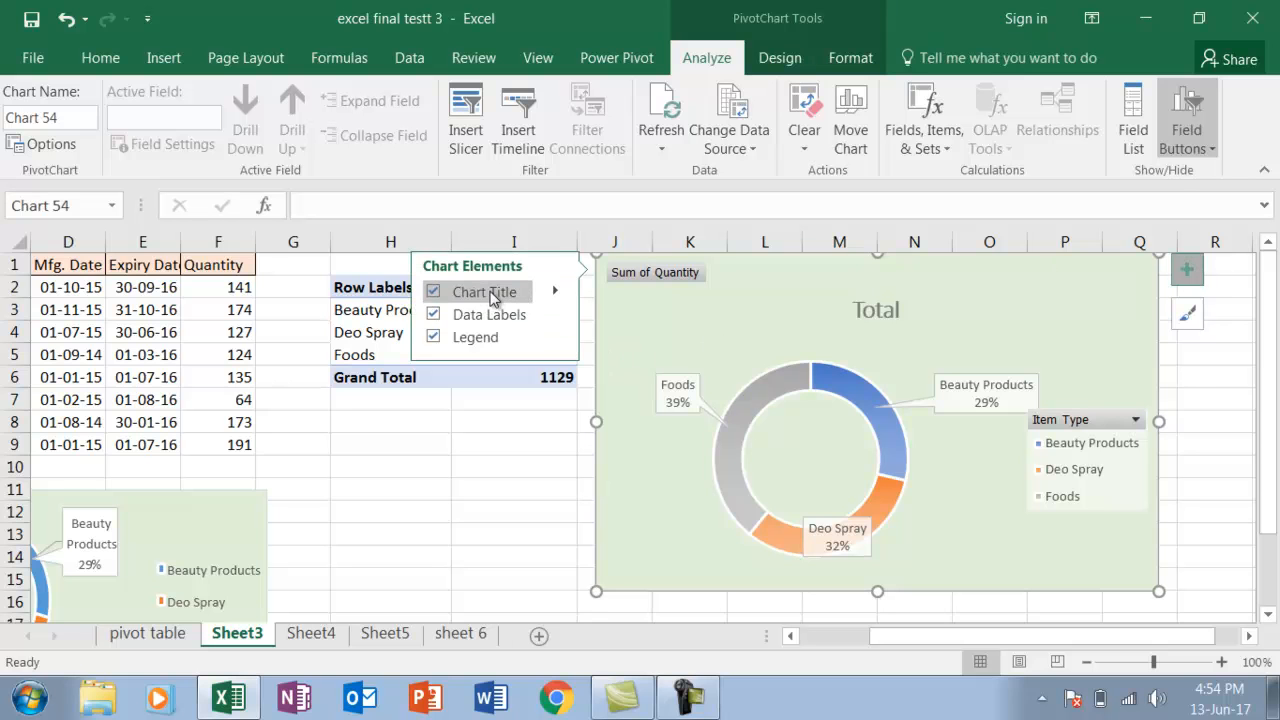
{"action": "left_click", "coordinate": [434, 292]}
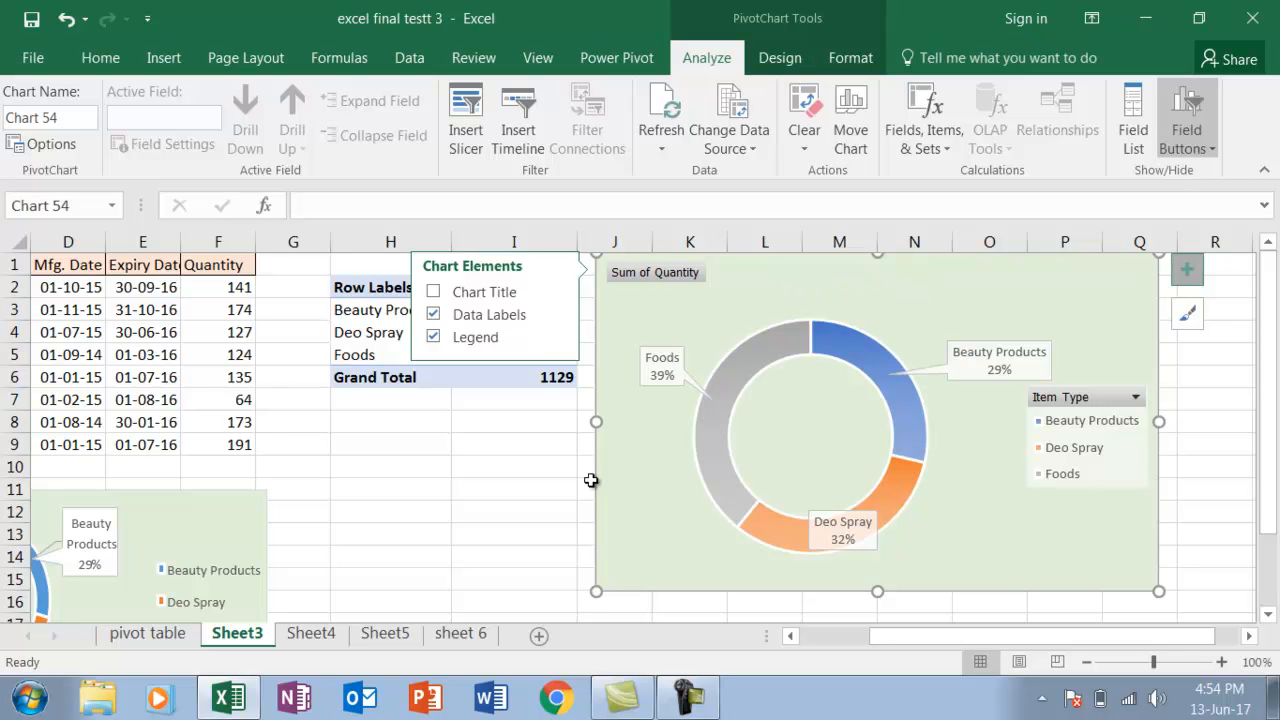
{"action": "mouse_move", "coordinate": [903, 637]}
{"action": "left_mouse_down"}
{"action": "mouse_move", "coordinate": [863, 641]}
{"action": "mouse_move", "coordinate": [903, 640]}
{"action": "left_mouse_up"}
{"action": "left_click", "coordinate": [464, 557]}
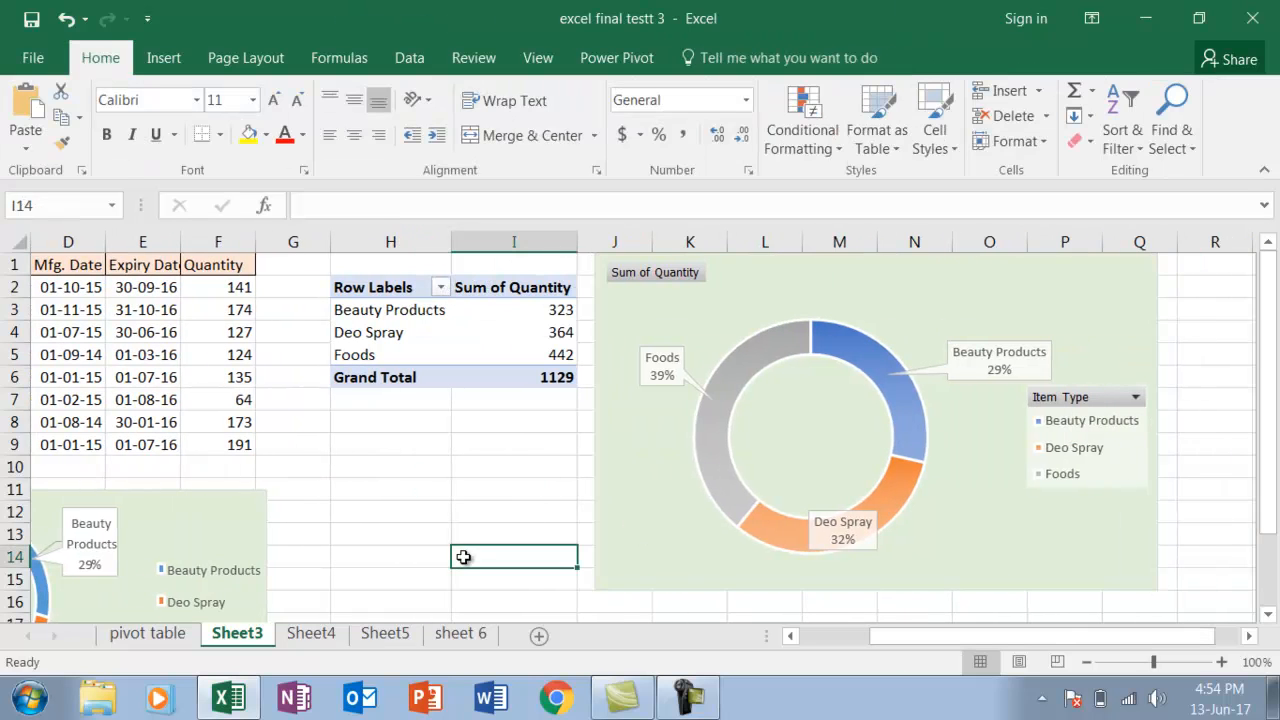
Open Sheet4 and examine the sample column-and-line chart below the deals table
{"action": "left_click", "coordinate": [313, 634]}
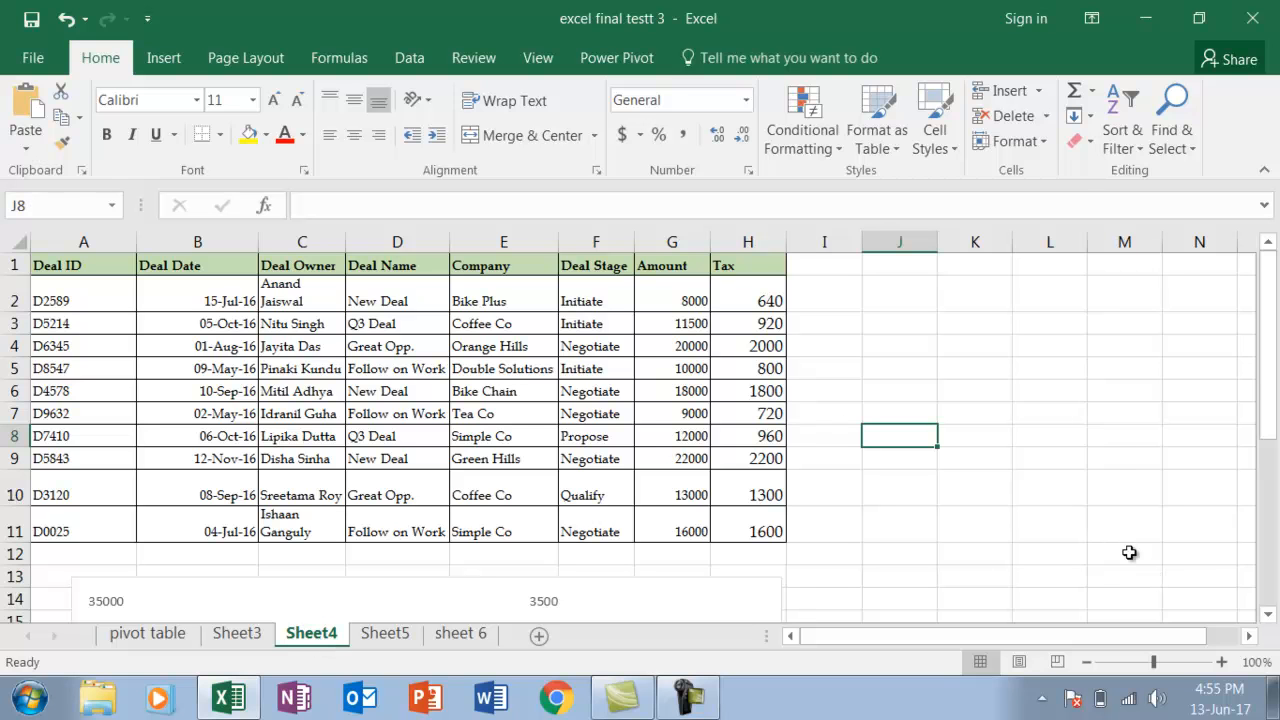
{"action": "left_click", "coordinate": [1268, 614]}
{"action": "left_click_drag", "start_coordinate": [1268, 614], "coordinate": [1272, 616]}
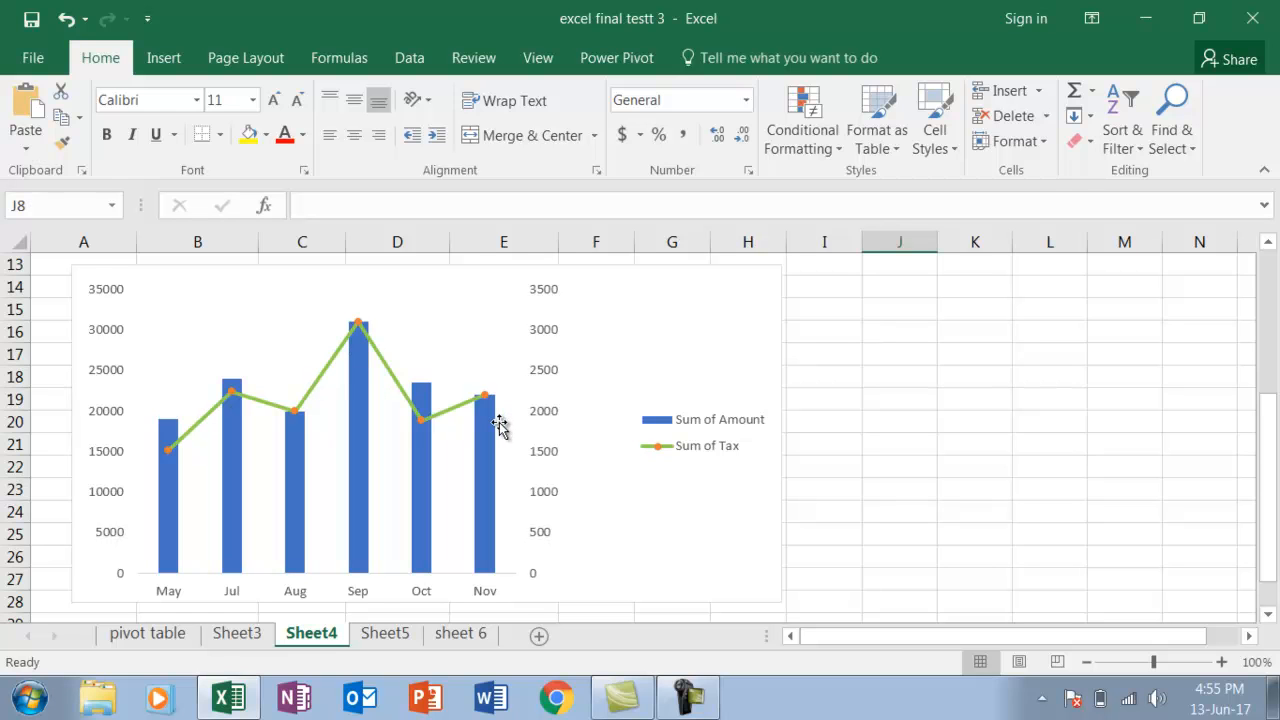
{"action": "left_click", "coordinate": [700, 509]}
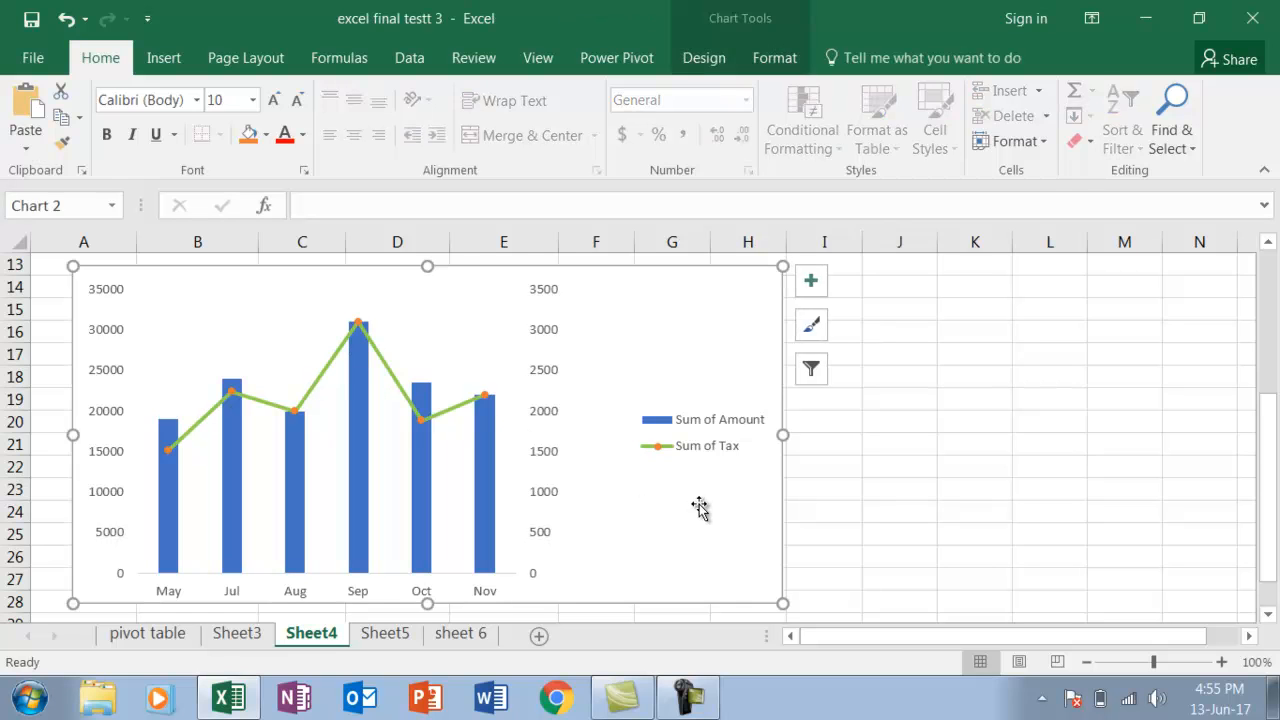
{"action": "left_click_drag", "start_coordinate": [1266, 520], "coordinate": [1270, 340]}
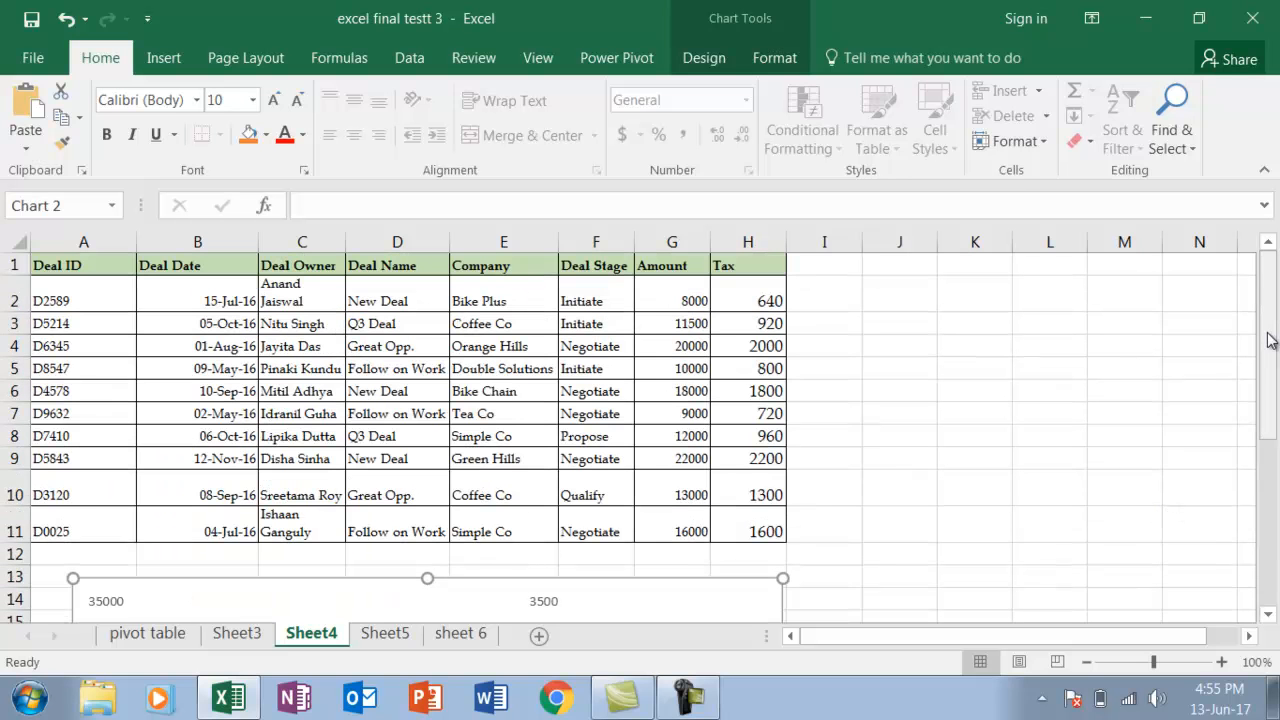
Create a PivotChart from the deals table A1:H11, placed on the existing worksheet Sheet4 at cell J2
{"action": "left_click", "coordinate": [88, 262]}
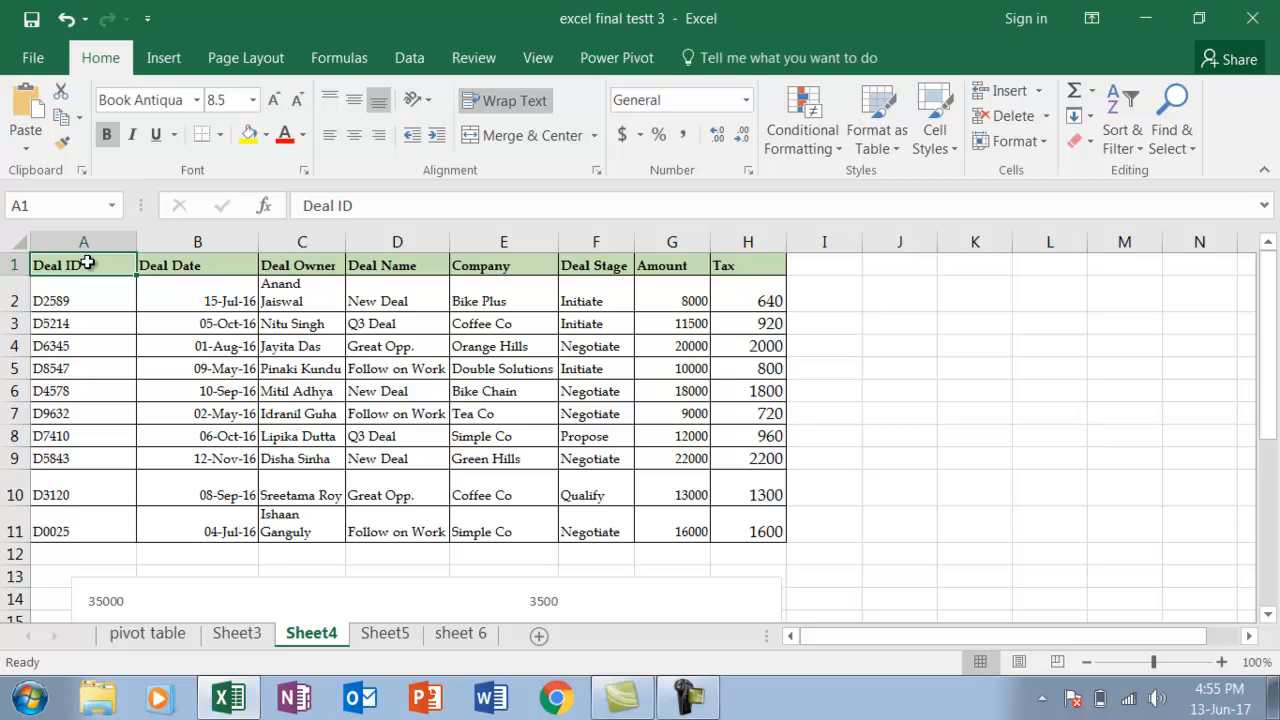
{"action": "key", "text": "shift+Right"}
{"action": "key", "text": "shift+Right"}
{"action": "key", "text": "shift+Right"}
{"action": "key", "text": "shift+Right"}
{"action": "key", "text": "shift+Right"}
{"action": "key", "text": "shift+Right"}
{"action": "key", "text": "shift+Right"}
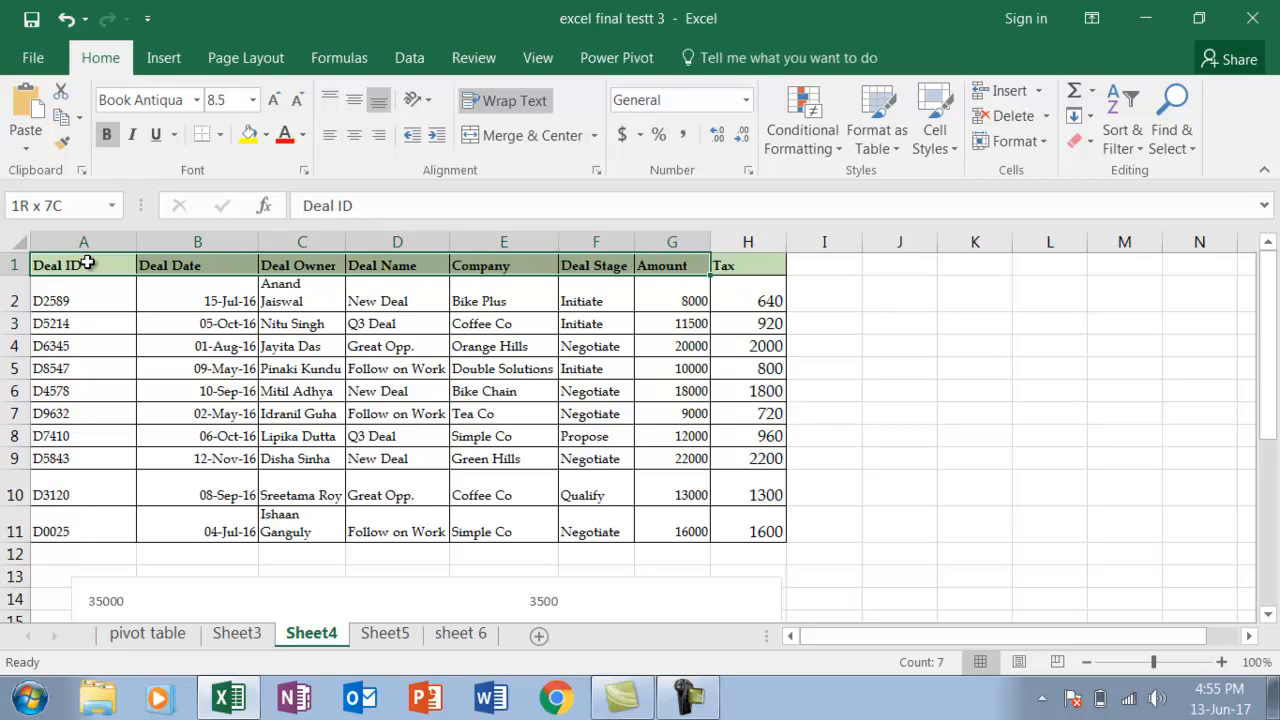
{"action": "key", "text": "shift+Down"}
{"action": "key", "text": "shift+Down"}
{"action": "key", "text": "shift+Down"}
{"action": "key", "text": "shift+Down"}
{"action": "key", "text": "shift+Down"}
{"action": "key", "text": "shift+Down"}
{"action": "key", "text": "shift+Down"}
{"action": "key", "text": "shift+Down"}
{"action": "key", "text": "shift+Down"}
{"action": "key", "text": "shift+Down"}
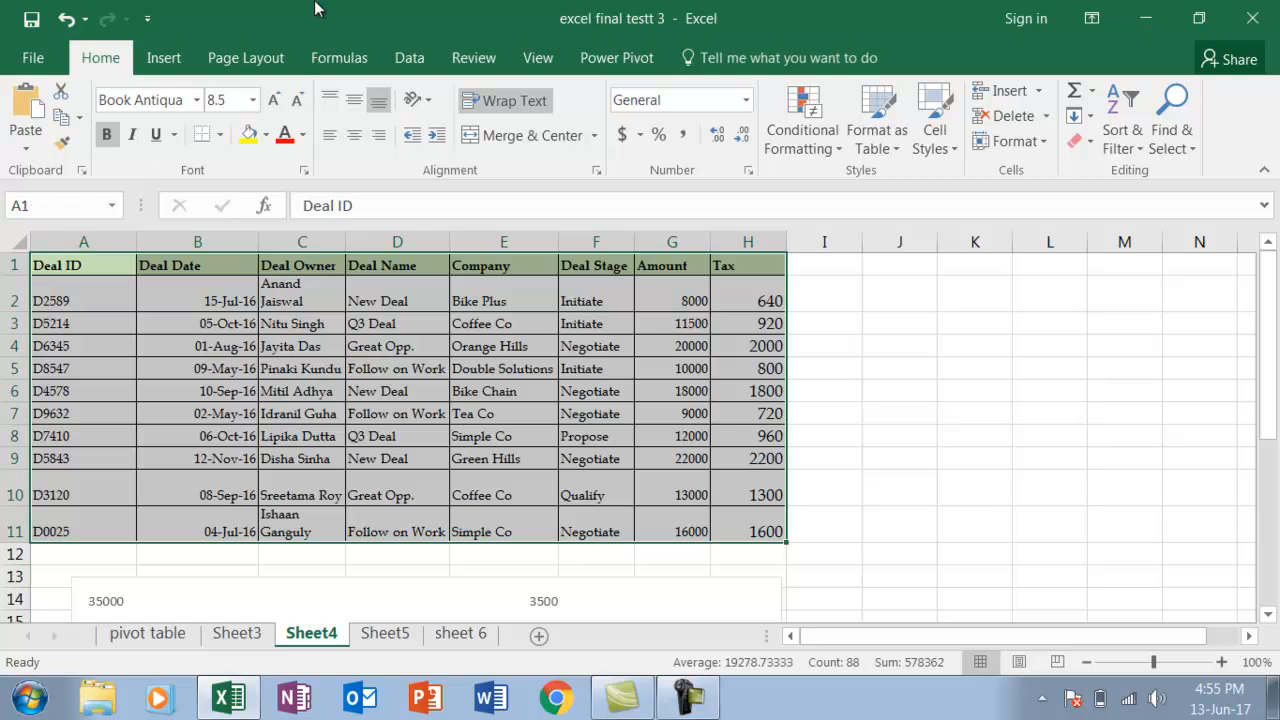
{"action": "left_click", "coordinate": [162, 62]}
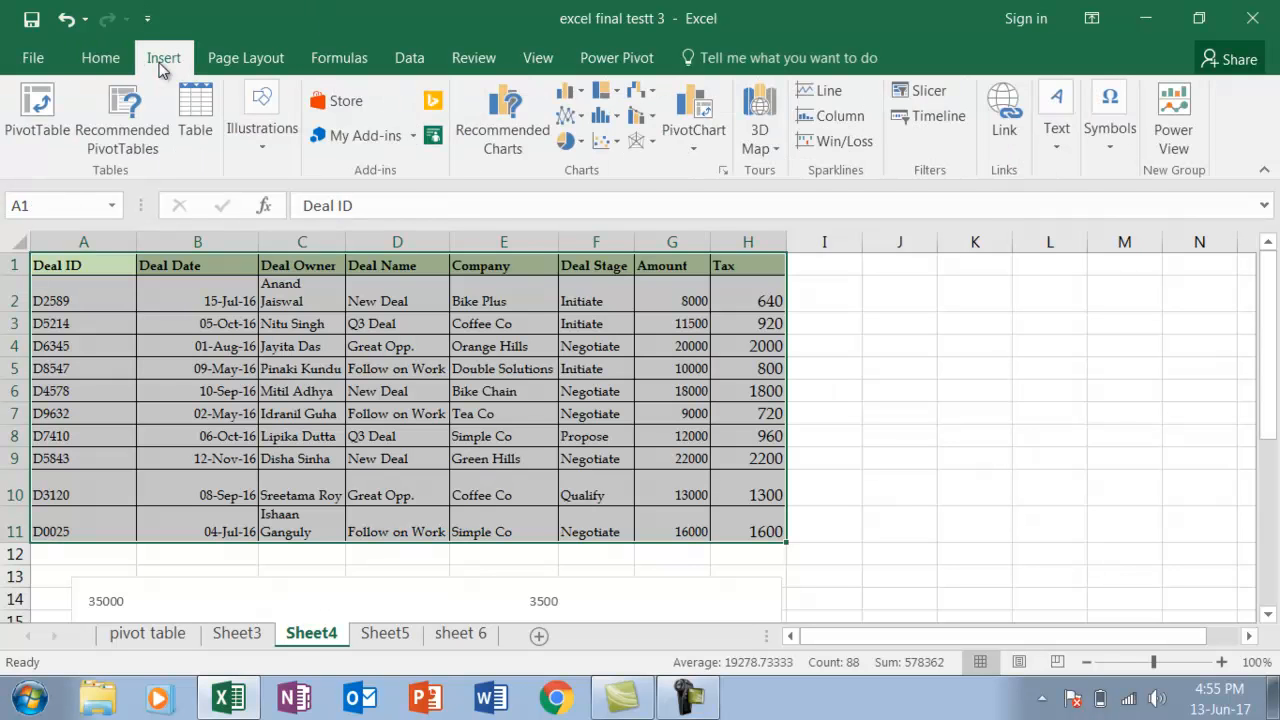
{"action": "left_click", "coordinate": [692, 150]}
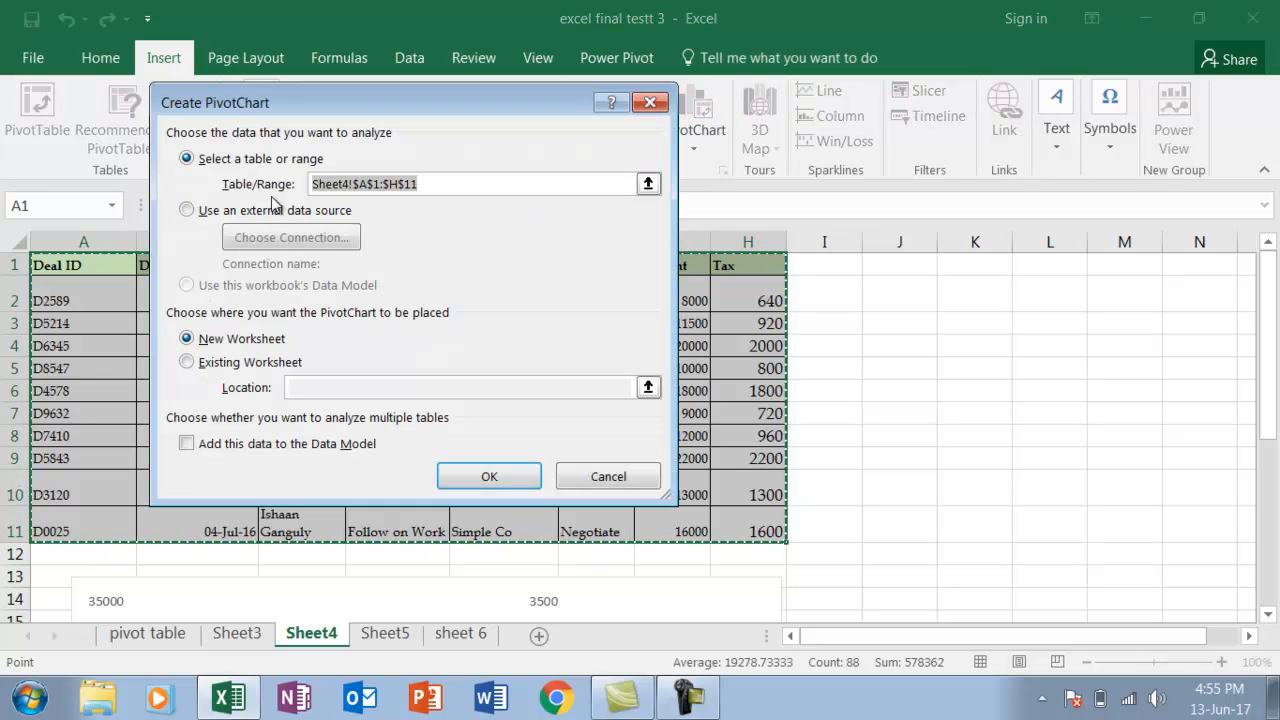
{"action": "left_click", "coordinate": [187, 366]}
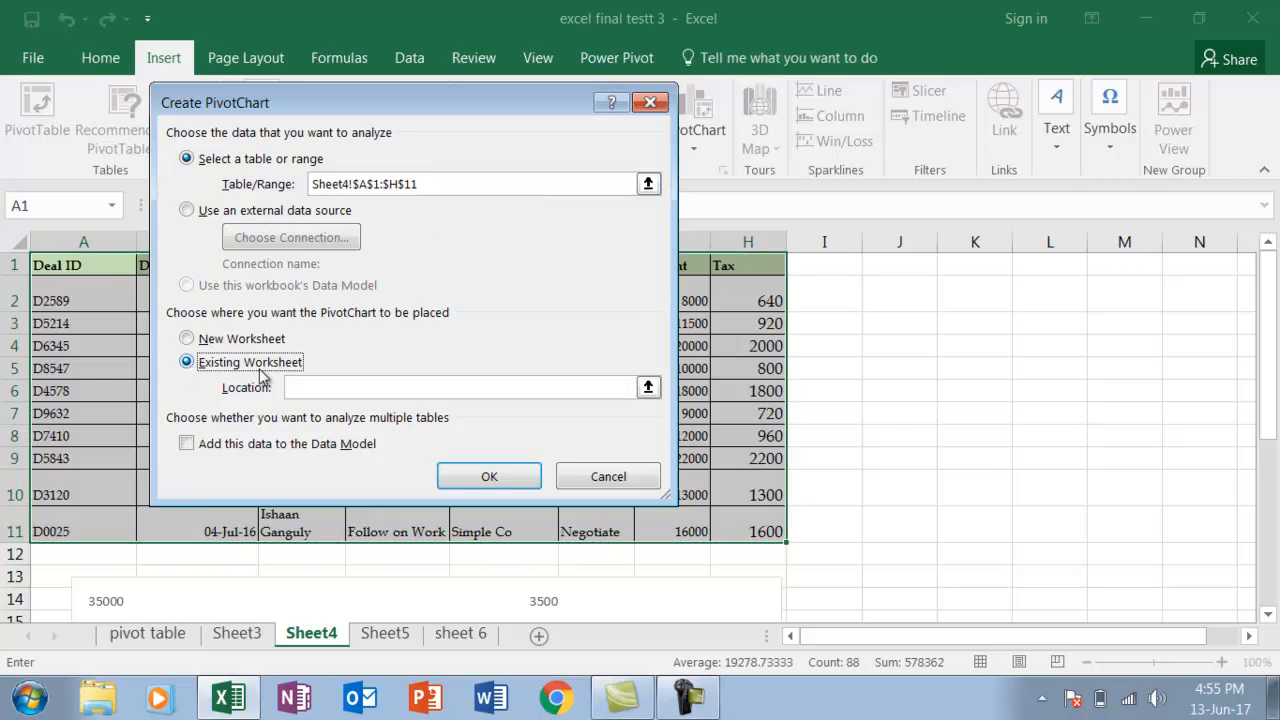
{"action": "left_click", "coordinate": [305, 386]}
{"action": "left_click", "coordinate": [893, 295]}
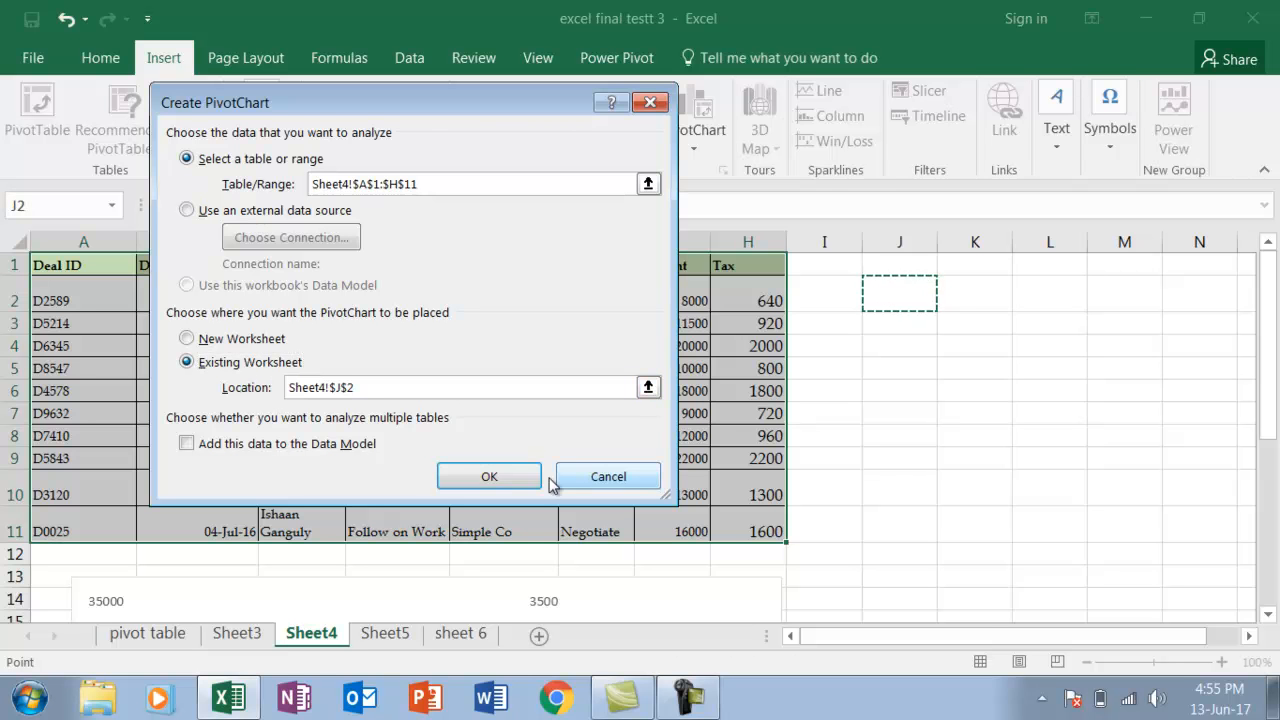
{"action": "left_click", "coordinate": [490, 477]}
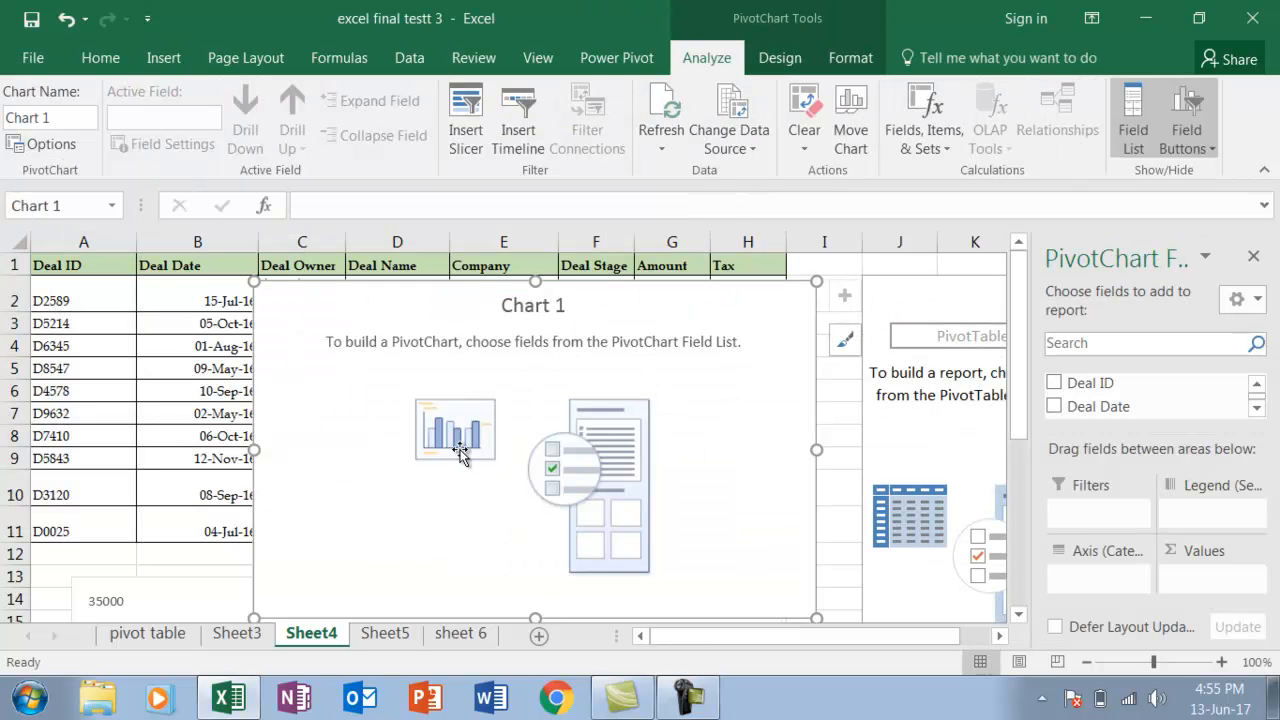
Move the empty PivotChart to the right of the deals table and add the Deal Date field to it
{"action": "left_click_drag", "start_coordinate": [362, 397], "coordinate": [932, 341]}
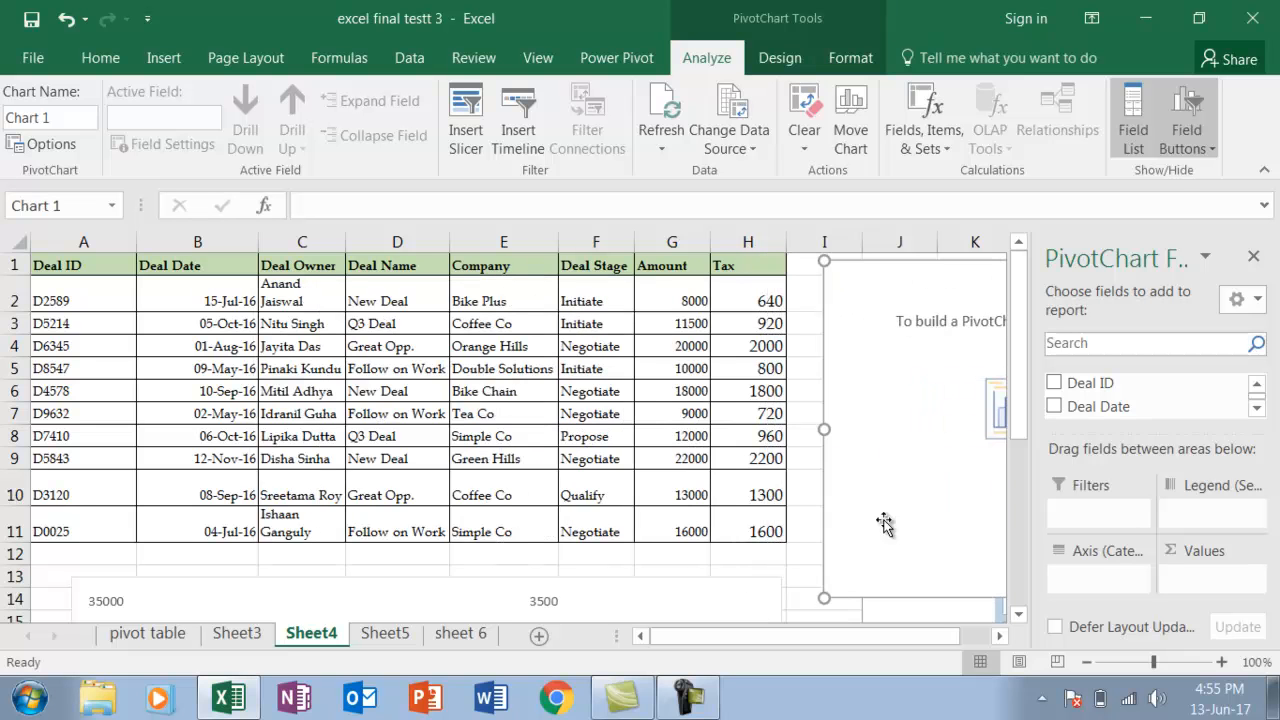
{"action": "left_click", "coordinate": [1019, 615]}
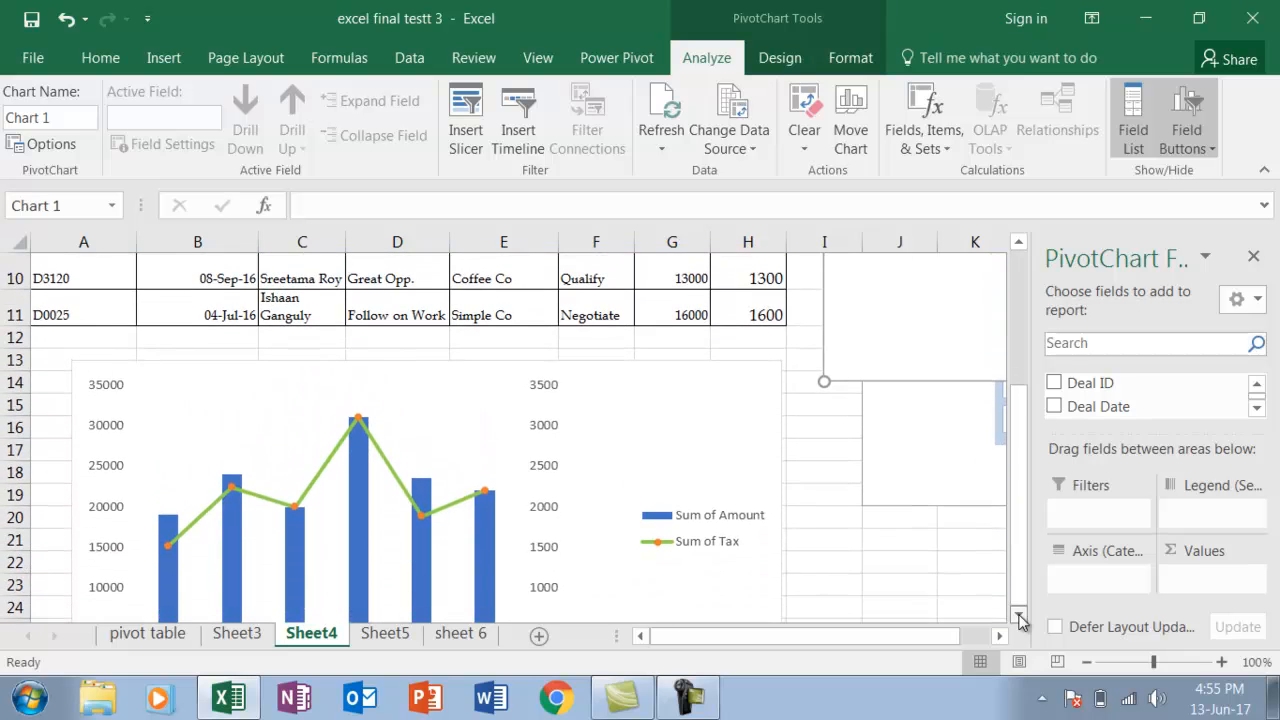
{"action": "left_click", "coordinate": [1019, 617]}
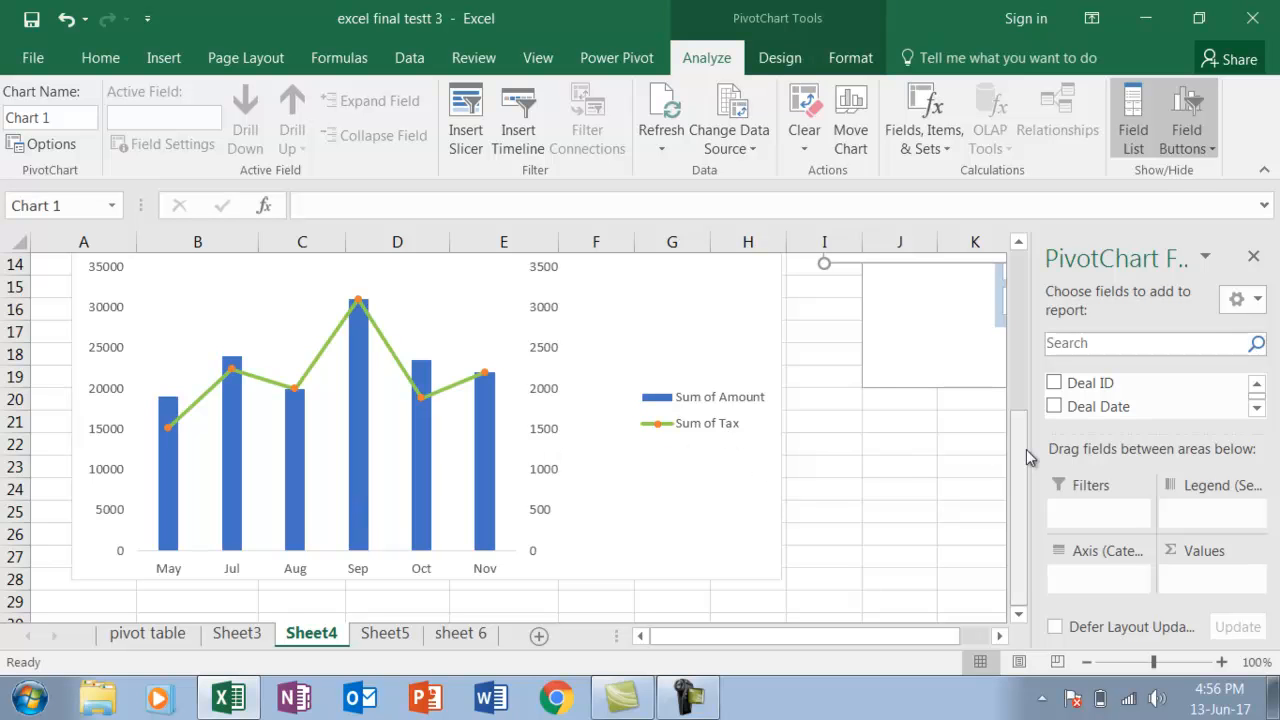
{"action": "left_click_drag", "start_coordinate": [1026, 449], "coordinate": [1022, 293]}
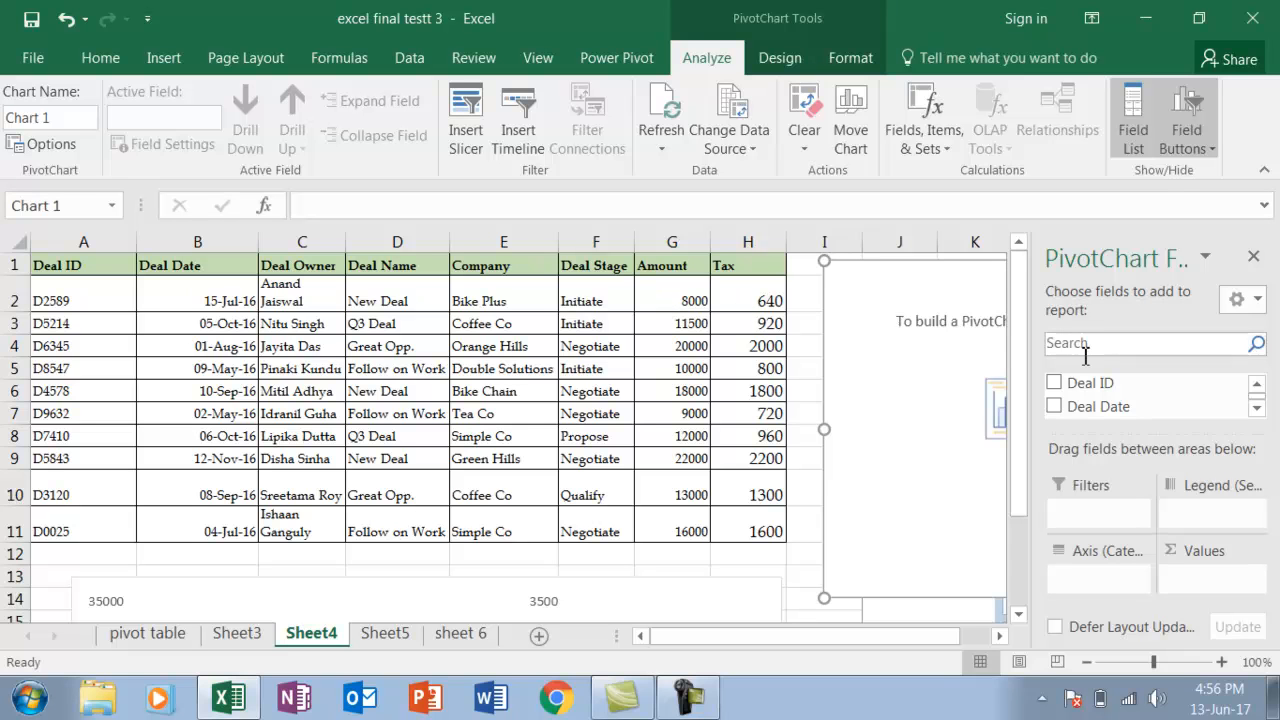
{"action": "left_click", "coordinate": [1055, 407]}
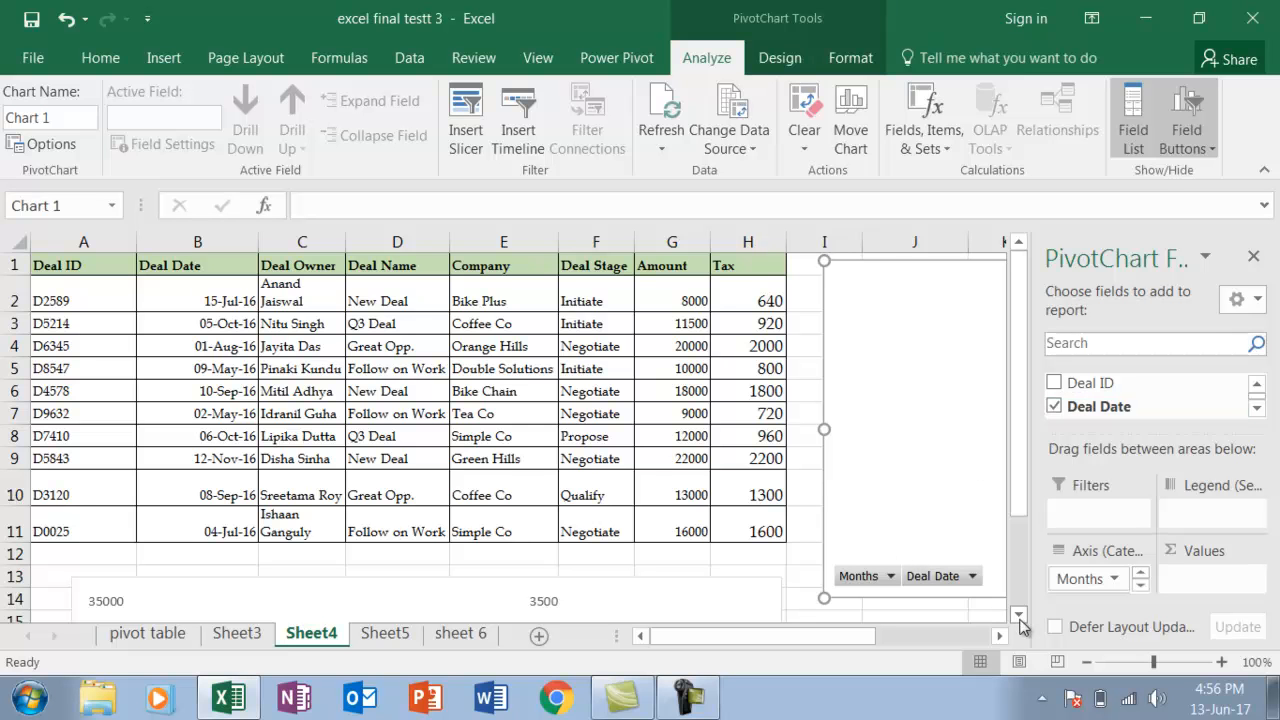
Add the Amount and Tax fields to the PivotChart as values, following the sample chart's legend
{"action": "scroll", "coordinate": [1020, 624], "scroll_direction": "down", "scroll_amount": 4}
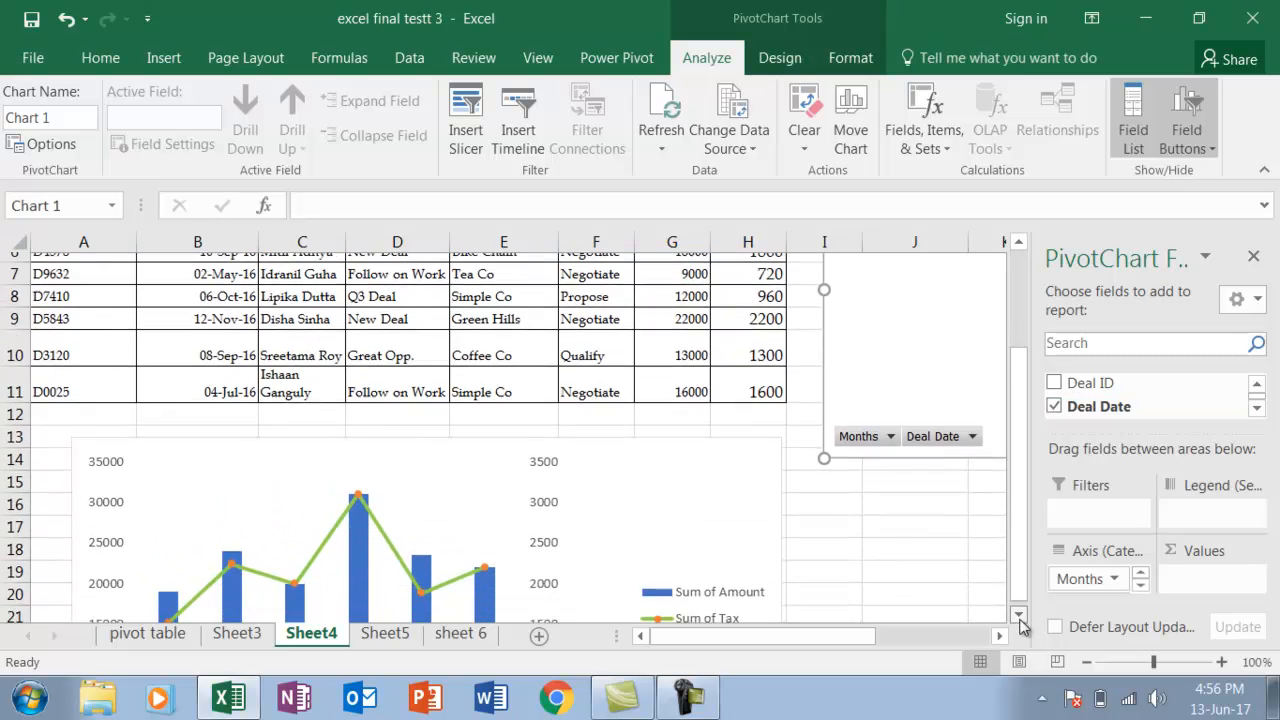
{"action": "scroll", "coordinate": [1020, 614], "scroll_direction": "down", "scroll_amount": 1}
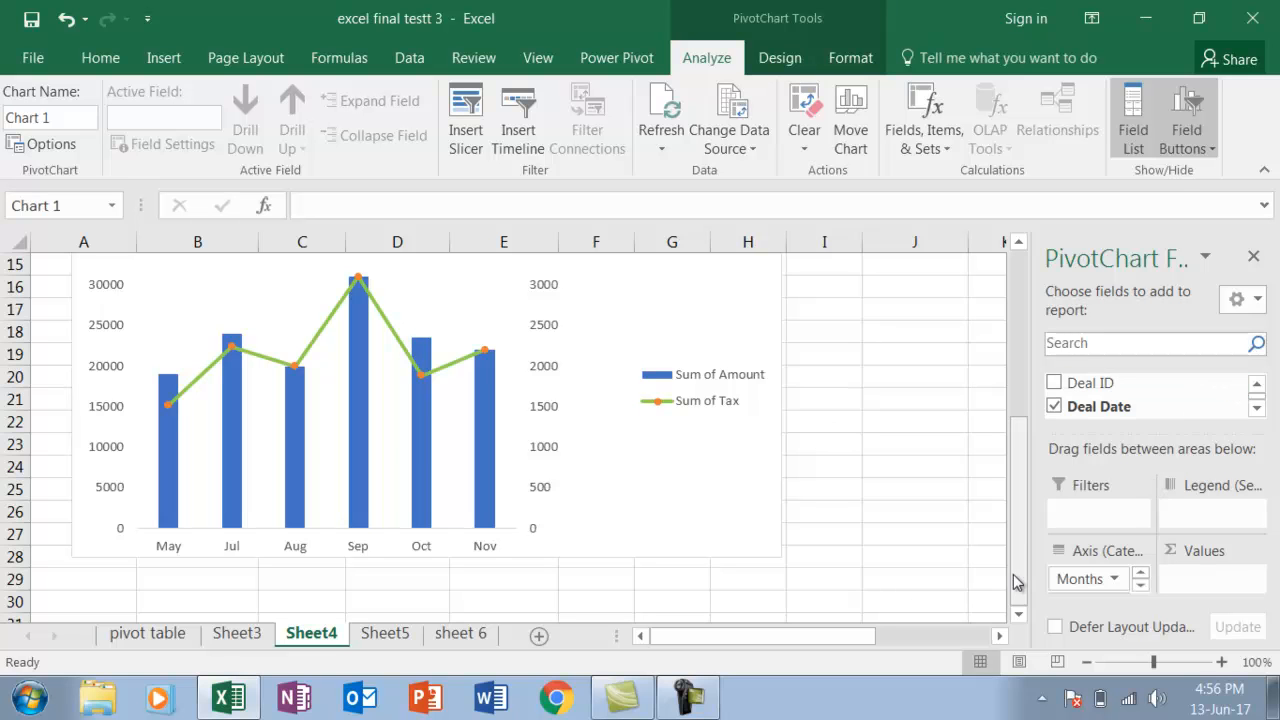
{"action": "left_click", "coordinate": [1258, 408]}
{"action": "left_click", "coordinate": [1258, 410]}
{"action": "left_click", "coordinate": [1258, 413]}
{"action": "left_click", "coordinate": [1258, 410]}
{"action": "left_click", "coordinate": [1258, 410]}
{"action": "left_click", "coordinate": [1258, 410]}
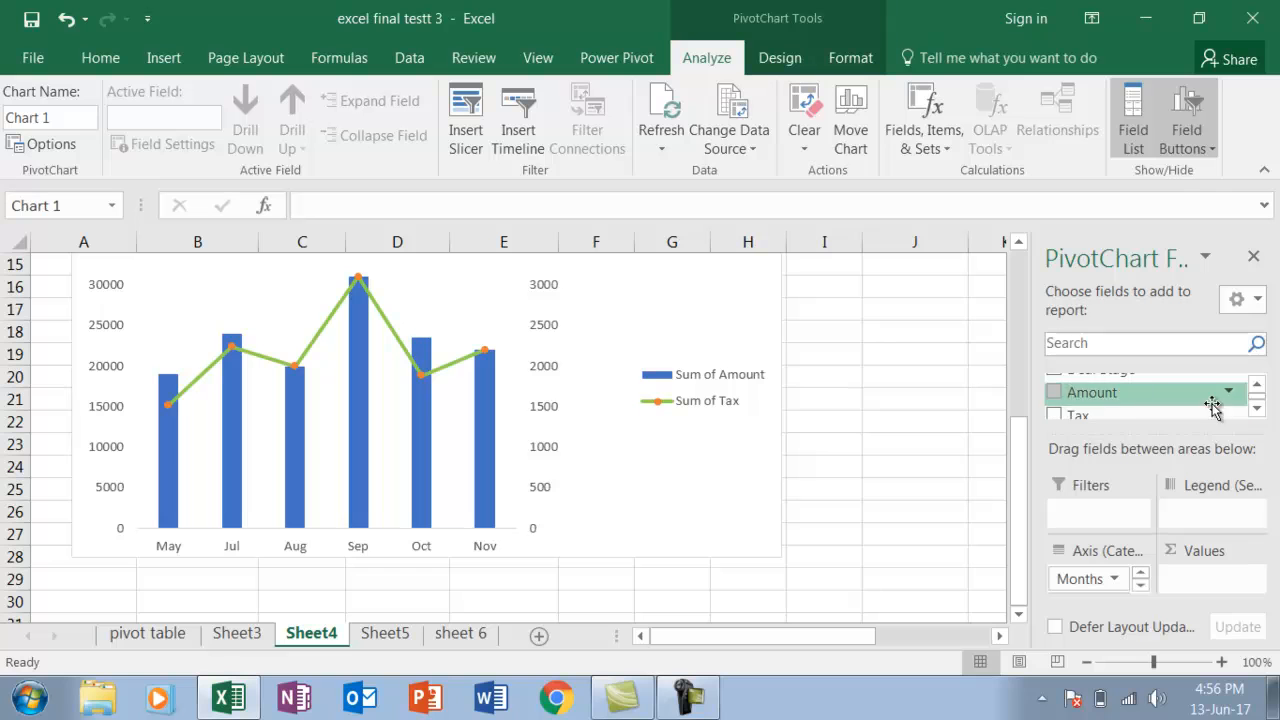
{"action": "left_click", "coordinate": [1056, 395]}
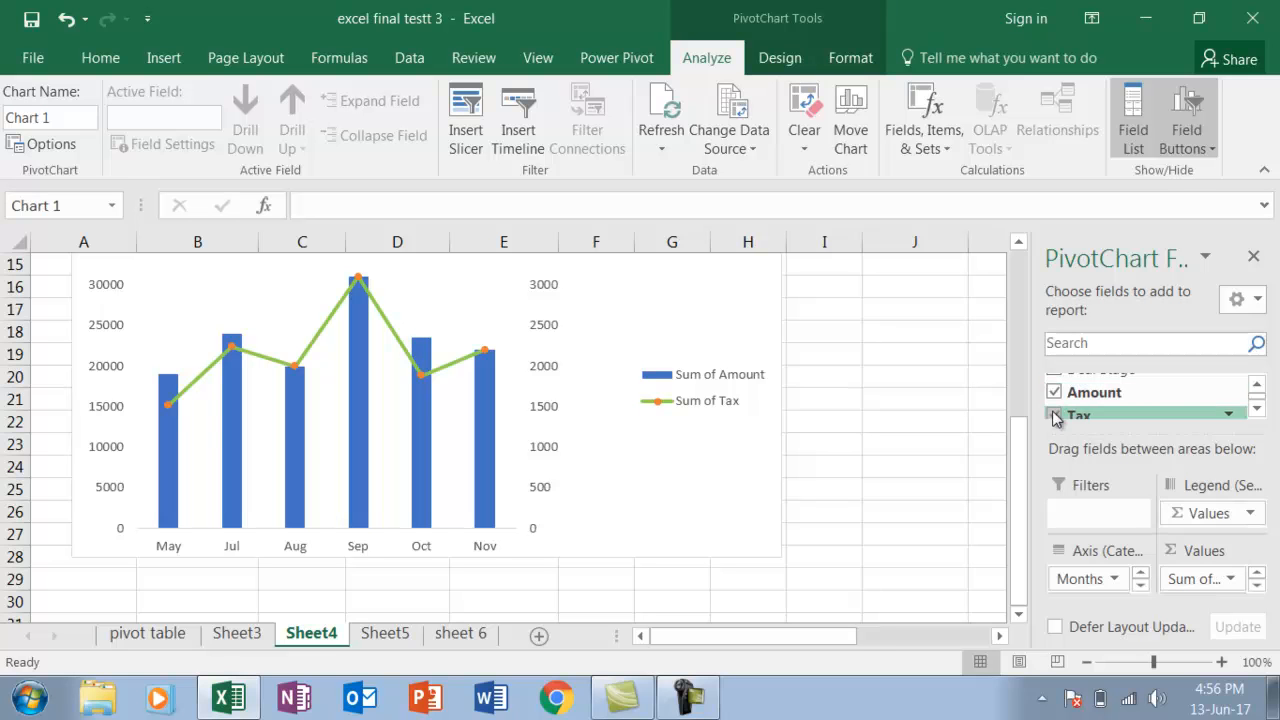
Add the Tax field to the PivotChart's values and view the whole chart beside the deals table
{"action": "left_click", "coordinate": [1055, 418]}
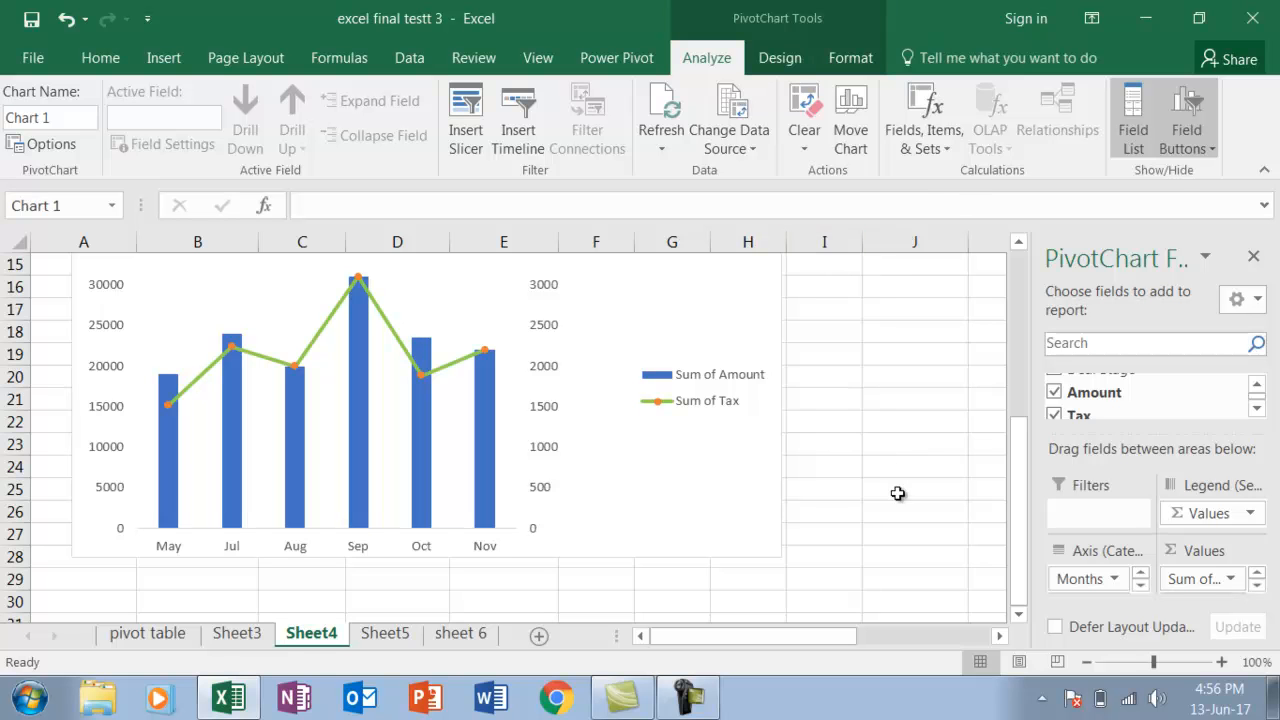
{"action": "left_click_drag", "start_coordinate": [1020, 537], "coordinate": [1020, 272]}
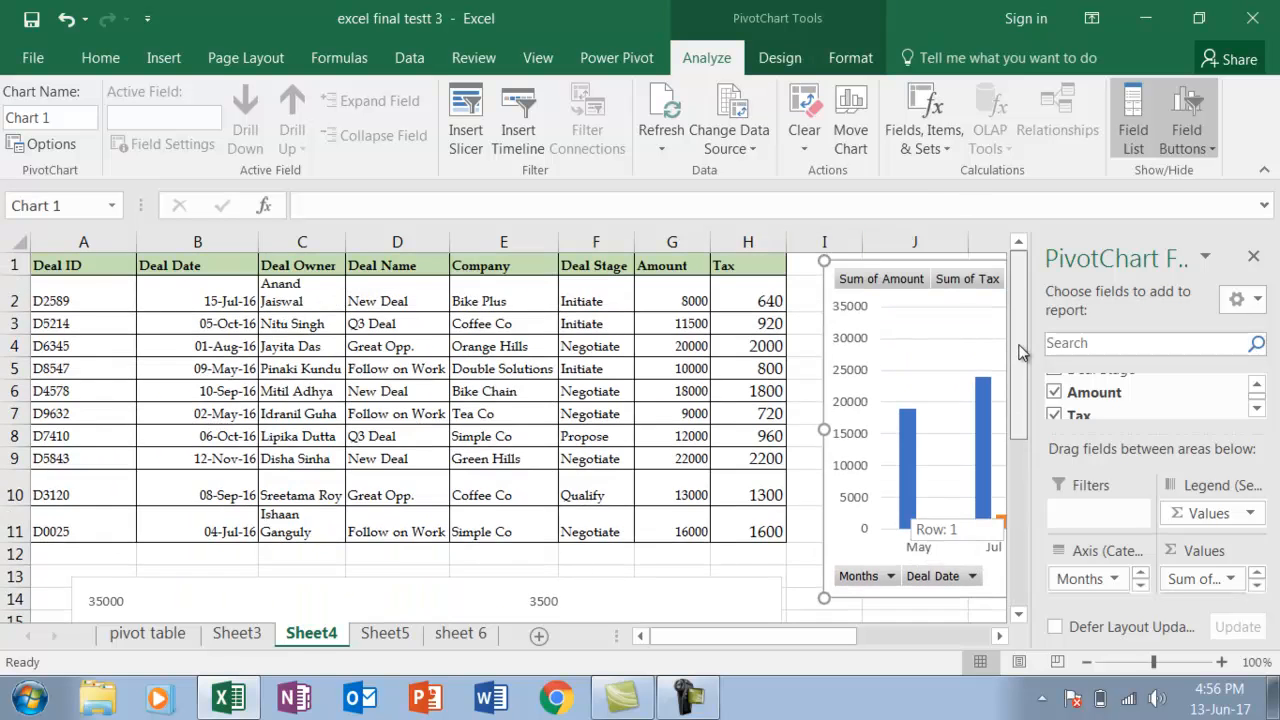
{"action": "left_click", "coordinate": [998, 636]}
{"action": "left_click", "coordinate": [998, 636]}
{"action": "left_click", "coordinate": [998, 636]}
{"action": "left_click", "coordinate": [998, 636]}
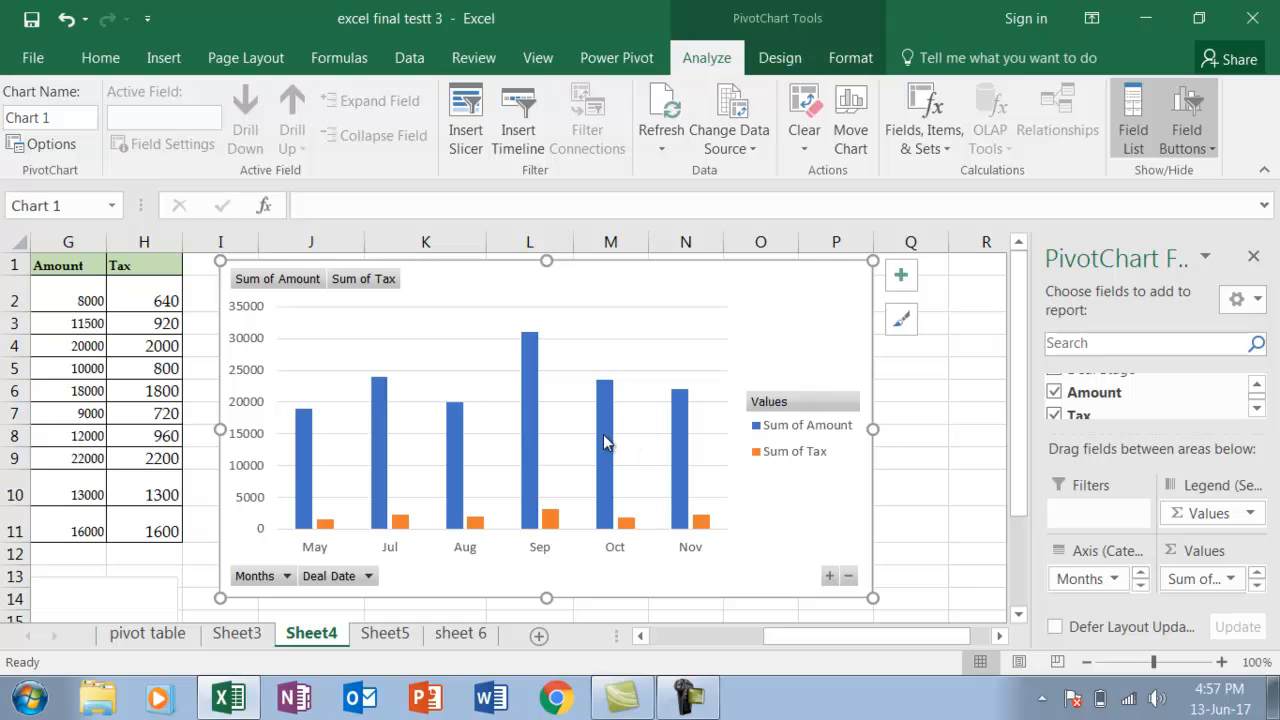
Change the PivotChart to a custom combo: Sum of Amount as Clustered Column, Sum of Tax as Stacked Line with Markers on the secondary axis
{"action": "left_click", "coordinate": [781, 60]}
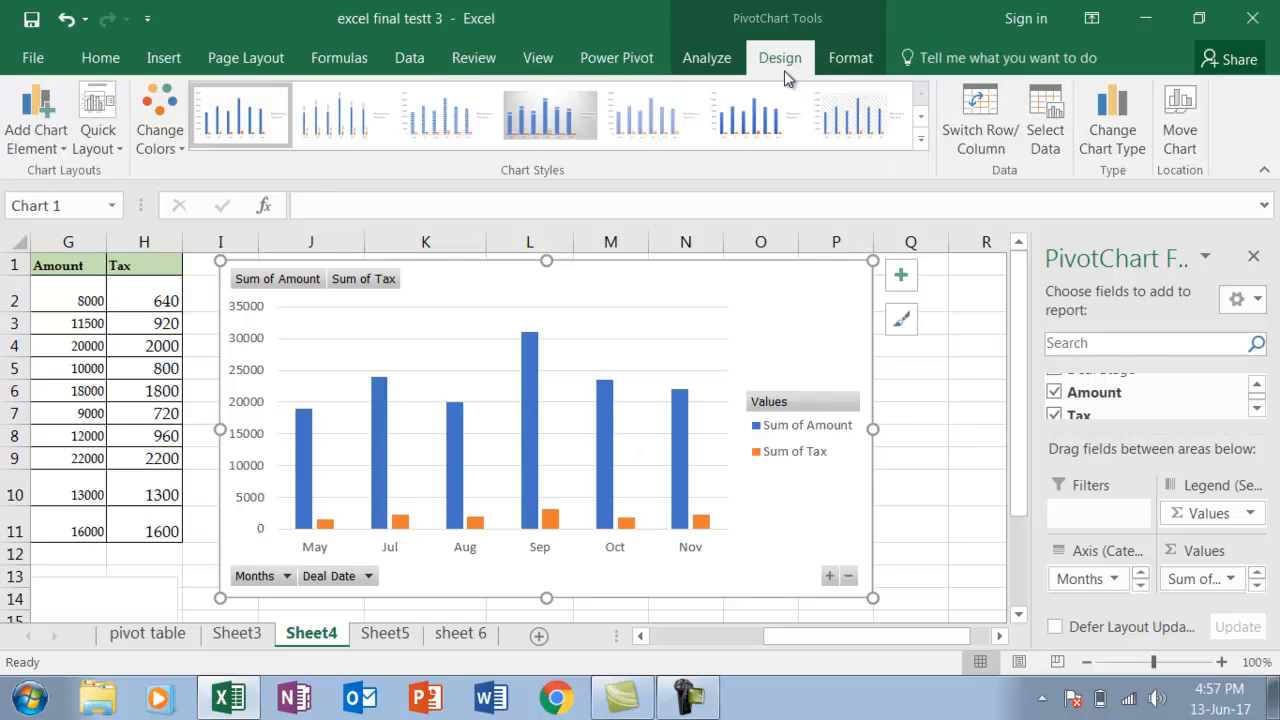
{"action": "left_click", "coordinate": [1112, 125]}
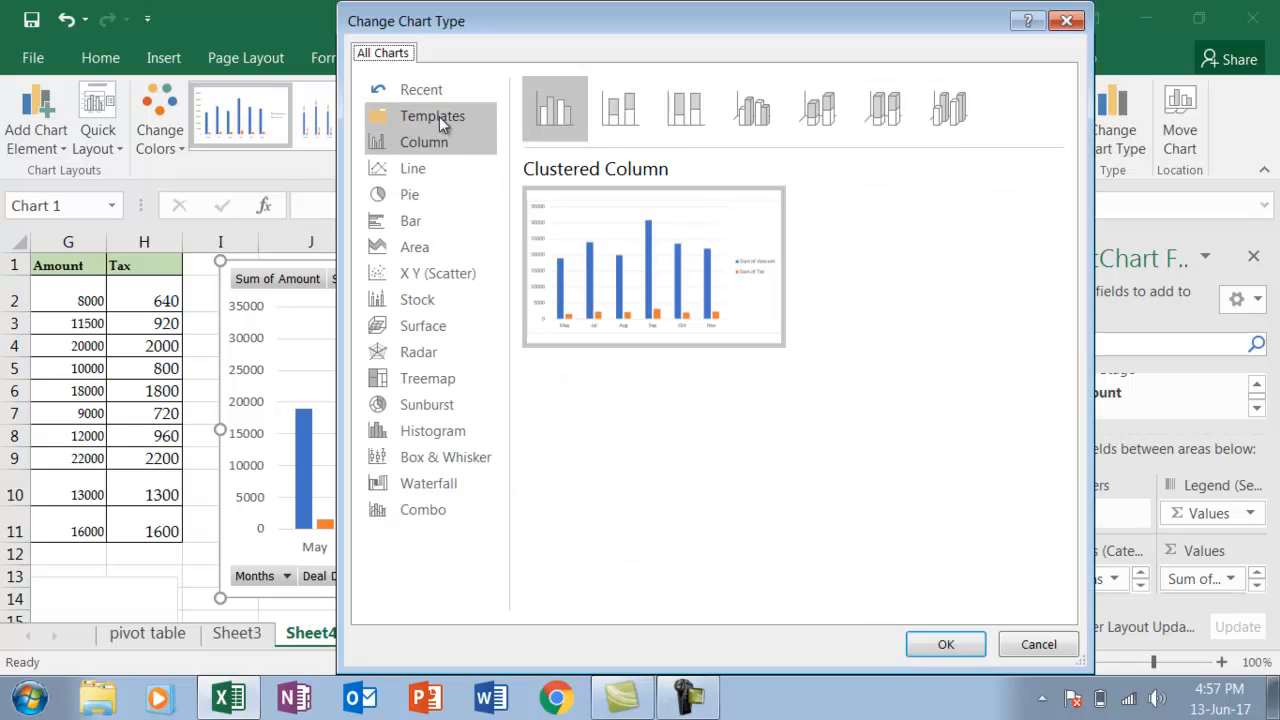
{"action": "left_click", "coordinate": [426, 509]}
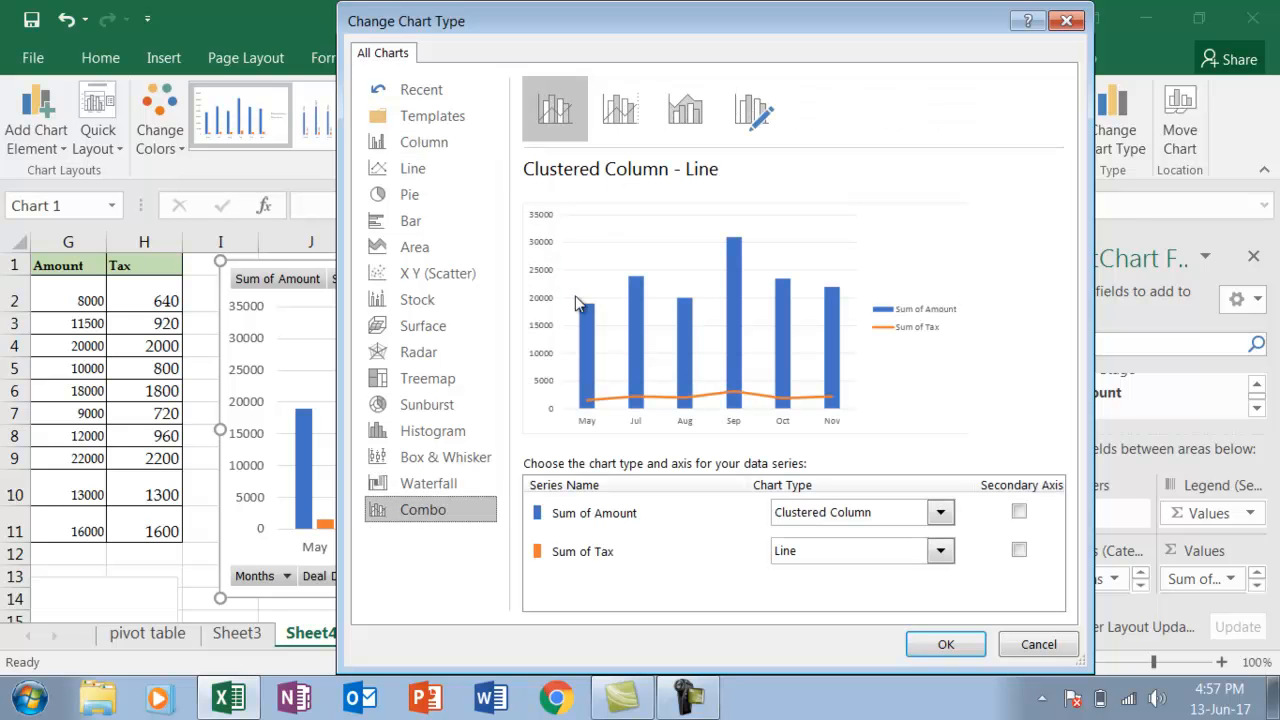
{"action": "left_click", "coordinate": [617, 108]}
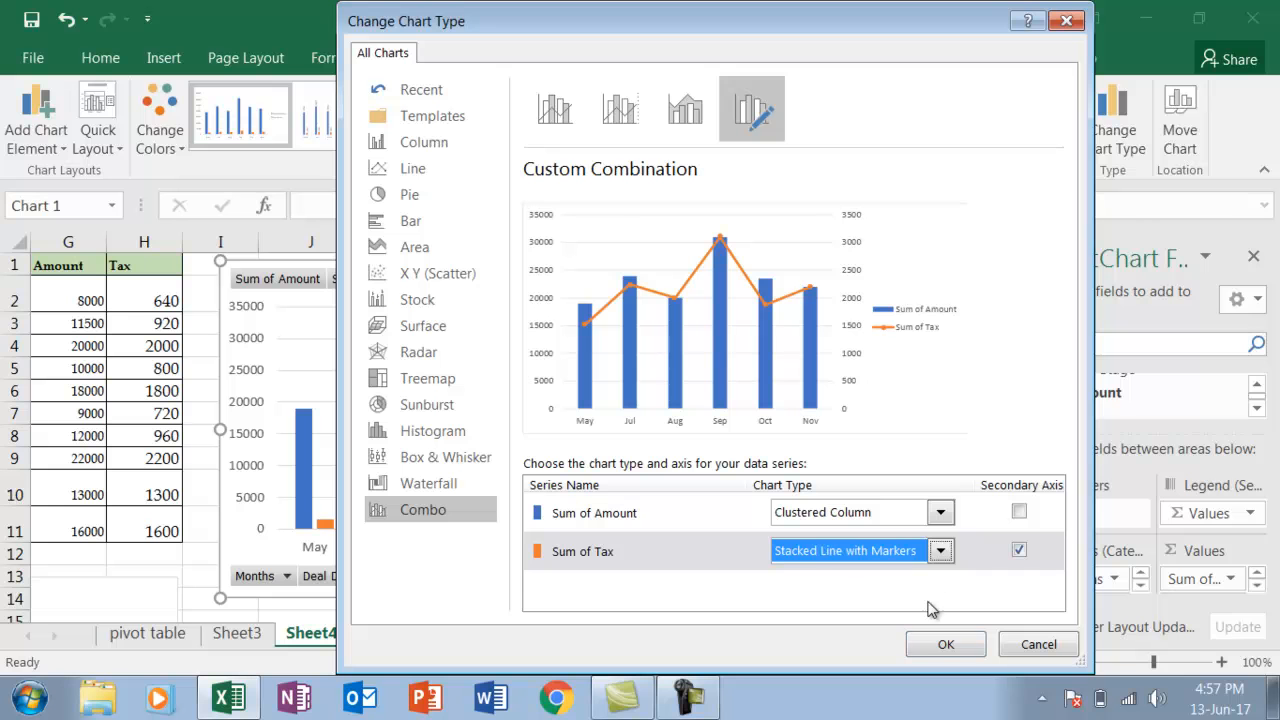
{"action": "left_click", "coordinate": [945, 645]}
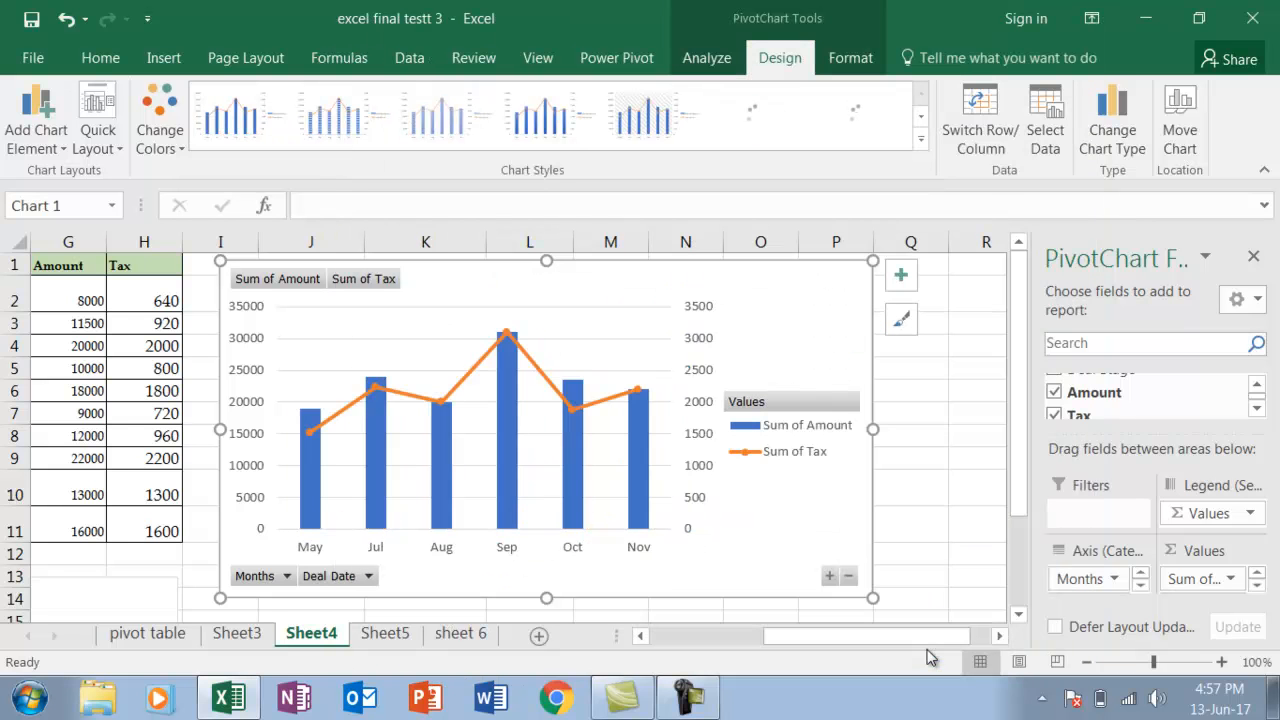
Compare the combo PivotChart with the sample chart below the deals table and close the PivotChart field list
{"action": "left_click_drag", "start_coordinate": [914, 648], "coordinate": [738, 638]}
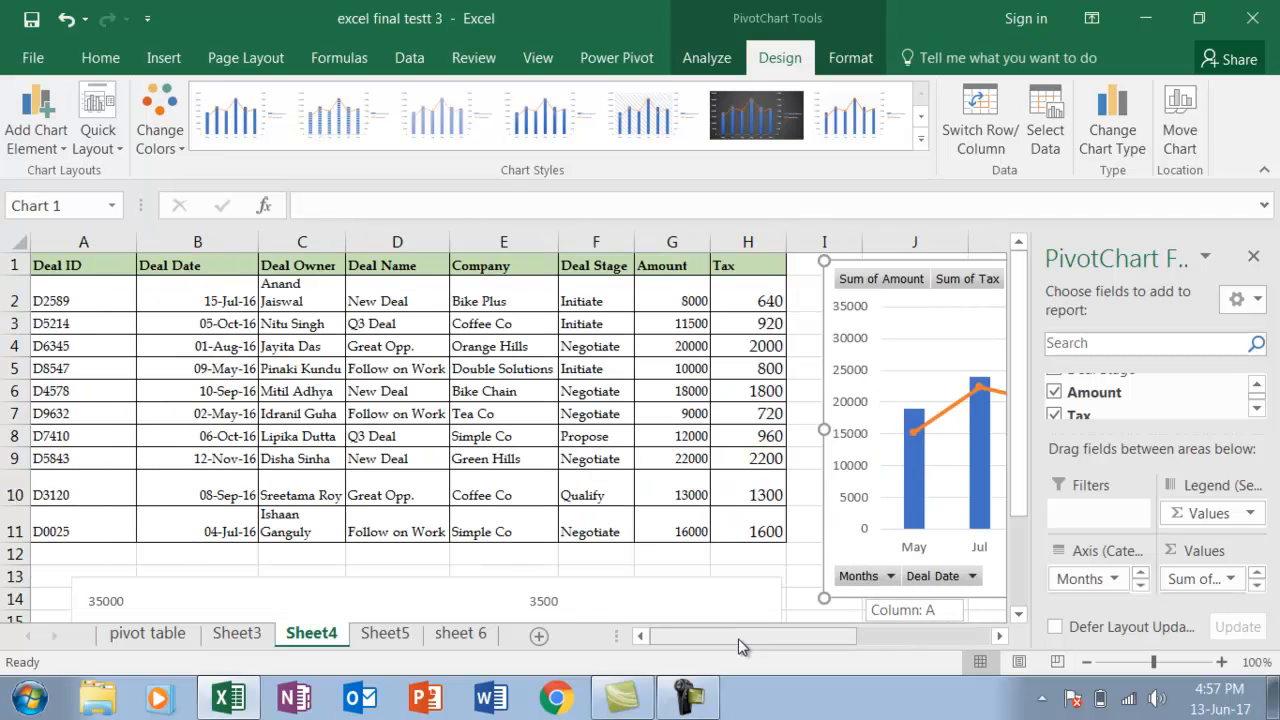
{"action": "left_click", "coordinate": [1018, 614]}
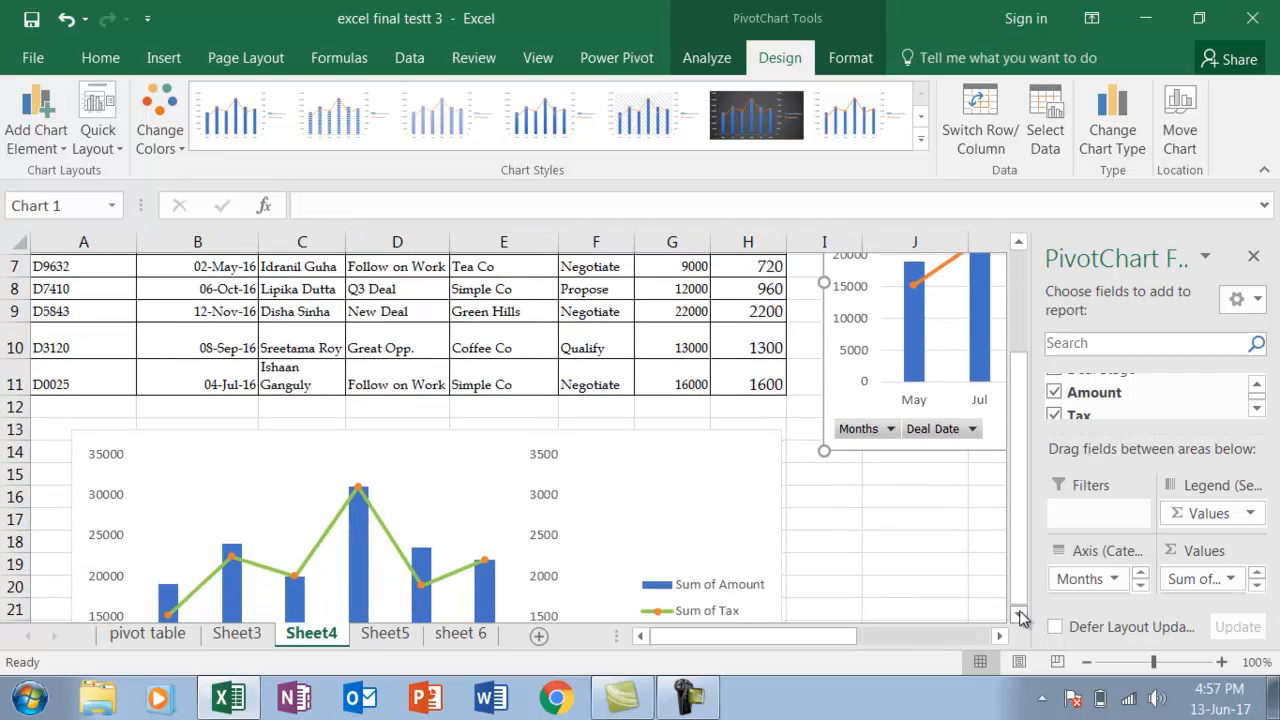
{"action": "left_click", "coordinate": [1020, 616]}
{"action": "left_click", "coordinate": [1020, 616]}
{"action": "left_click", "coordinate": [1020, 616]}
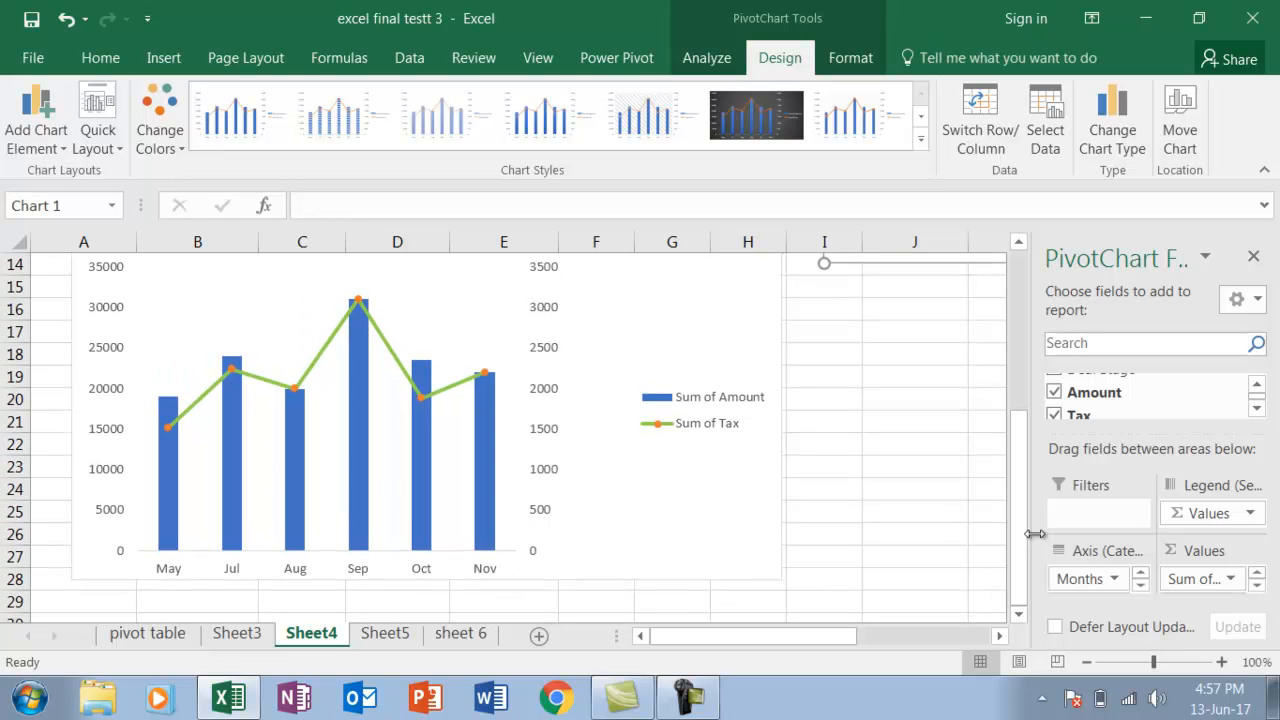
{"action": "left_click", "coordinate": [1253, 256]}
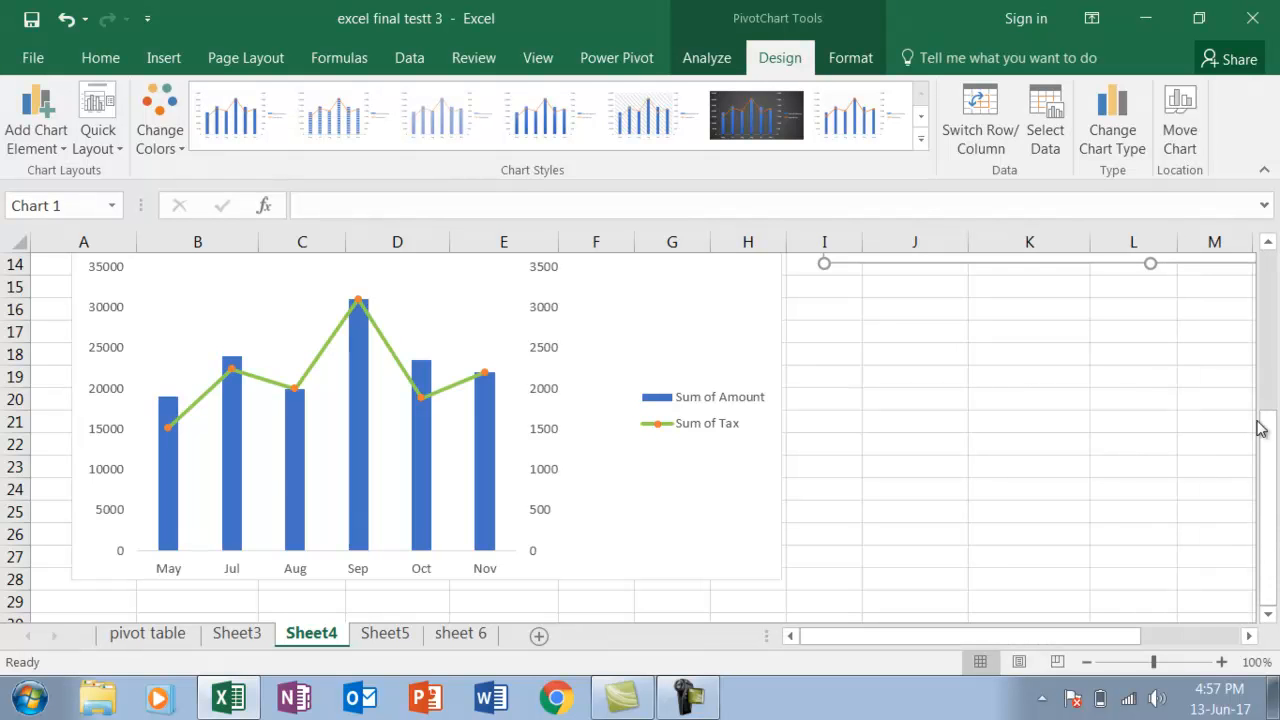
Check the sample chart against the PivotChart for remaining formatting differences, such as the gridlines
{"action": "left_click_drag", "start_coordinate": [1260, 428], "coordinate": [1262, 286]}
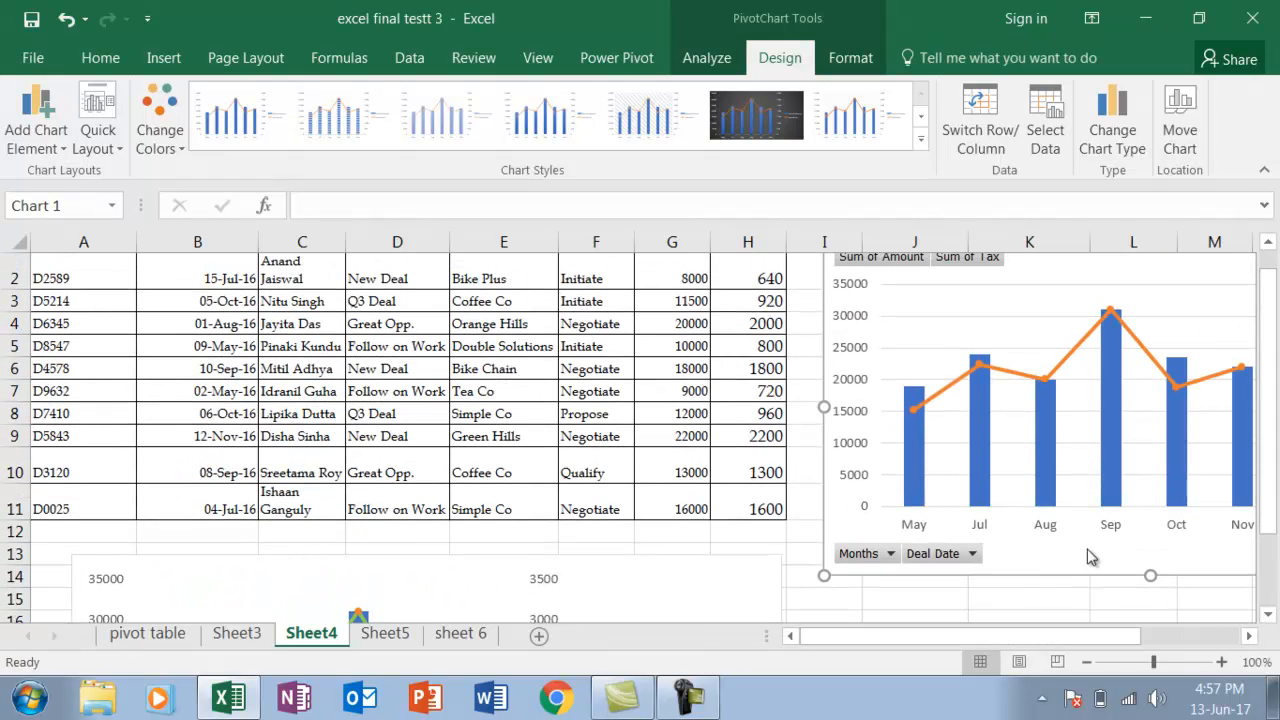
{"action": "left_click_drag", "start_coordinate": [841, 641], "coordinate": [880, 647]}
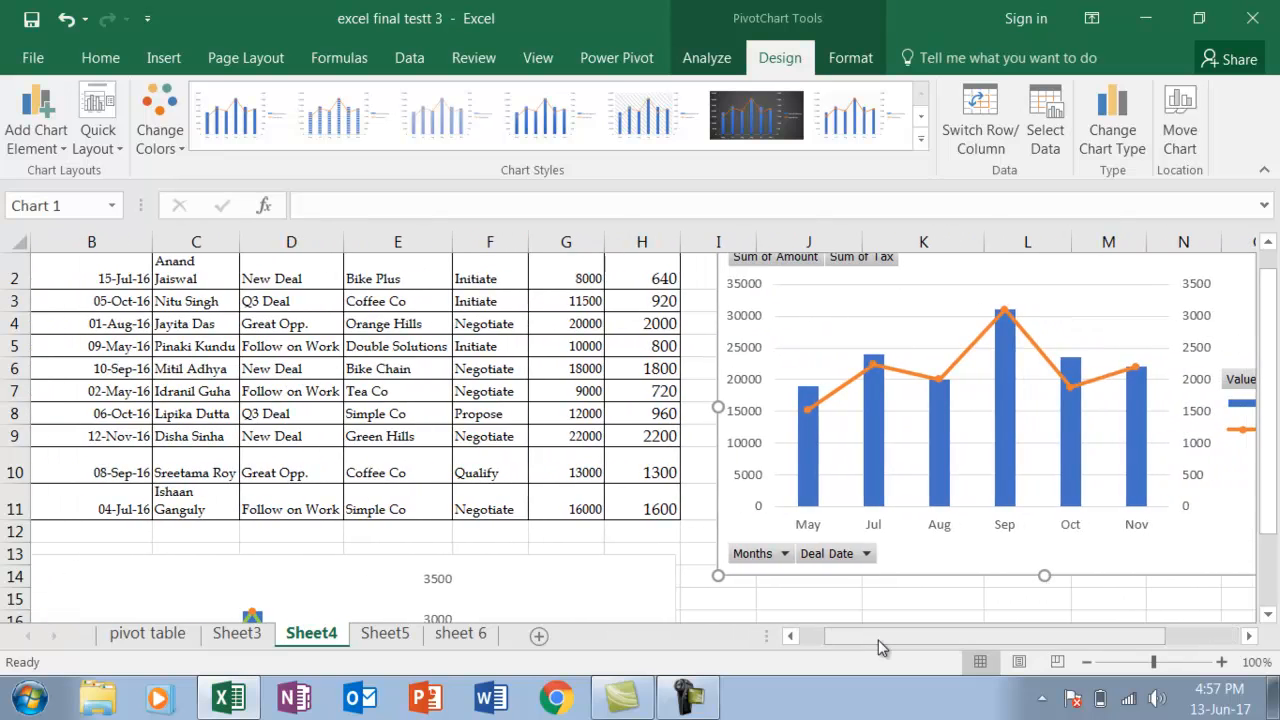
{"action": "left_click", "coordinate": [1268, 614]}
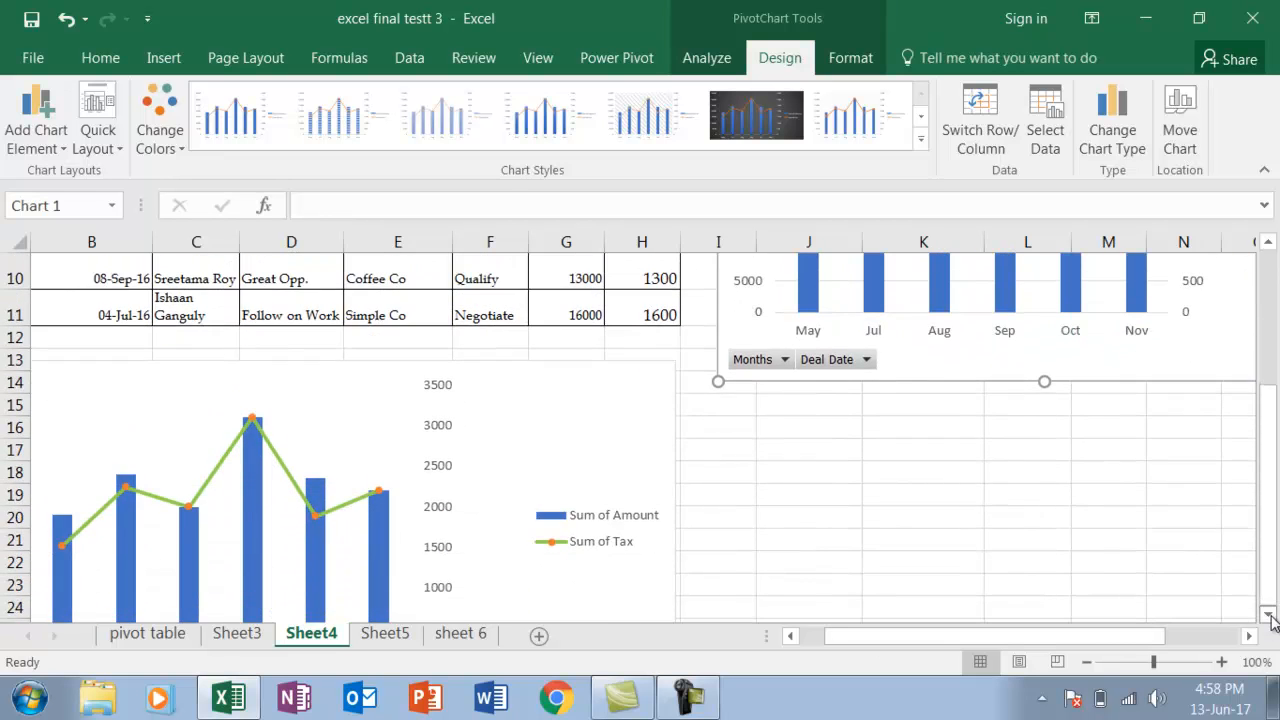
{"action": "mouse_move", "coordinate": [1099, 632]}
{"action": "left_mouse_down"}
{"action": "mouse_move", "coordinate": [987, 640]}
{"action": "mouse_move", "coordinate": [1040, 637]}
{"action": "left_mouse_up"}
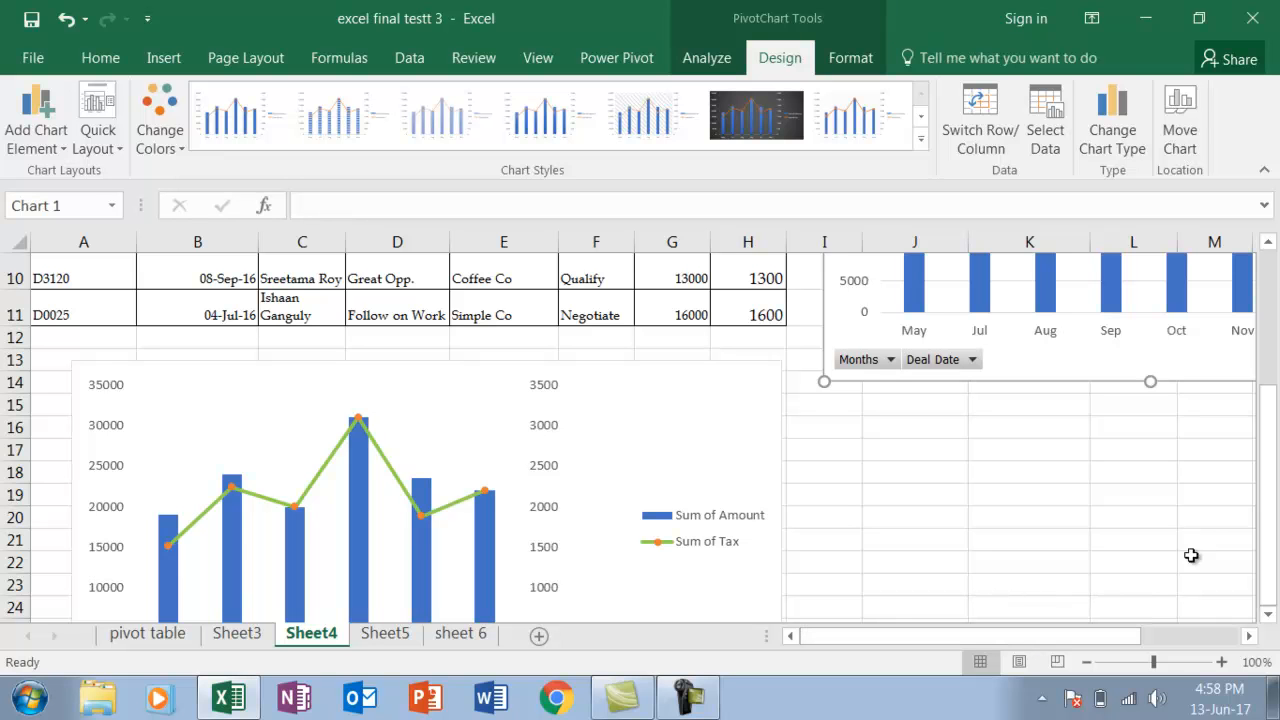
{"action": "left_click_drag", "start_coordinate": [1273, 535], "coordinate": [1270, 472]}
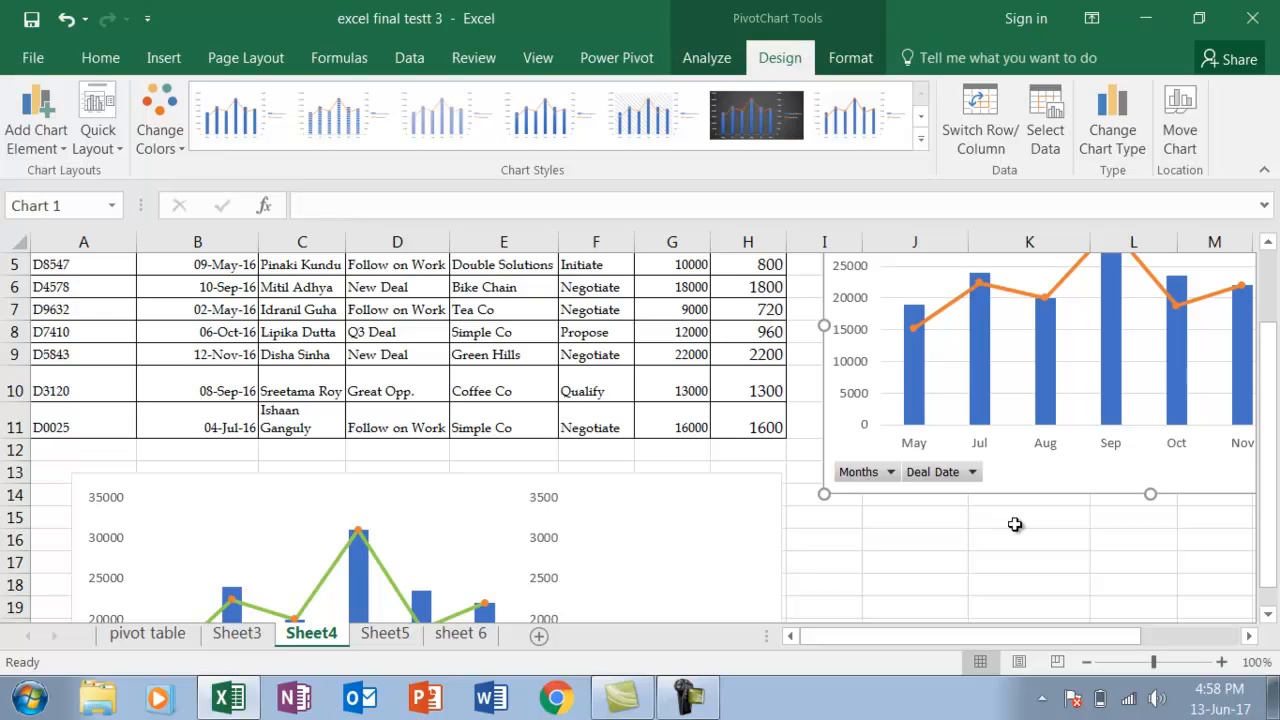
{"action": "left_click", "coordinate": [669, 532]}
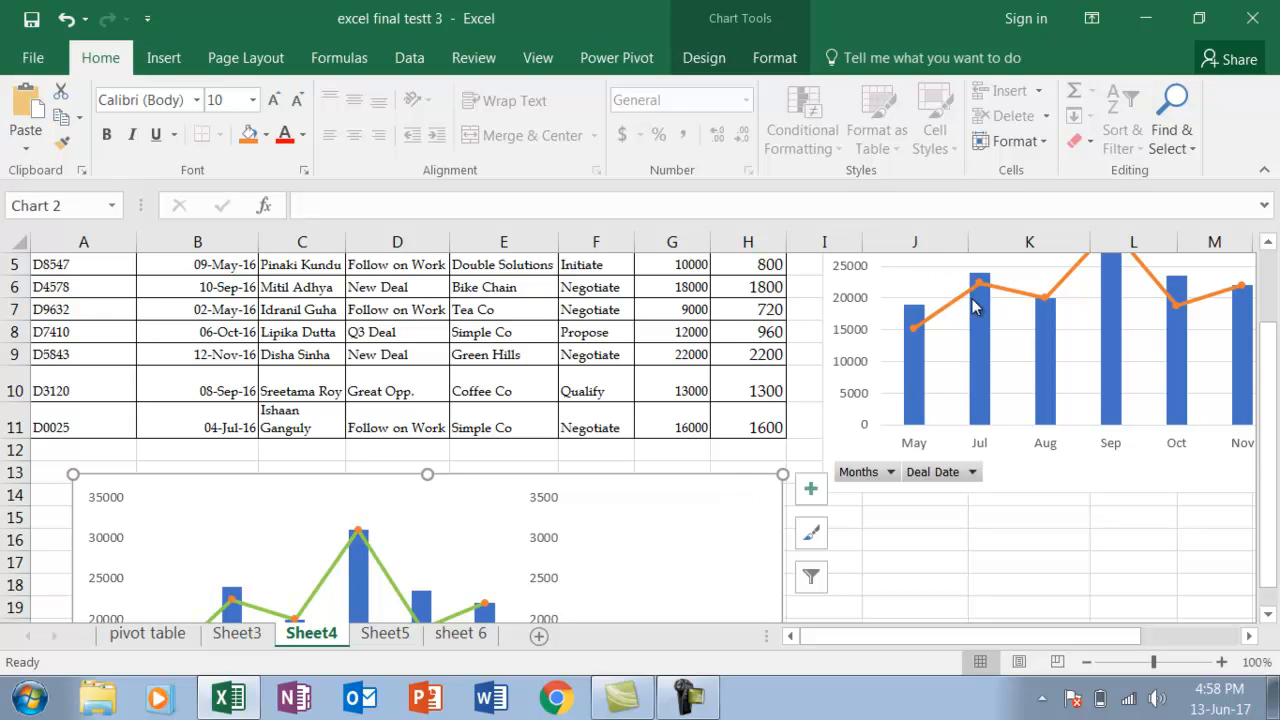
Remove the gridlines from the Amount and Tax PivotChart
{"action": "left_click_drag", "start_coordinate": [1270, 570], "coordinate": [1268, 528]}
{"action": "left_click", "coordinate": [1248, 636]}
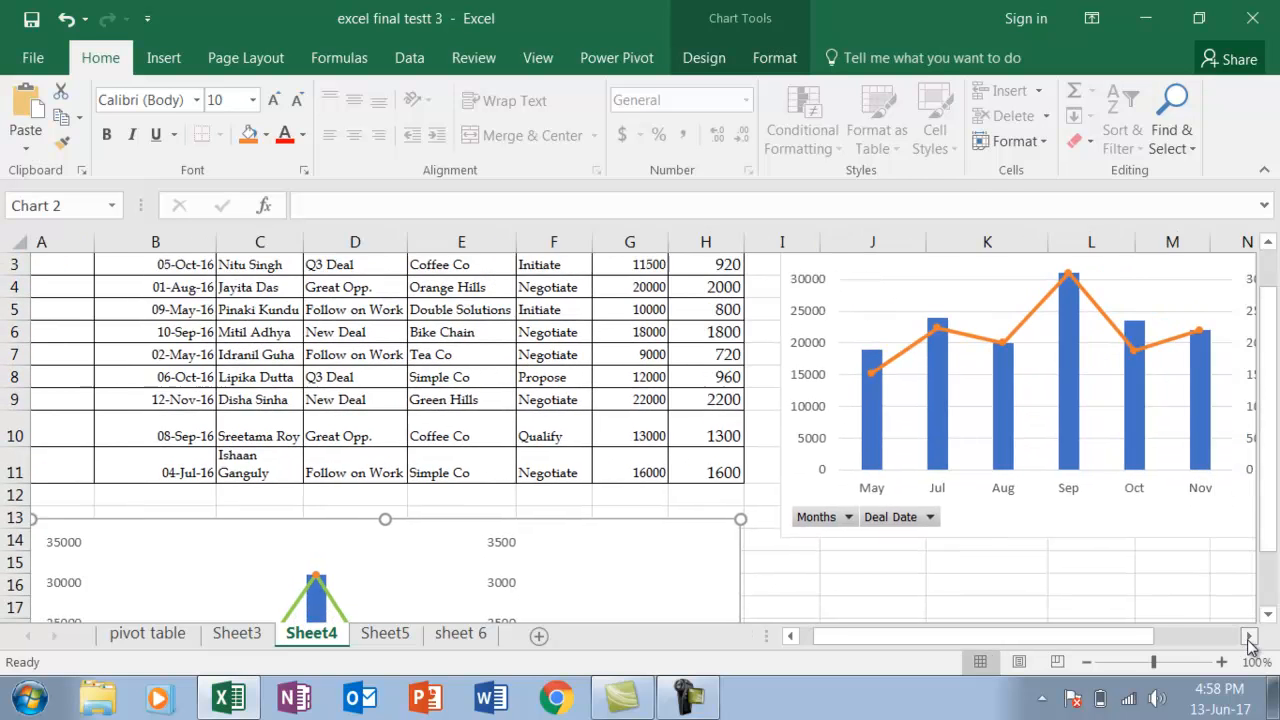
{"action": "left_click", "coordinate": [1248, 636]}
{"action": "left_click", "coordinate": [1248, 636]}
{"action": "left_click", "coordinate": [1248, 636]}
{"action": "left_click", "coordinate": [1248, 636]}
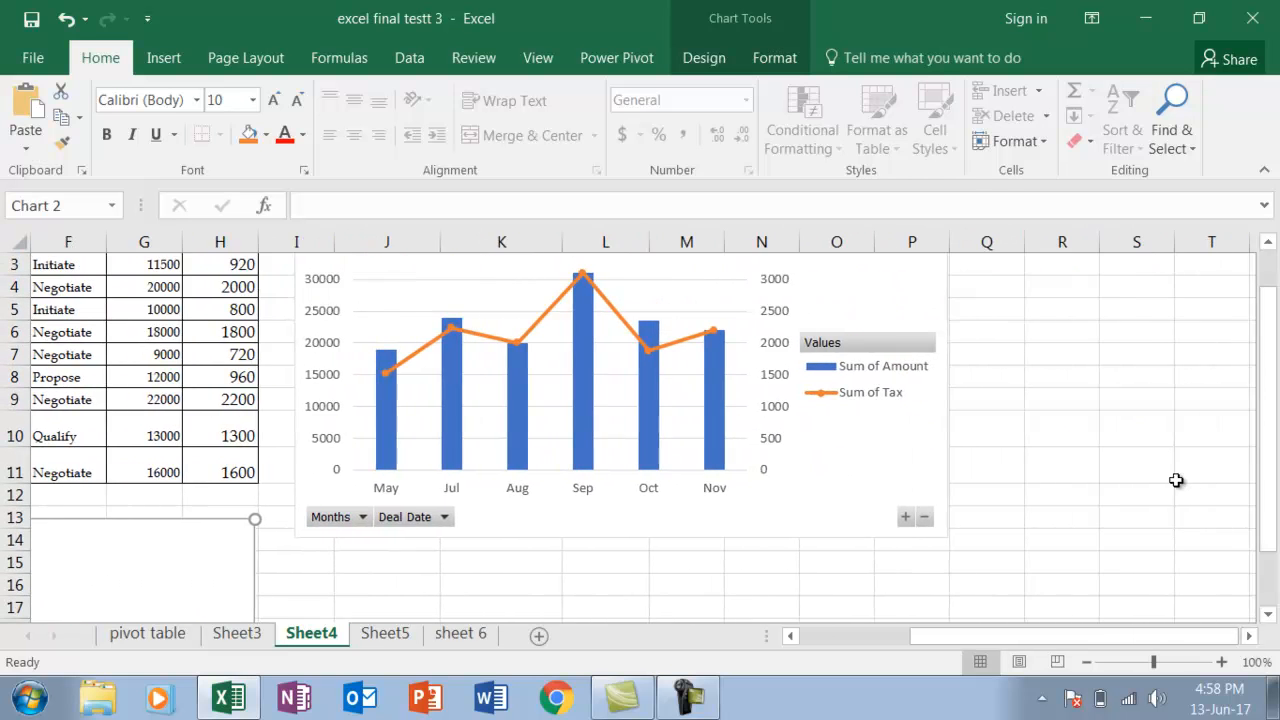
{"action": "left_click_drag", "start_coordinate": [1270, 386], "coordinate": [1268, 308]}
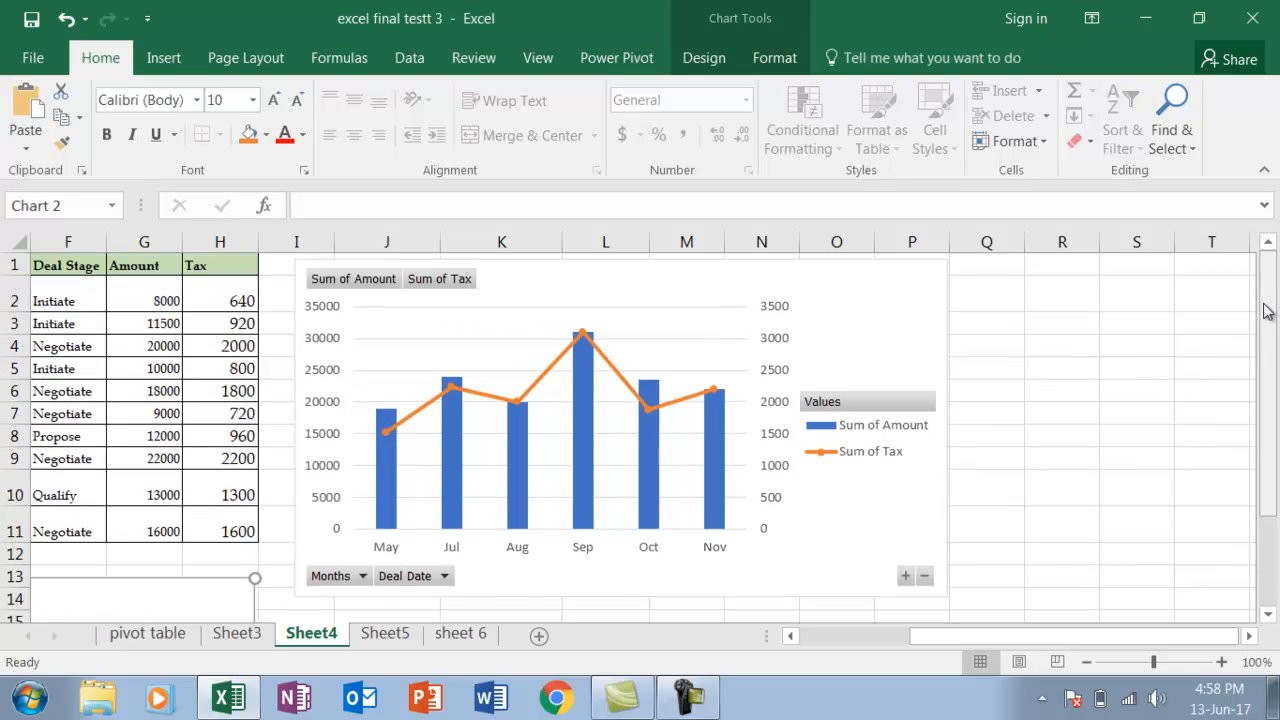
{"action": "left_click", "coordinate": [910, 292]}
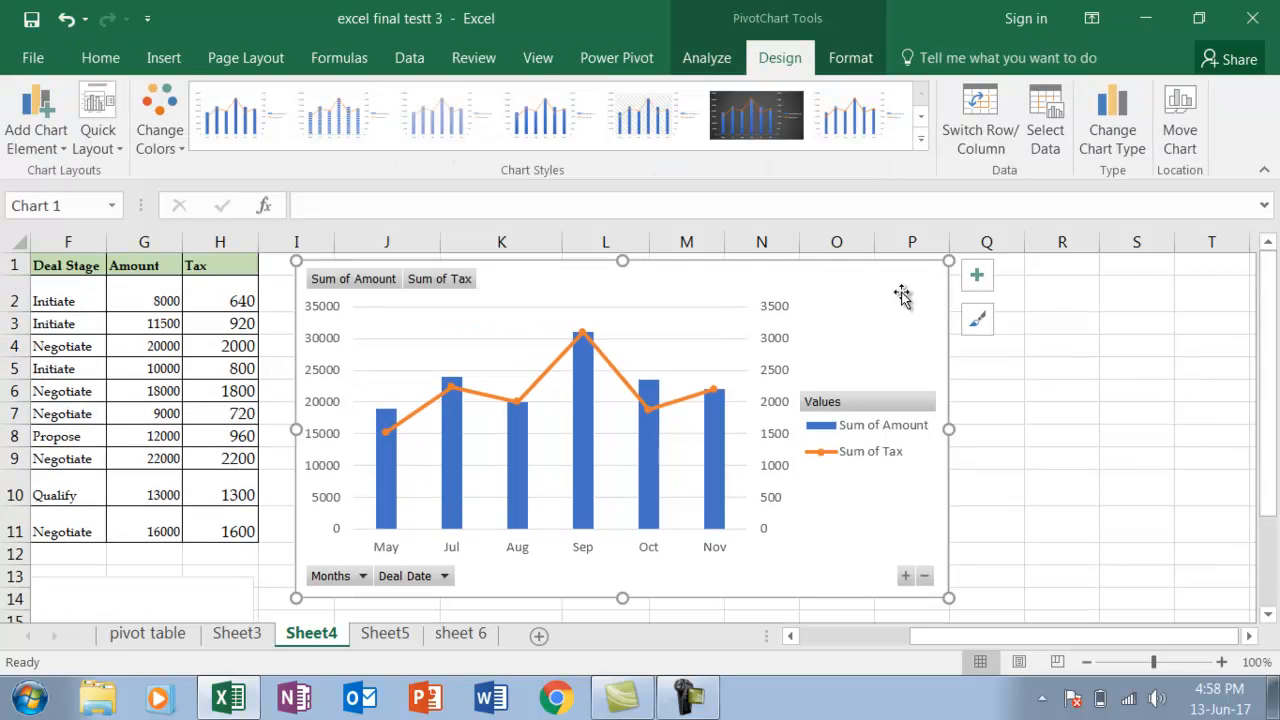
{"action": "left_click", "coordinate": [975, 277]}
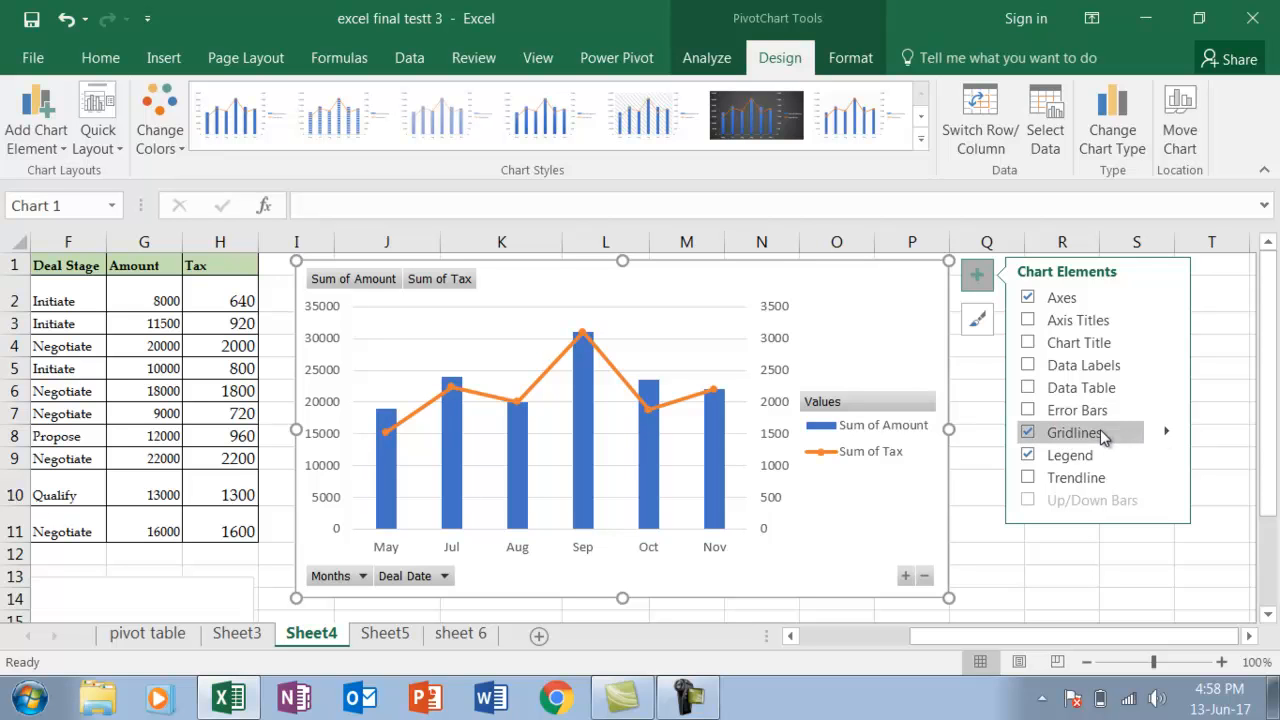
{"action": "left_click", "coordinate": [1028, 432]}
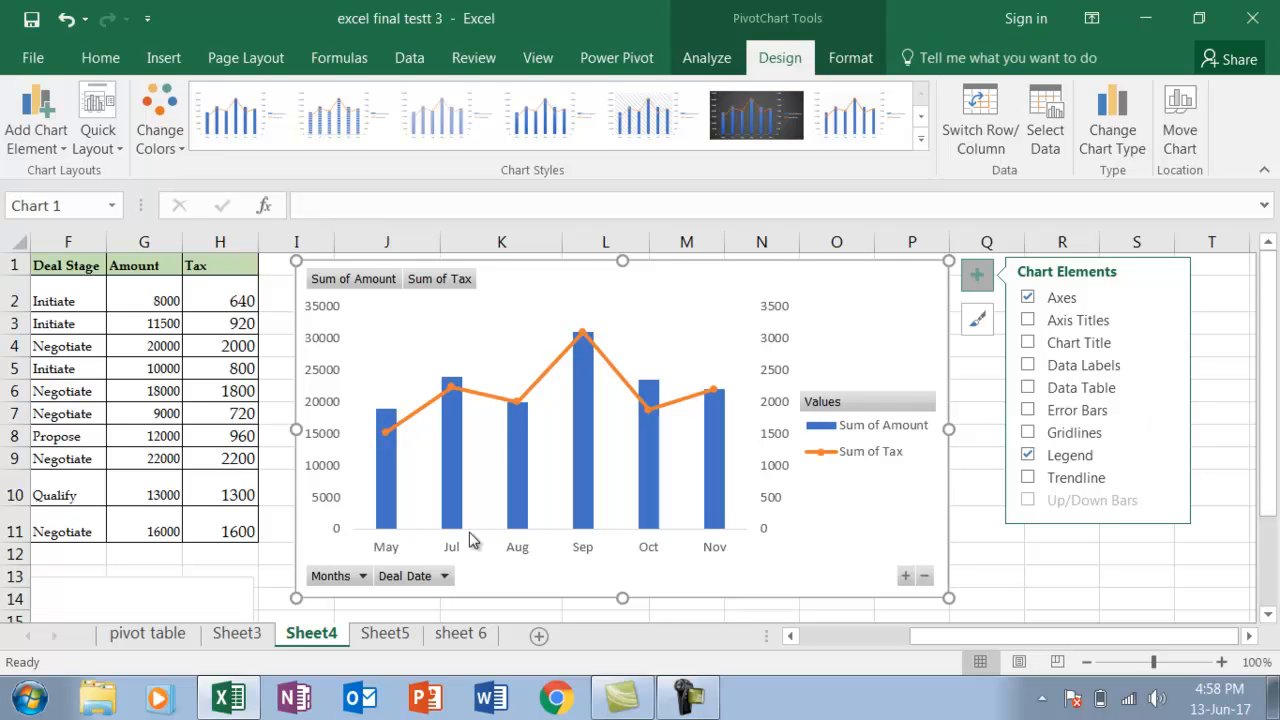
Open Sheet5 and examine the sample yearly Maturity Amount chart along with the table's issue date, maturity date and maturity amount cells
{"action": "left_click", "coordinate": [385, 634]}
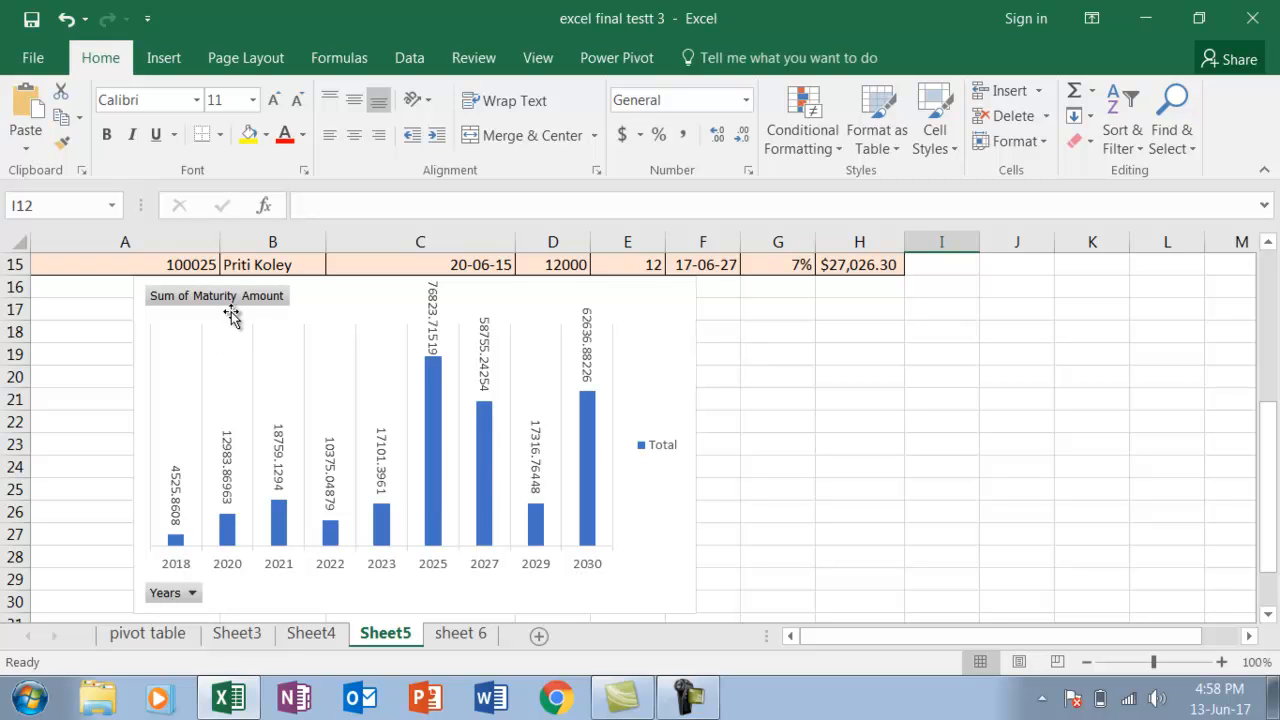
{"action": "left_click_drag", "start_coordinate": [1266, 437], "coordinate": [1268, 268]}
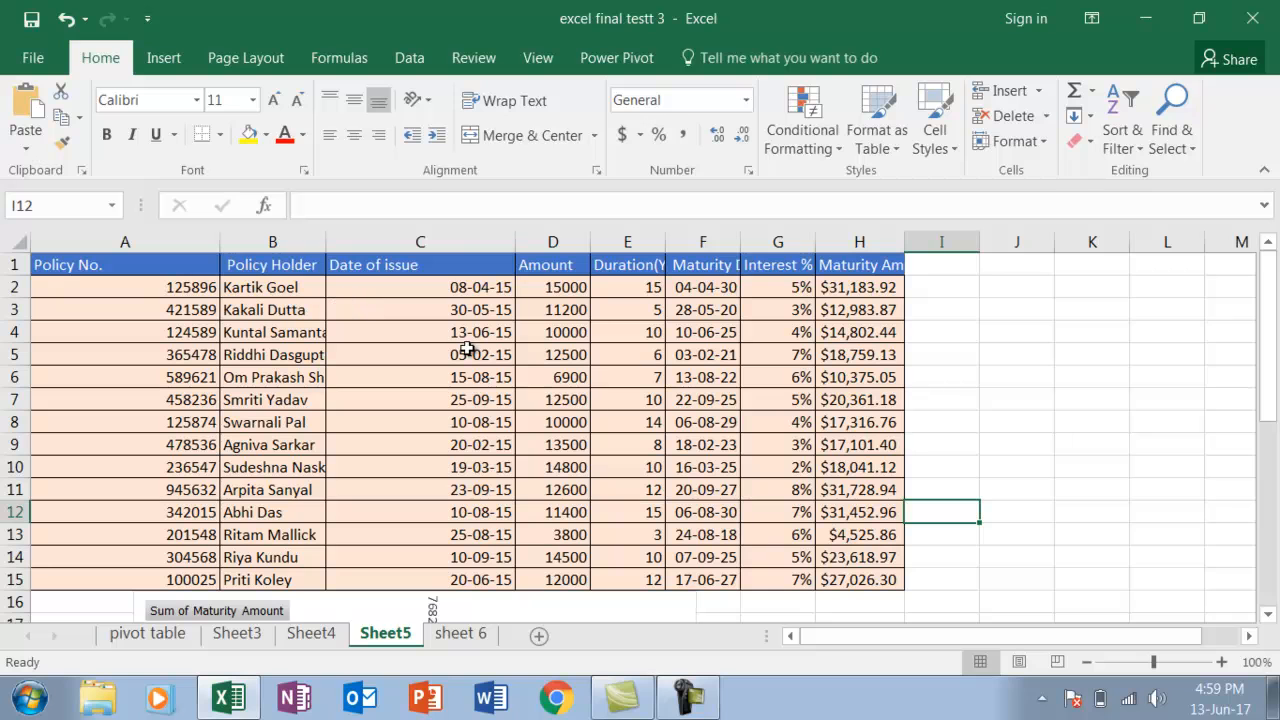
{"action": "left_click", "coordinate": [459, 288]}
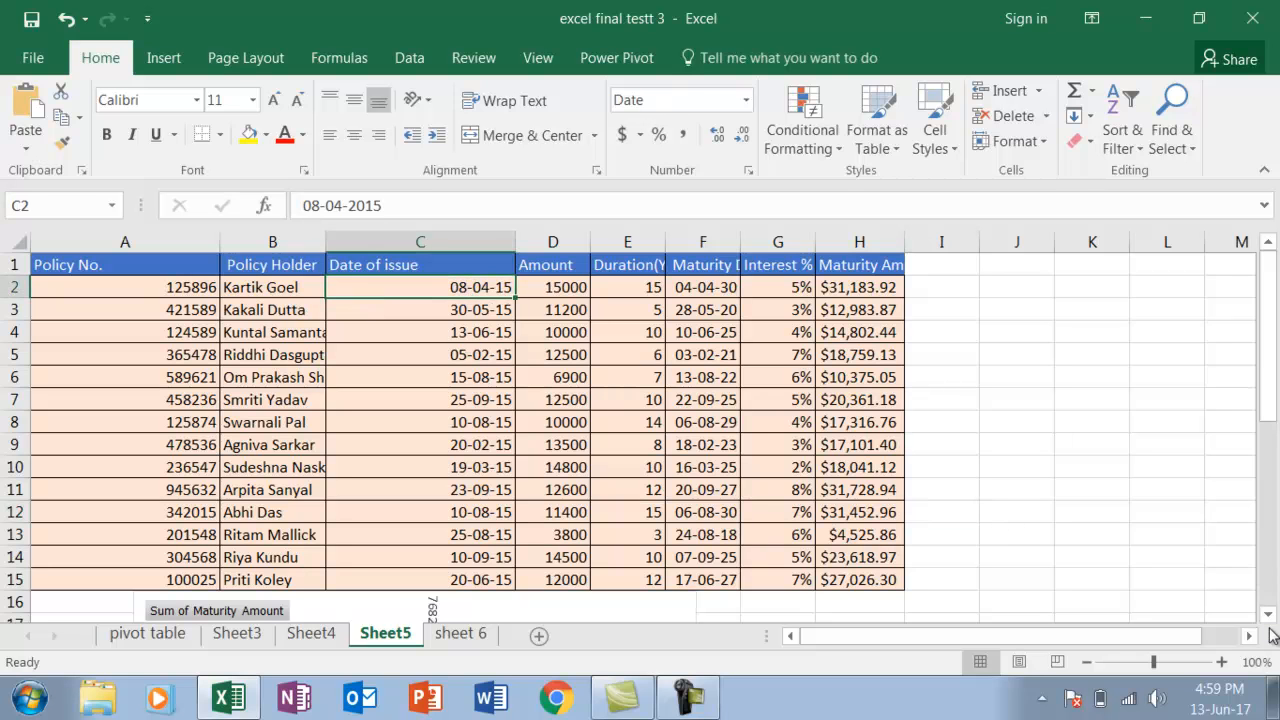
{"action": "left_click_drag", "start_coordinate": [1268, 614], "coordinate": [1270, 620]}
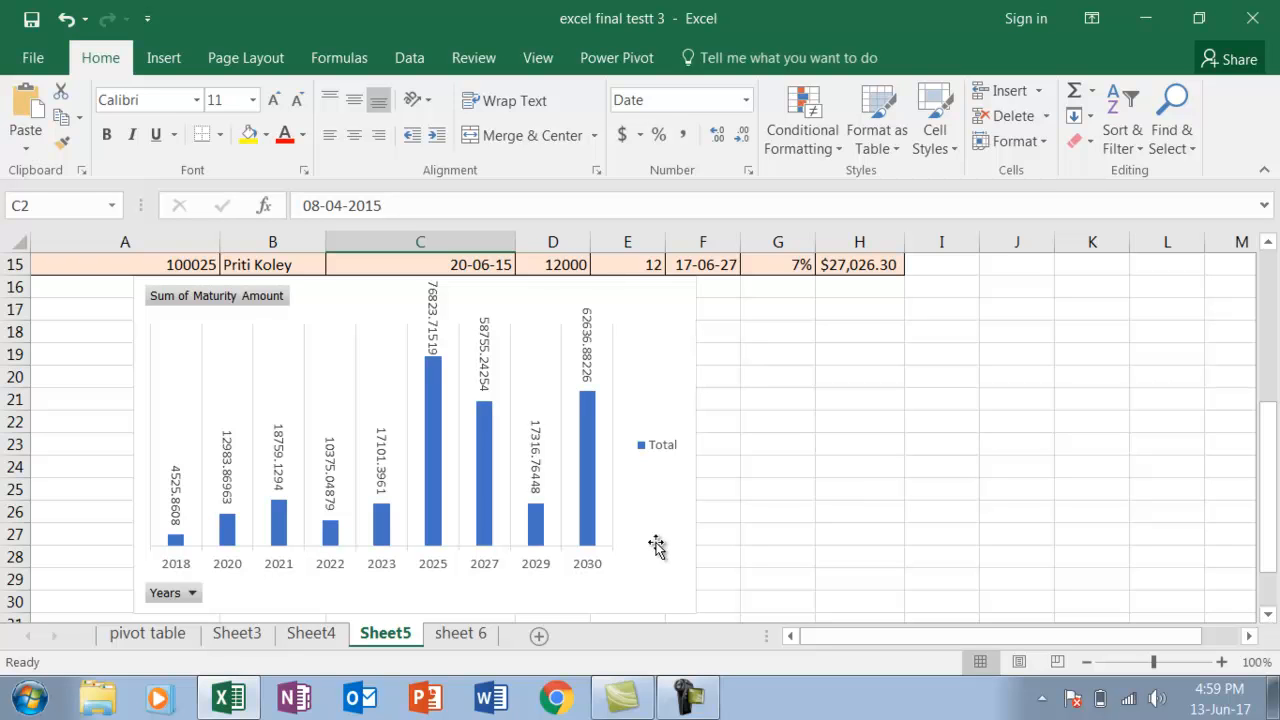
{"action": "left_click_drag", "start_coordinate": [1274, 470], "coordinate": [1274, 318]}
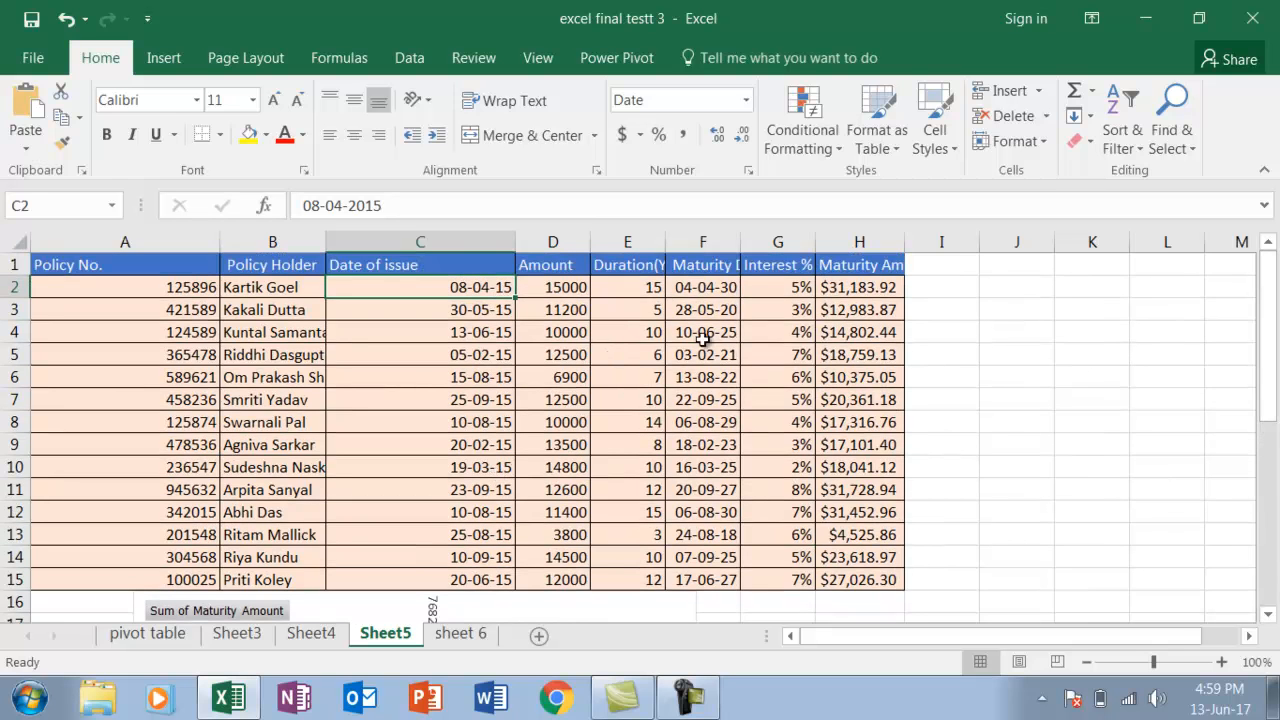
{"action": "left_click", "coordinate": [715, 286]}
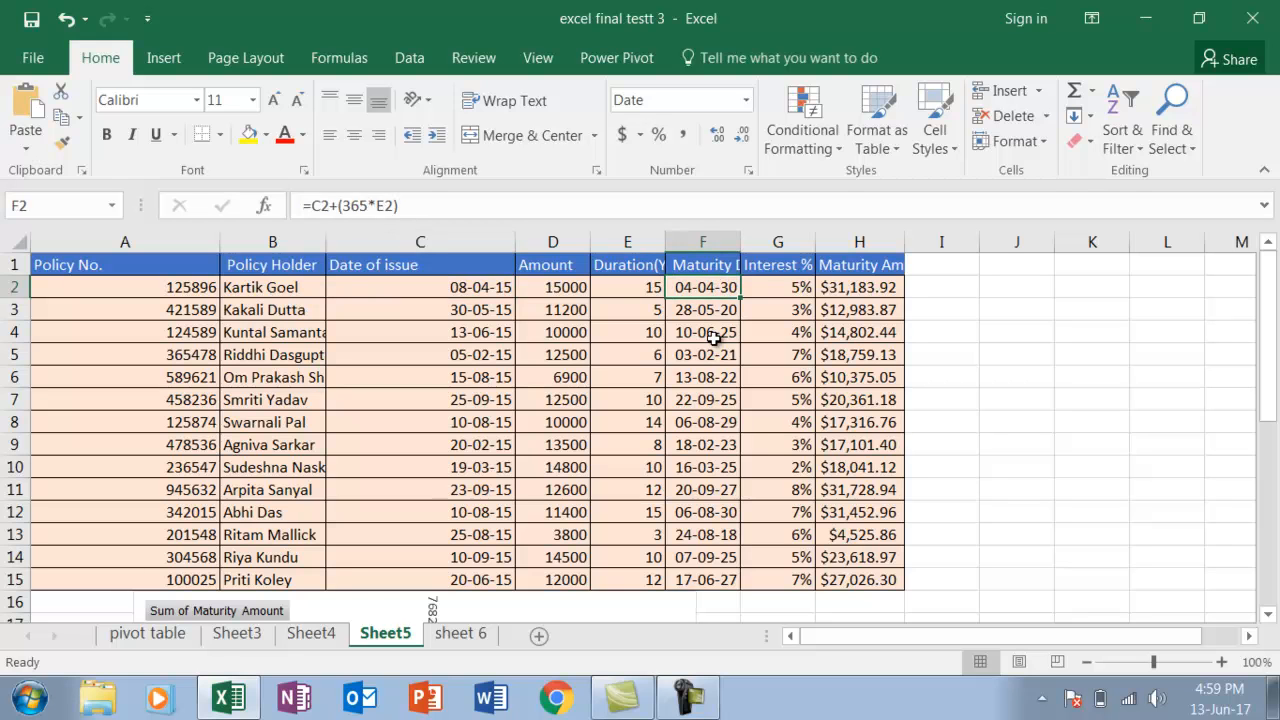
{"action": "left_click", "coordinate": [853, 287]}
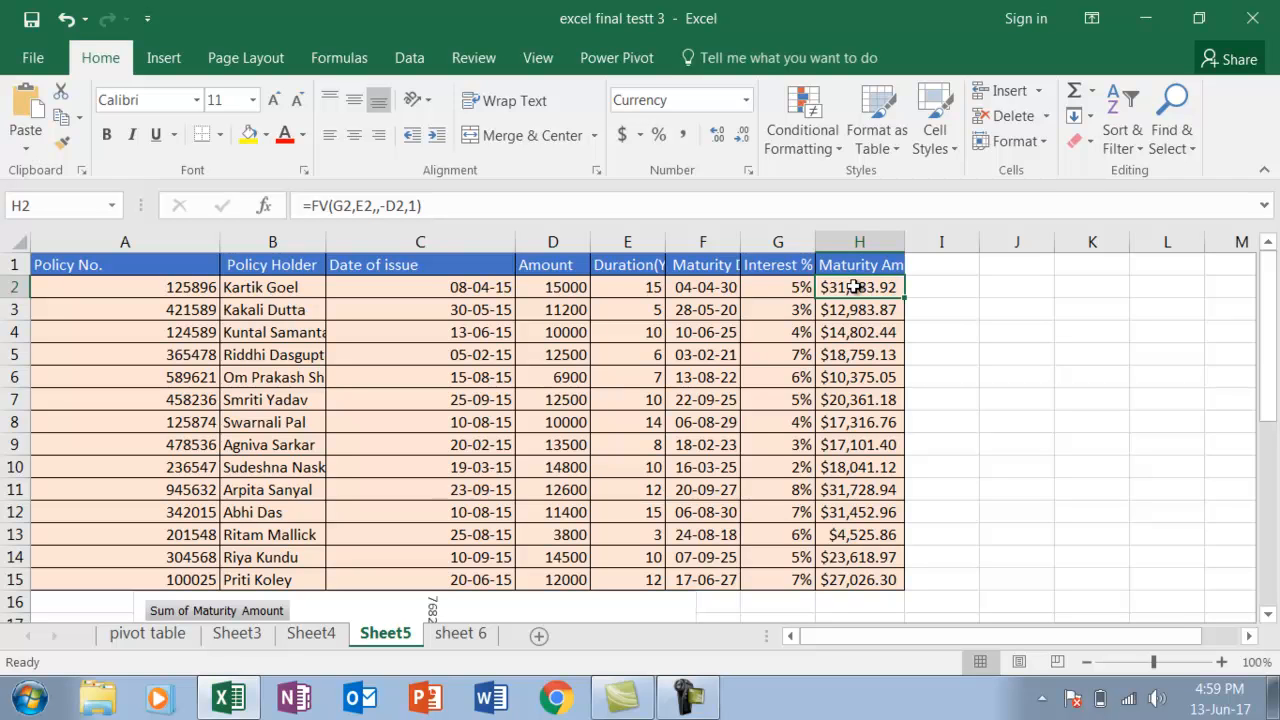
Select the whole policy table A1:H15 on Sheet5, including its header row
{"action": "left_click", "coordinate": [110, 266]}
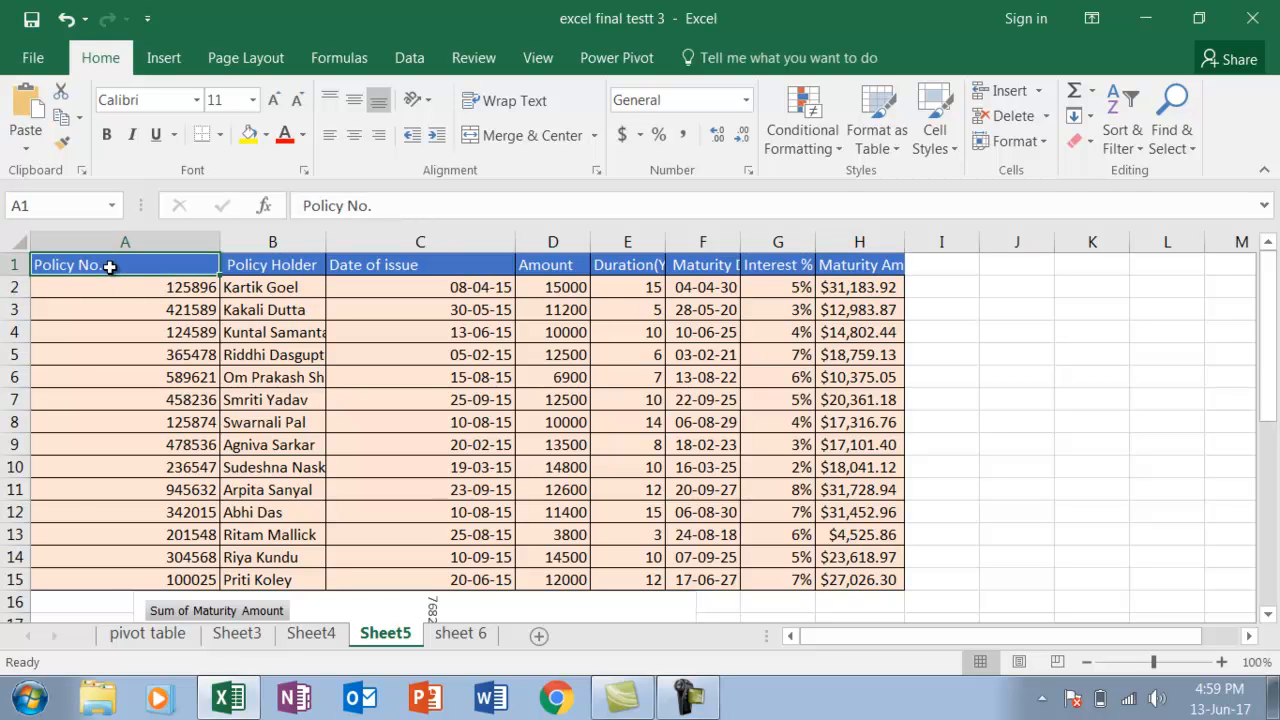
{"action": "key", "text": "shift+Right"}
{"action": "key", "text": "shift+Right"}
{"action": "key", "text": "shift+Right"}
{"action": "key", "text": "shift+Right"}
{"action": "key", "text": "shift+Right"}
{"action": "key", "text": "shift+Right"}
{"action": "key", "text": "shift+Right"}
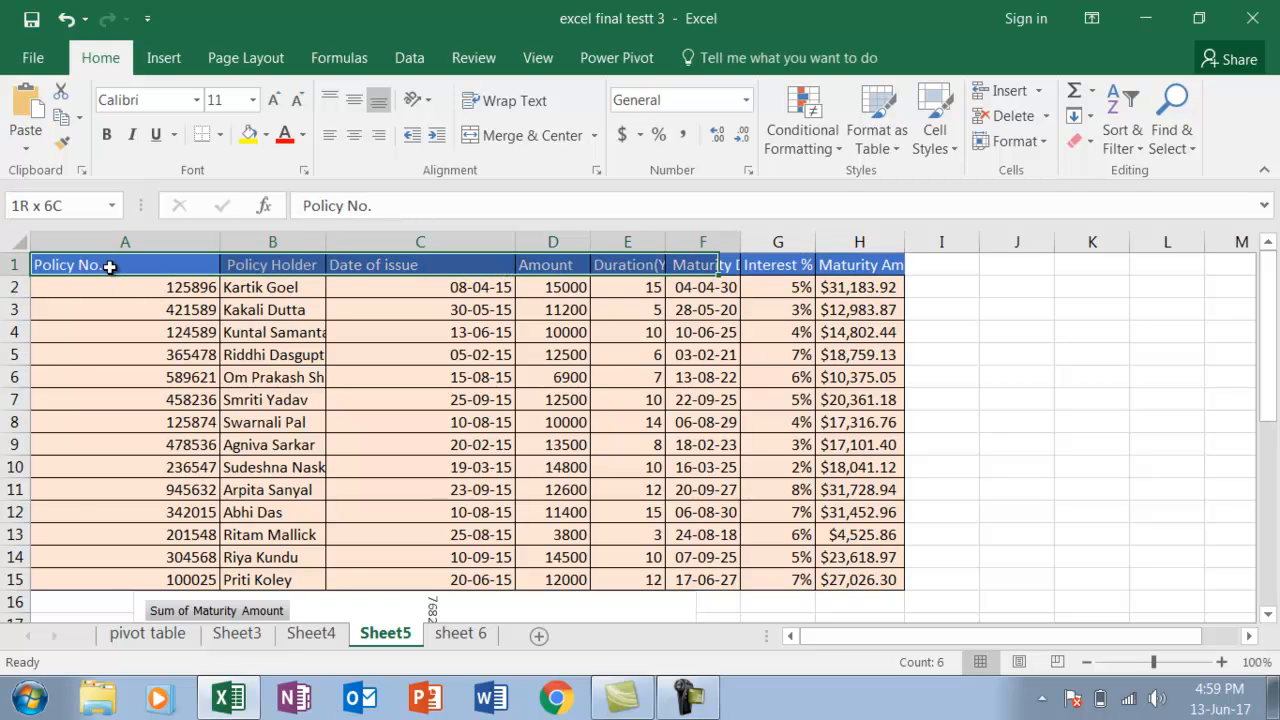
{"action": "key", "text": "shift+Down"}
{"action": "key", "text": "shift+Down"}
{"action": "key", "text": "shift+Down"}
{"action": "key", "text": "shift+Down"}
{"action": "key", "text": "shift+Down"}
{"action": "key", "text": "shift+Down"}
{"action": "key", "text": "shift+Down"}
{"action": "key", "text": "shift+Down"}
{"action": "key", "text": "shift+Down"}
{"action": "key", "text": "shift+Down"}
{"action": "key", "text": "shift+Down"}
{"action": "key", "text": "shift+Down"}
{"action": "key", "text": "shift+Down"}
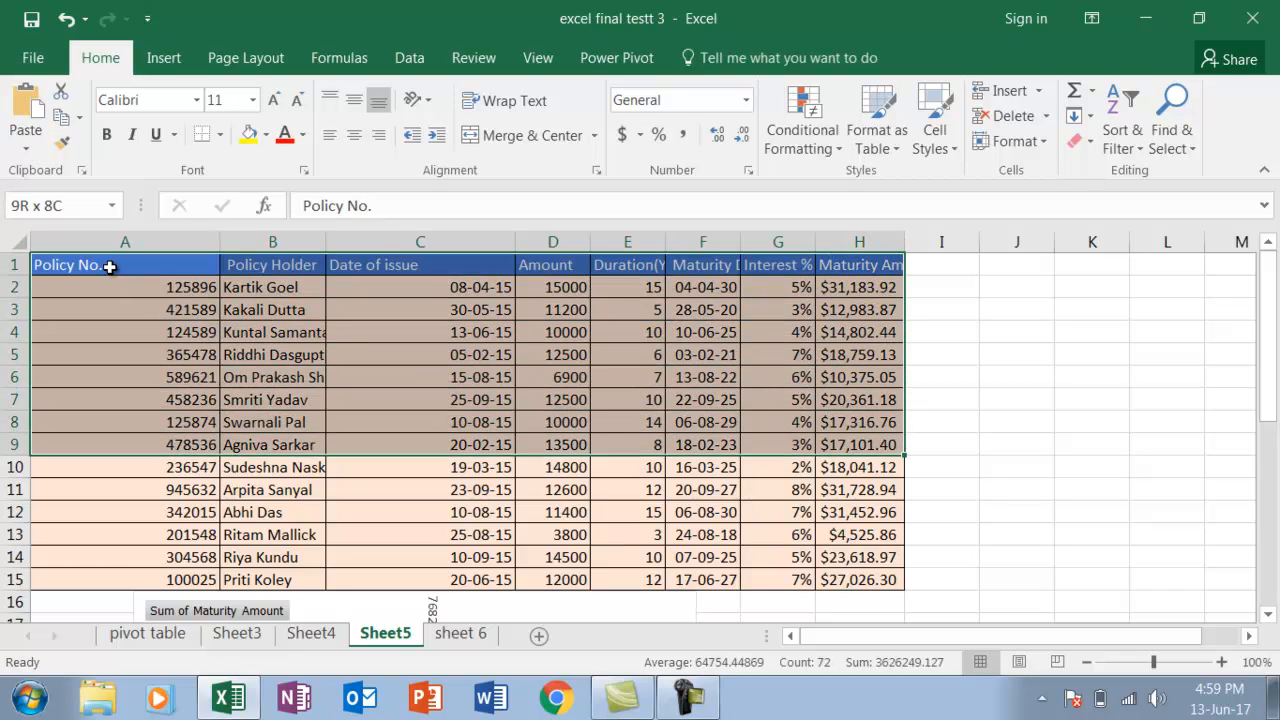
{"action": "key", "text": "shift+Down"}
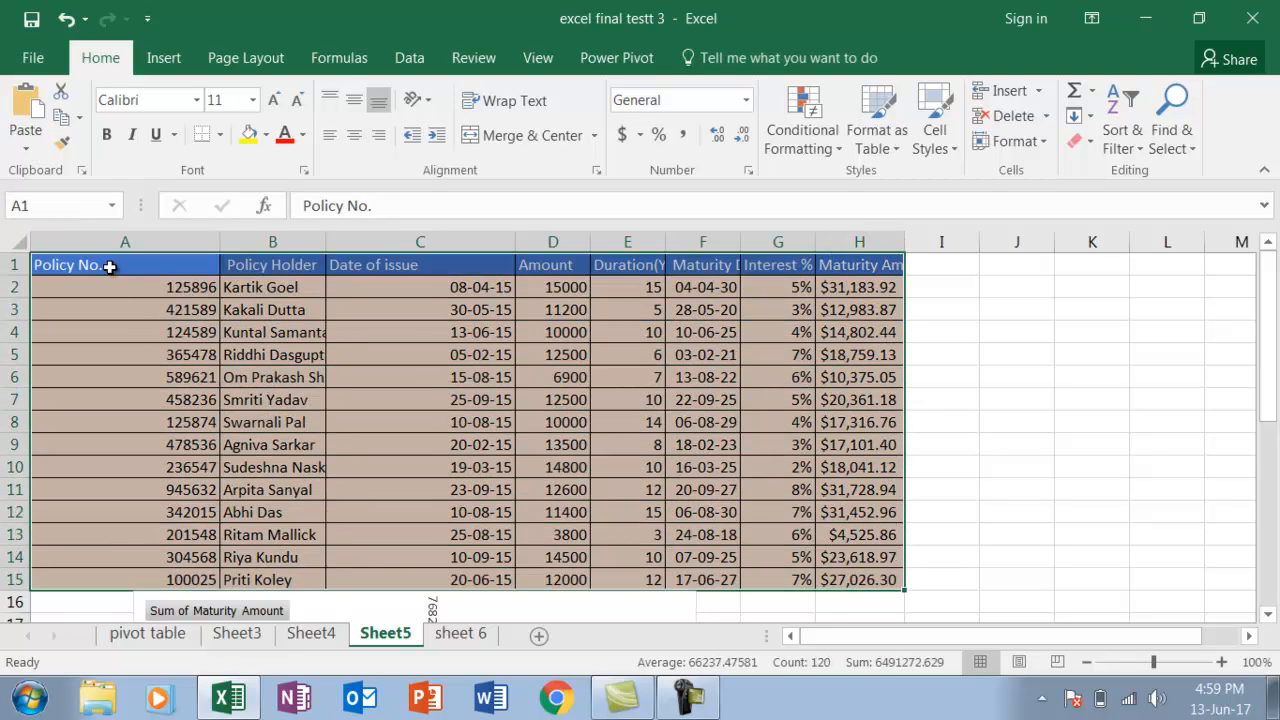
Create a PivotChart from Sheet5!A1:H15 in the existing worksheet at cell J2, and move the empty chart over toward columns D to I
{"action": "left_click", "coordinate": [165, 58]}
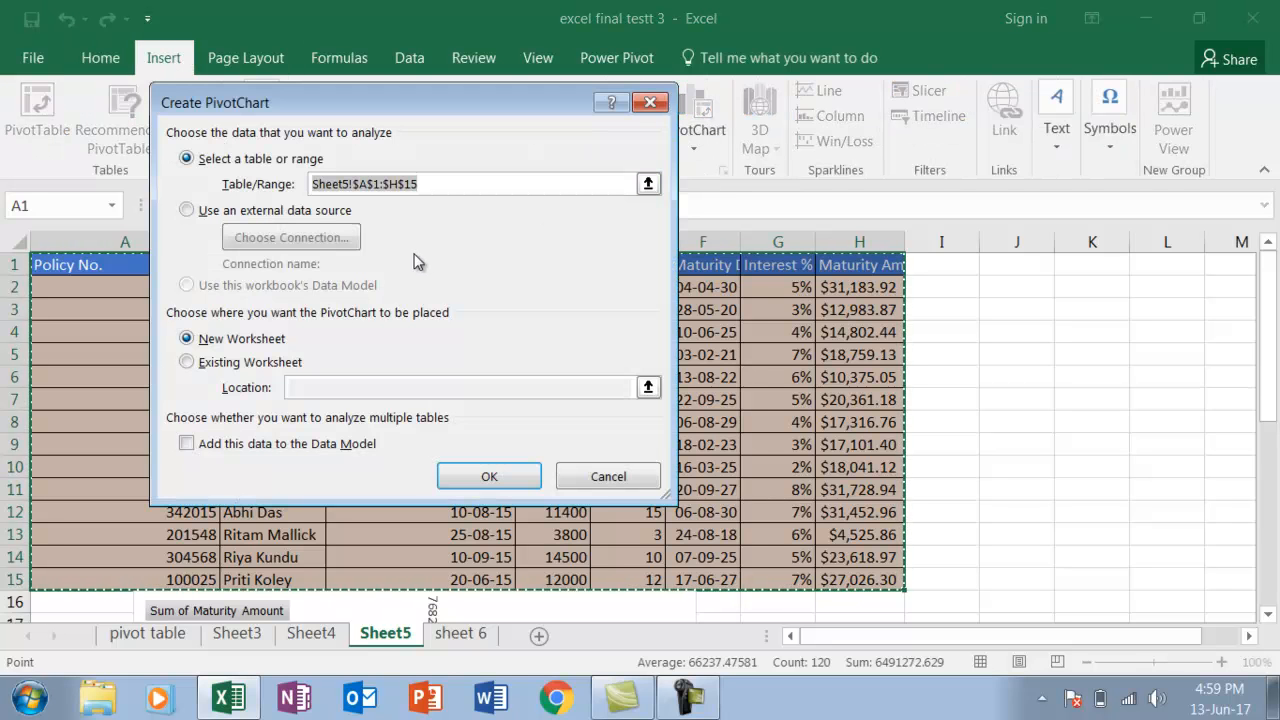
{"action": "left_click", "coordinate": [187, 362]}
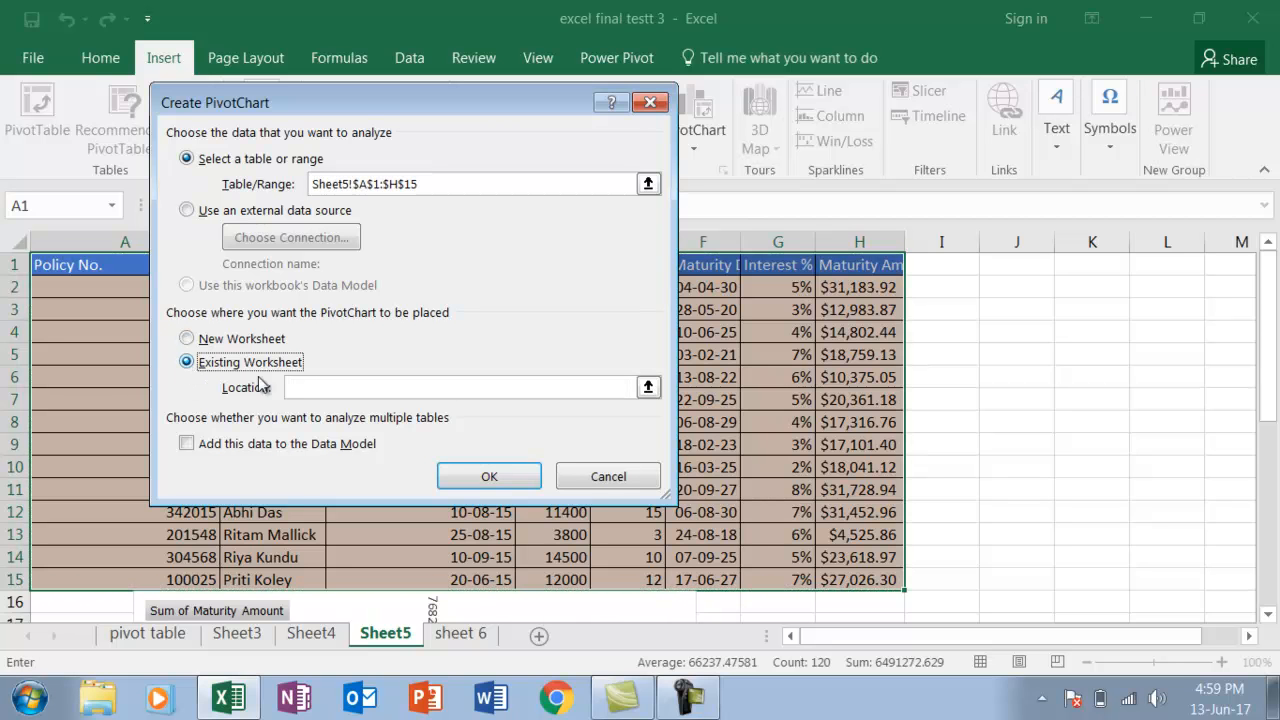
{"action": "left_click", "coordinate": [300, 388]}
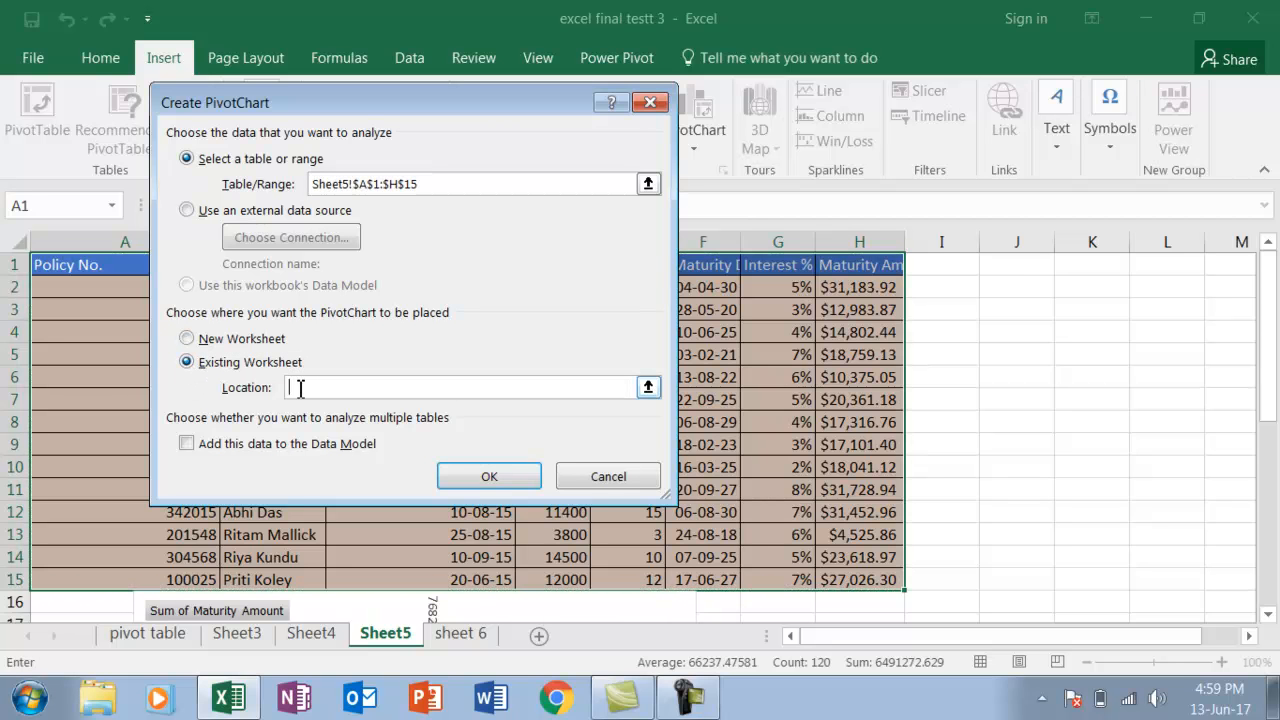
{"action": "left_click", "coordinate": [1030, 288]}
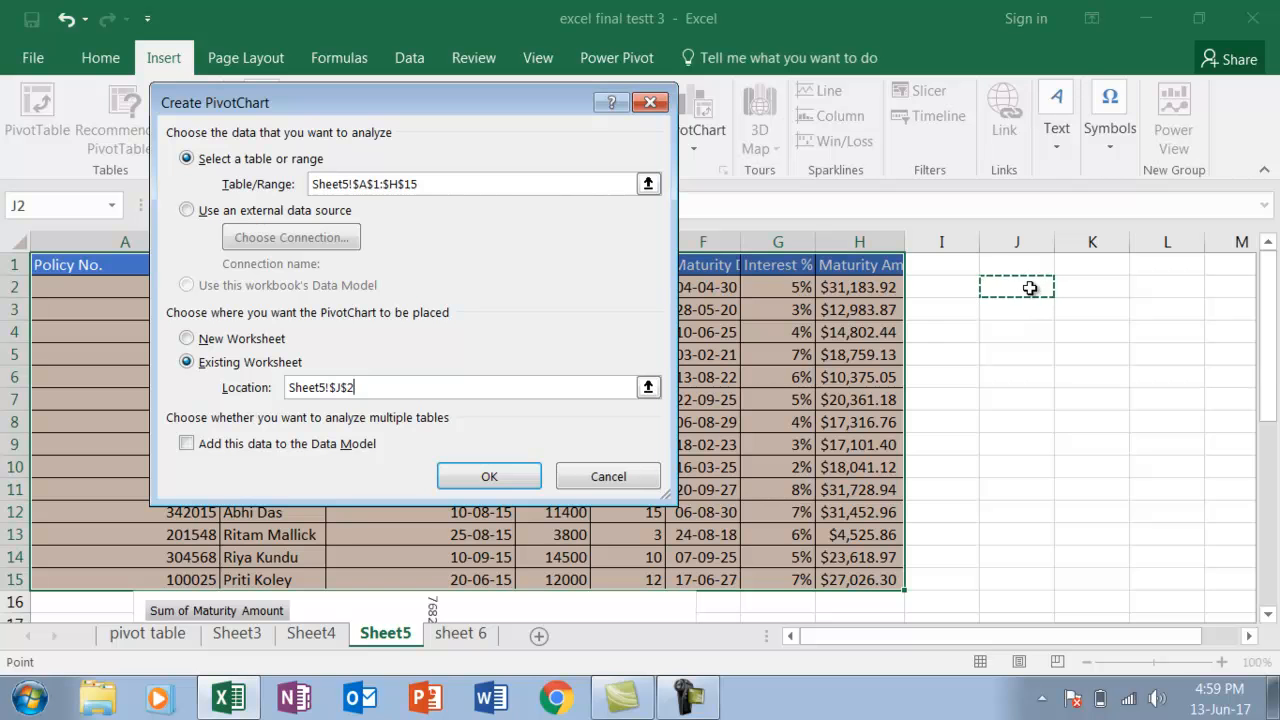
{"action": "left_click", "coordinate": [512, 477]}
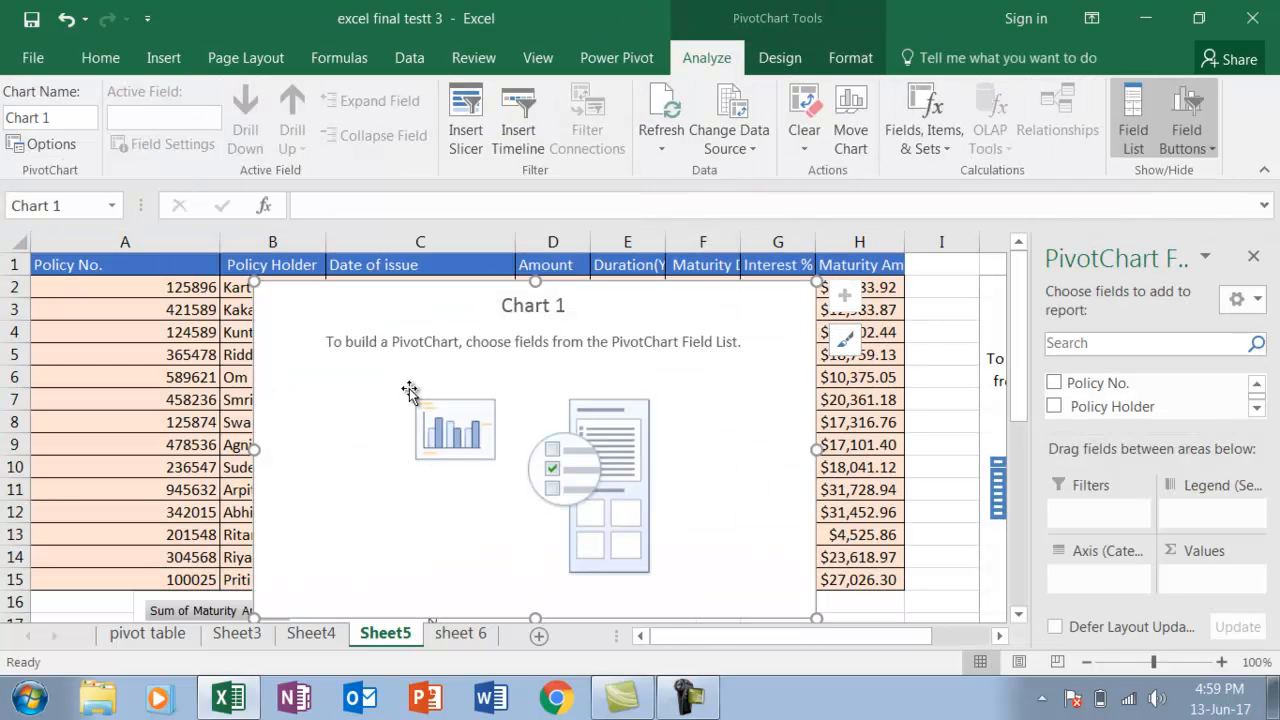
{"action": "left_click_drag", "start_coordinate": [423, 386], "coordinate": [663, 397]}
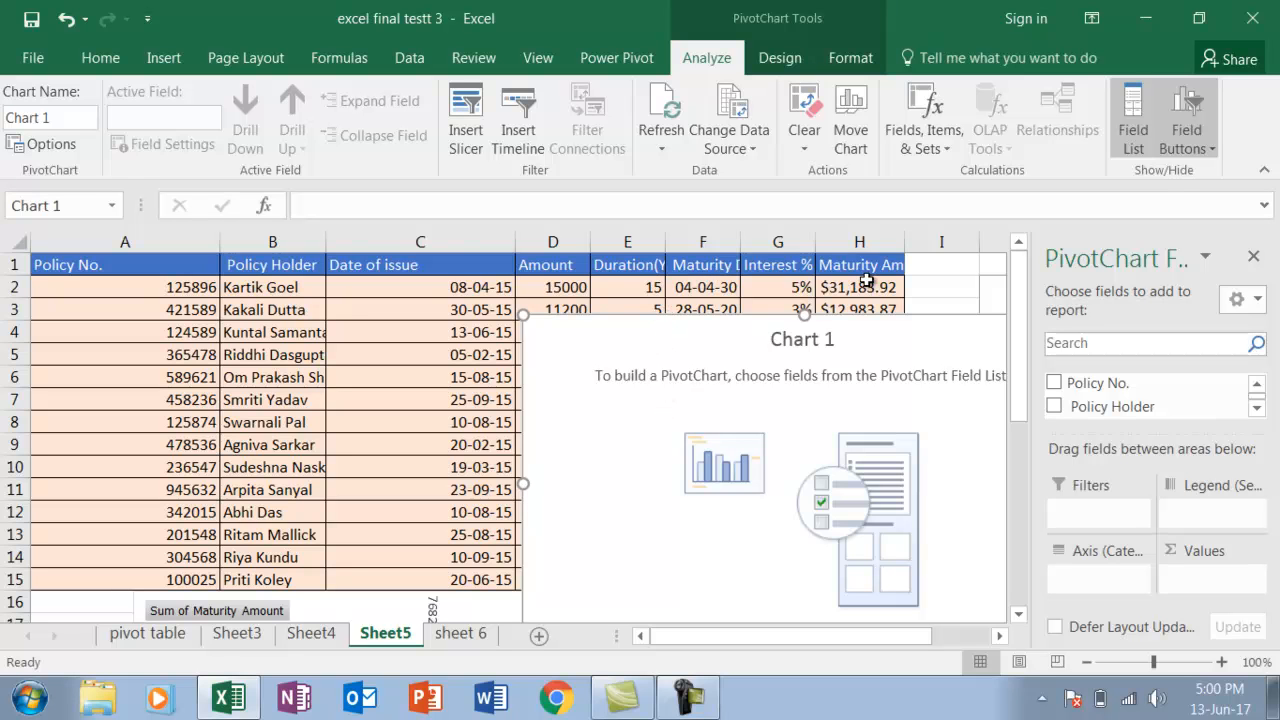
Add the Maturity Date field to the PivotChart and auto-hide the ribbon to free up working space
{"action": "left_click", "coordinate": [1257, 411]}
{"action": "left_click", "coordinate": [1257, 411]}
{"action": "left_click", "coordinate": [1257, 411]}
{"action": "left_click", "coordinate": [1257, 411]}
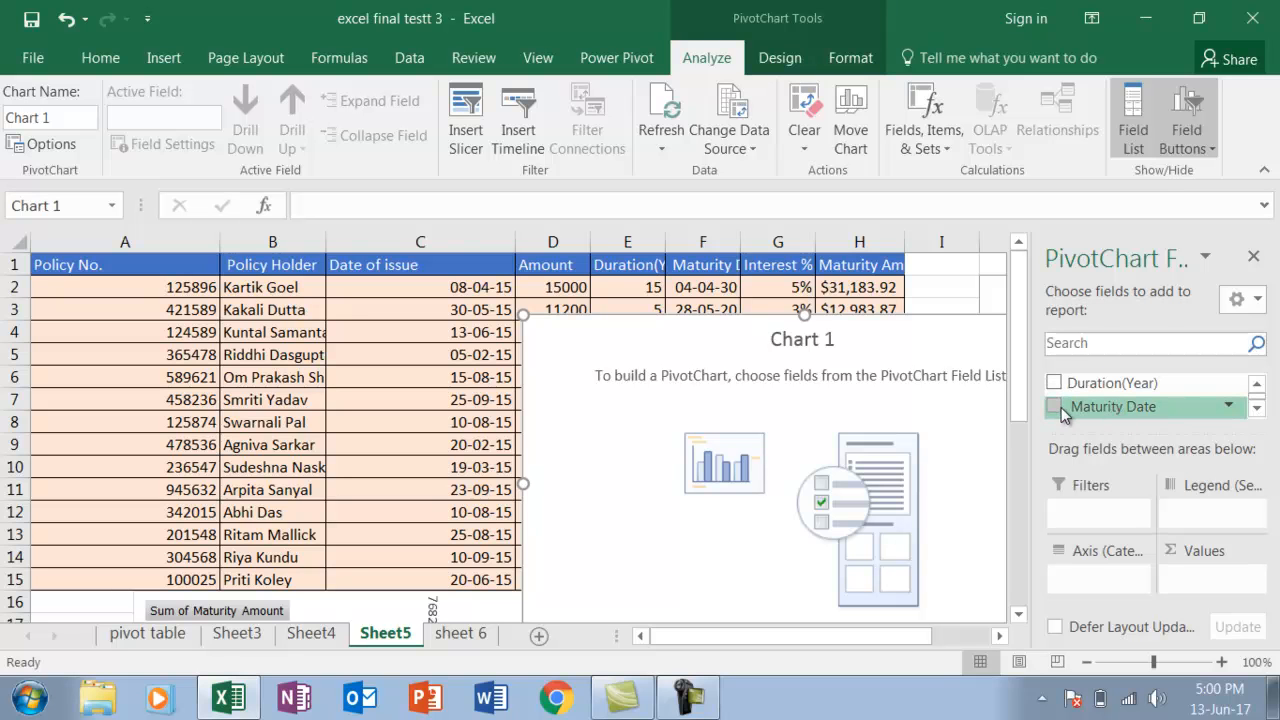
{"action": "left_click", "coordinate": [1055, 407]}
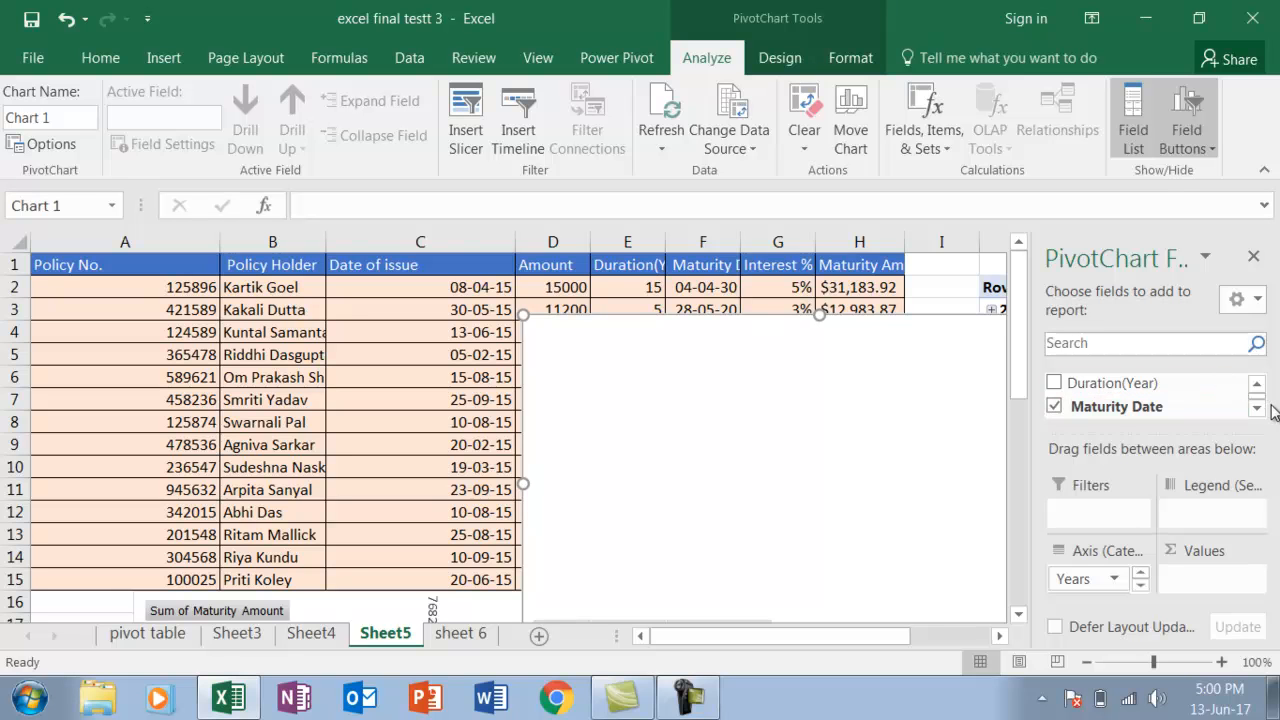
{"action": "left_click", "coordinate": [1093, 20]}
{"action": "left_click", "coordinate": [1092, 80]}
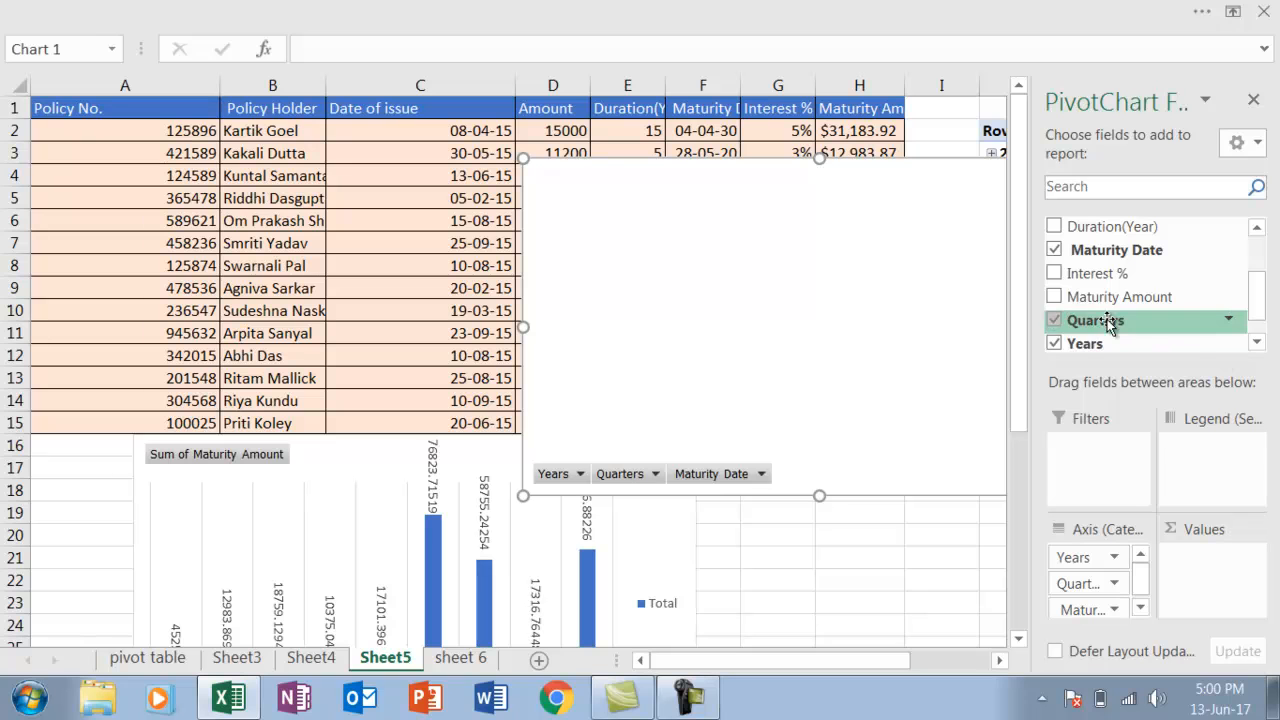
Remove Quarters and Maturity Date from the axis, keeping only Years, and add Maturity Amount as the values
{"action": "left_click", "coordinate": [1055, 320]}
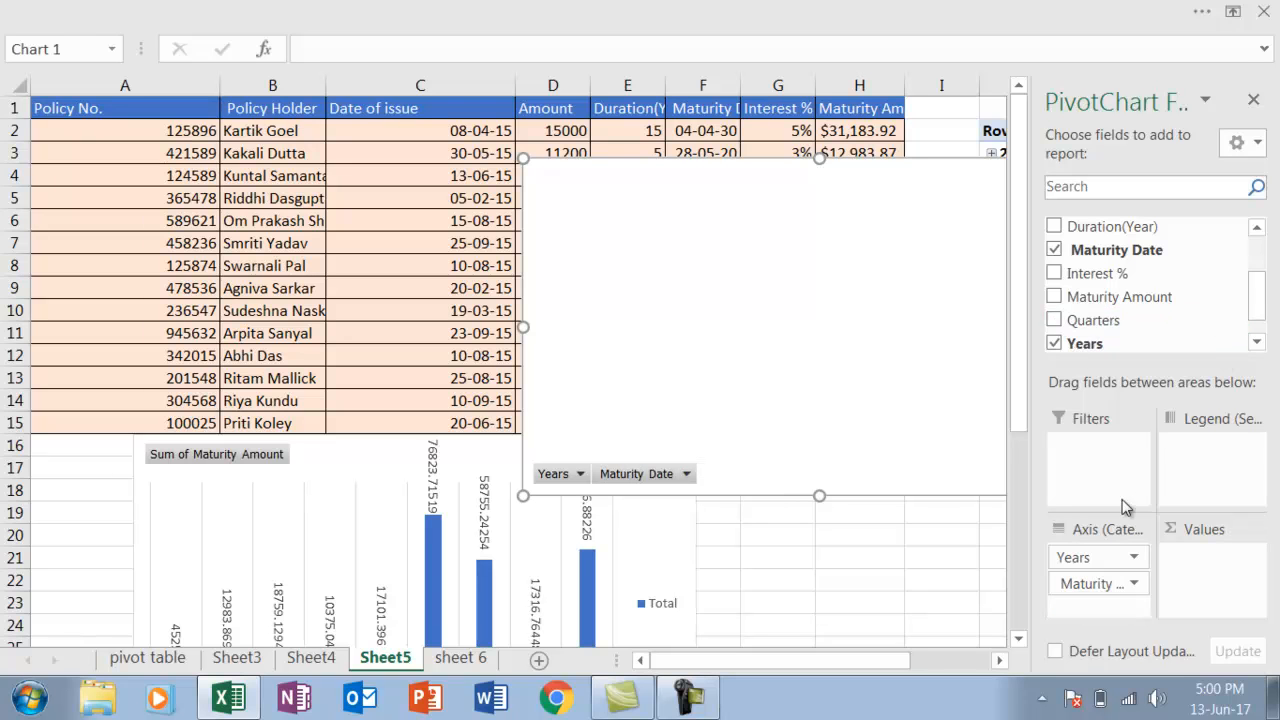
{"action": "left_click", "coordinate": [1053, 253]}
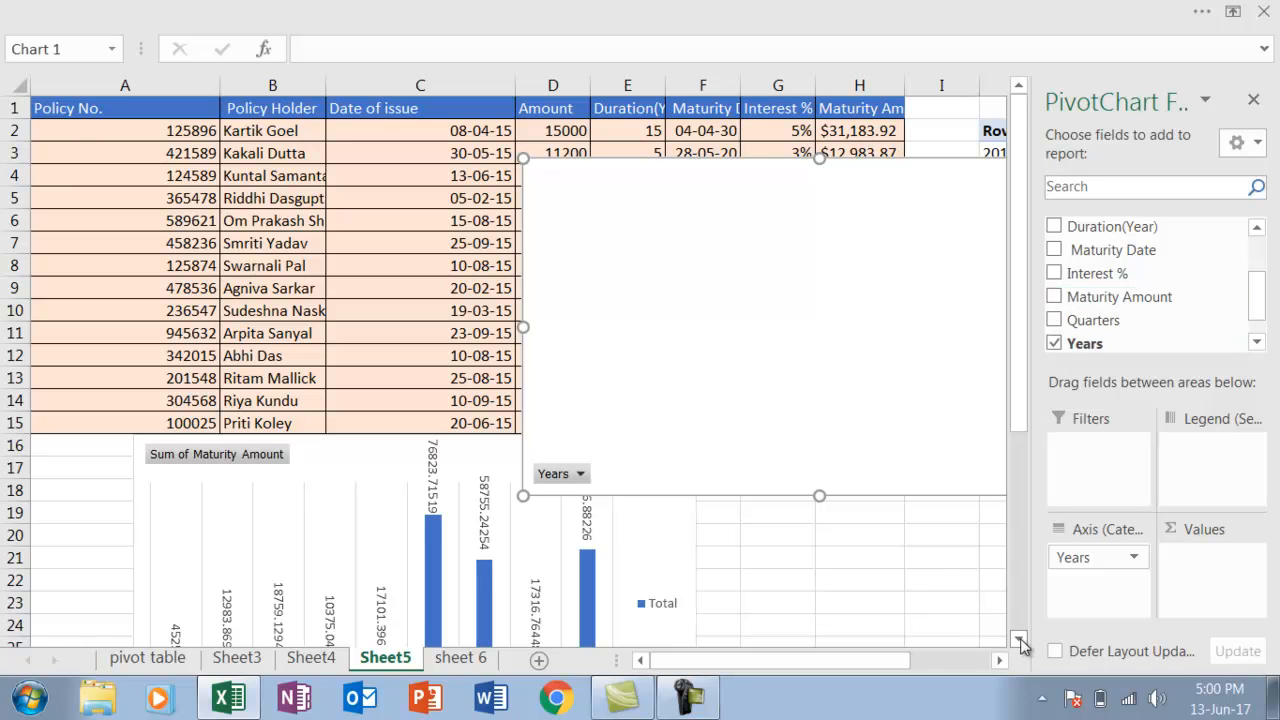
{"action": "scroll", "coordinate": [1021, 645], "scroll_direction": "down", "scroll_amount": 2}
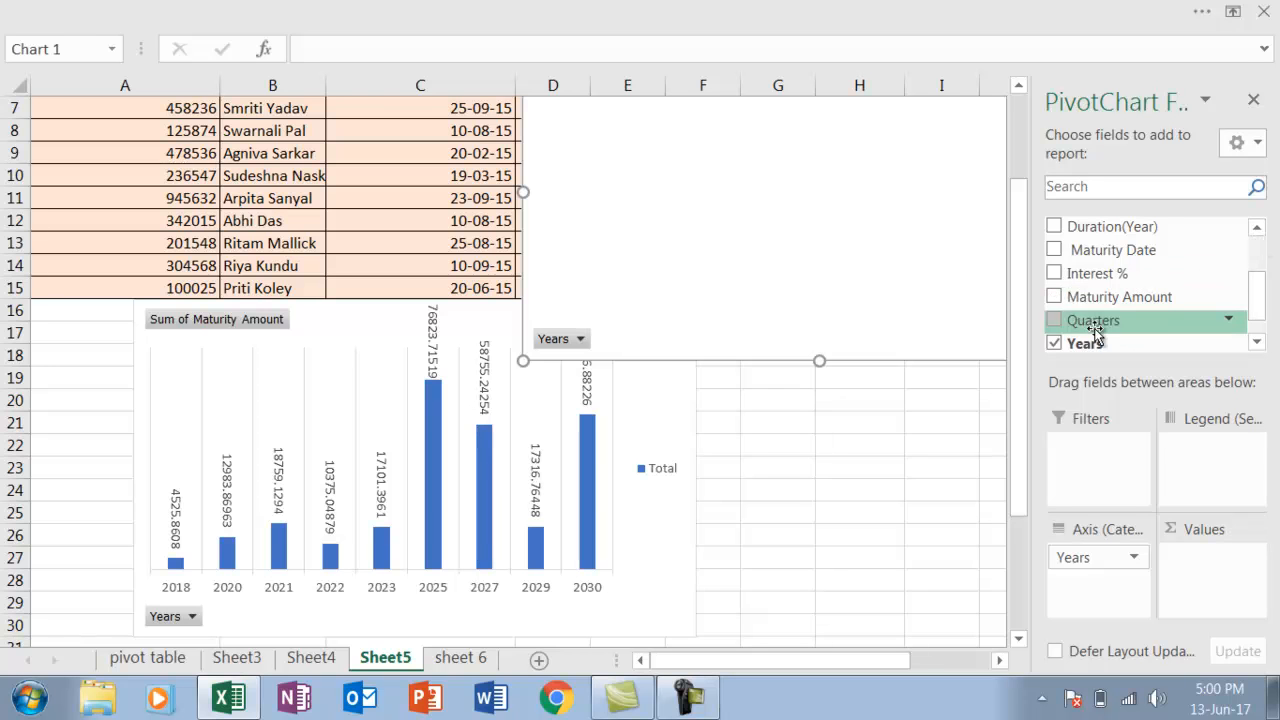
{"action": "left_click", "coordinate": [1053, 297]}
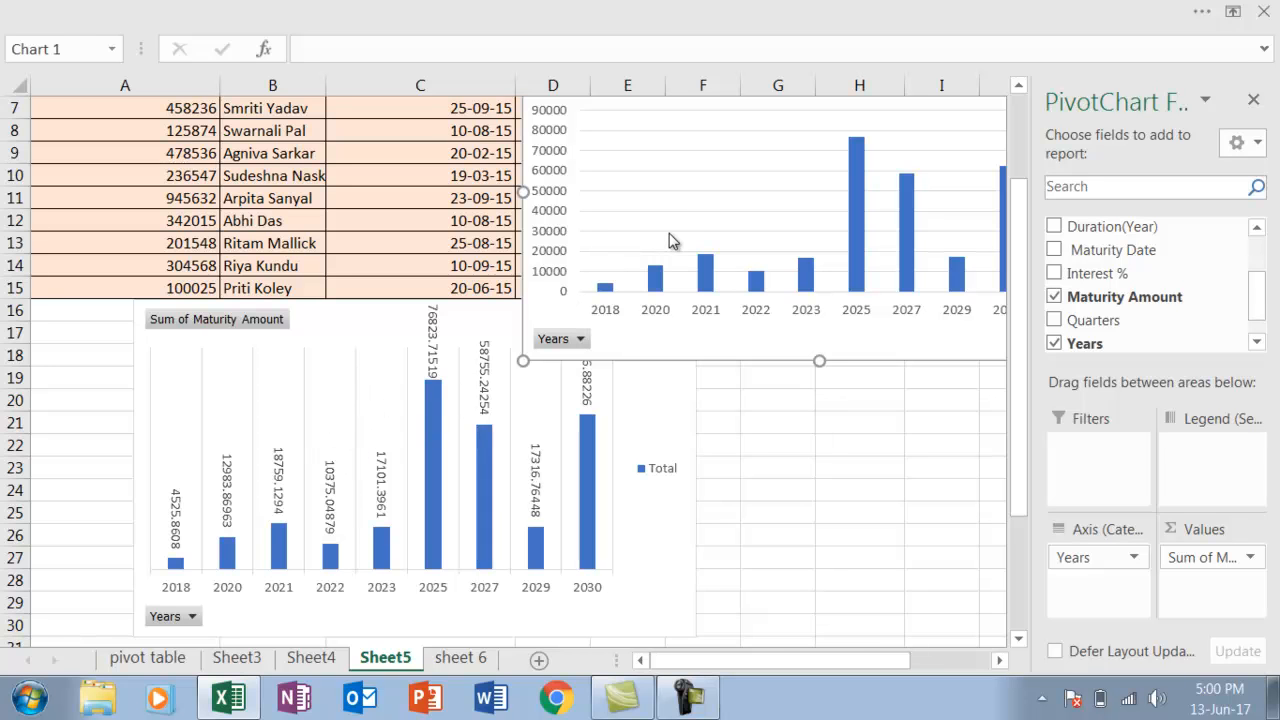
Replace the PivotChart's primary major horizontal gridlines with primary major vertical gridlines
{"action": "left_click", "coordinate": [997, 661]}
{"action": "left_click", "coordinate": [997, 661]}
{"action": "left_click", "coordinate": [997, 661]}
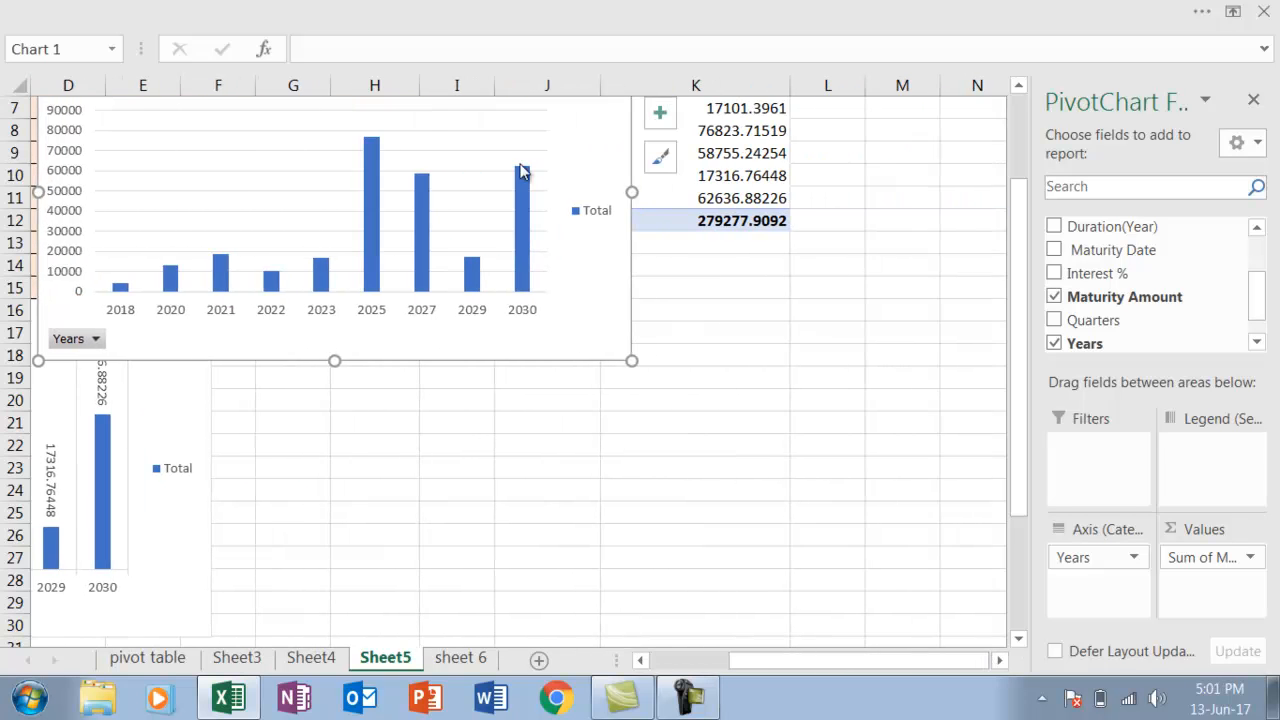
{"action": "left_click", "coordinate": [656, 124]}
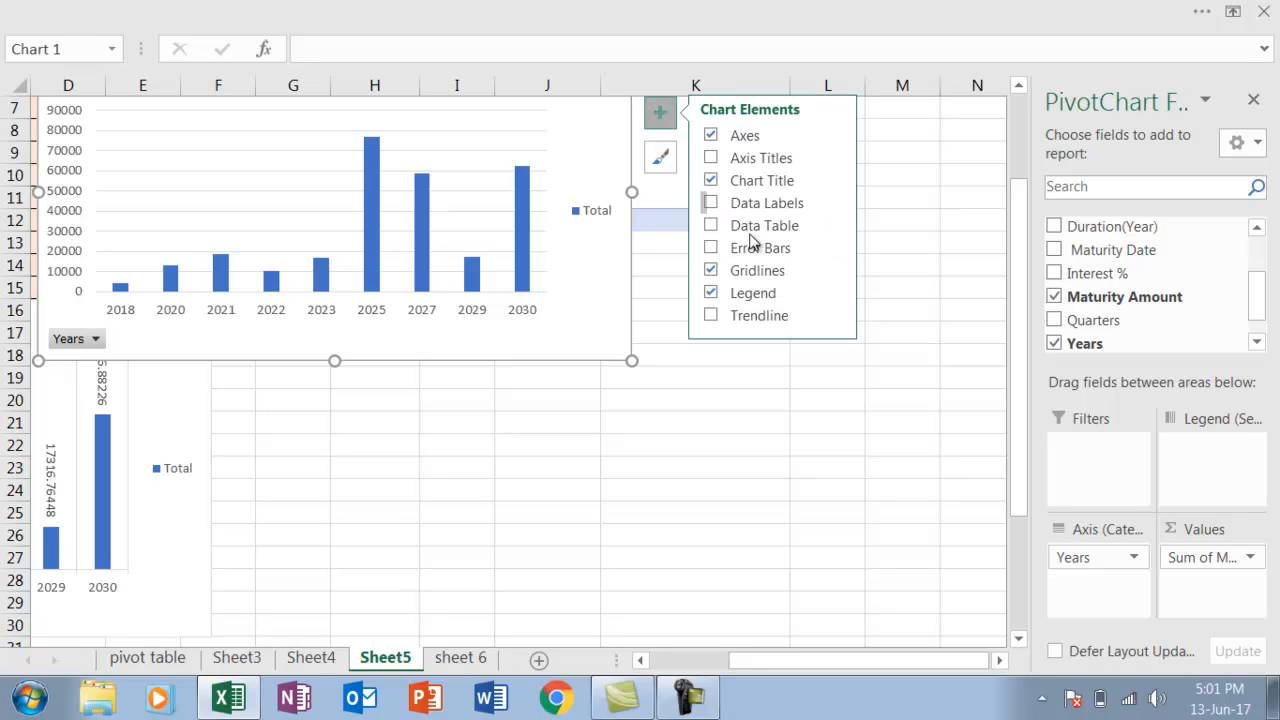
{"action": "left_click", "coordinate": [834, 271]}
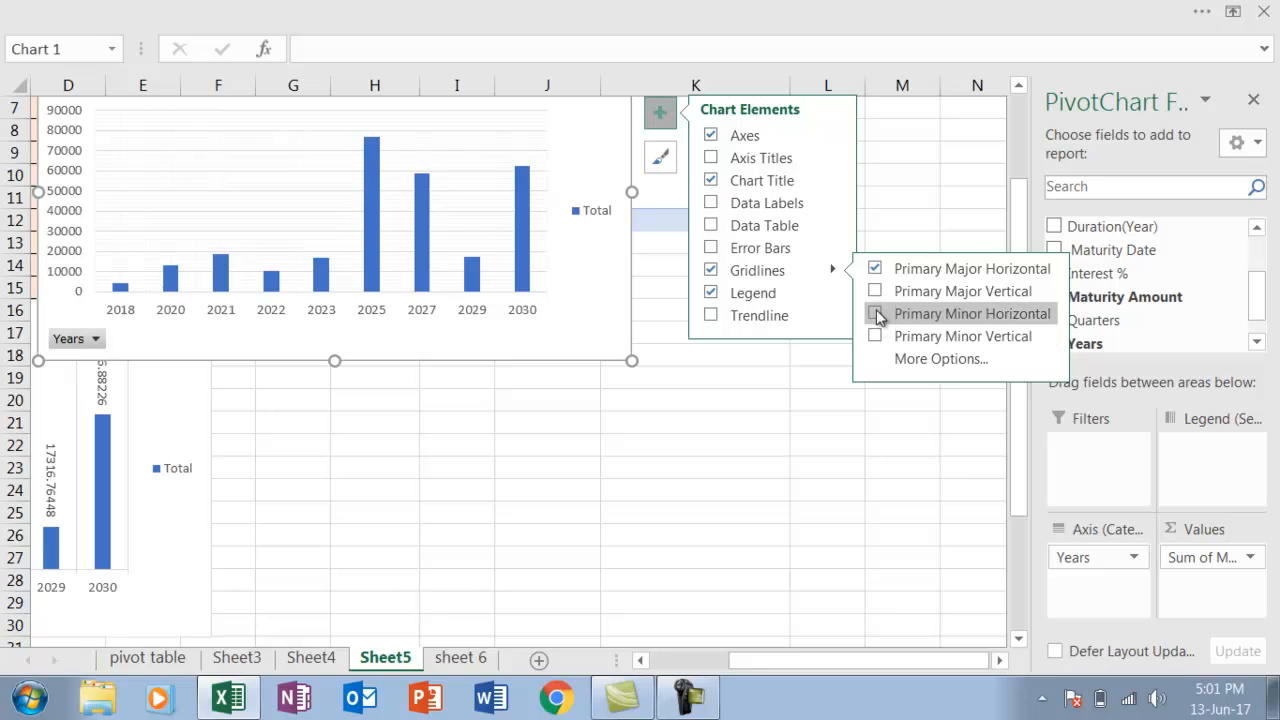
{"action": "left_click", "coordinate": [878, 293]}
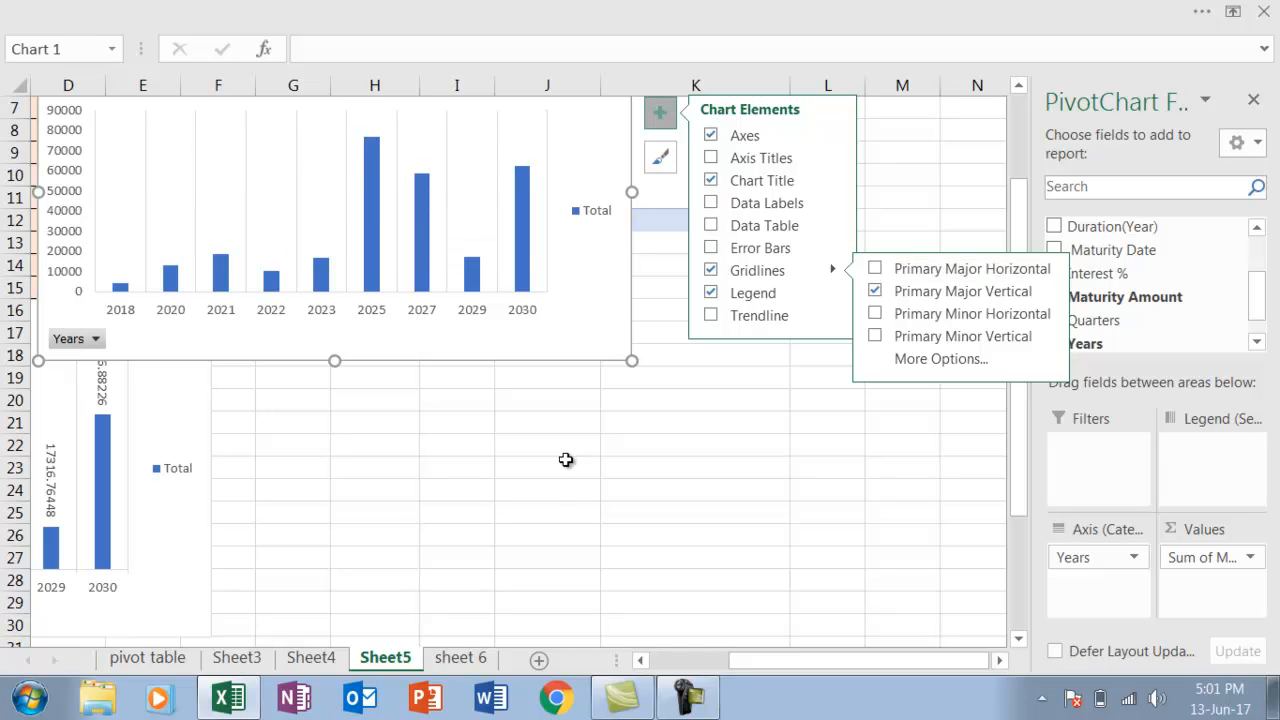
Add data labels to the Maturity Amount columns and open their detailed formatting options
{"action": "left_click", "coordinate": [641, 660]}
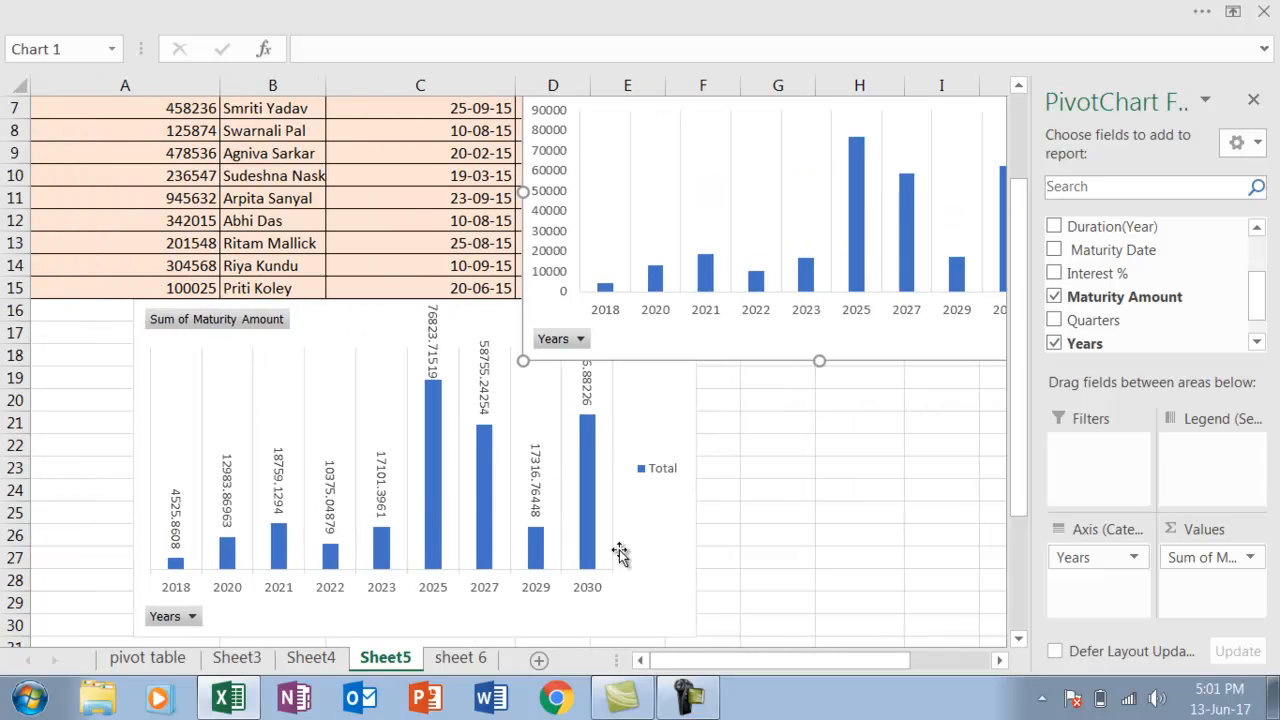
{"action": "left_click", "coordinate": [1001, 660]}
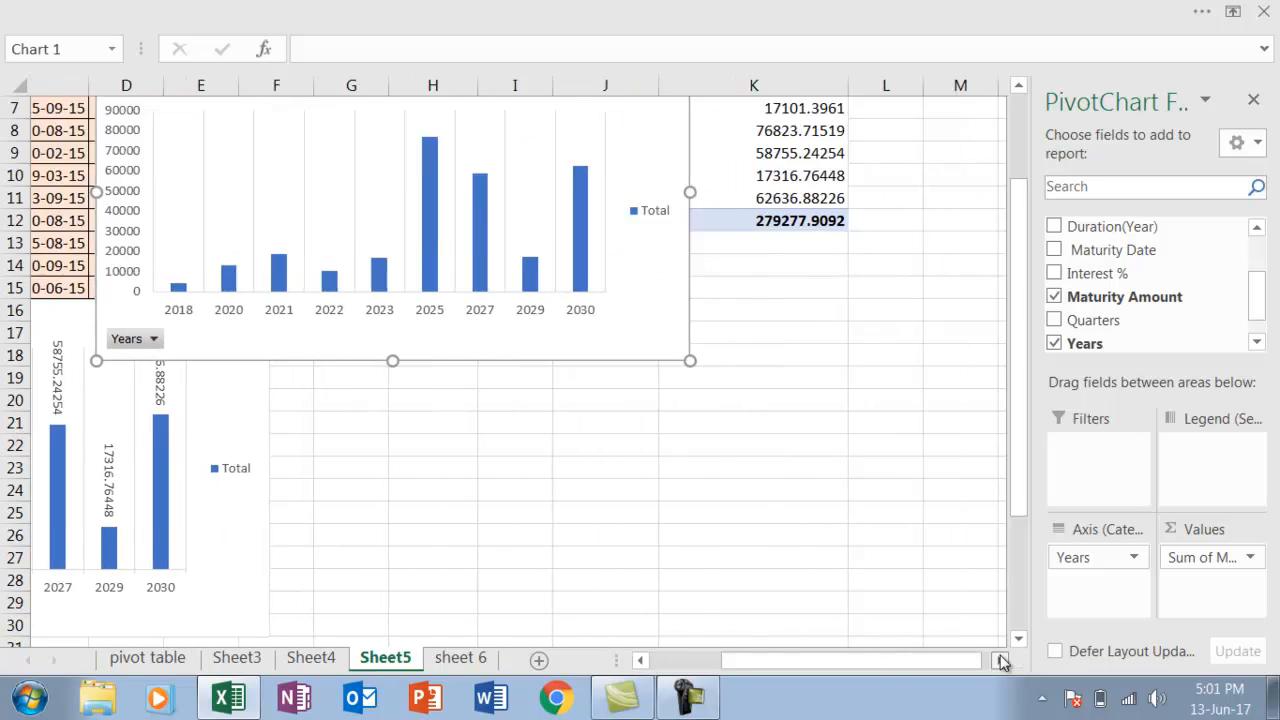
{"action": "left_click", "coordinate": [584, 111]}
{"action": "left_click_drag", "start_coordinate": [1028, 290], "coordinate": [1006, 192]}
{"action": "left_click", "coordinate": [584, 172]}
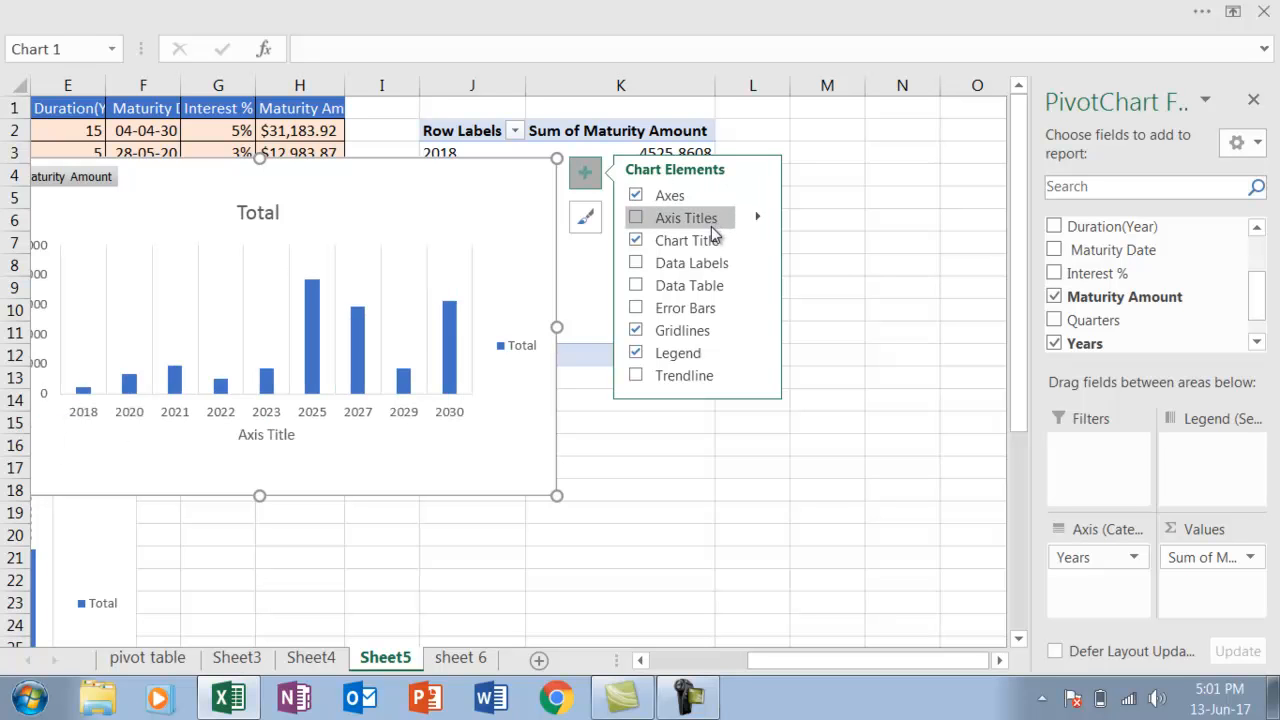
{"action": "left_click", "coordinate": [759, 266]}
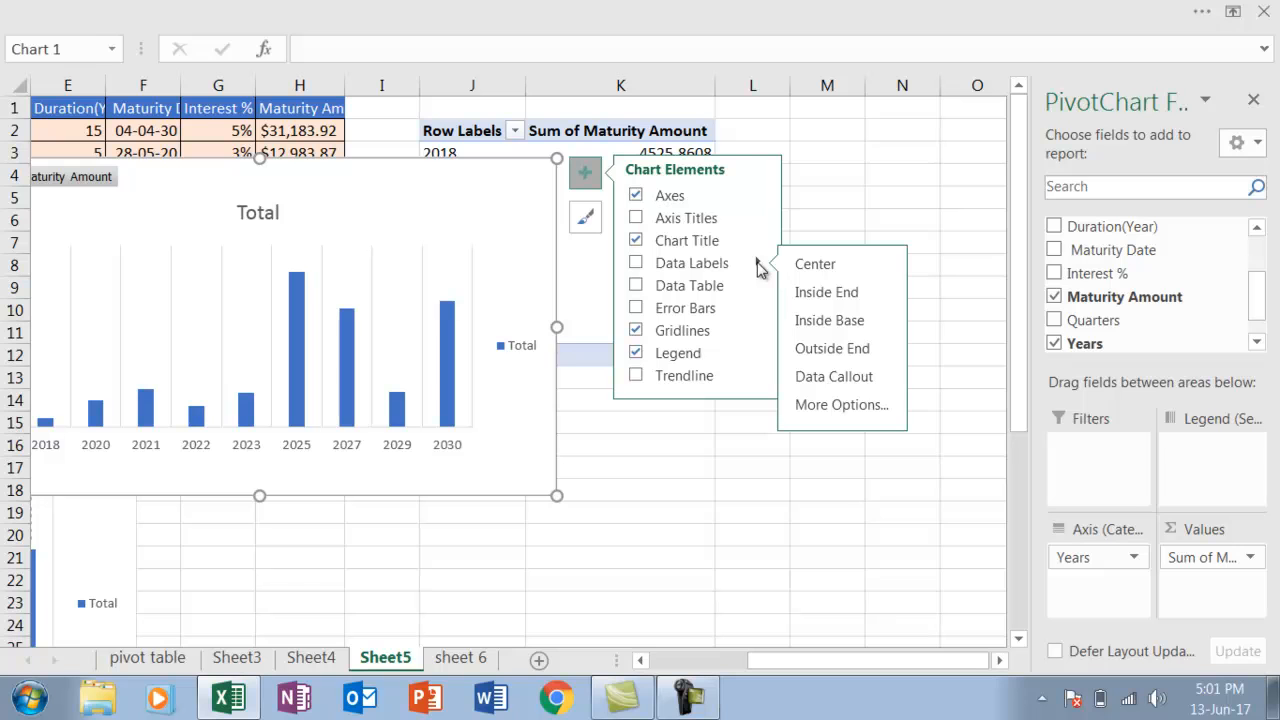
{"action": "left_click", "coordinate": [810, 405]}
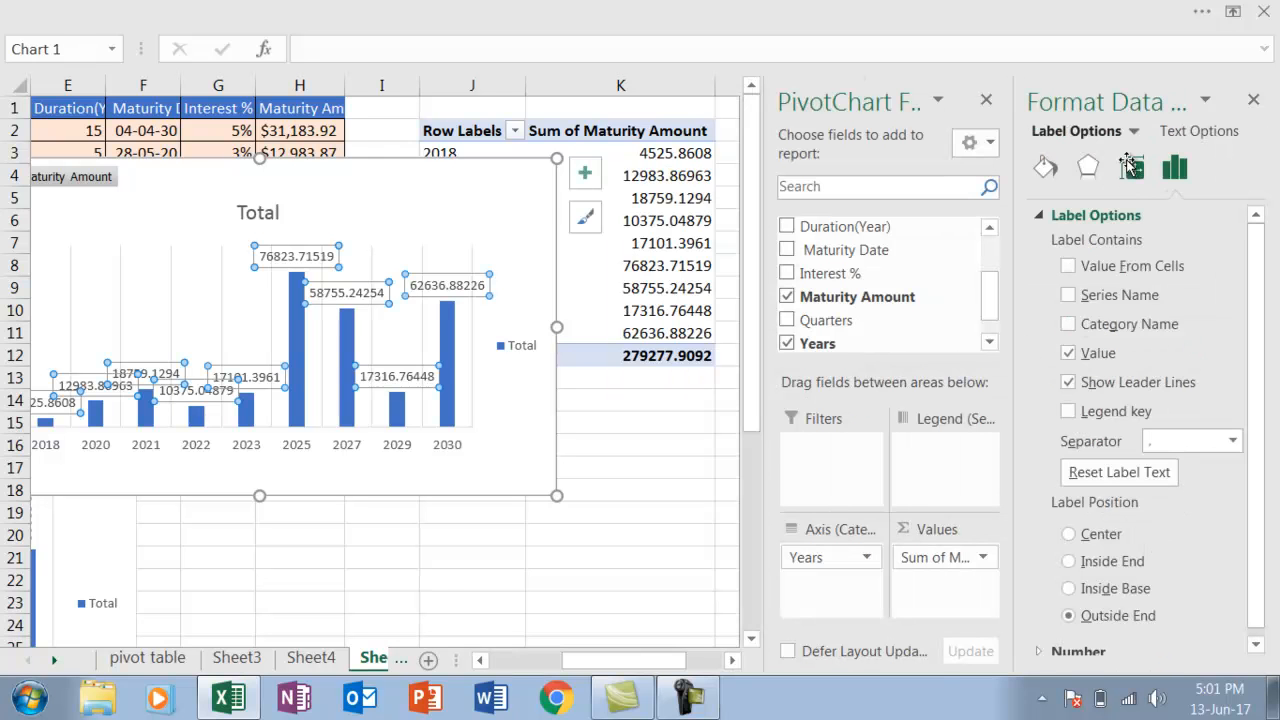
Set the data labels' text direction to rotate all text 90° so they stand vertically above the columns
{"action": "left_click", "coordinate": [1136, 172]}
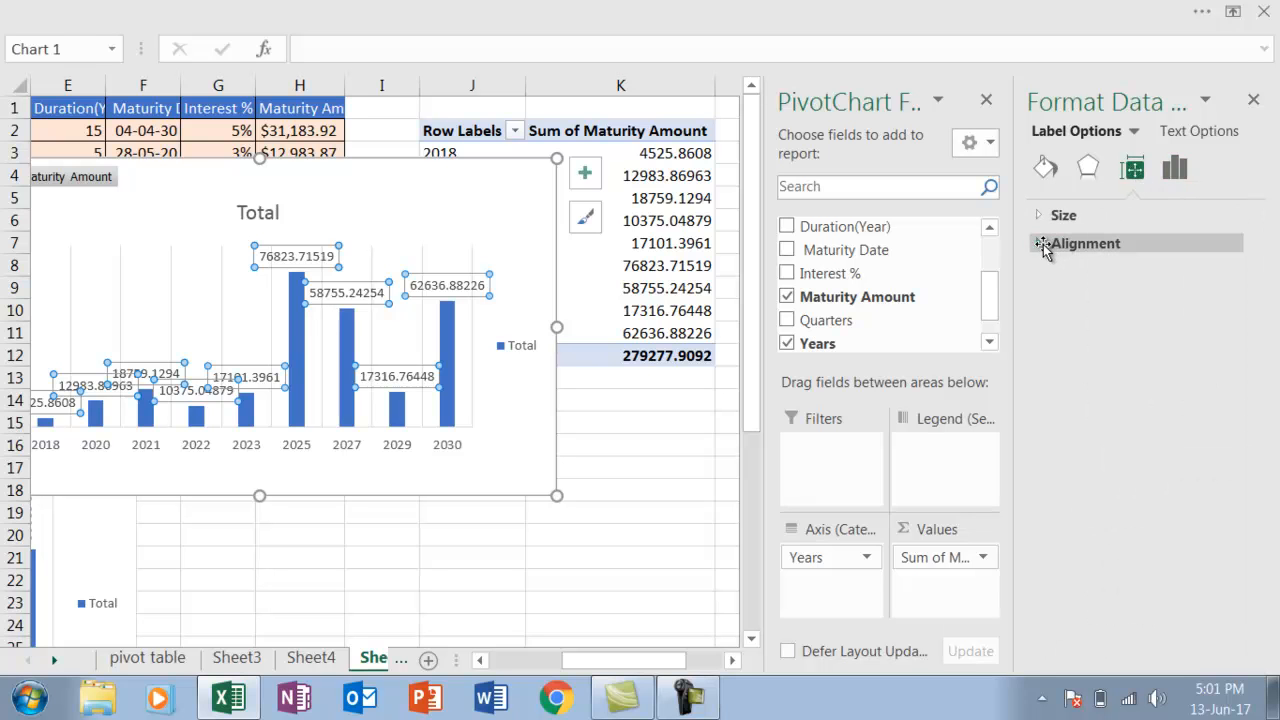
{"action": "left_click", "coordinate": [1043, 245]}
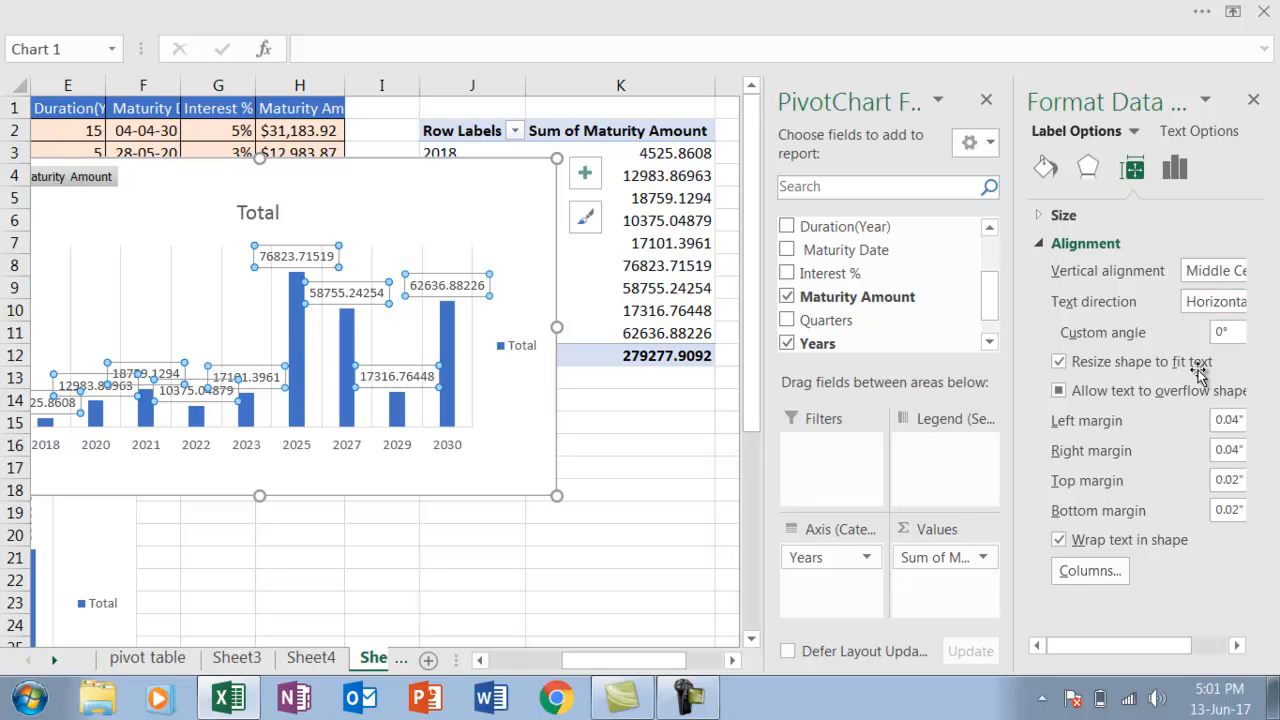
{"action": "left_click", "coordinate": [1238, 646]}
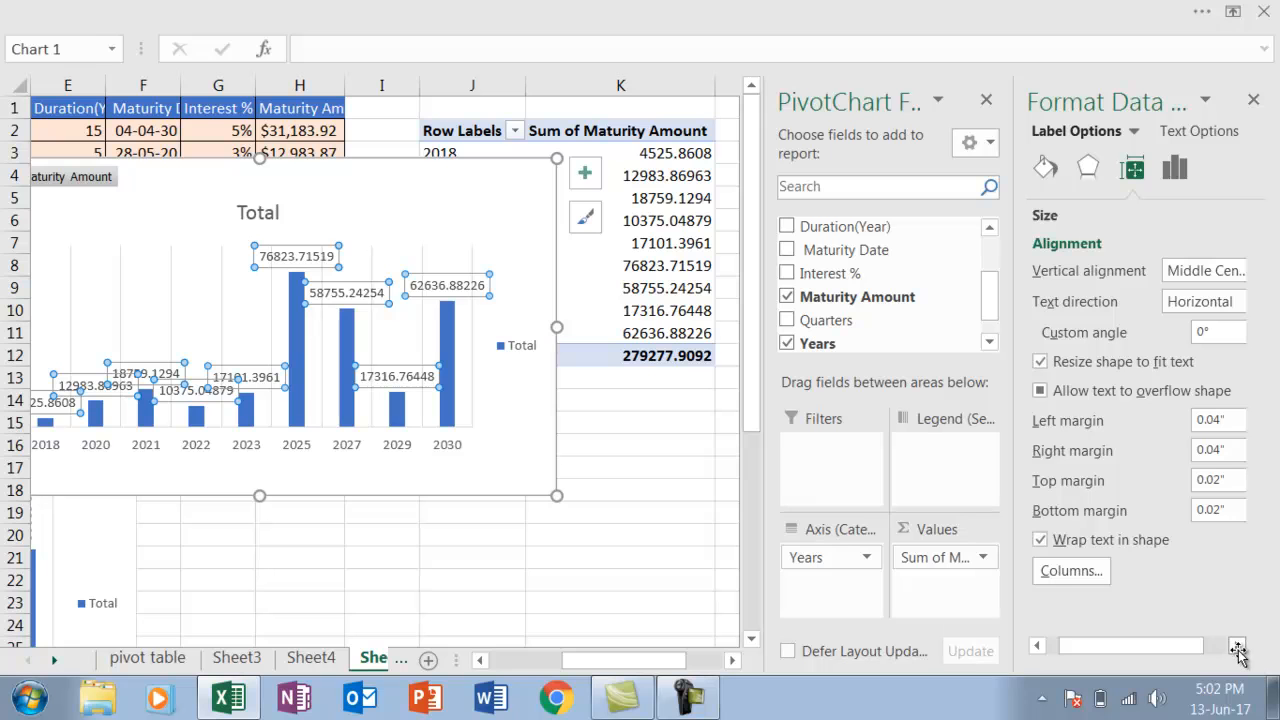
{"action": "left_click", "coordinate": [1238, 646]}
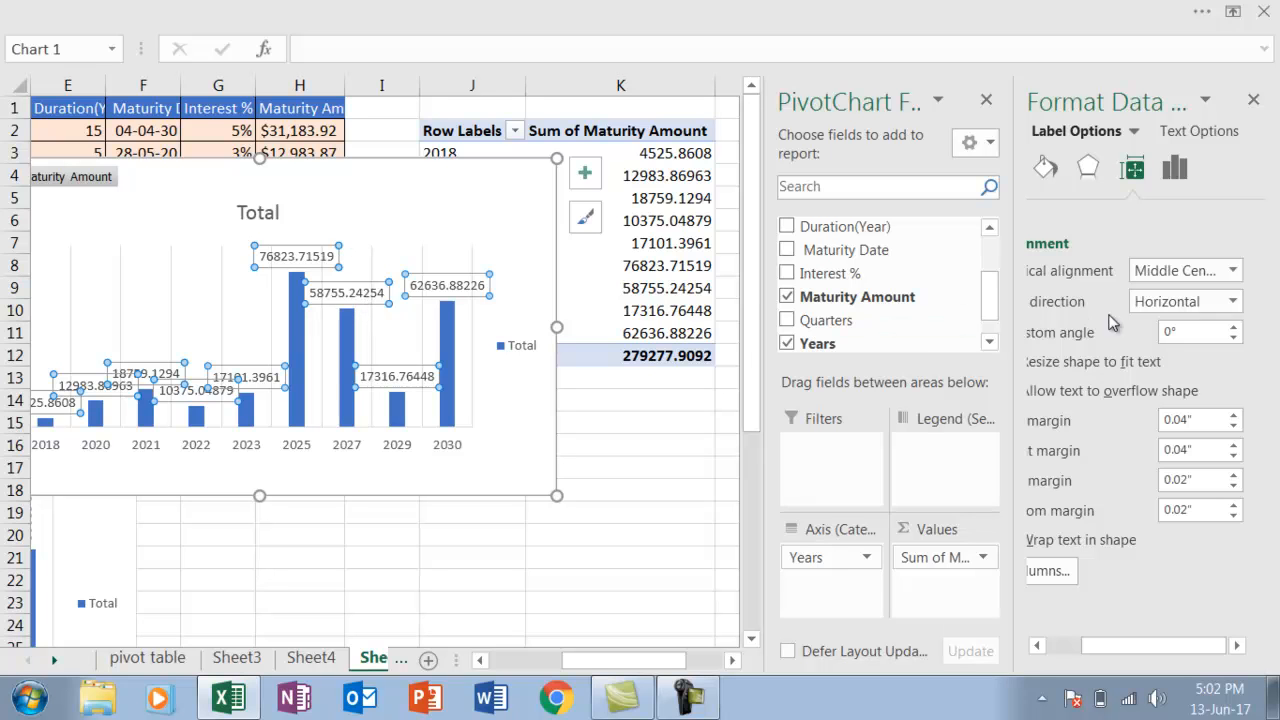
{"action": "left_click", "coordinate": [1233, 303]}
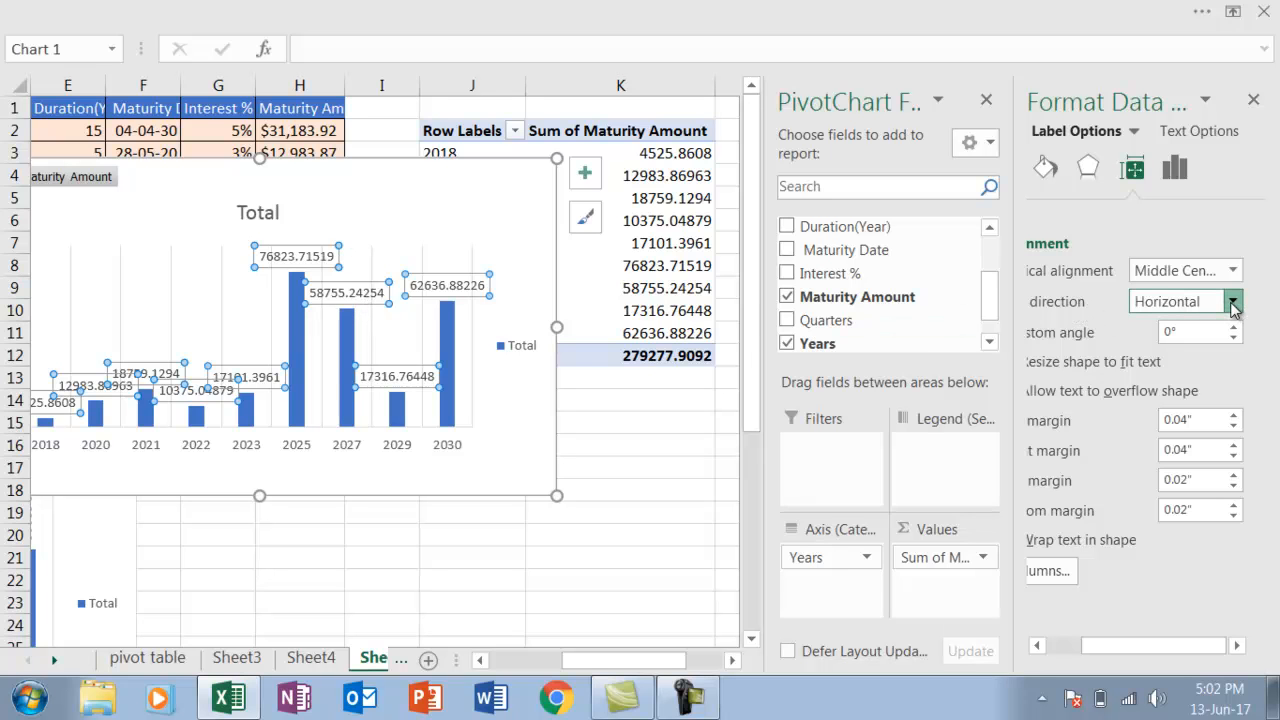
{"action": "left_click", "coordinate": [1191, 419]}
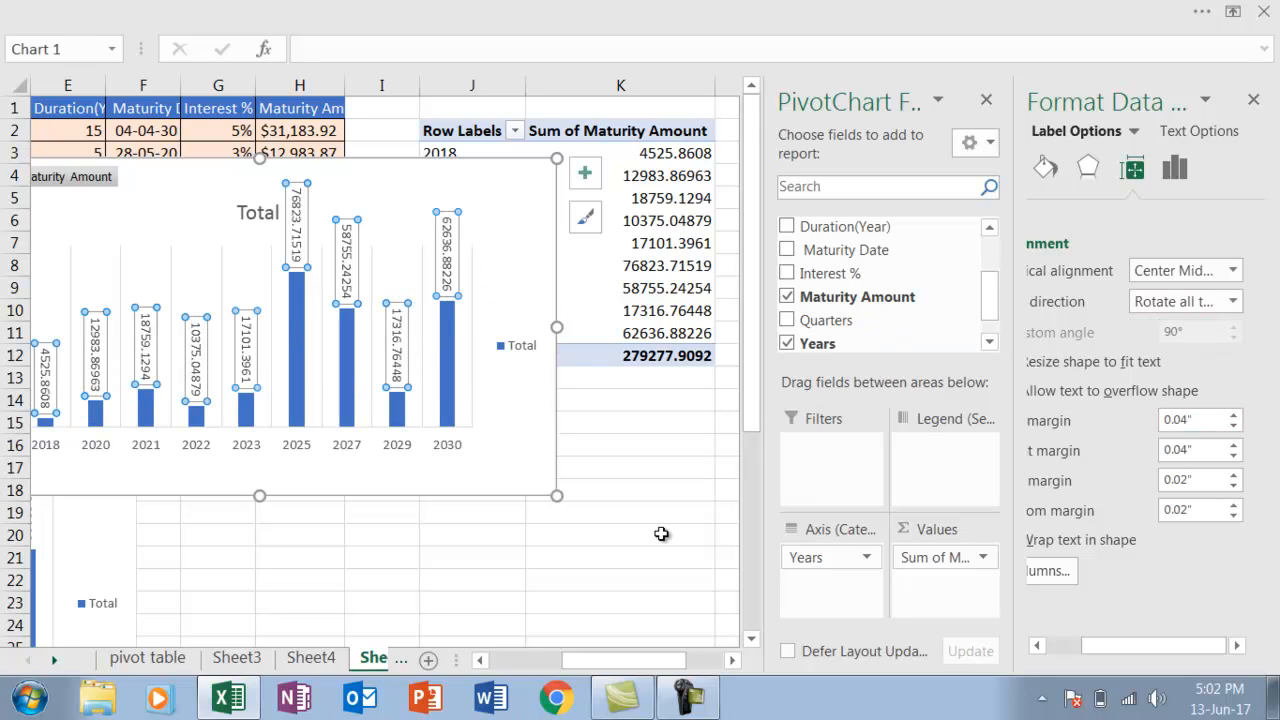
Compare the PivotChart with the sample chart below the table, and close the field list and data label formatting options
{"action": "left_click", "coordinate": [481, 660]}
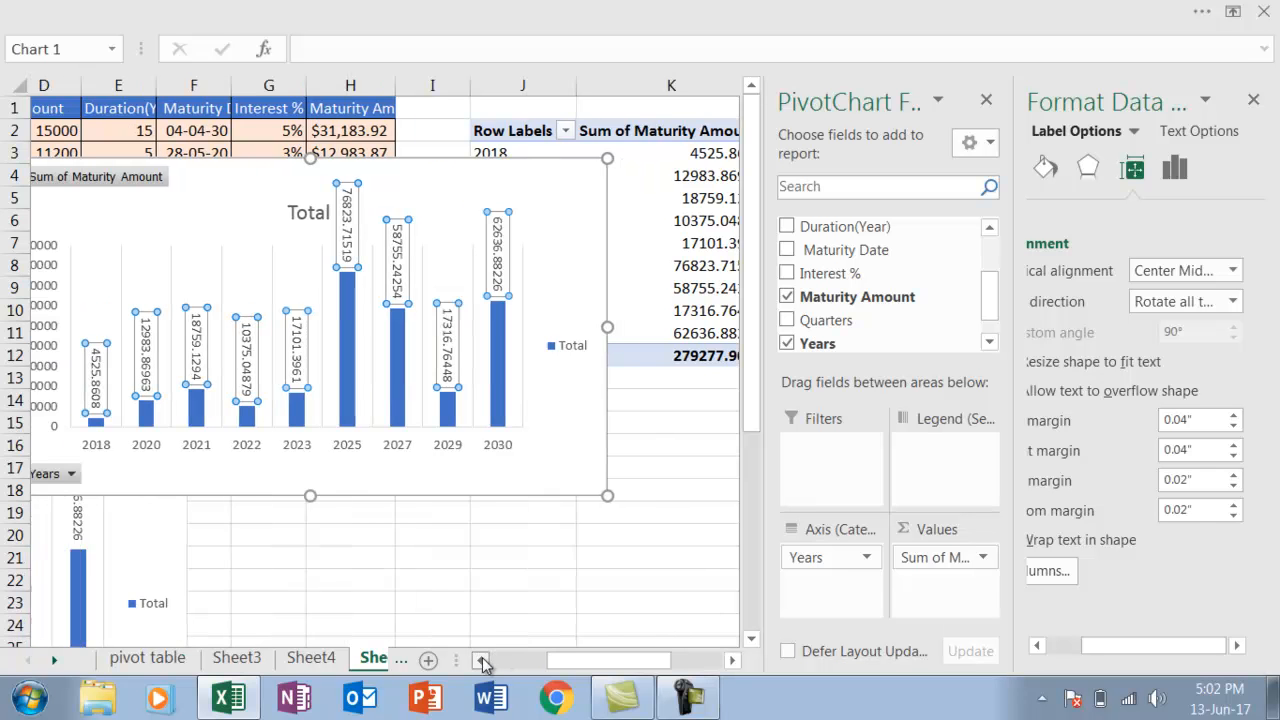
{"action": "left_click", "coordinate": [481, 660]}
{"action": "left_click", "coordinate": [481, 660]}
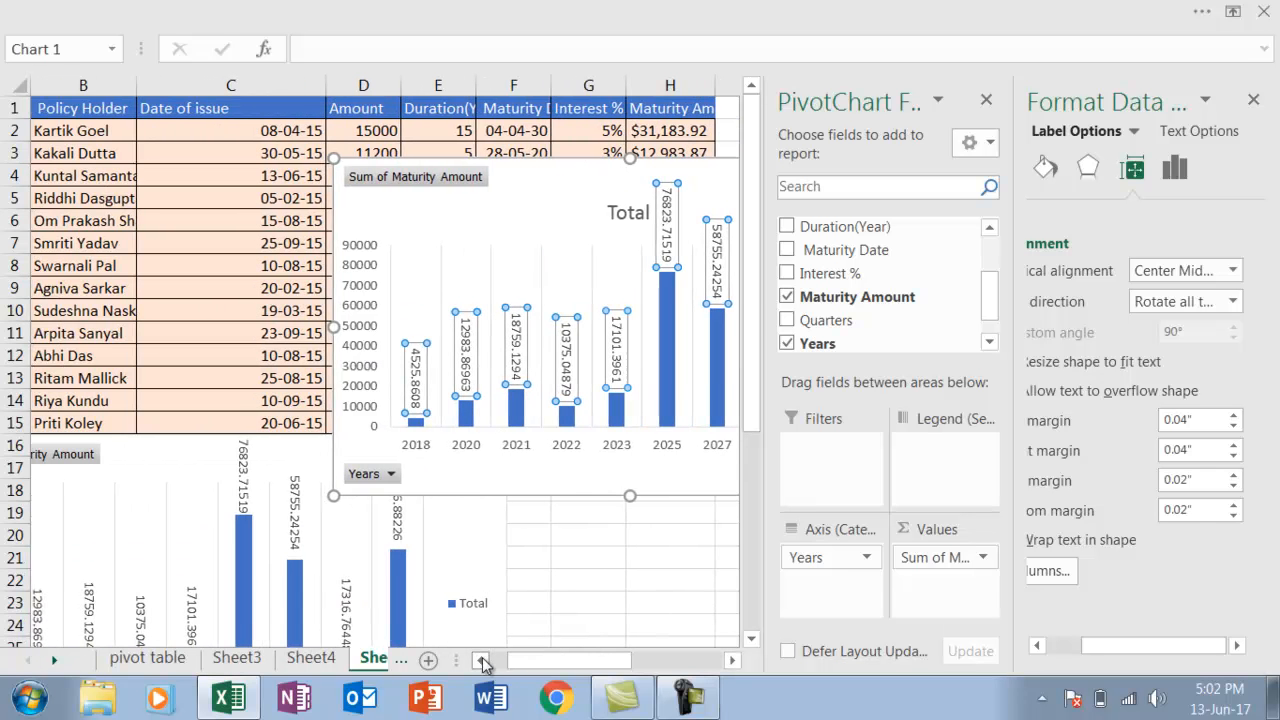
{"action": "left_click", "coordinate": [481, 660]}
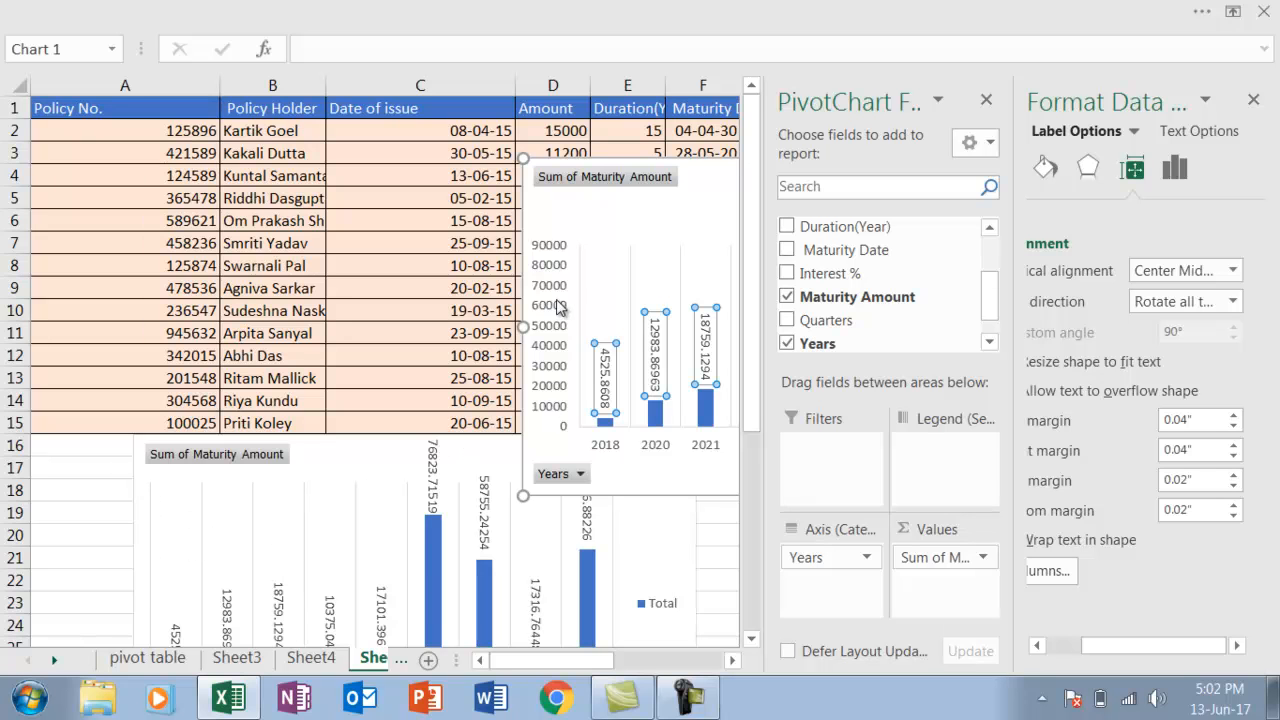
{"action": "left_click_drag", "start_coordinate": [752, 641], "coordinate": [752, 641]}
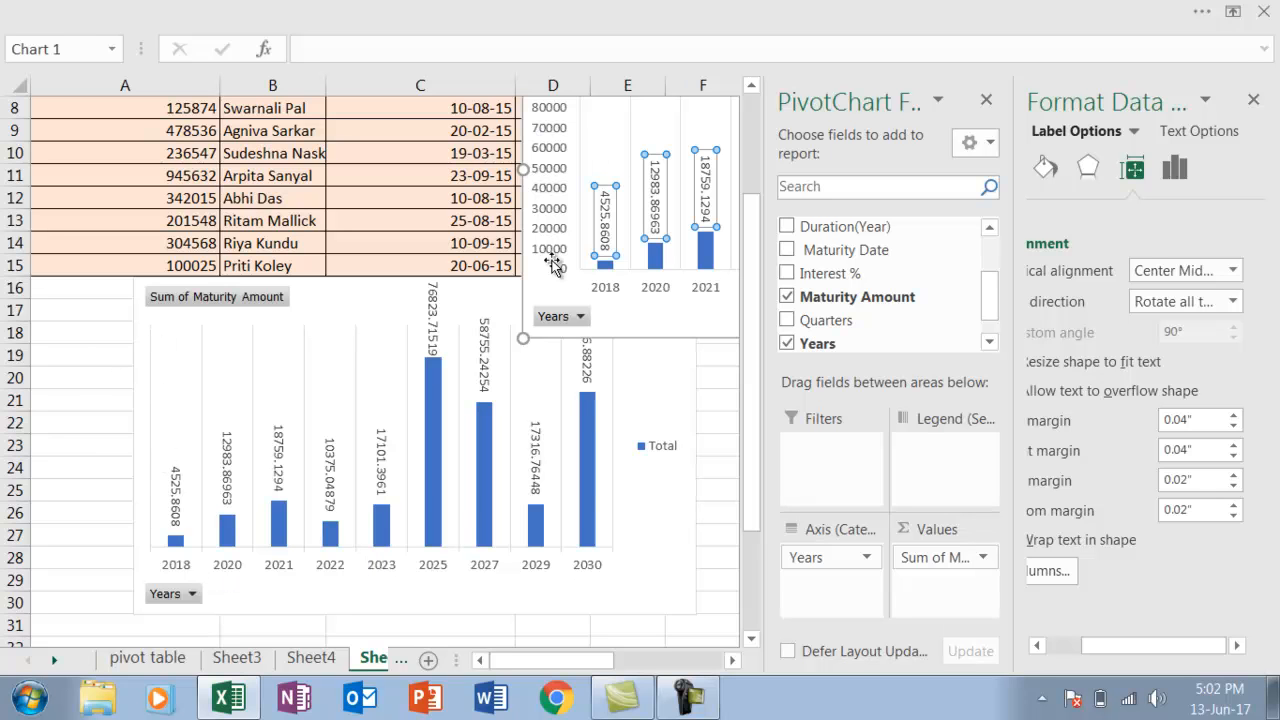
{"action": "left_click", "coordinate": [986, 101]}
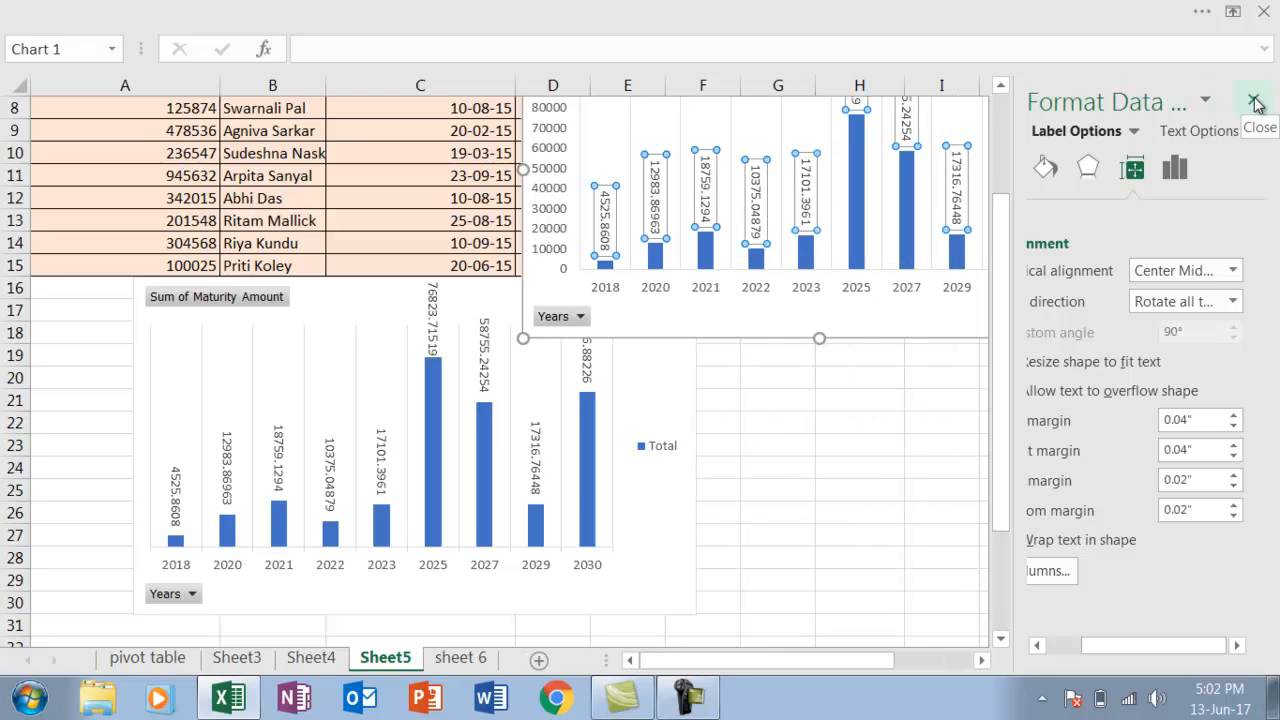
{"action": "left_click", "coordinate": [1255, 102]}
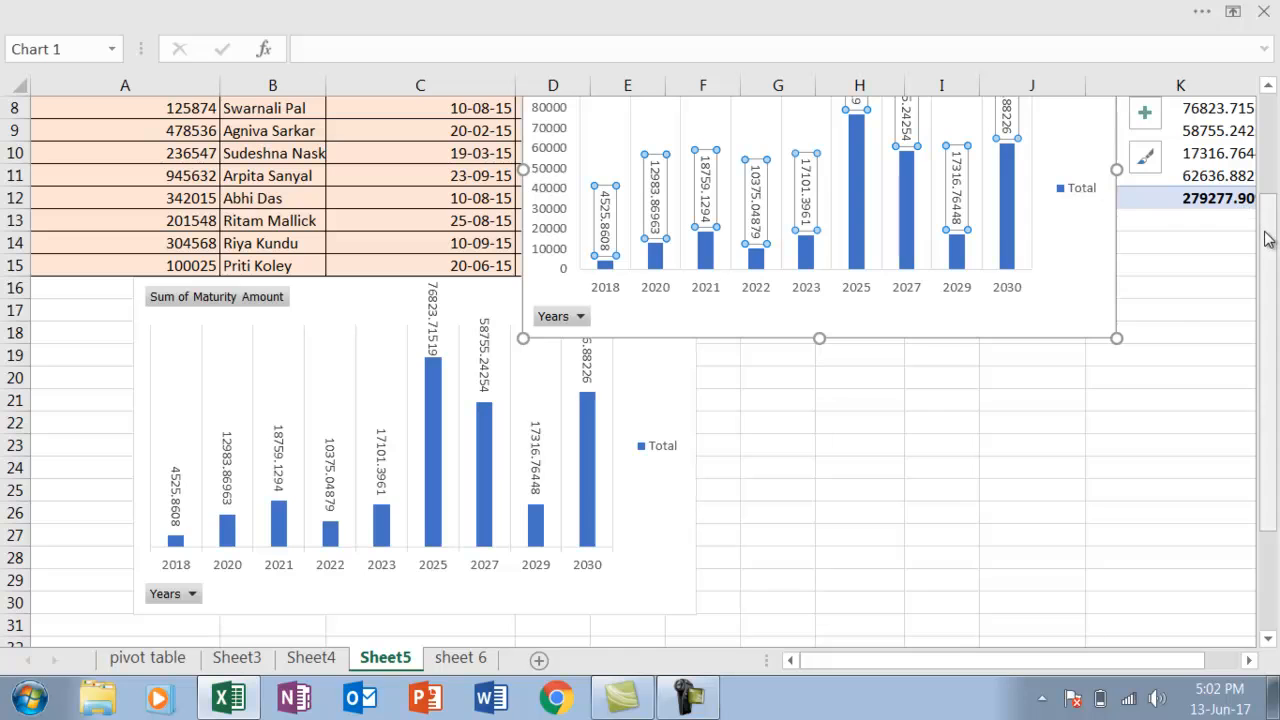
{"action": "scroll", "coordinate": [1265, 238], "scroll_direction": "up", "scroll_amount": 3}
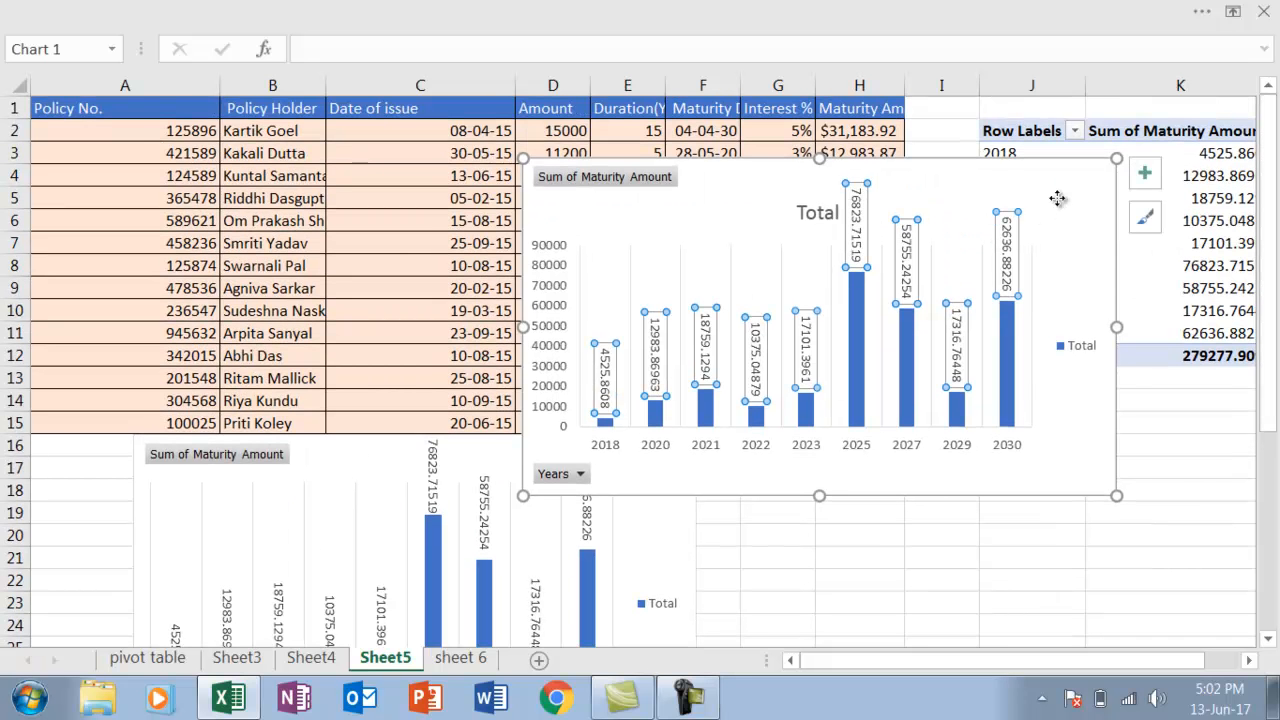
Hide the primary vertical axis of the upper PivotChart, keeping the primary horizontal axis
{"action": "left_click", "coordinate": [1057, 198]}
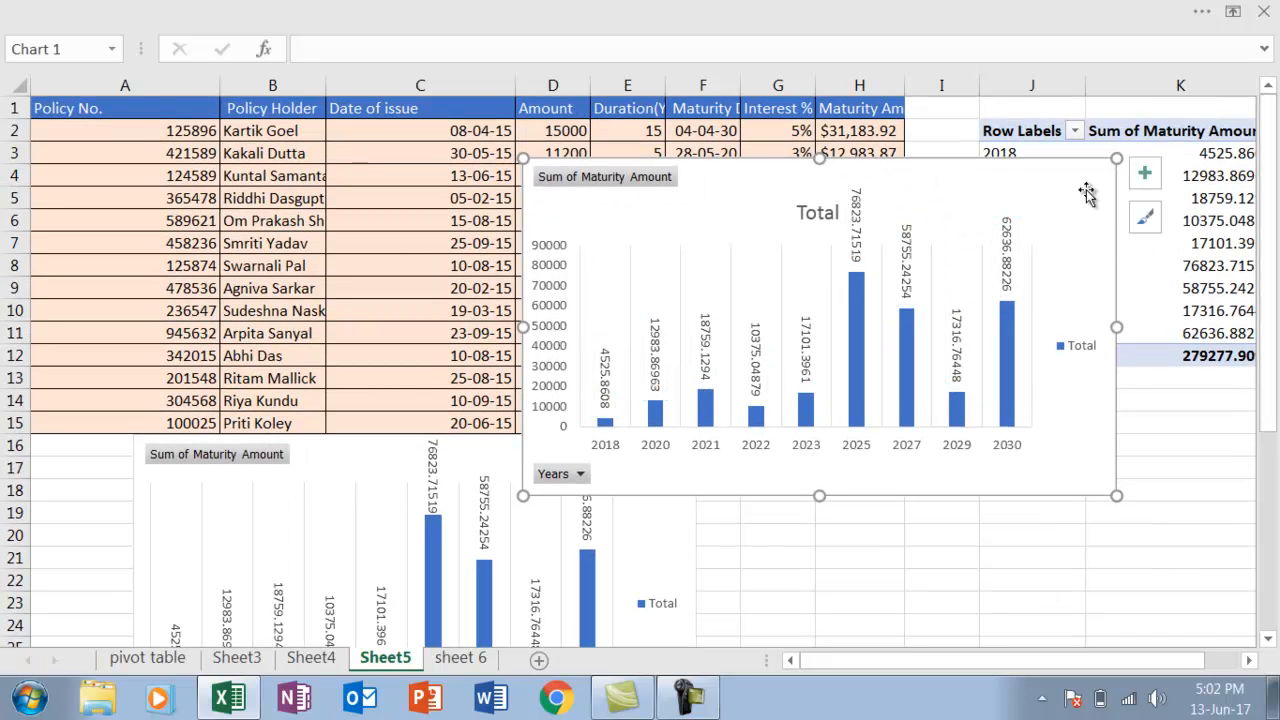
{"action": "left_click", "coordinate": [1144, 176]}
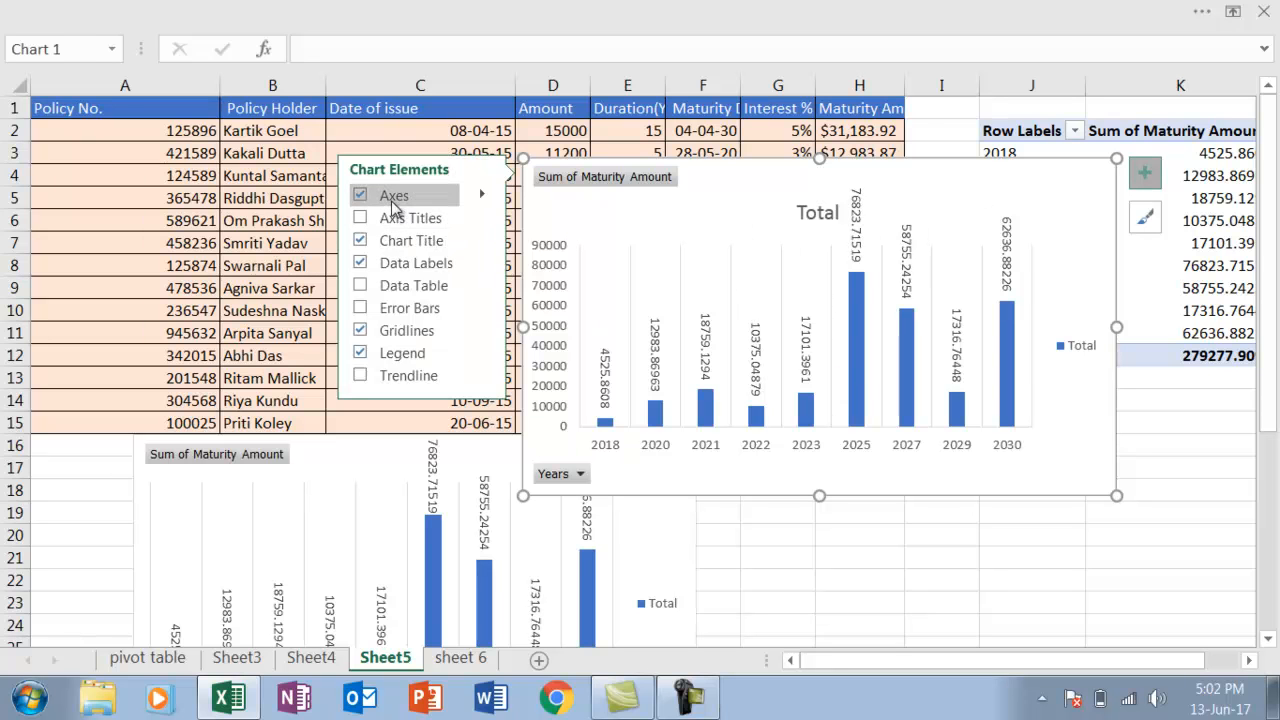
{"action": "left_click", "coordinate": [481, 195]}
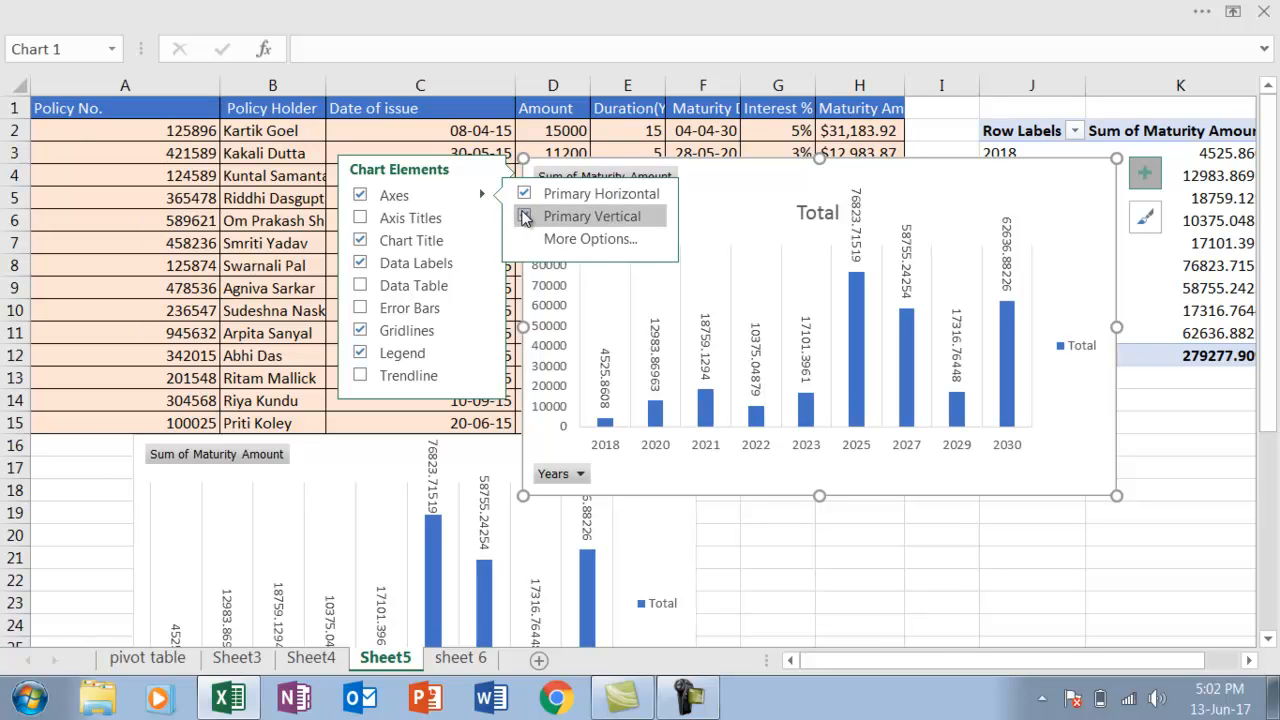
{"action": "left_click", "coordinate": [523, 217]}
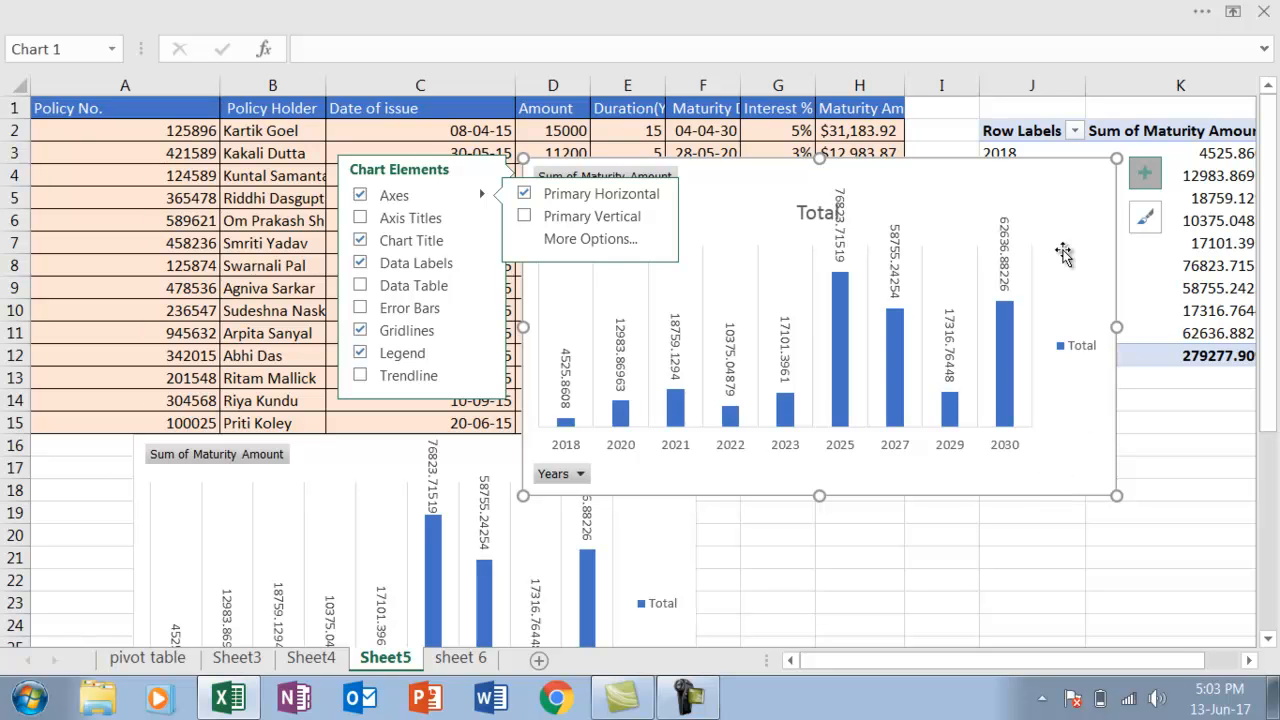
{"action": "key", "text": "Escape"}
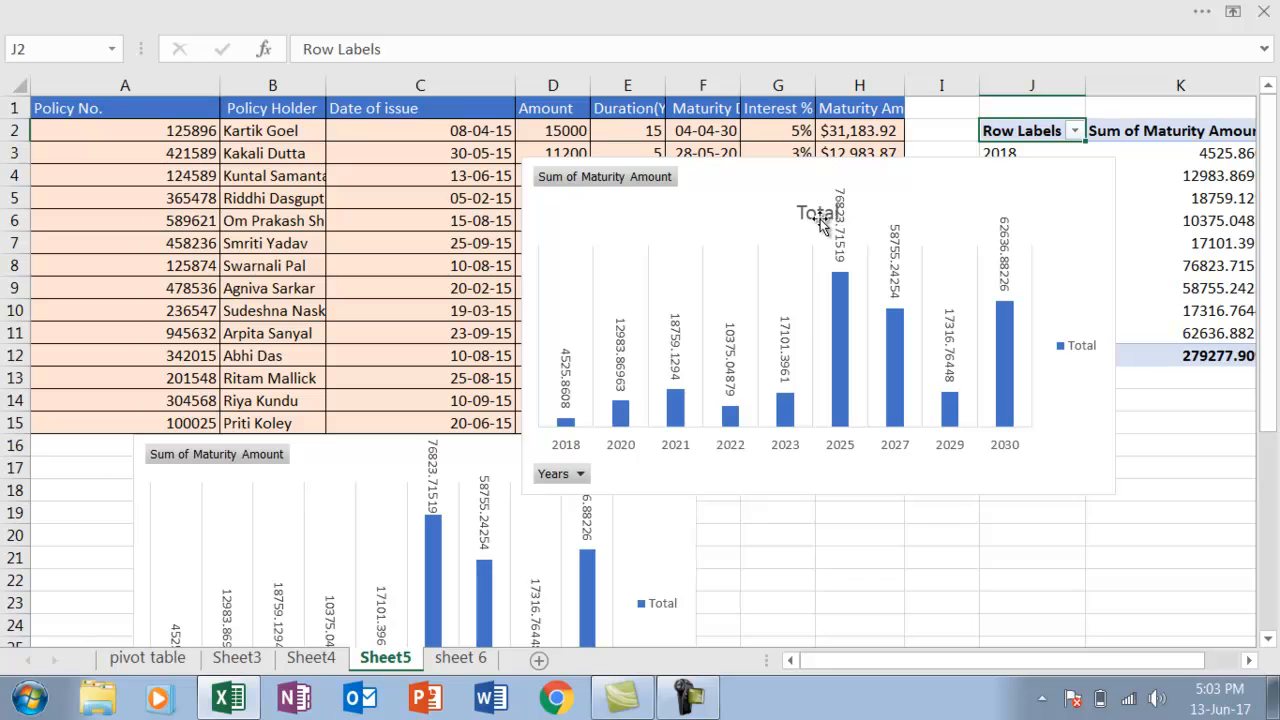
Remove the chart title from the upper Maturity Amount PivotChart and deselect the chart
{"action": "left_click", "coordinate": [1040, 200]}
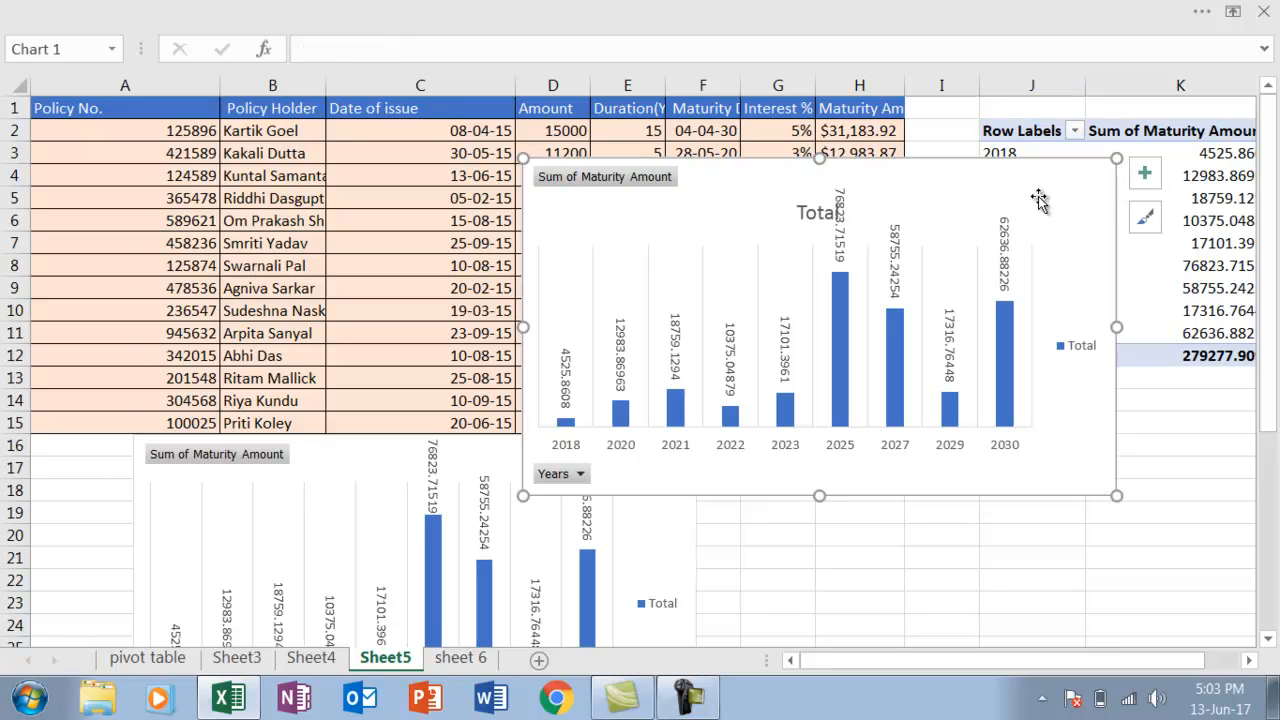
{"action": "left_click", "coordinate": [1145, 176]}
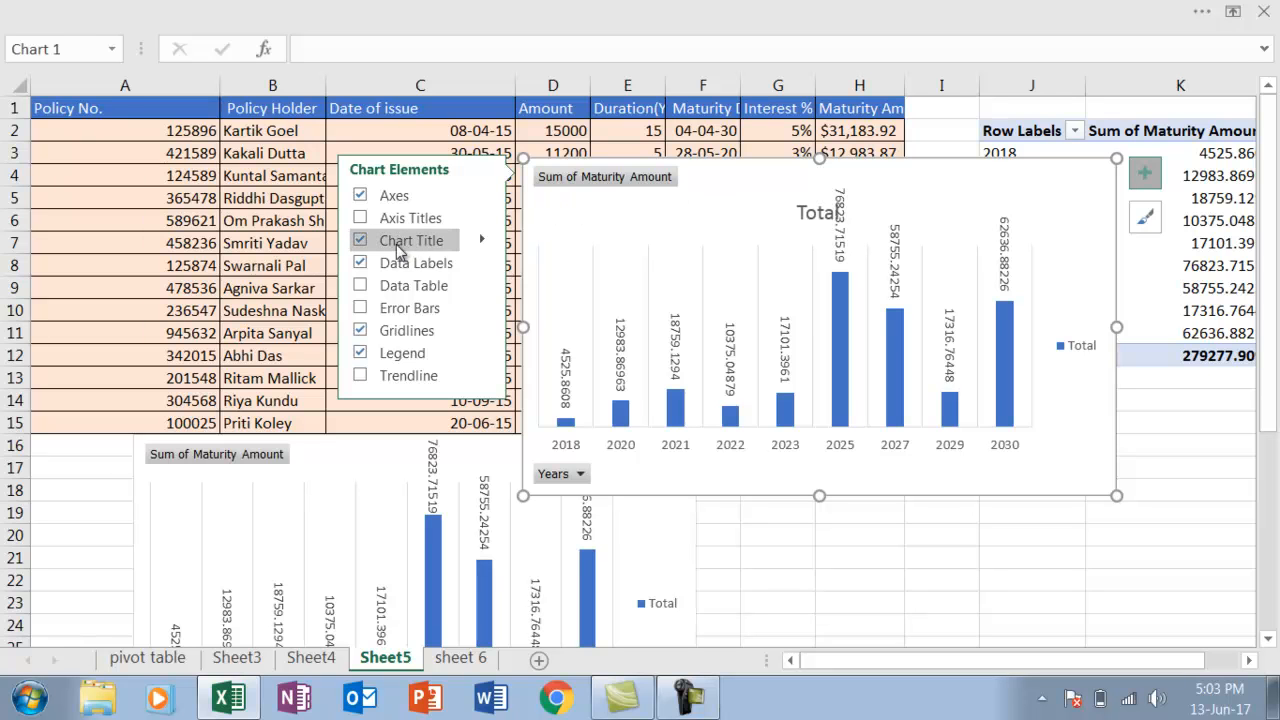
{"action": "left_click", "coordinate": [360, 242]}
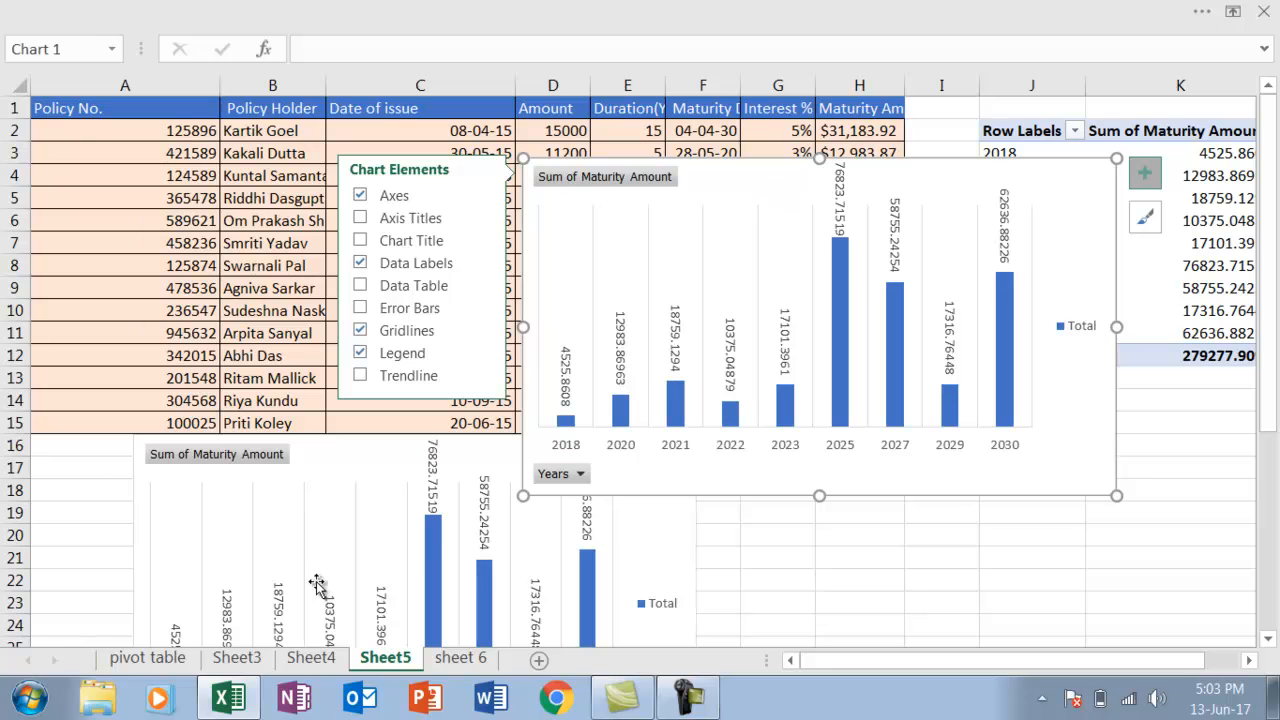
{"action": "left_click", "coordinate": [642, 402]}
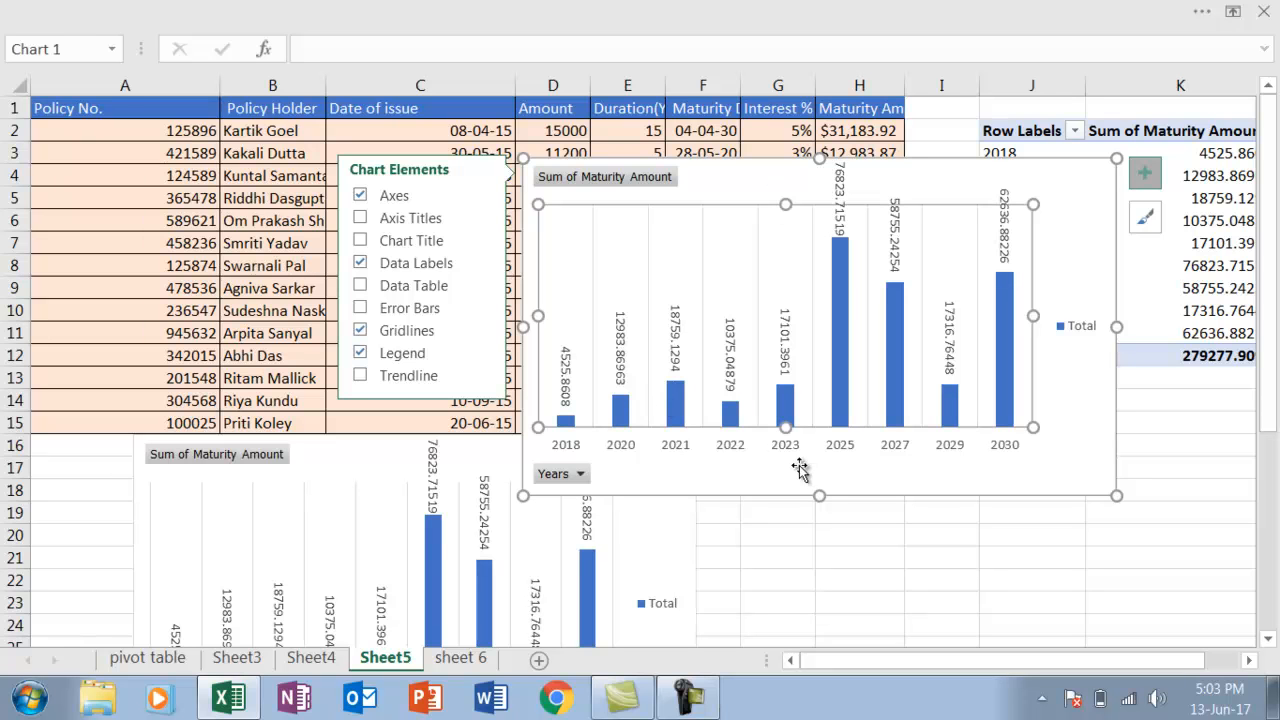
{"action": "left_click", "coordinate": [838, 532]}
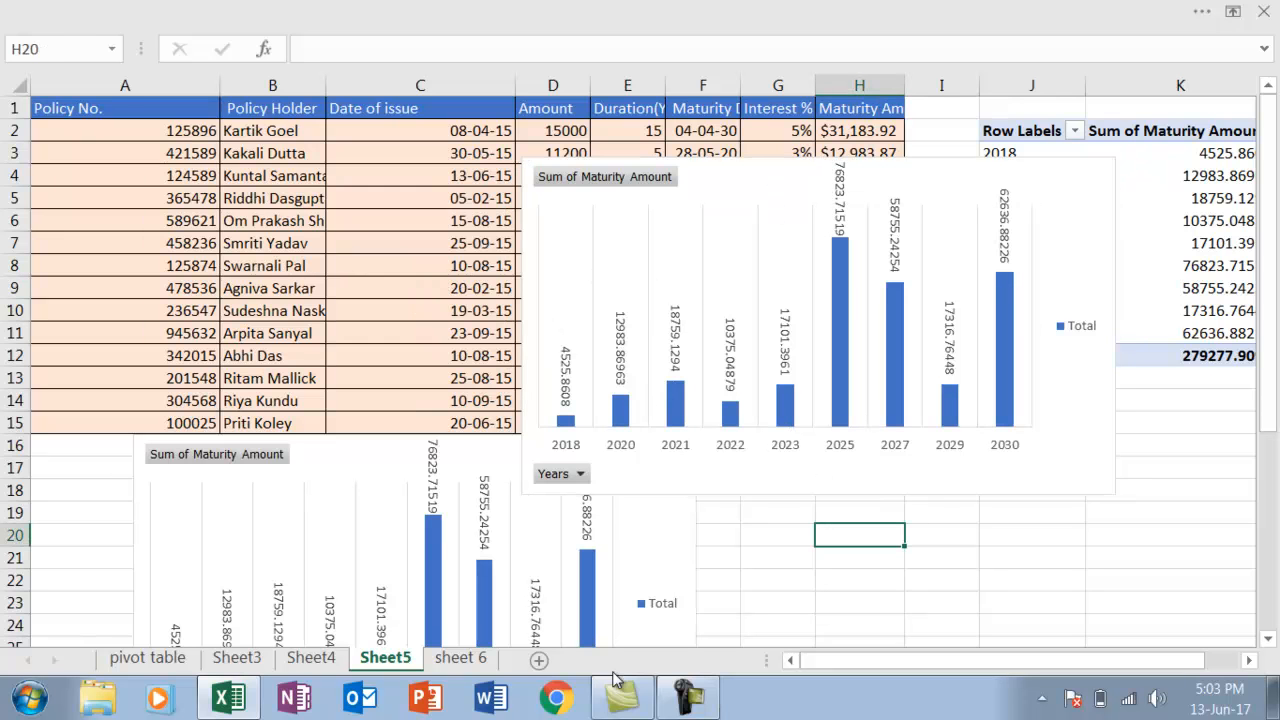
Switch to sheet 6 and go to the doj column in the table at the start of the sheet
{"action": "left_click", "coordinate": [462, 658]}
{"action": "left_click", "coordinate": [450, 507]}
{"action": "key", "text": "Up"}
{"action": "key", "text": "Up"}
{"action": "key", "text": "Up"}
{"action": "key", "text": "Up"}
{"action": "key", "text": "Up"}
{"action": "key", "text": "Up"}
{"action": "key", "text": "Up"}
{"action": "key", "text": "Up"}
{"action": "key", "text": "Up"}
{"action": "key", "text": "Up"}
{"action": "key", "text": "Up"}
{"action": "key", "text": "Up"}
{"action": "key", "text": "Up"}
{"action": "key", "text": "Up"}
{"action": "key", "text": "Up"}
{"action": "key", "text": "Up"}
{"action": "key", "text": "Up"}
{"action": "key", "text": "Up"}
{"action": "key", "text": "Up"}
{"action": "key", "text": "Up"}
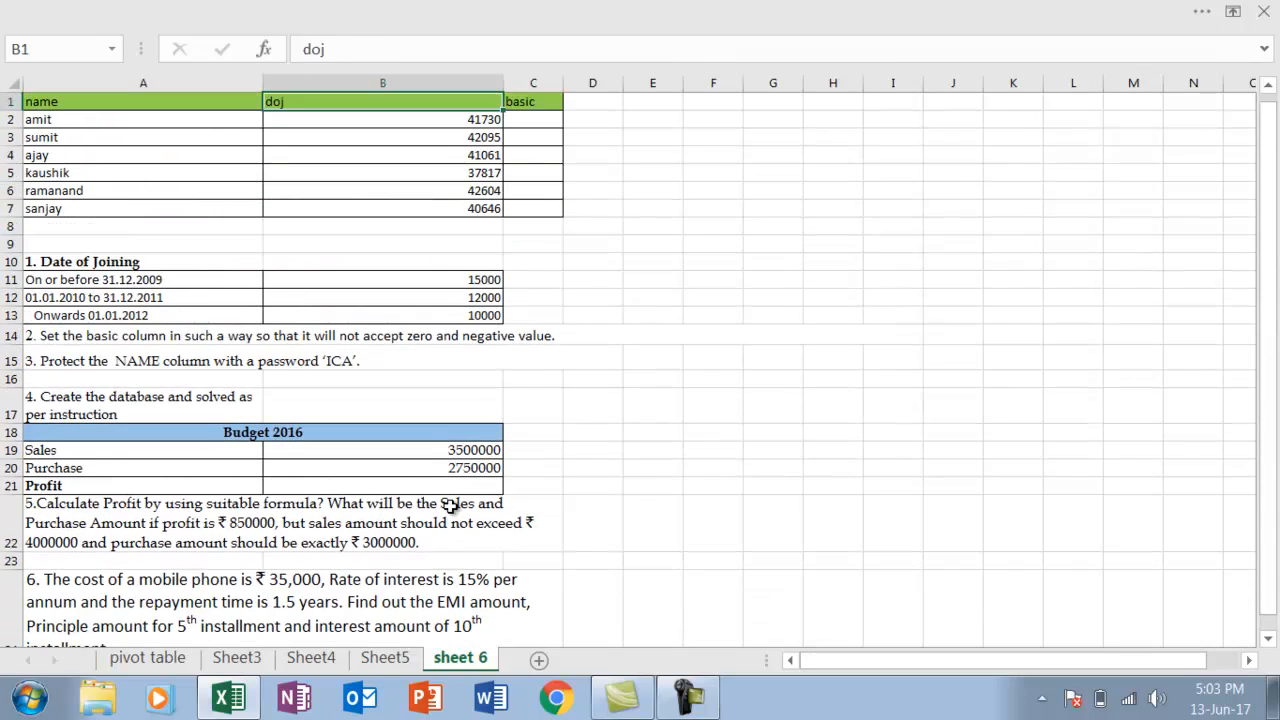
{"action": "key", "text": "Down"}
{"action": "key", "text": "Down"}
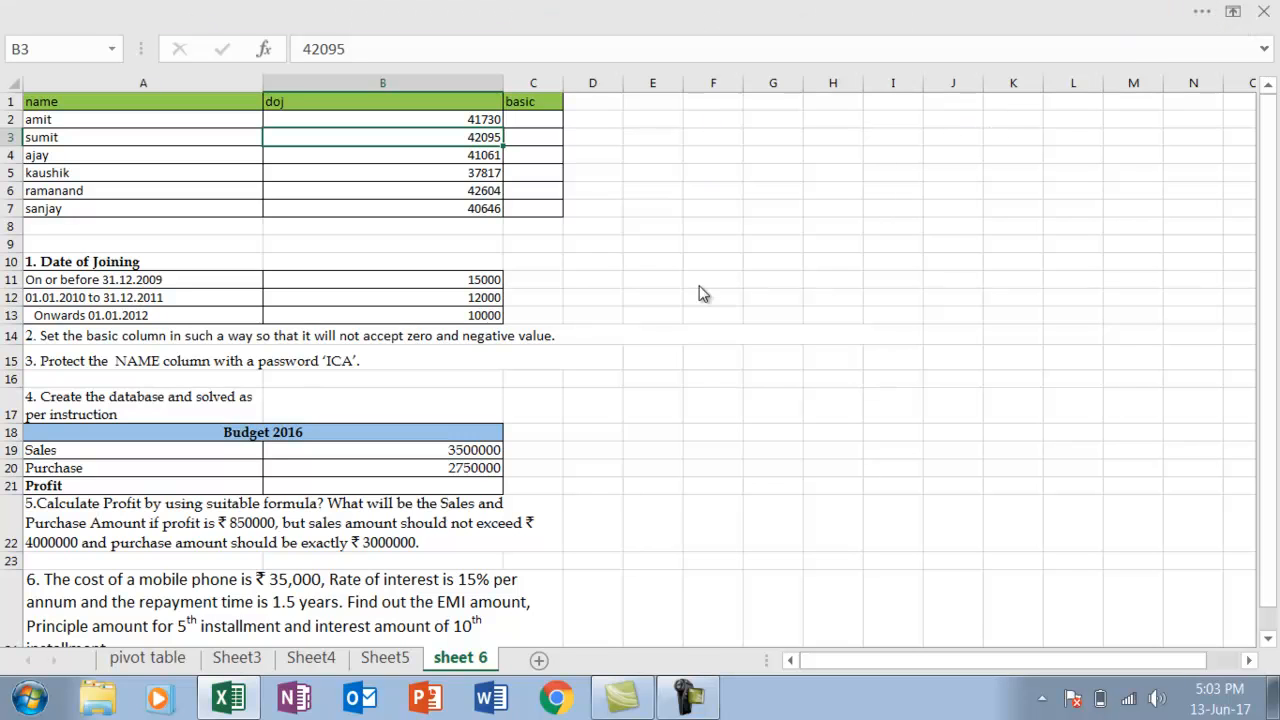
Format the doj values in B2:B7 as short dates
{"action": "left_click", "coordinate": [442, 118]}
{"action": "key", "text": "shift+Down"}
{"action": "key", "text": "shift+Down"}
{"action": "key", "text": "shift+Down"}
{"action": "key", "text": "shift+Down"}
{"action": "key", "text": "shift+Down"}
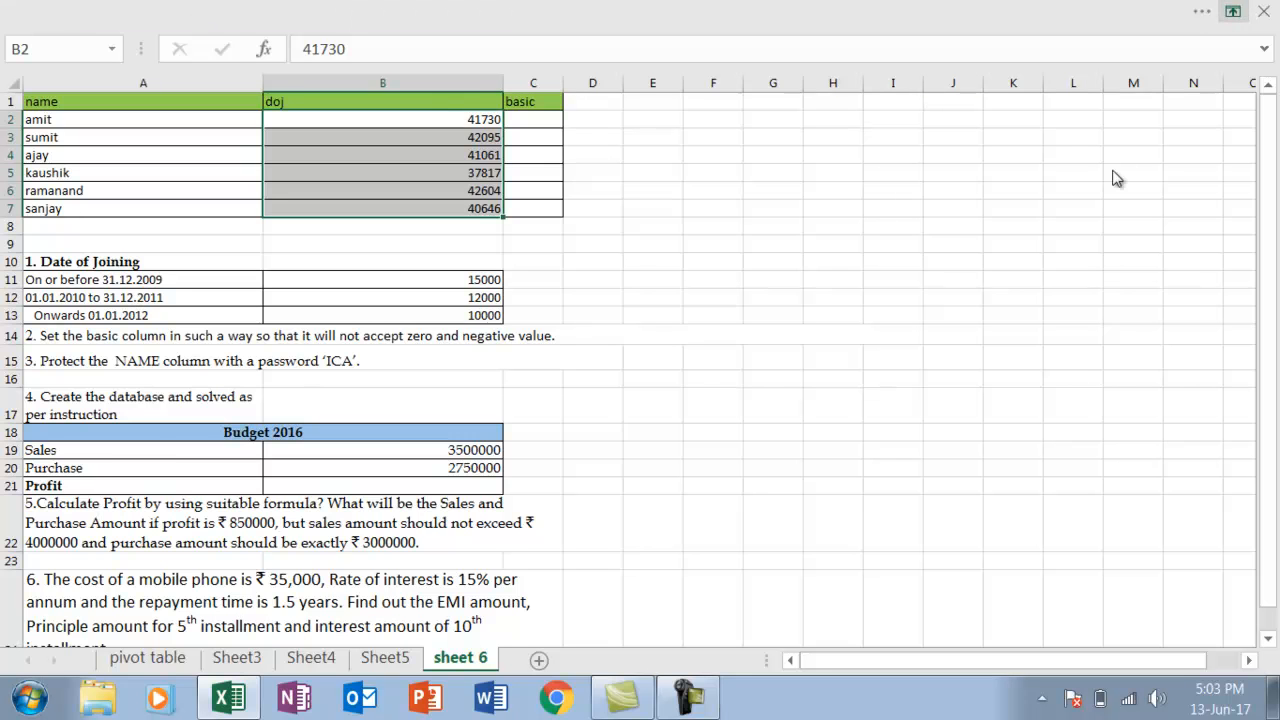
{"action": "left_click", "coordinate": [1115, 178]}
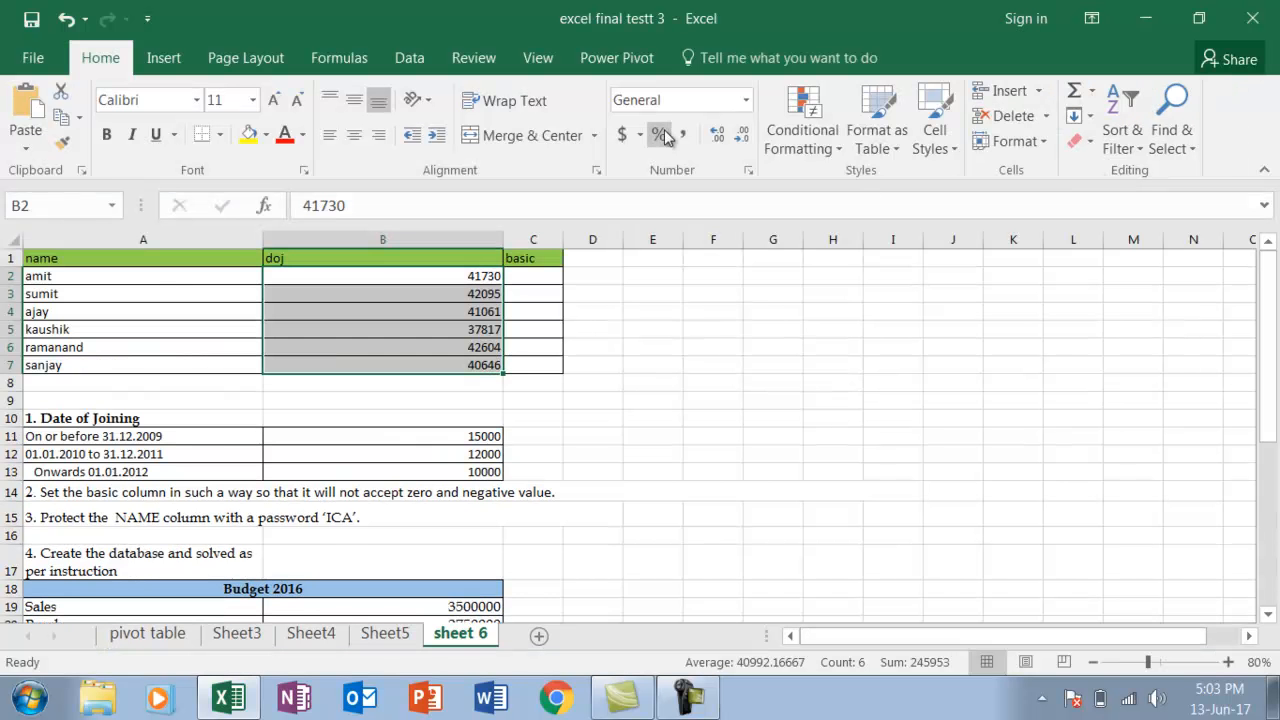
{"action": "left_click", "coordinate": [746, 101]}
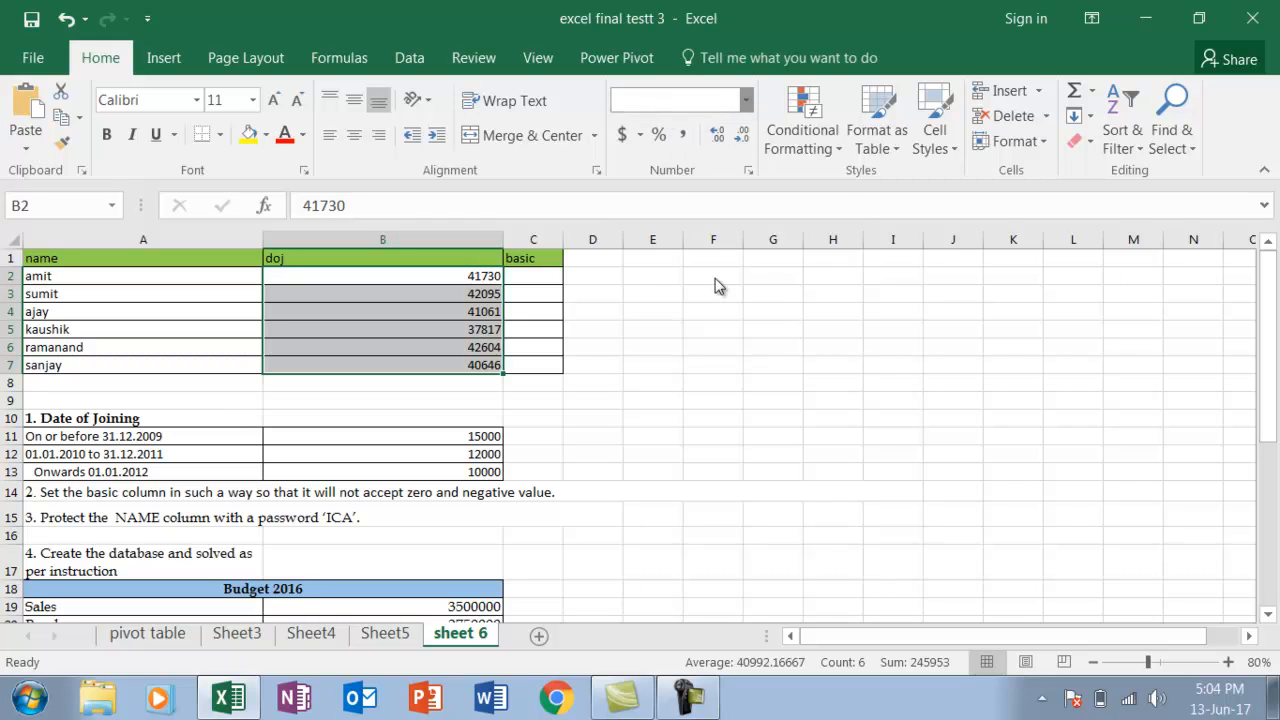
{"action": "left_click", "coordinate": [702, 334]}
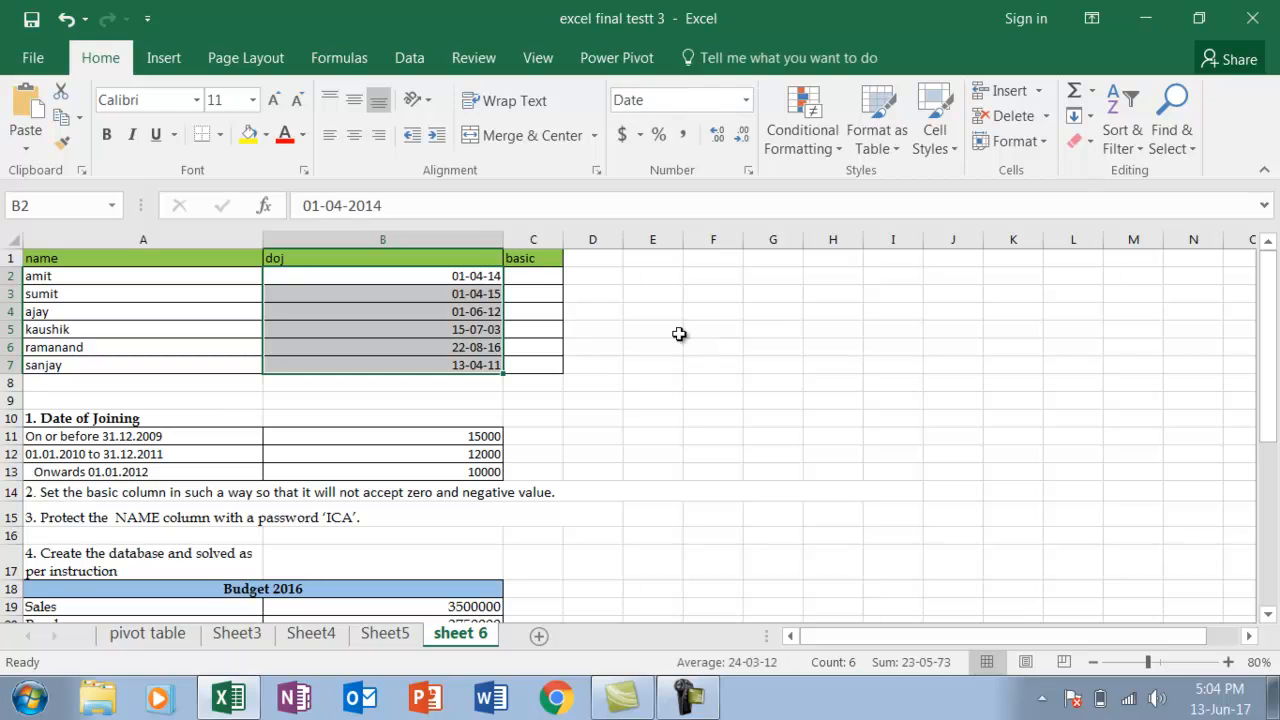
{"action": "left_click", "coordinate": [554, 361]}
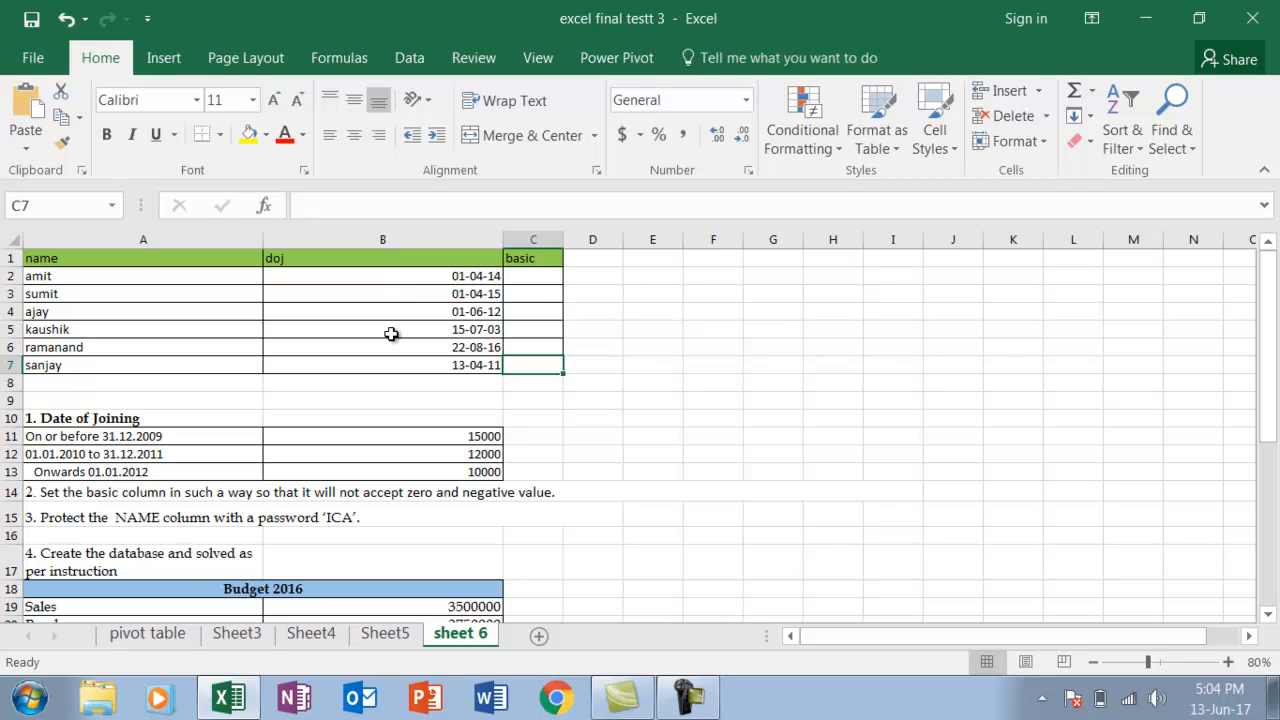
Check the basic amounts per joining-date slab and begin an IF formula in C2 testing whether B2 is less than a DATEVALUE
{"action": "left_click", "coordinate": [541, 278]}
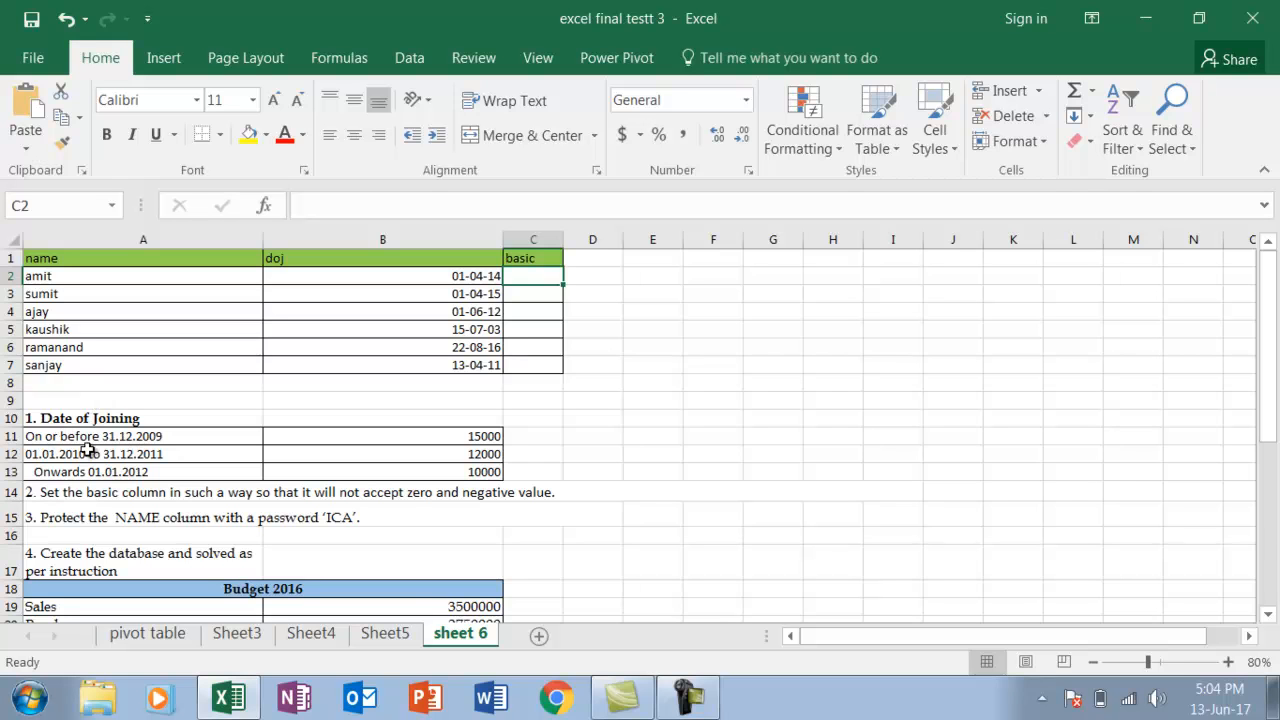
{"action": "left_click", "coordinate": [409, 442]}
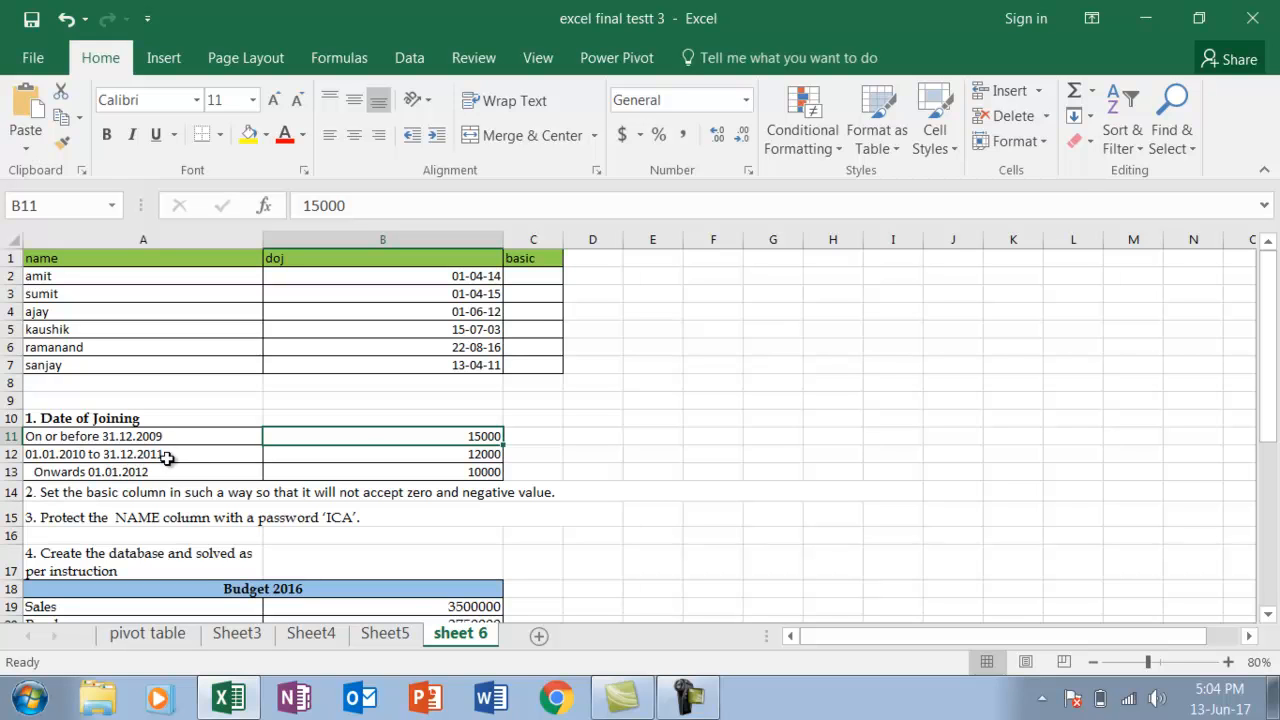
{"action": "left_click", "coordinate": [375, 455]}
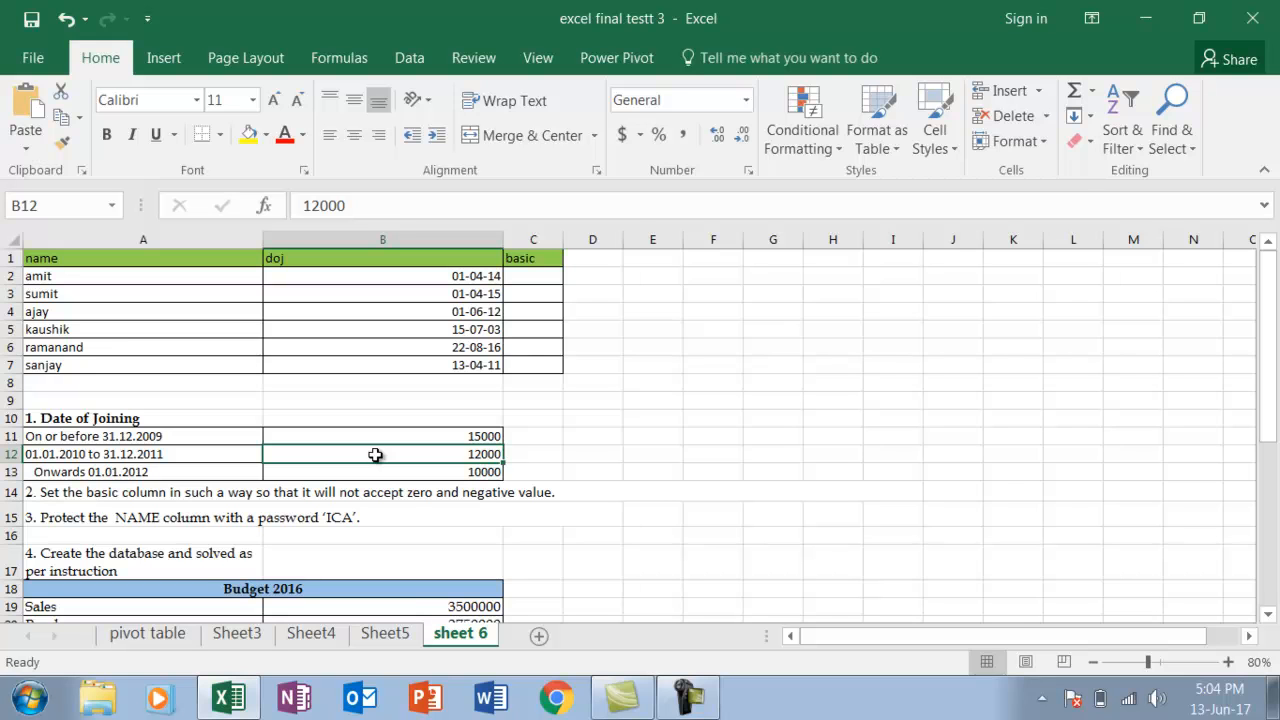
{"action": "left_click", "coordinate": [551, 281]}
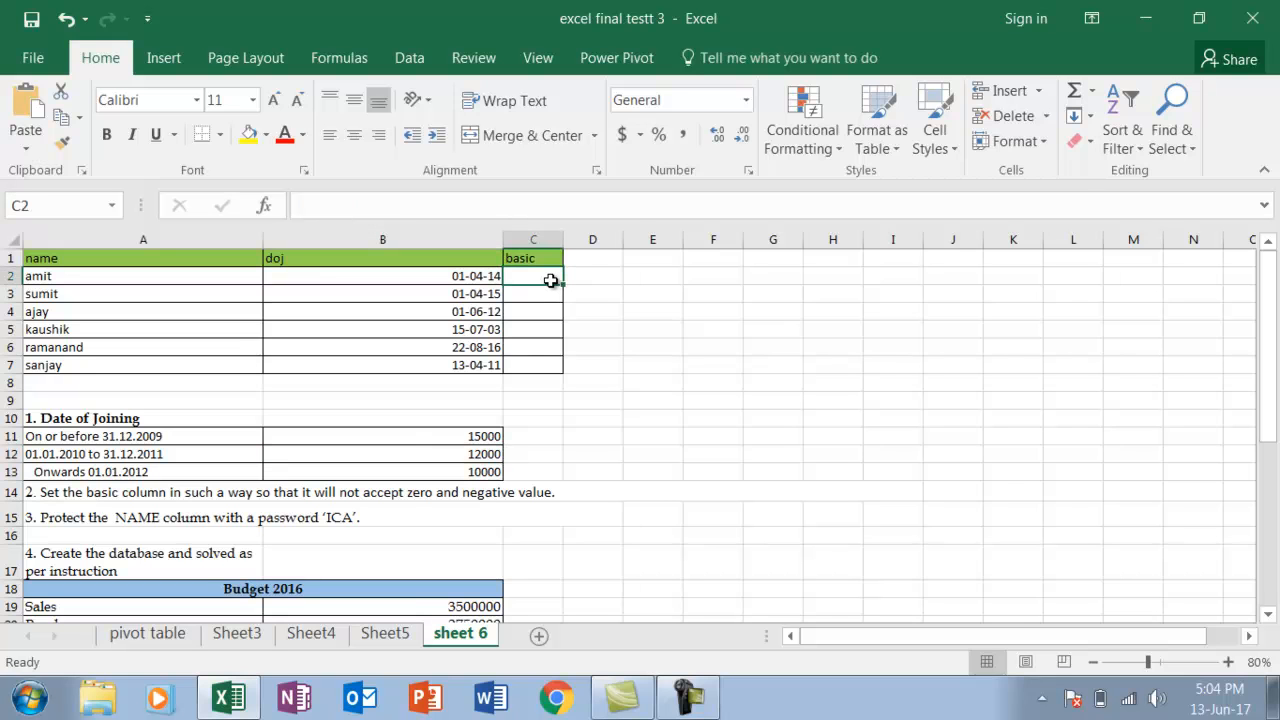
{"action": "type", "text": "=if"}
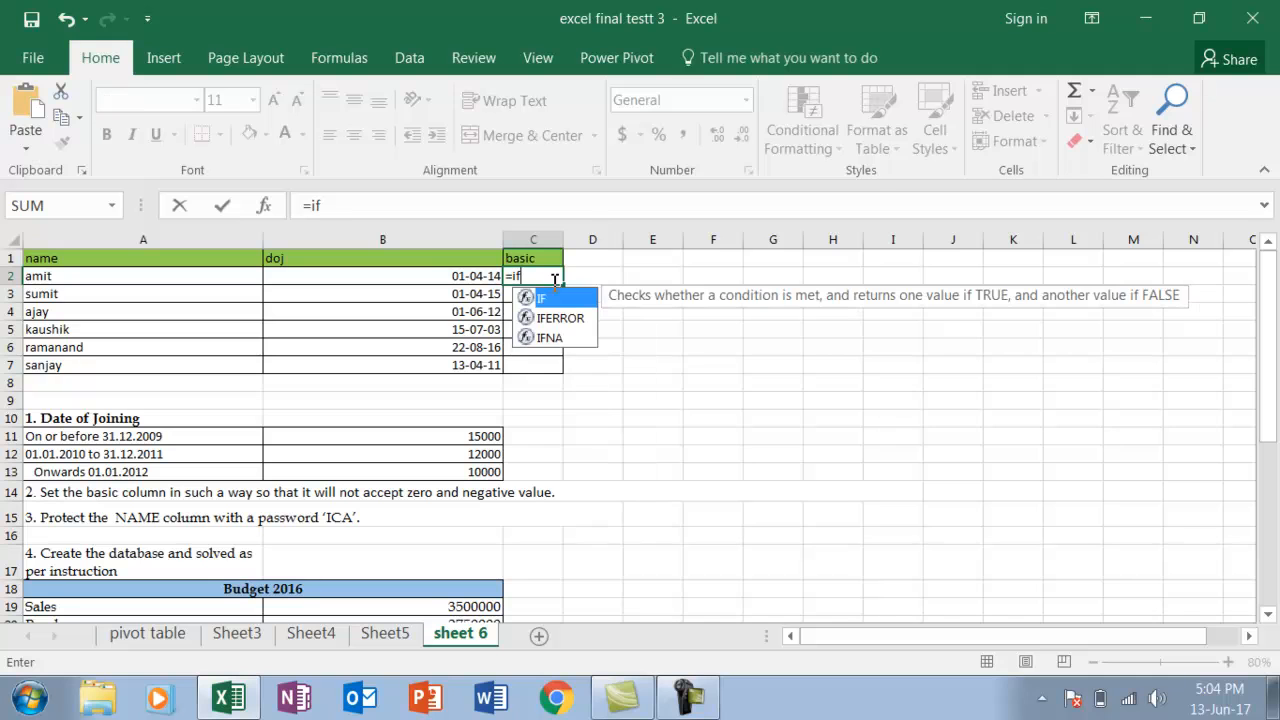
{"action": "type", "text": "("}
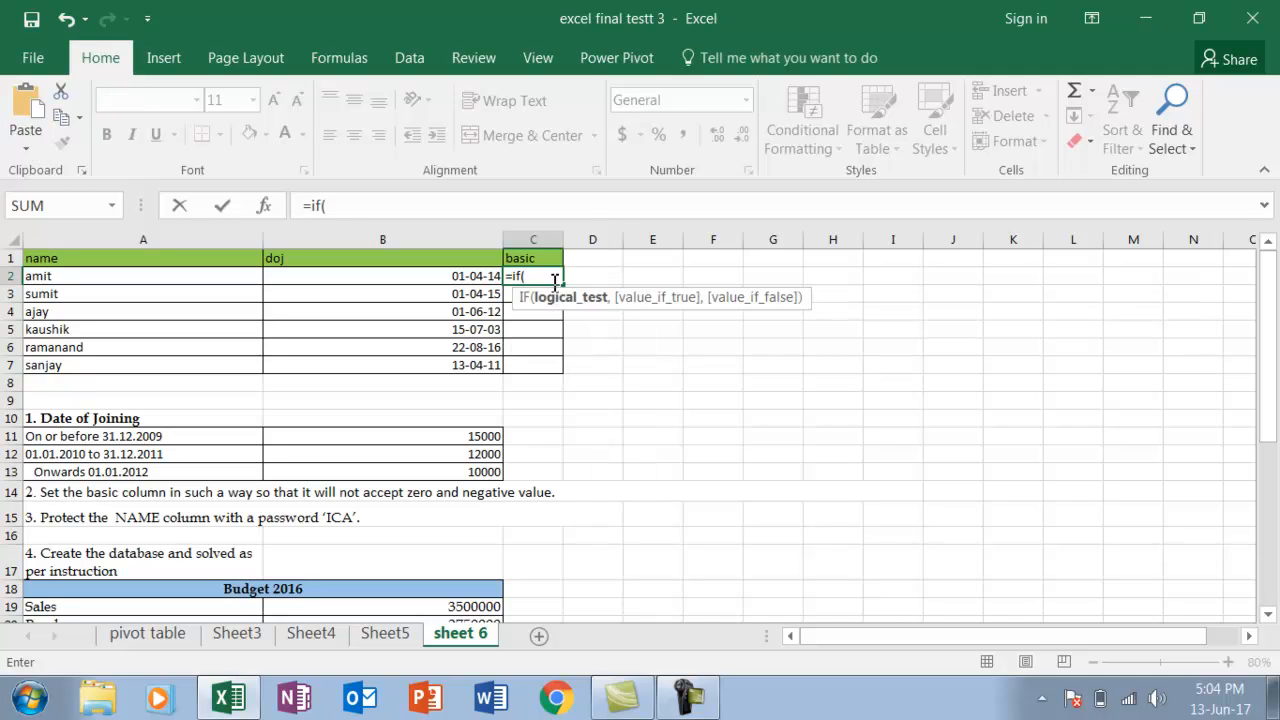
{"action": "left_click", "coordinate": [450, 279]}
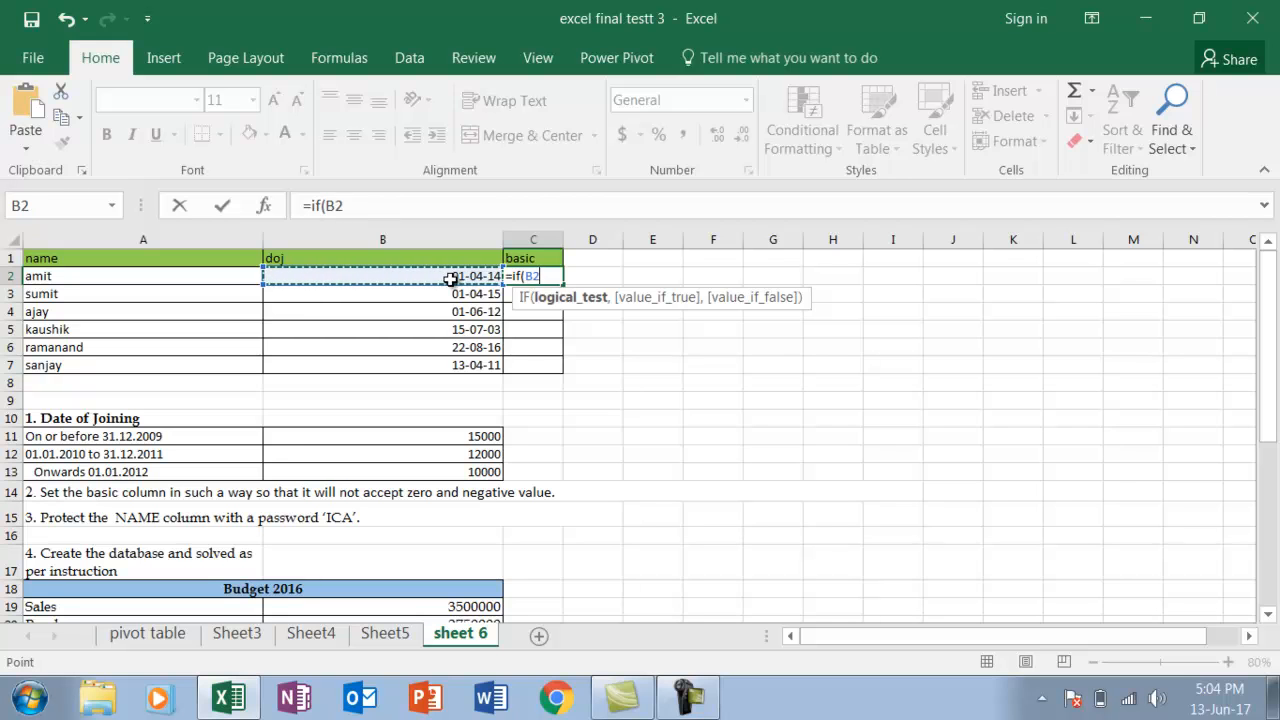
{"action": "type", "text": "<"}
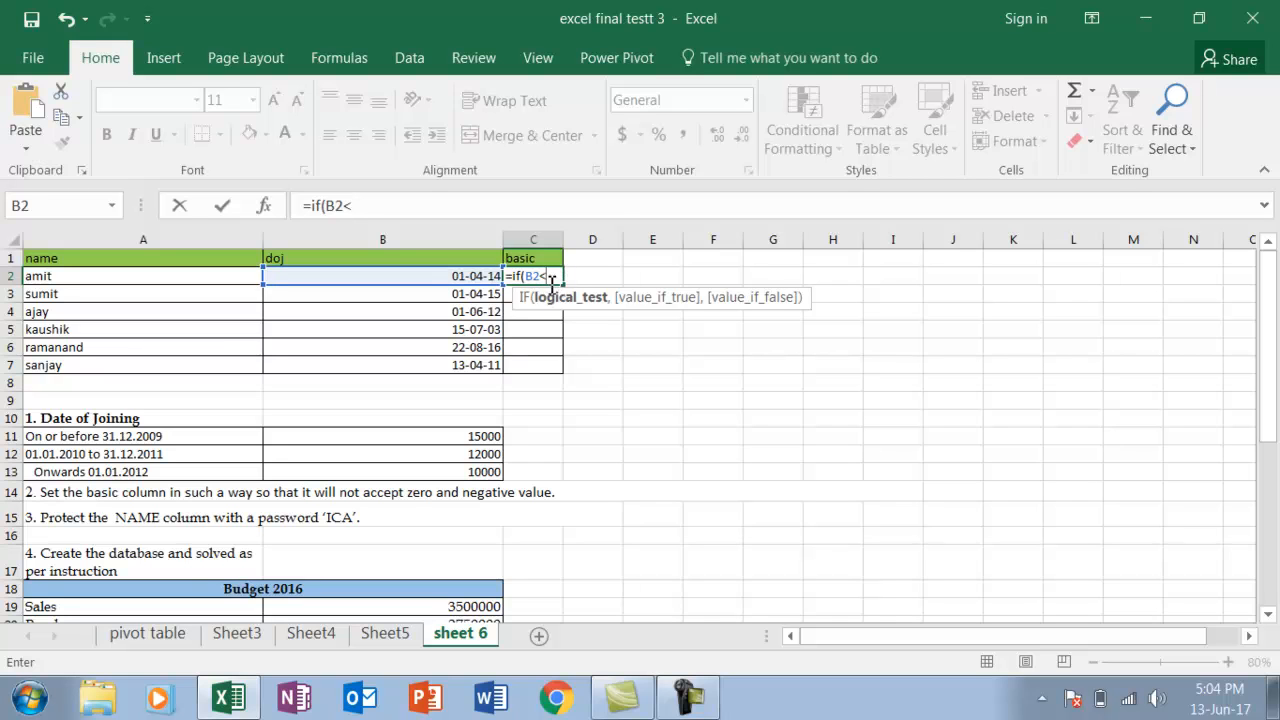
{"action": "type", "text": "datevalue"}
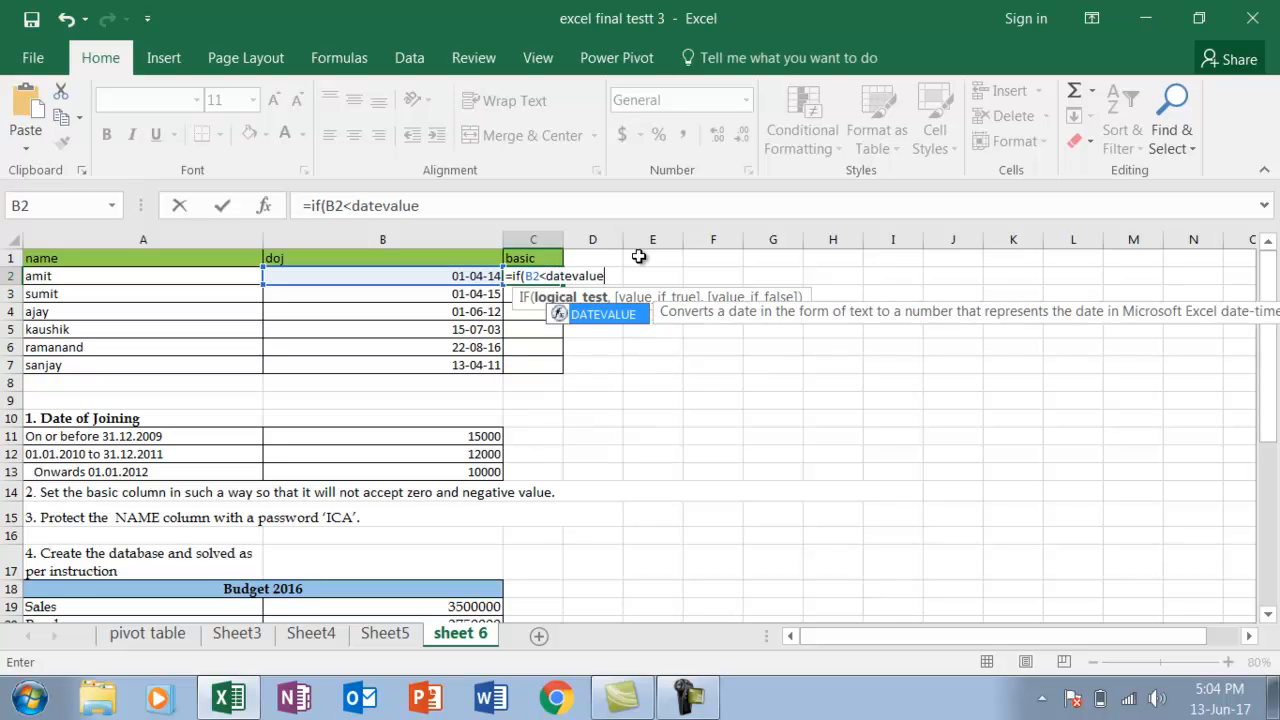
{"action": "type", "text": "("}
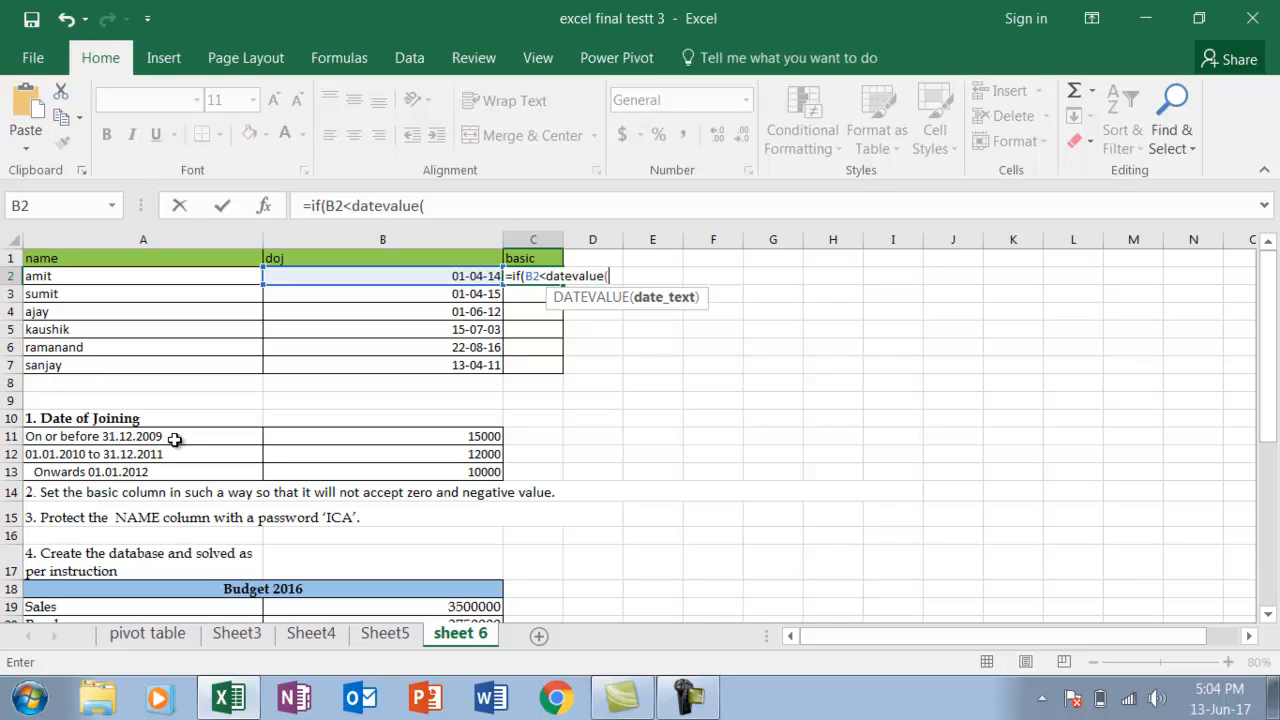
Complete the first test in C2's IF formula with the date "31-12-2009" and give 15000 as the value if true
{"action": "type", "text": "\"31-12-2009"}
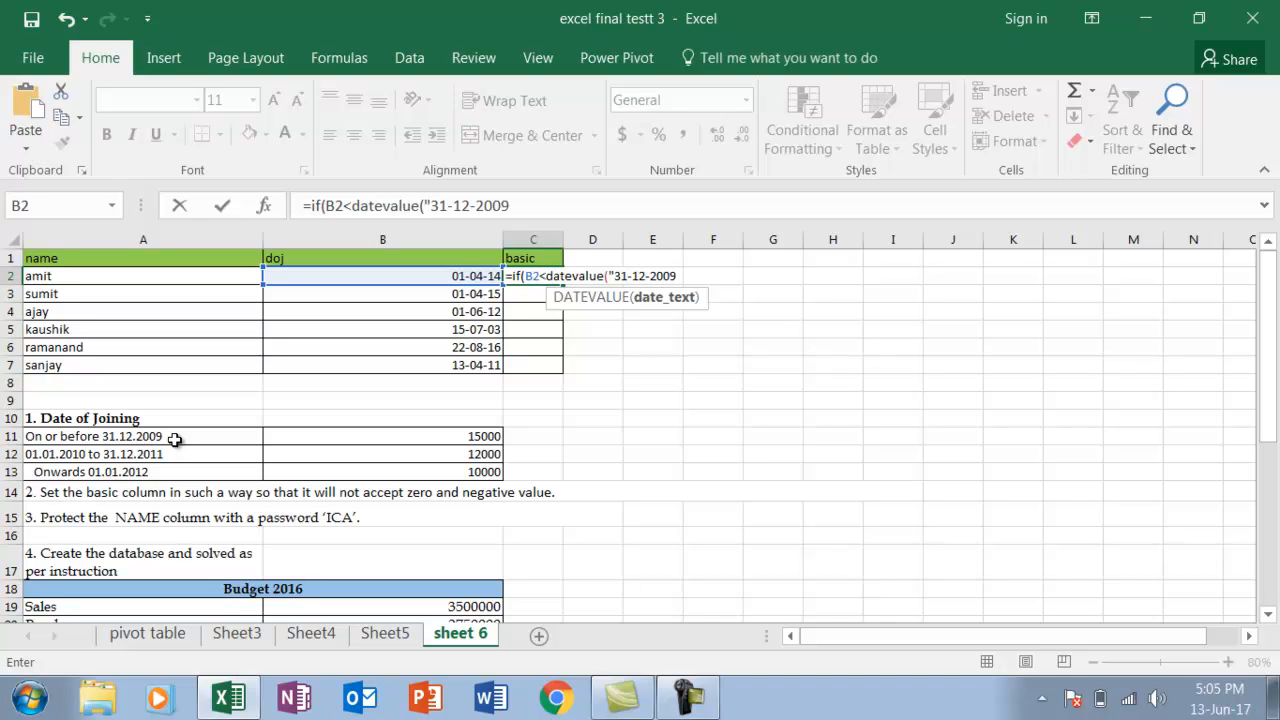
{"action": "type", "text": "\")"}
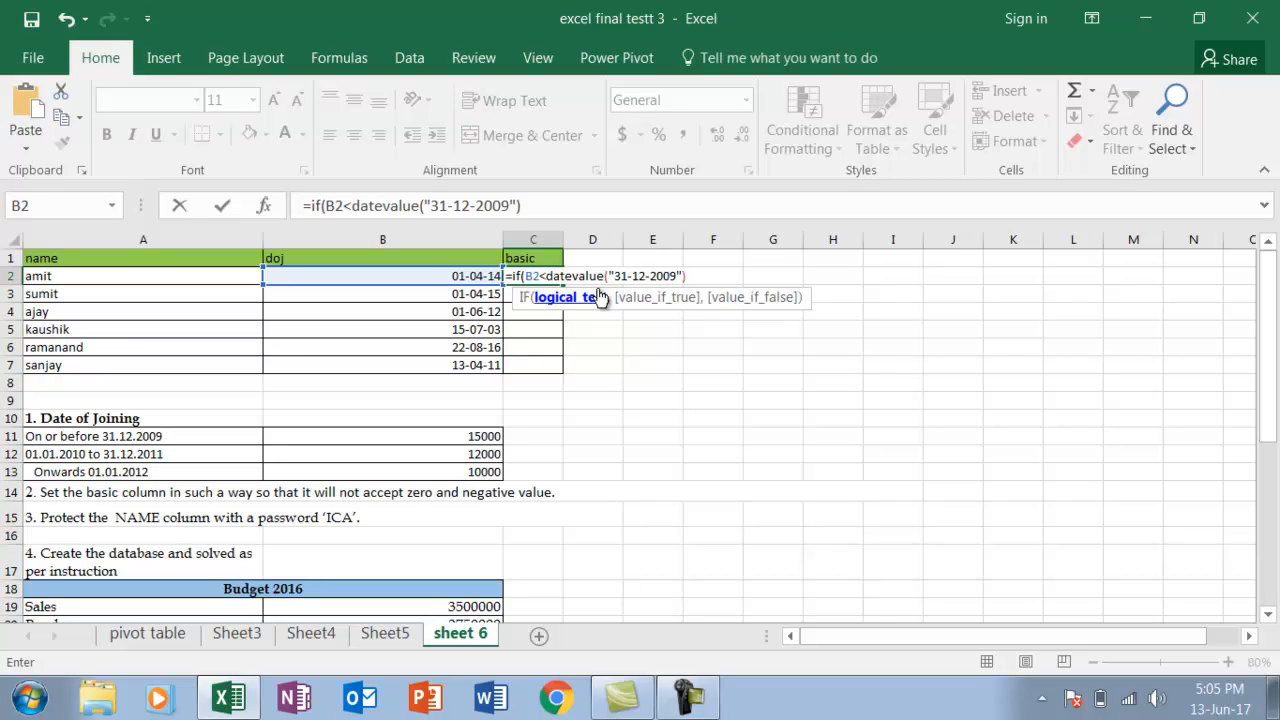
{"action": "type", "text": ","}
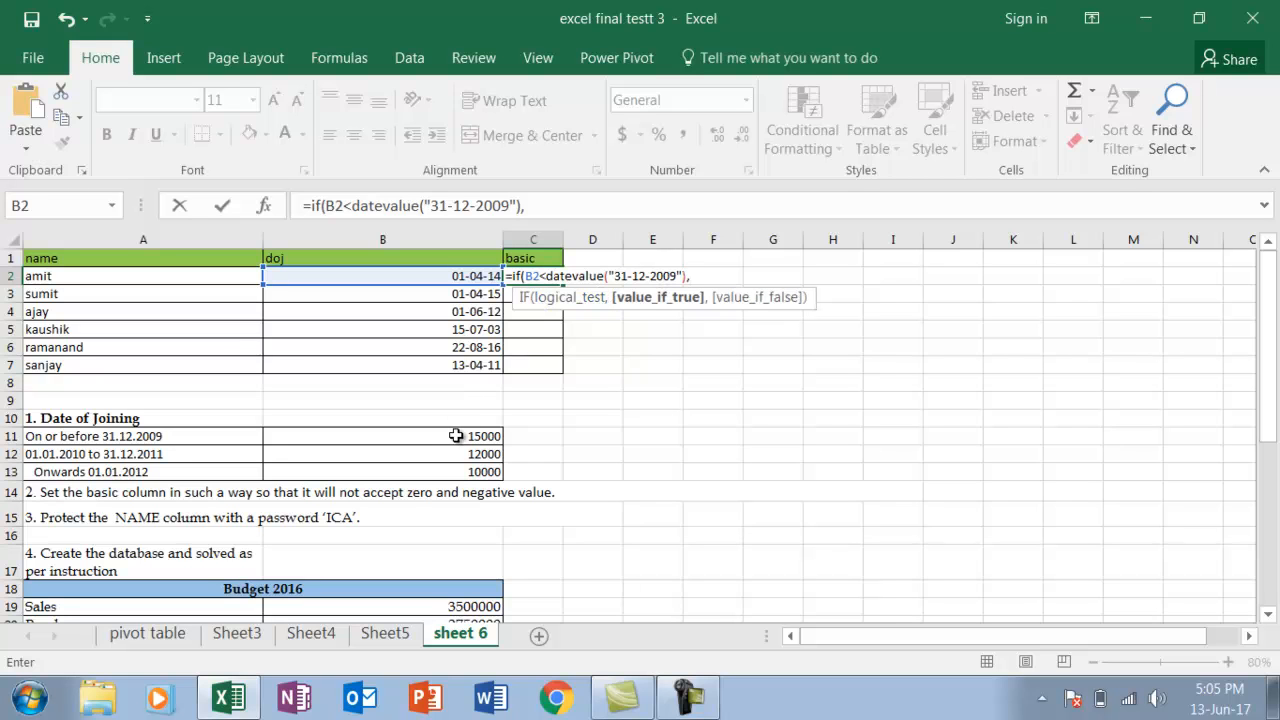
{"action": "type", "text": "15000,"}
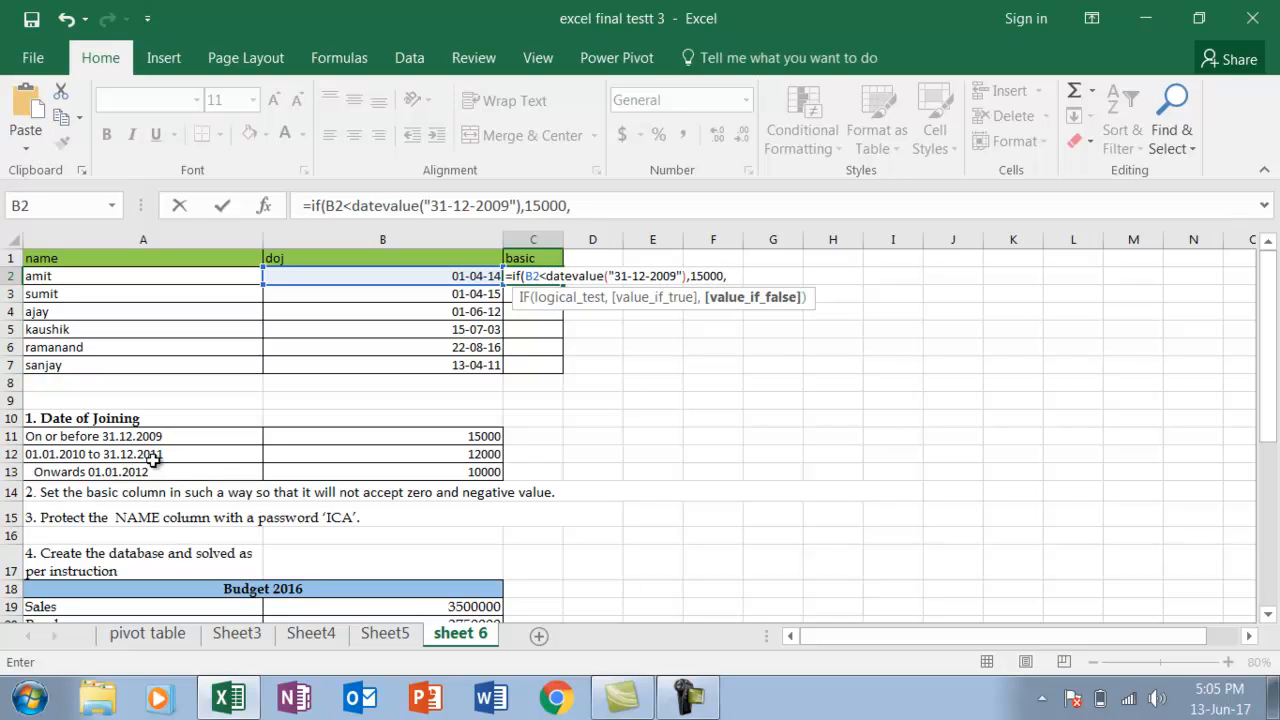
Nest a second IF in C2's formula testing whether B2 is less than DATEVALUE("31-12-2011")
{"action": "type", "text": "if("}
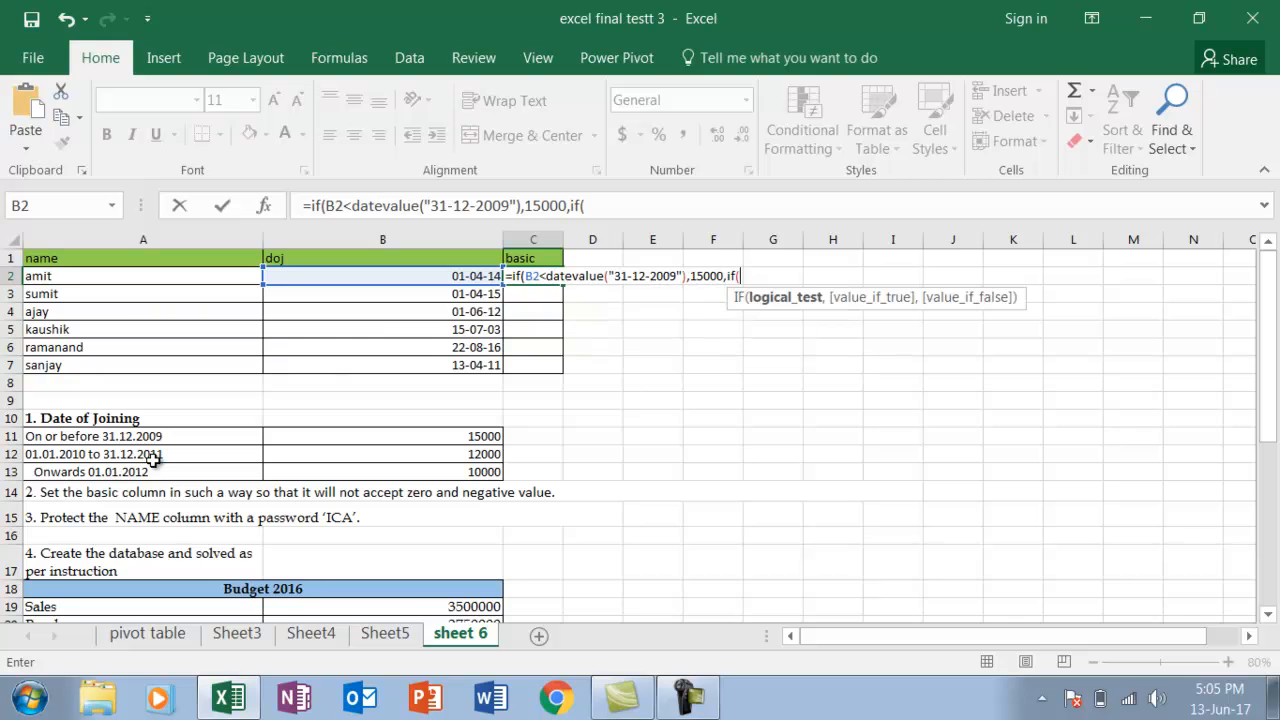
{"action": "left_click", "coordinate": [369, 277]}
{"action": "type", "text": "<"}
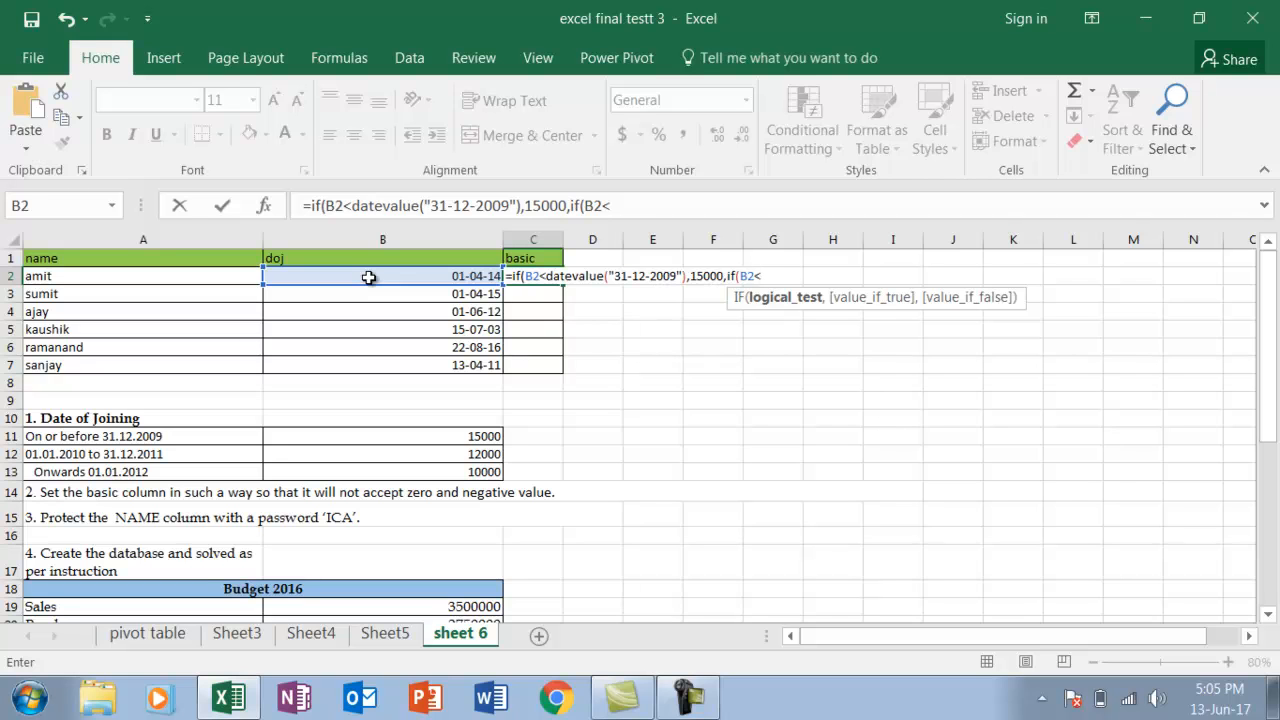
{"action": "type", "text": "datevalue"}
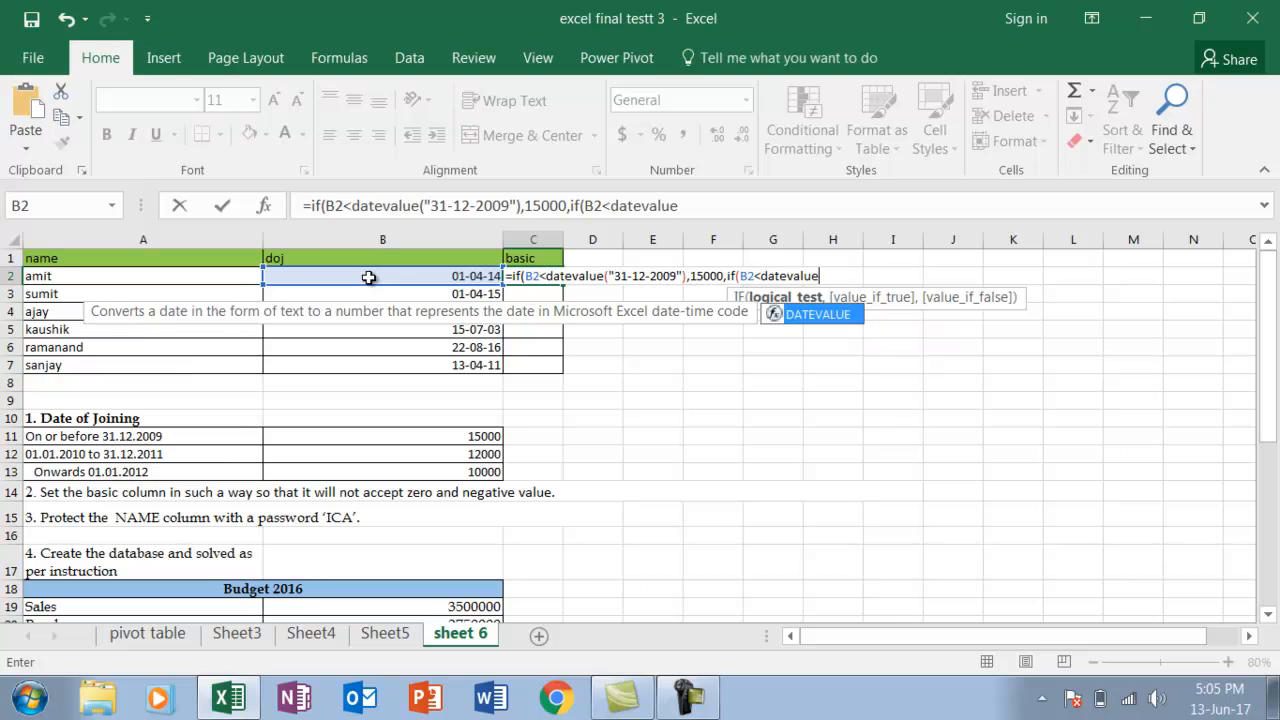
{"action": "type", "text": "(\""}
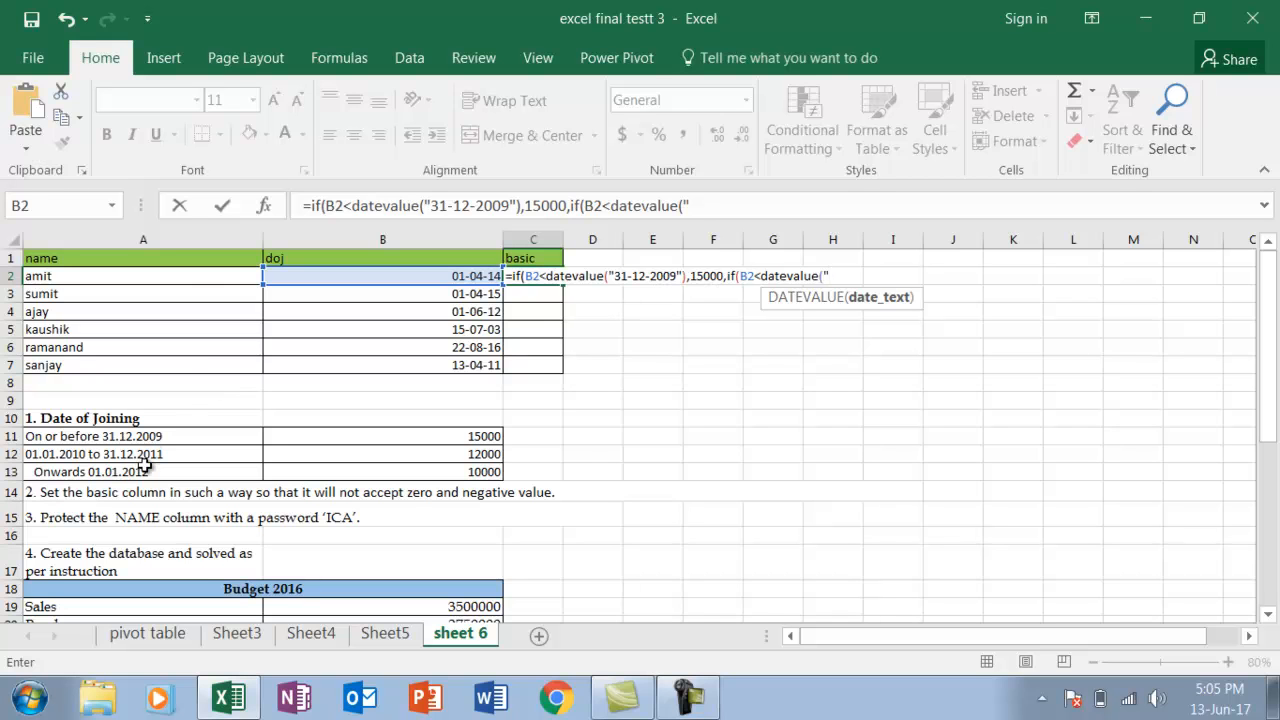
{"action": "type", "text": "31-12-2011"}
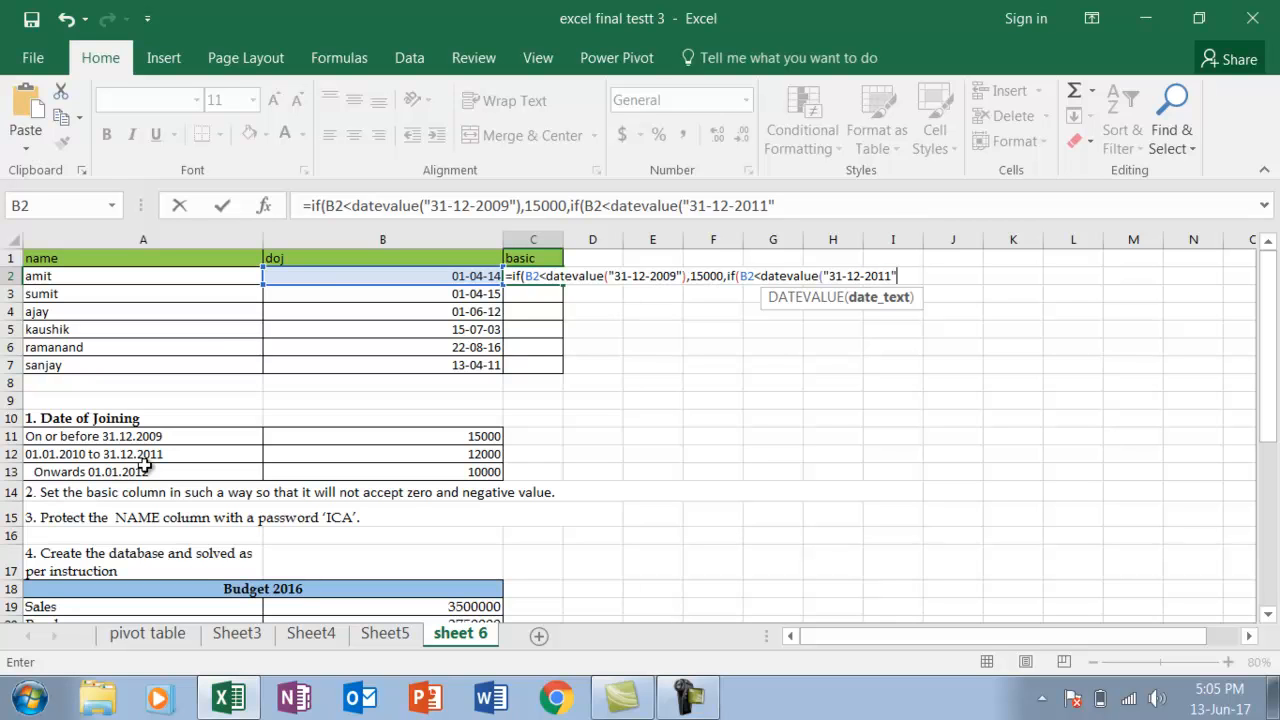
{"action": "type", "text": "\"),"}
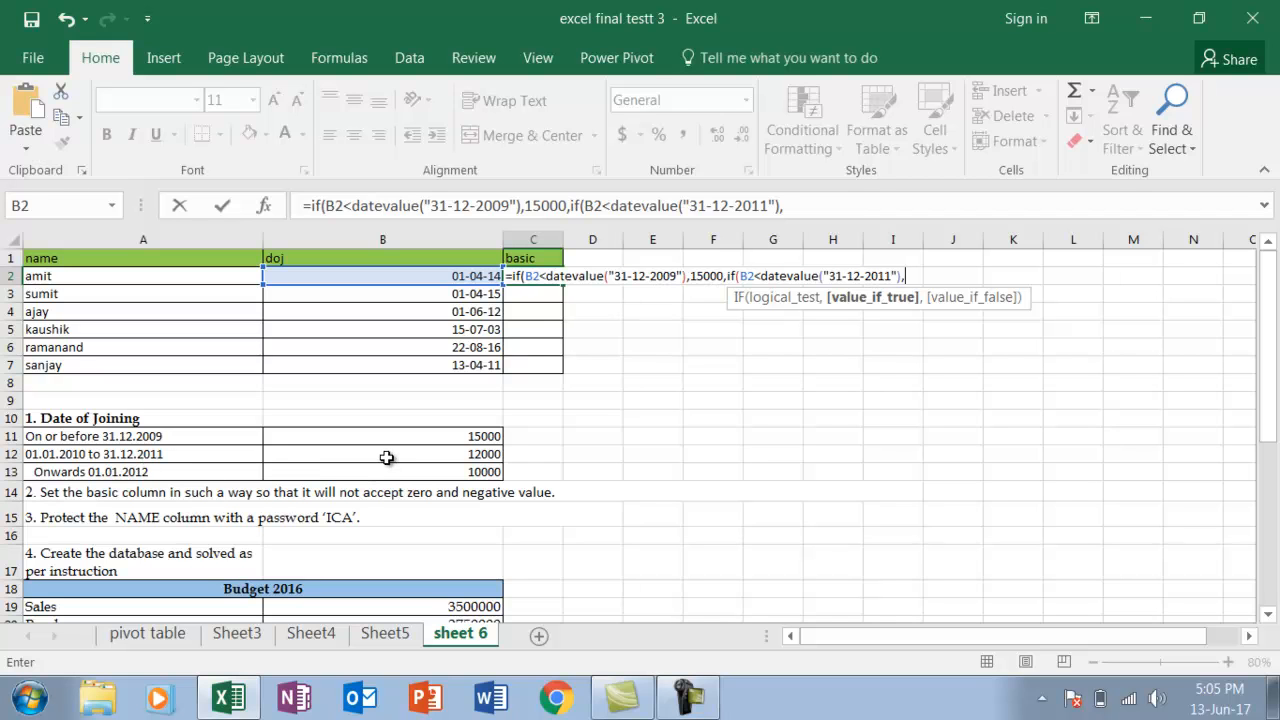
{"action": "type", "text": "12000,"}
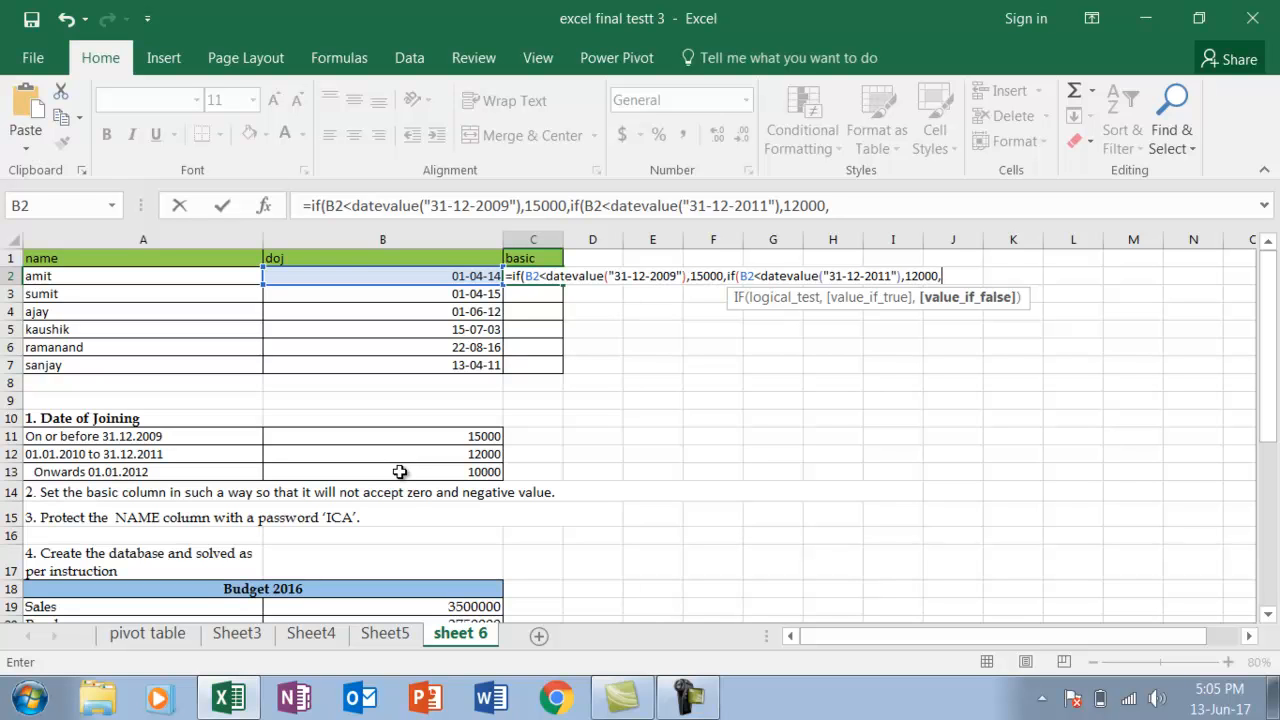
Complete the nested IF in C2 with 12000 as the value if true and 10000 if false, and enter the formula
{"action": "type", "text": "10000))"}
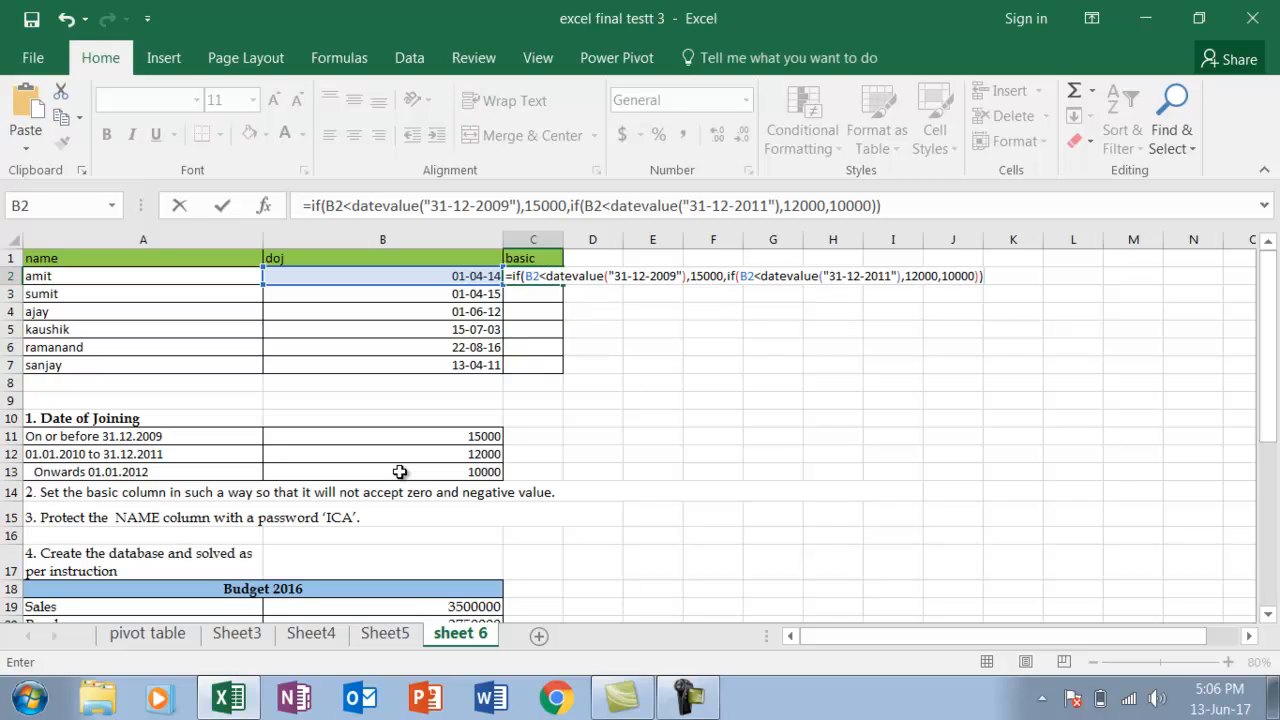
{"action": "key", "text": "Return"}
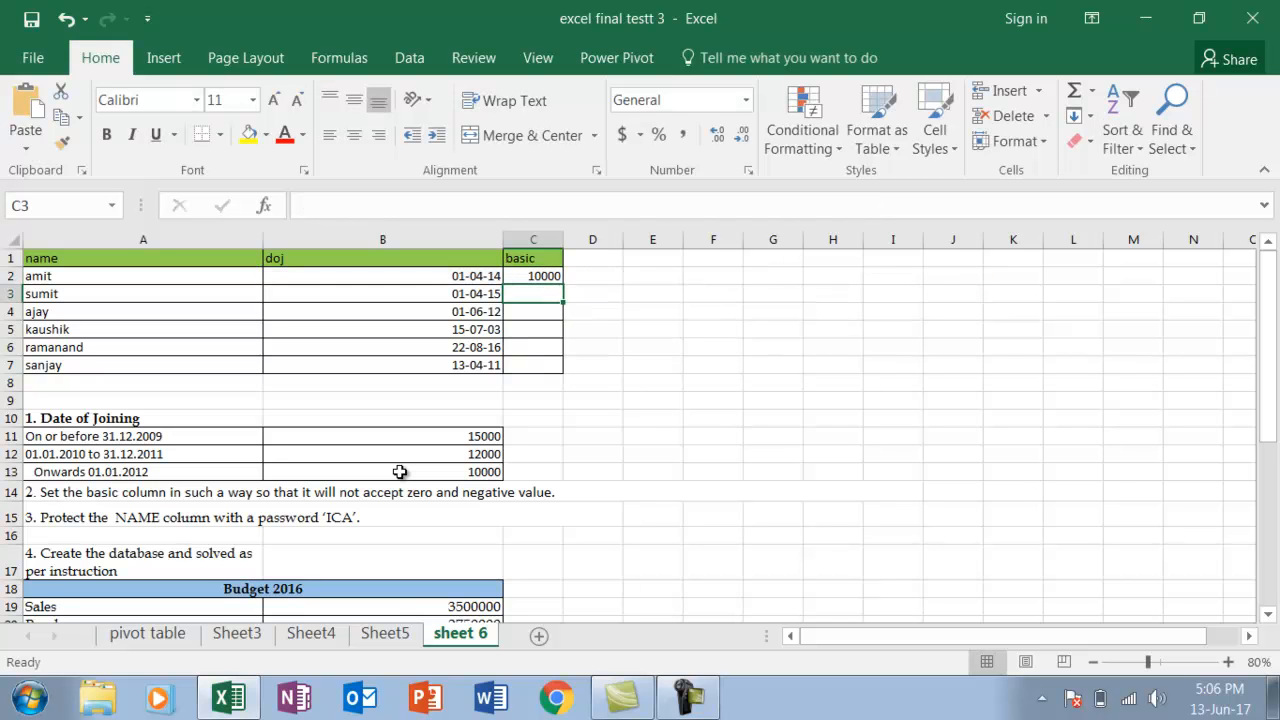
Fill the basic formula from C2 down through C7
{"action": "left_click", "coordinate": [541, 274]}
{"action": "double_click", "coordinate": [563, 285]}
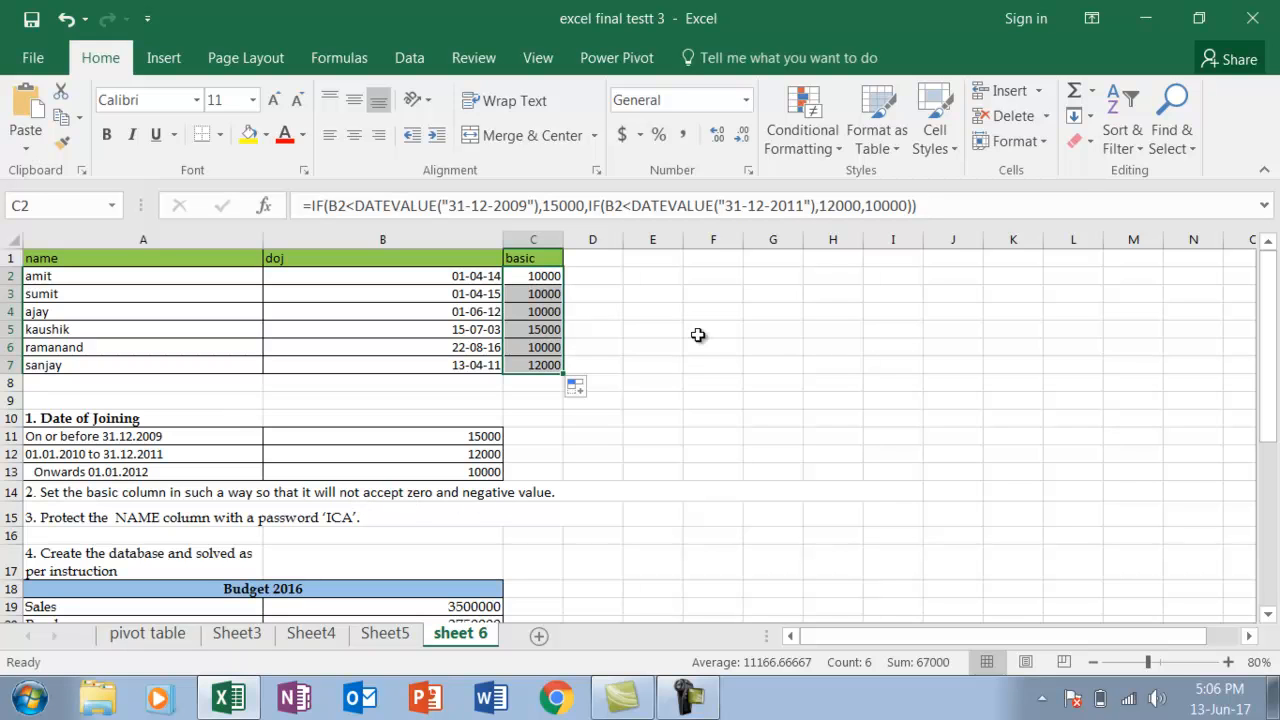
{"action": "left_click", "coordinate": [667, 362]}
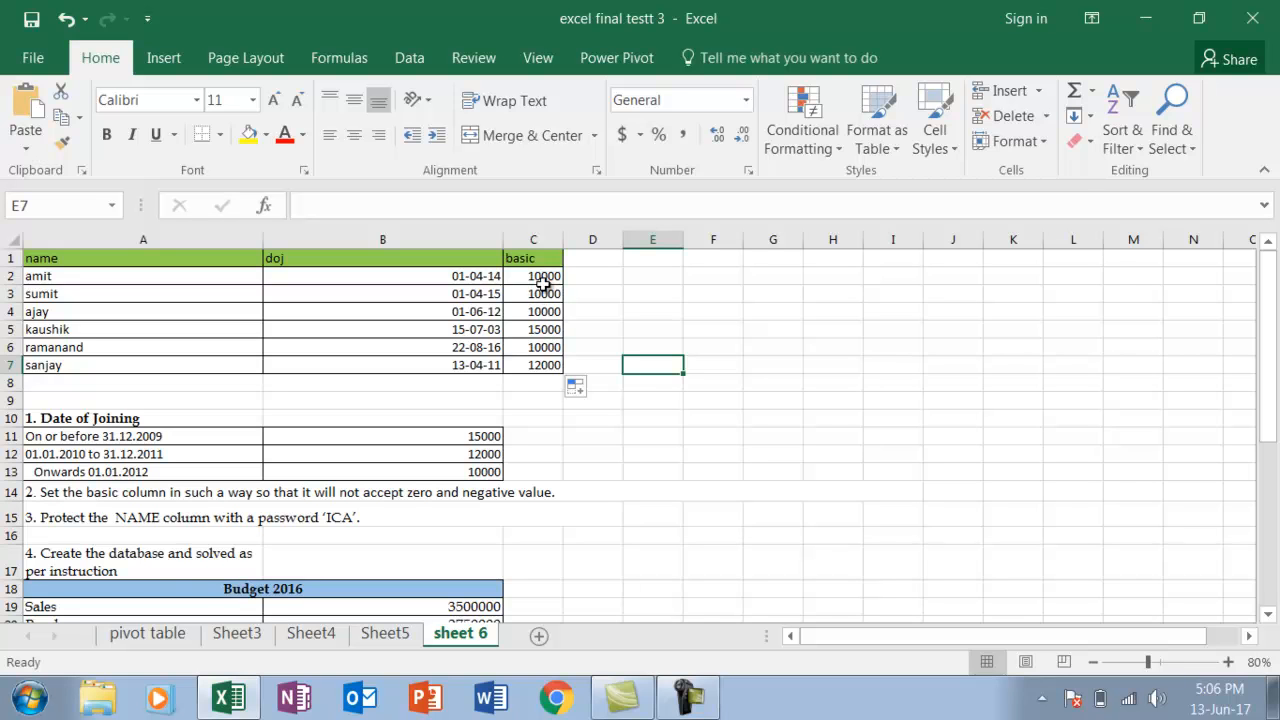
Open data validation for the basic values in C2:C7 and allow only whole numbers
{"action": "left_click_drag", "start_coordinate": [543, 276], "coordinate": [551, 383]}
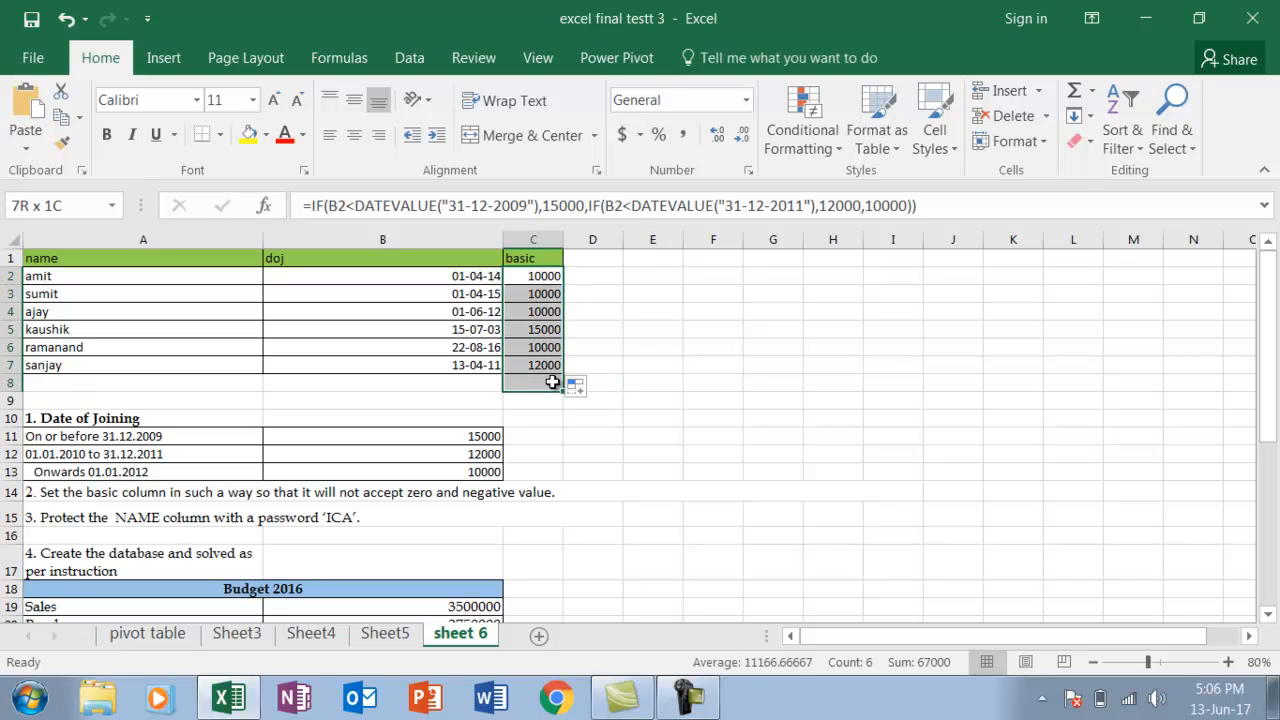
{"action": "left_click_drag", "start_coordinate": [544, 280], "coordinate": [548, 366]}
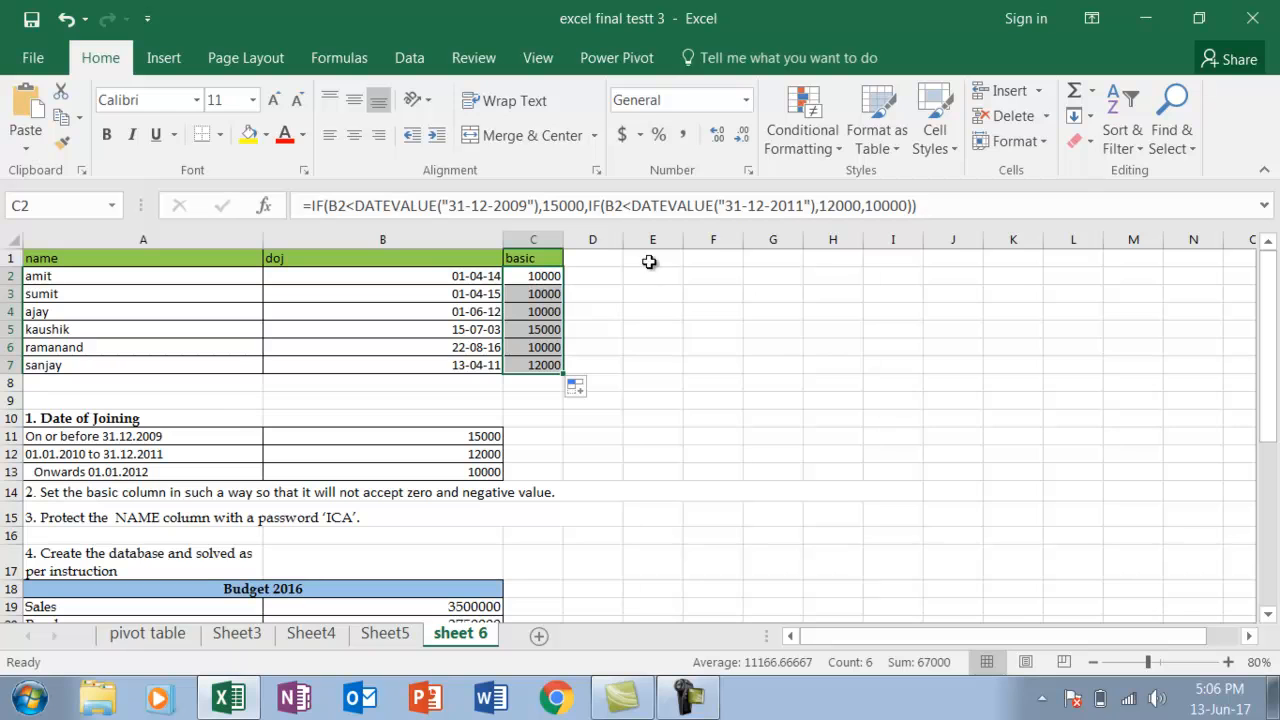
{"action": "left_click", "coordinate": [413, 62]}
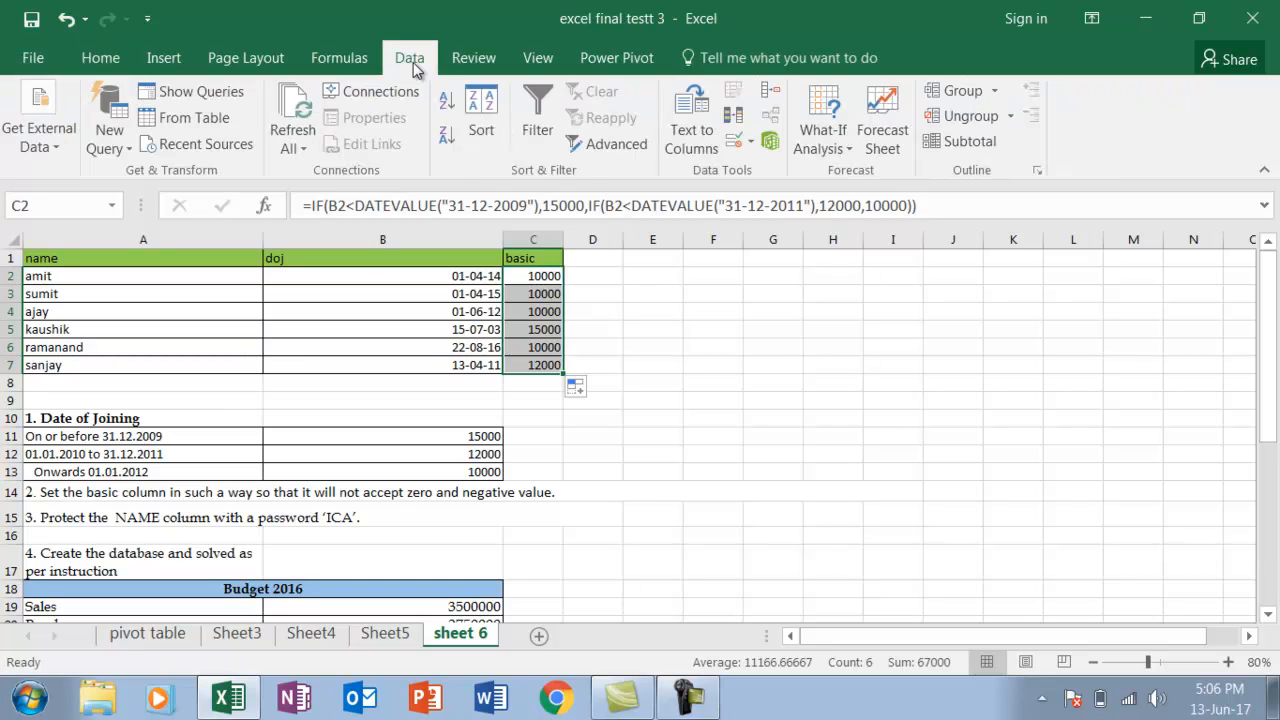
{"action": "left_click", "coordinate": [736, 148]}
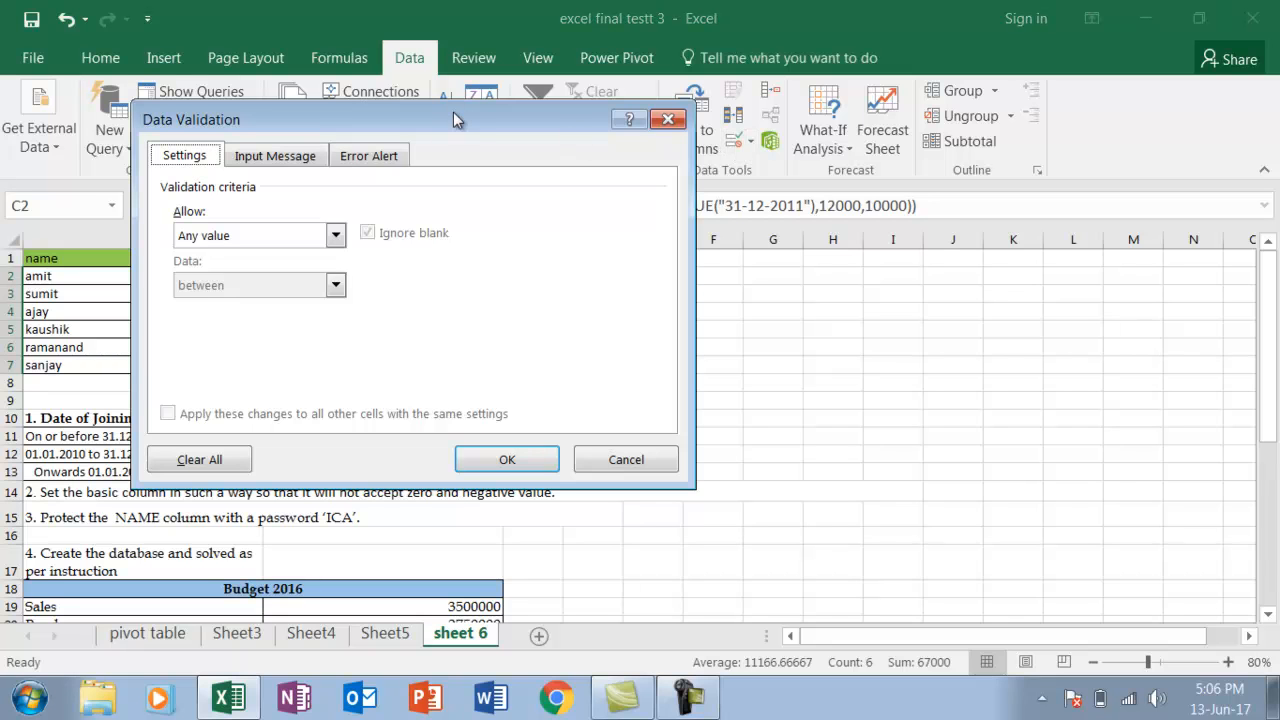
{"action": "left_click", "coordinate": [336, 236]}
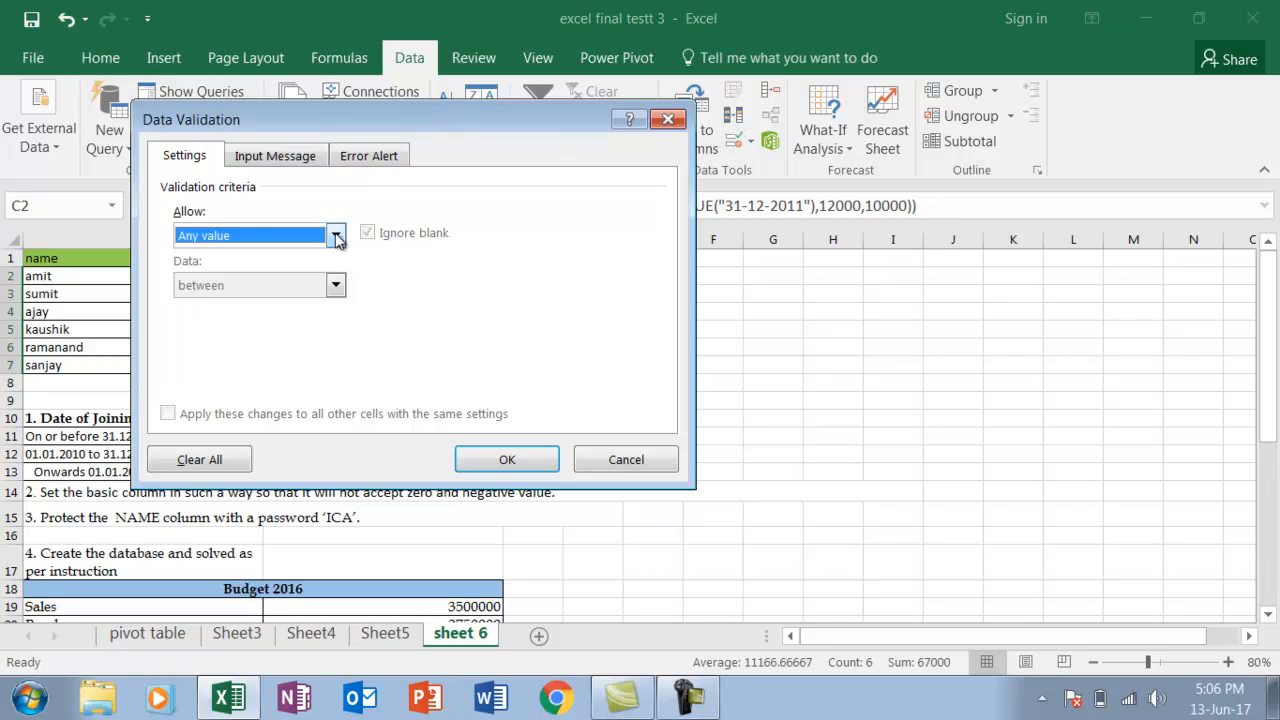
{"action": "left_click", "coordinate": [336, 236]}
{"action": "left_click", "coordinate": [240, 272]}
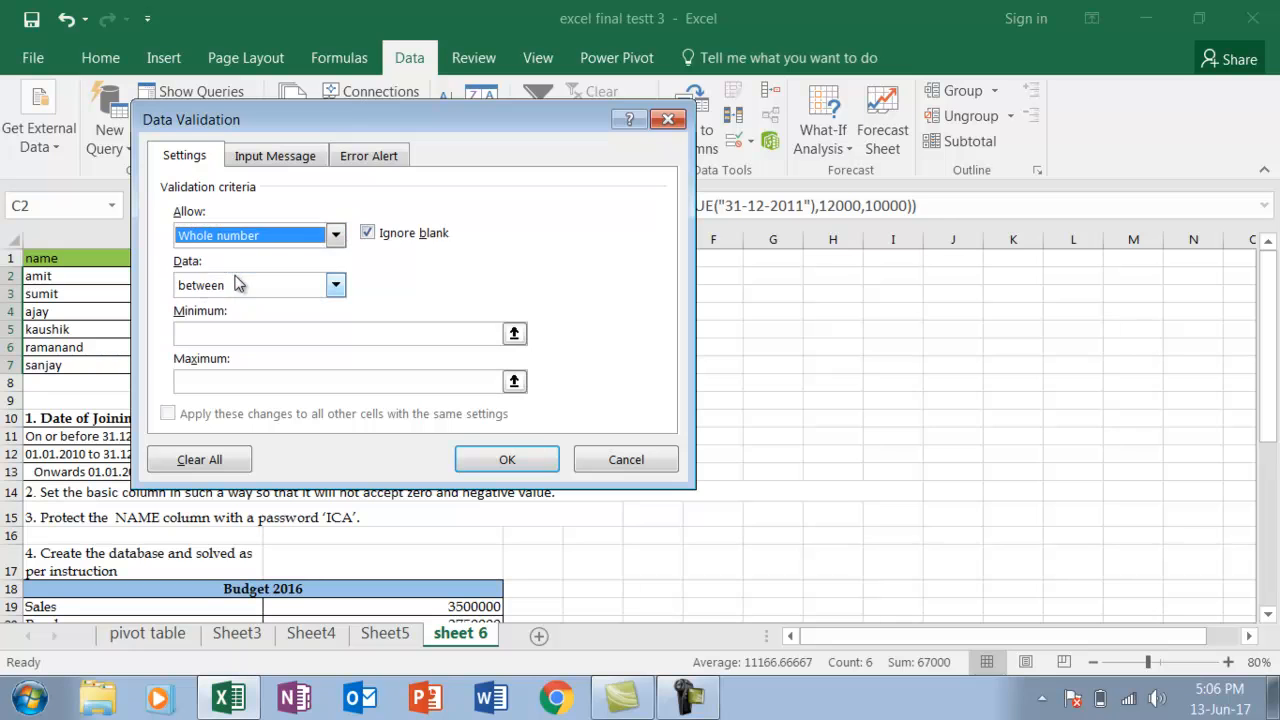
Set the validation condition to greater than with a minimum of 0 and apply the rule
{"action": "left_click_drag", "start_coordinate": [324, 123], "coordinate": [800, 182]}
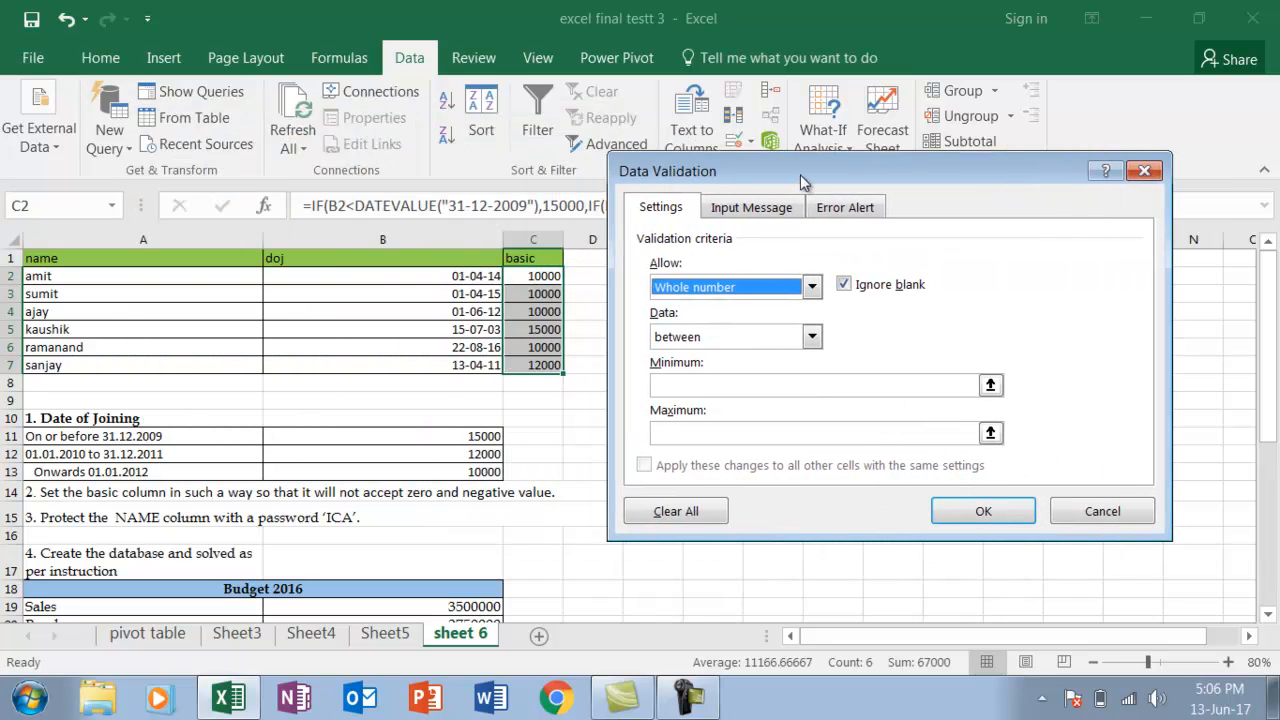
{"action": "left_click", "coordinate": [812, 338]}
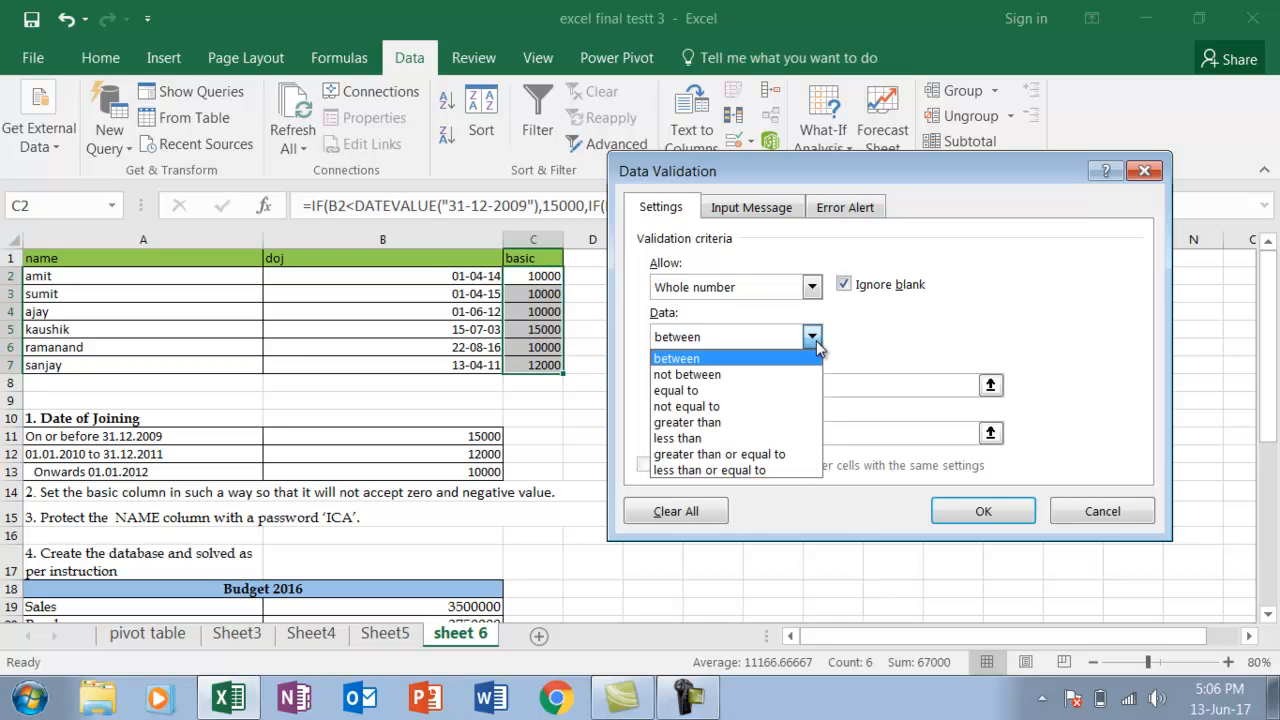
{"action": "left_click", "coordinate": [721, 455]}
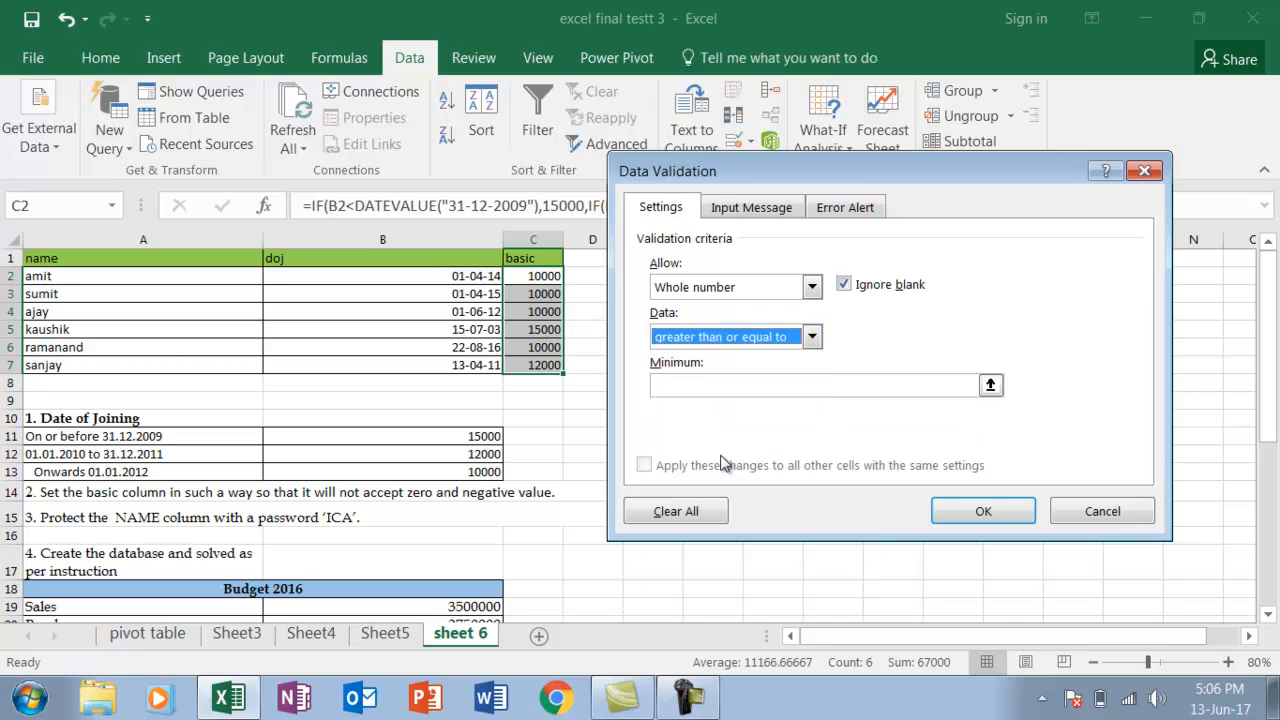
{"action": "left_click", "coordinate": [719, 385]}
{"action": "type", "text": "0"}
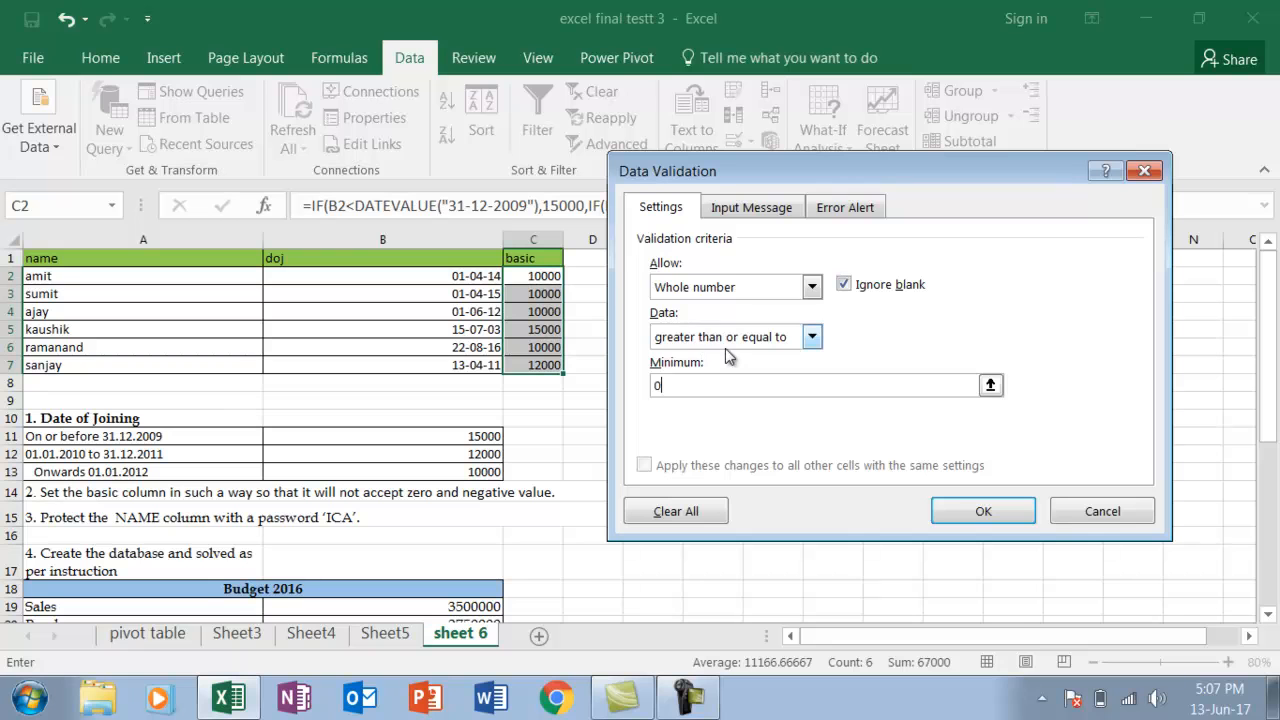
{"action": "left_click", "coordinate": [812, 338]}
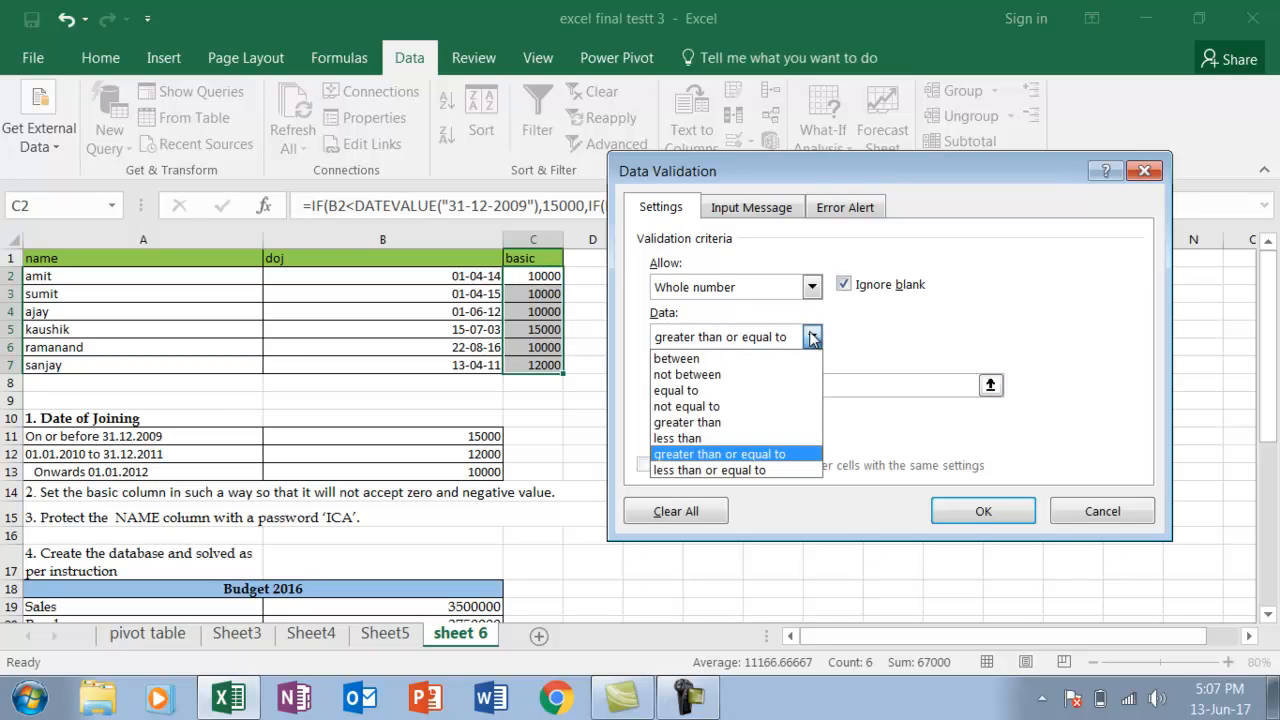
{"action": "left_click", "coordinate": [710, 423]}
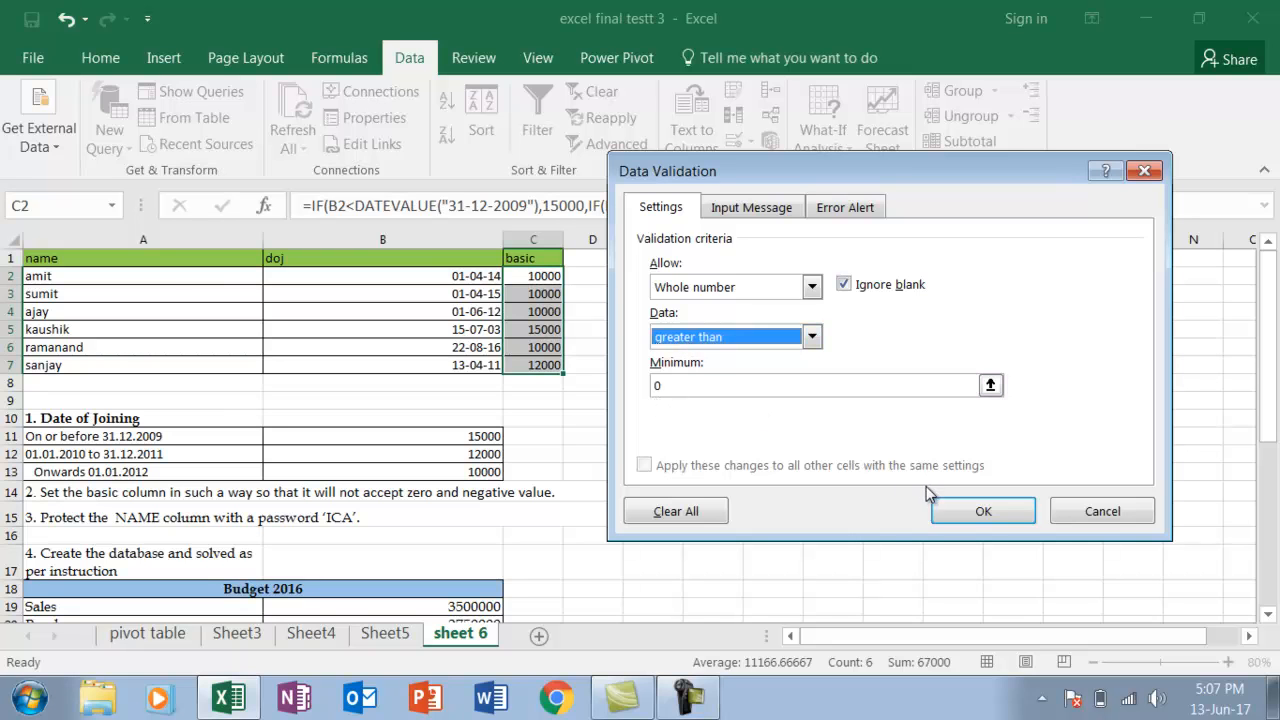
{"action": "left_click", "coordinate": [948, 508]}
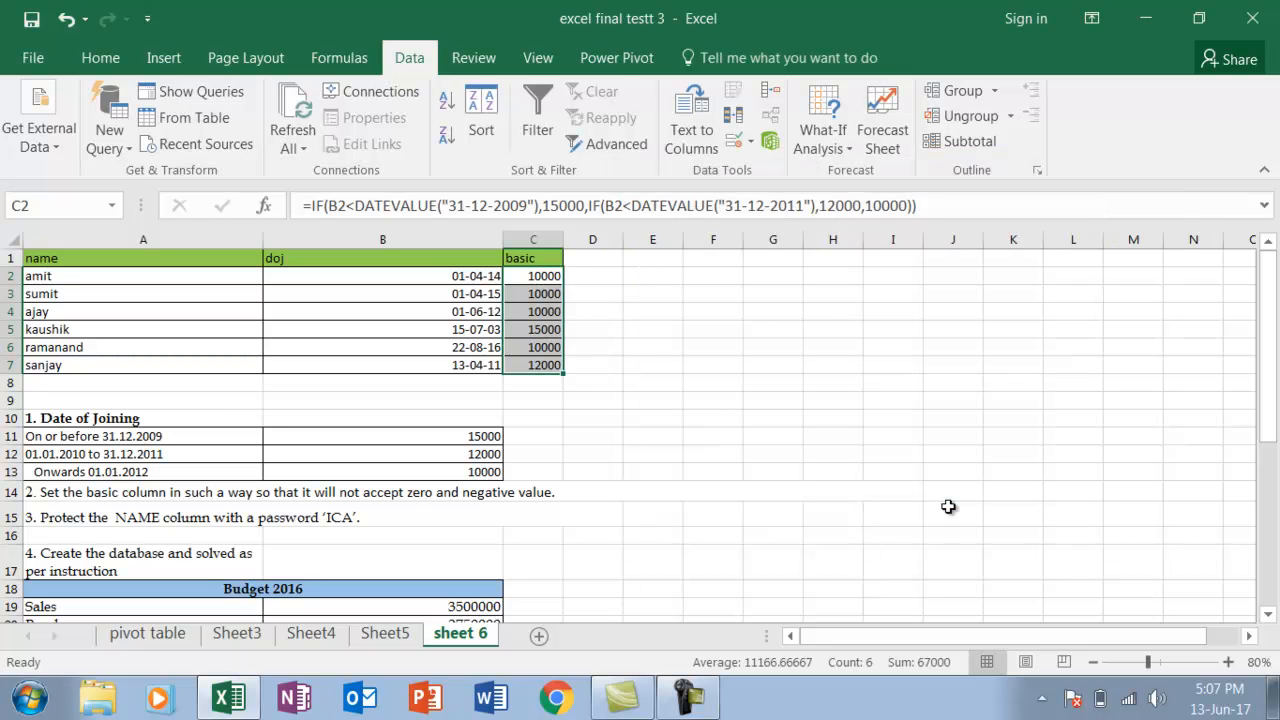
Test the validation rule by trying to enter -54 and 0 in C3, cancelling each entry
{"action": "left_click", "coordinate": [547, 298]}
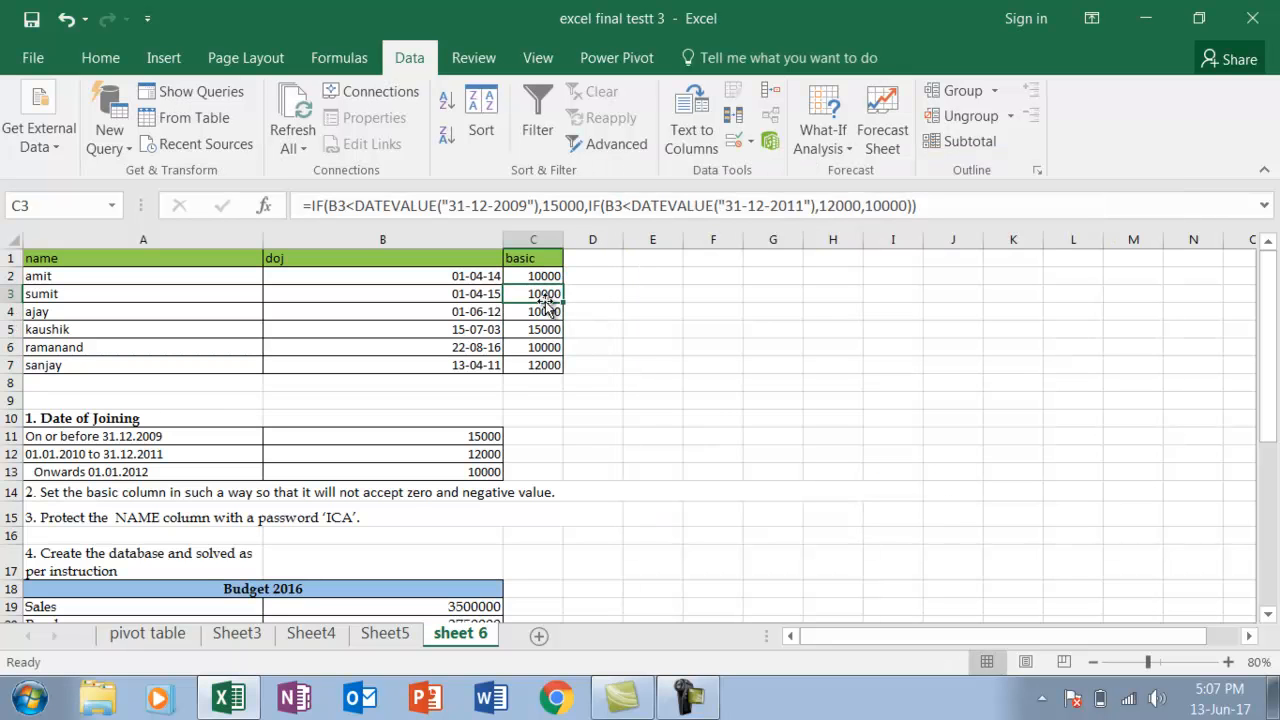
{"action": "type", "text": "-54"}
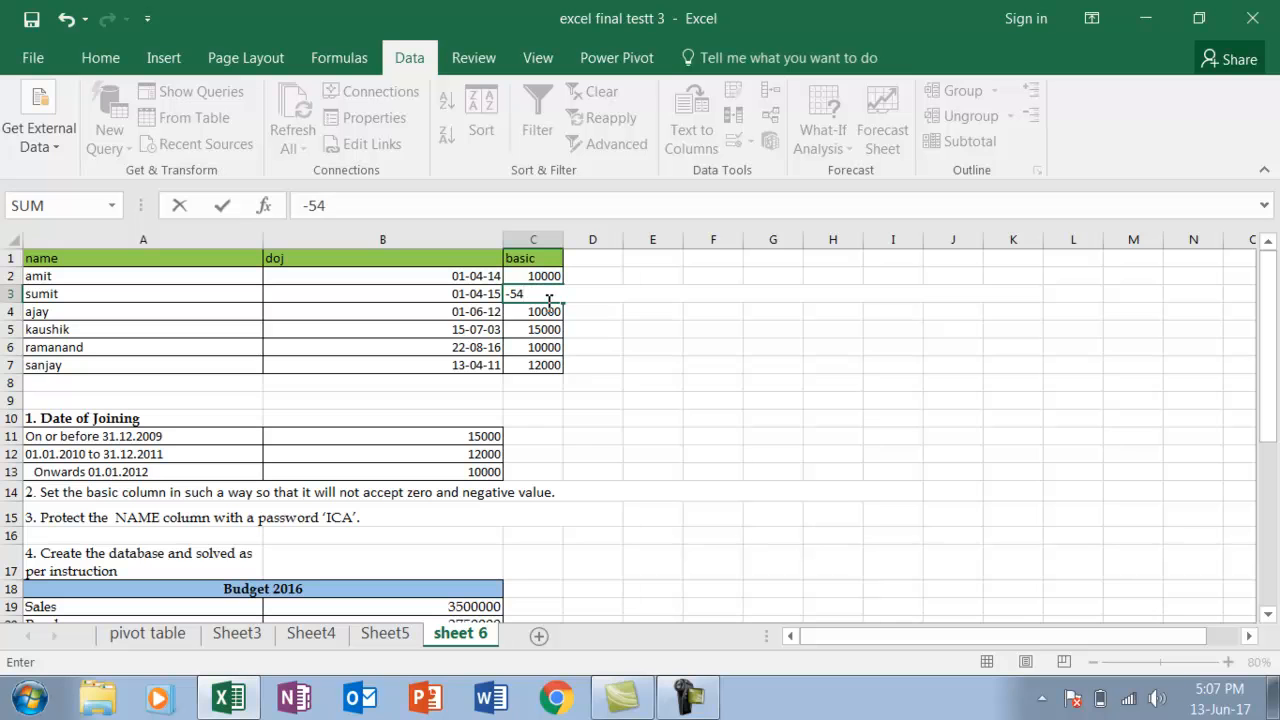
{"action": "key", "text": "Return"}
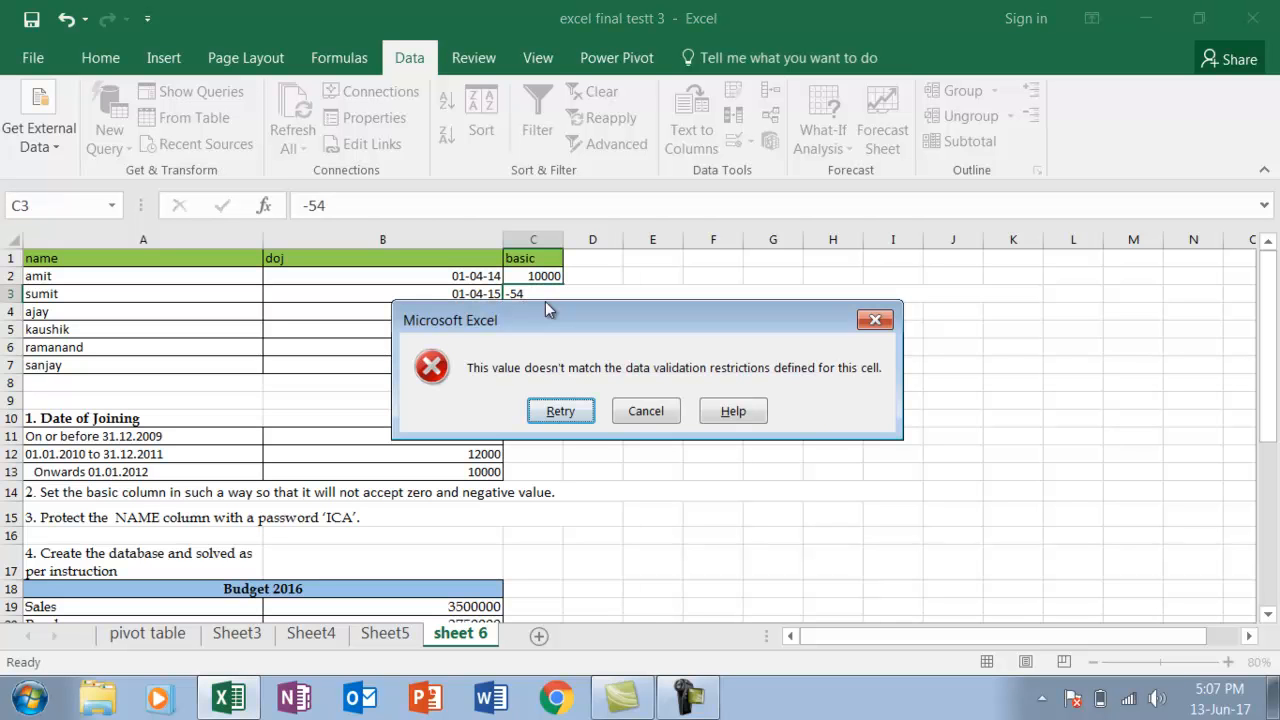
{"action": "key", "text": "Escape"}
{"action": "type", "text": "0"}
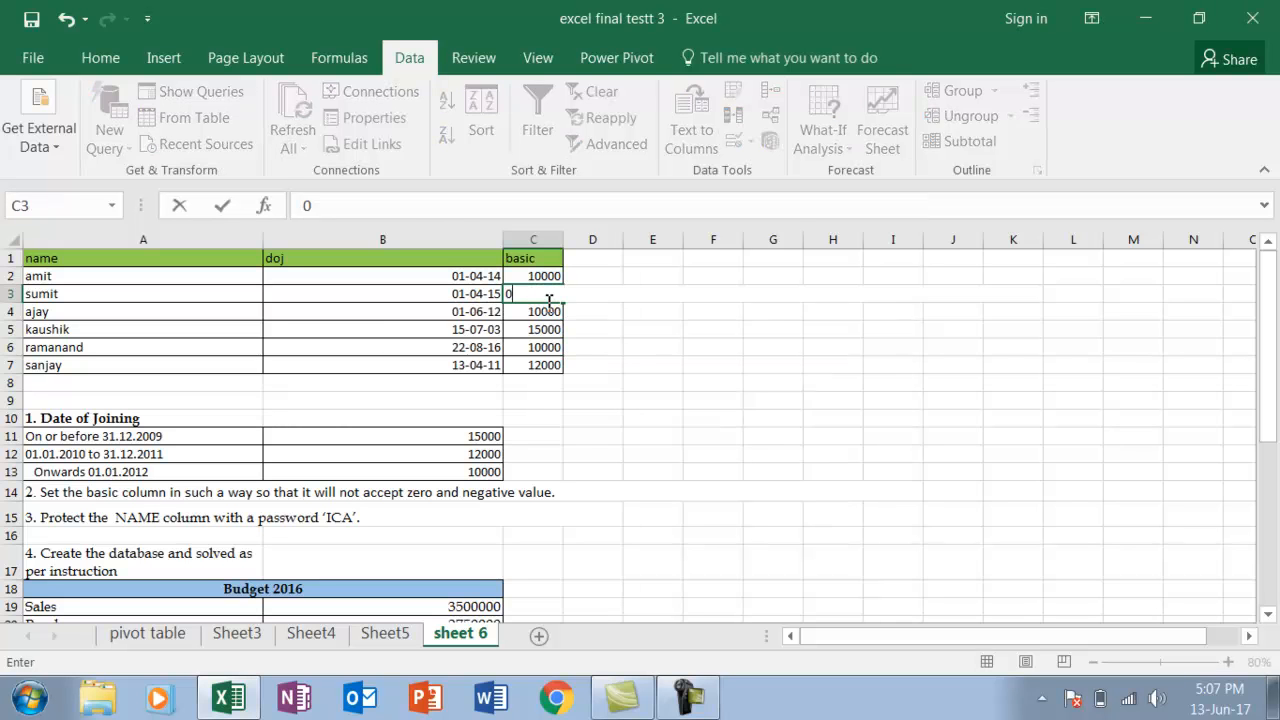
{"action": "key", "text": "Return"}
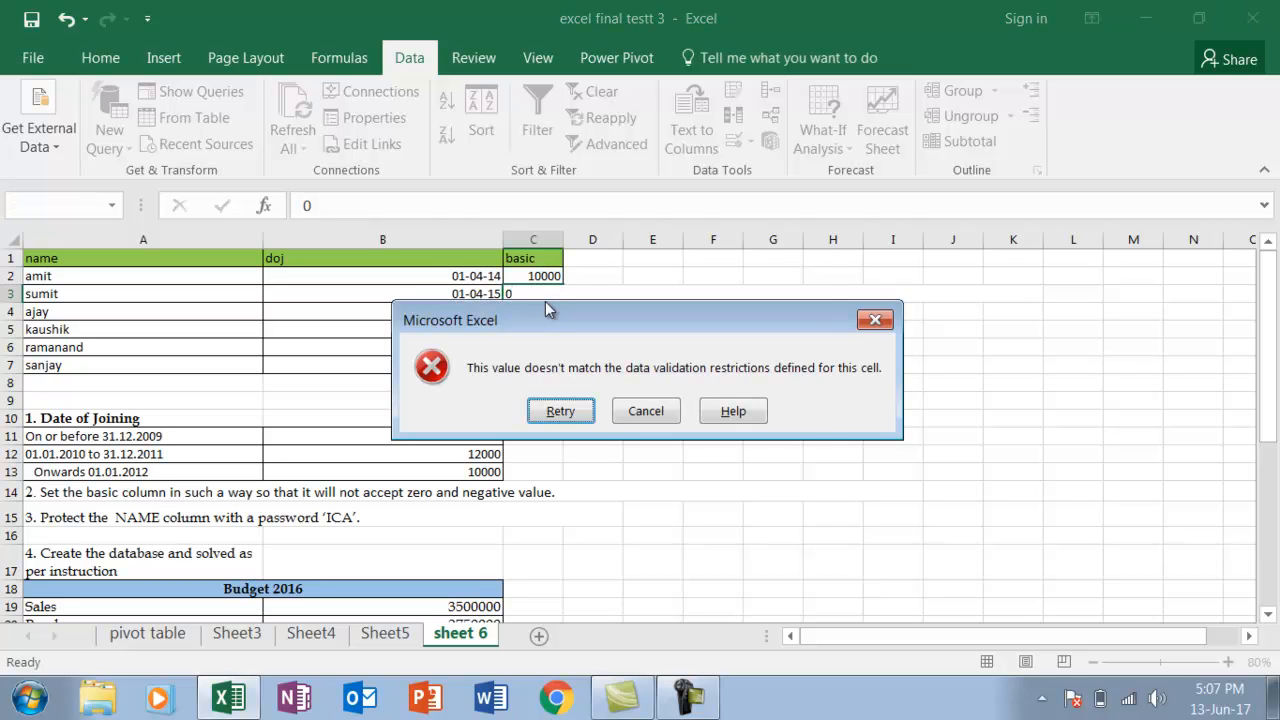
{"action": "key", "text": "Escape"}
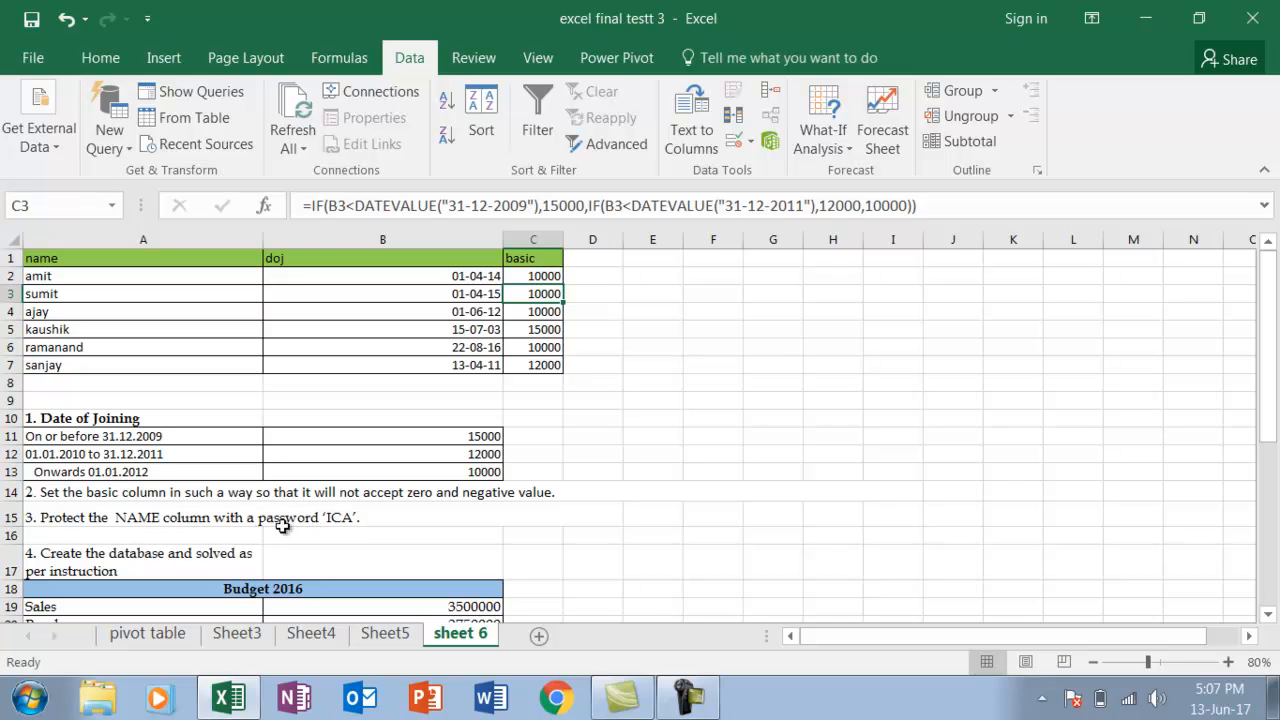
Review the name-column protection task in row 15 and go to the Profit row of the Budget 2016 table
{"action": "left_click_drag", "start_coordinate": [120, 274], "coordinate": [121, 364]}
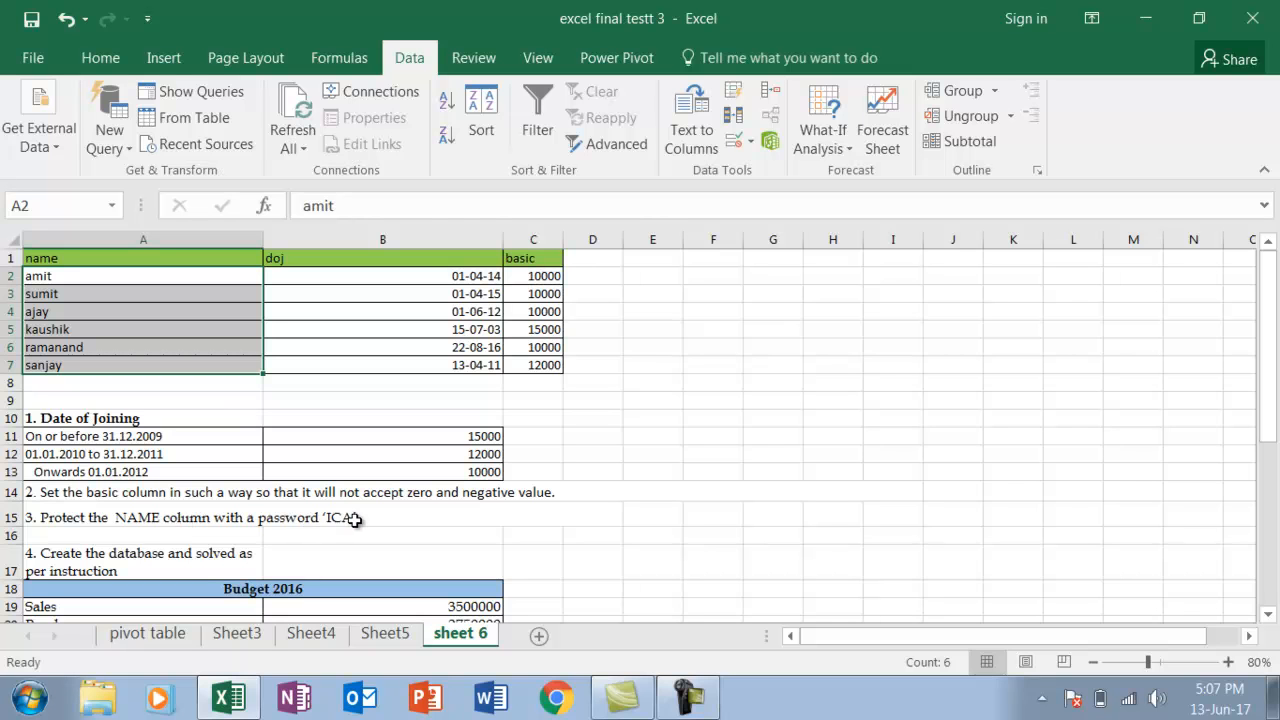
{"action": "left_click", "coordinate": [394, 517]}
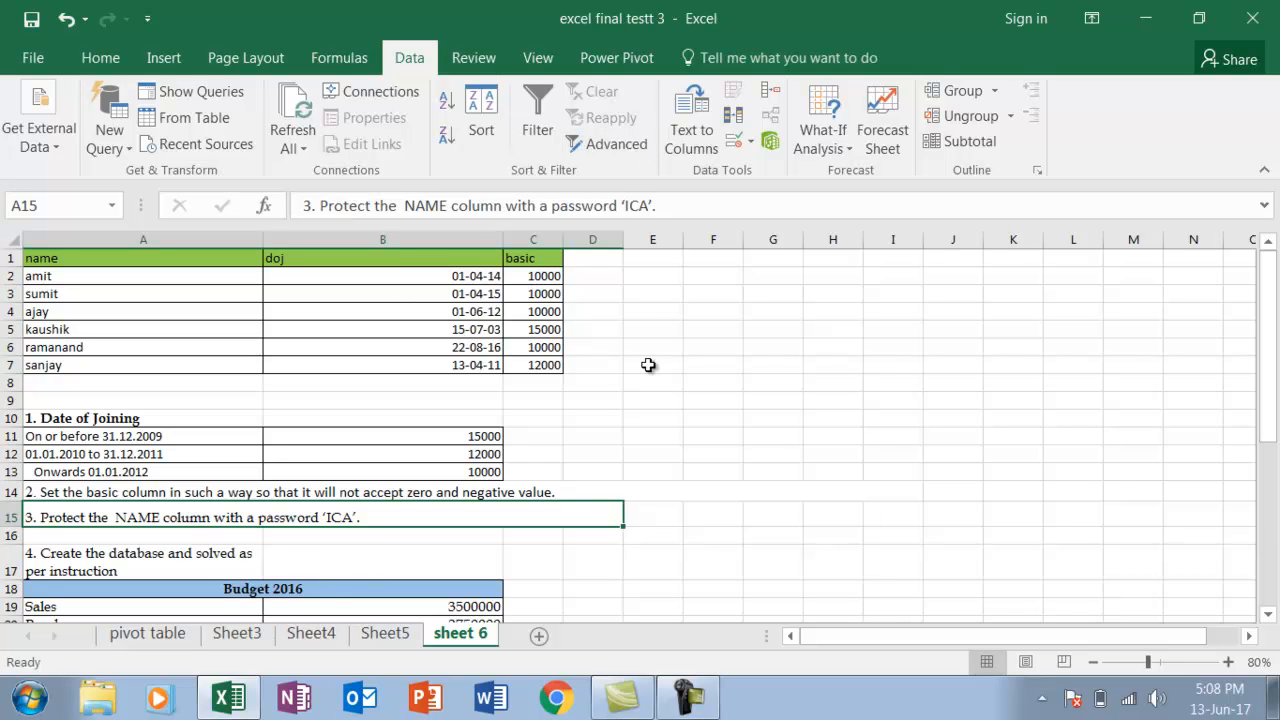
{"action": "key", "text": "Down"}
{"action": "key", "text": "Down"}
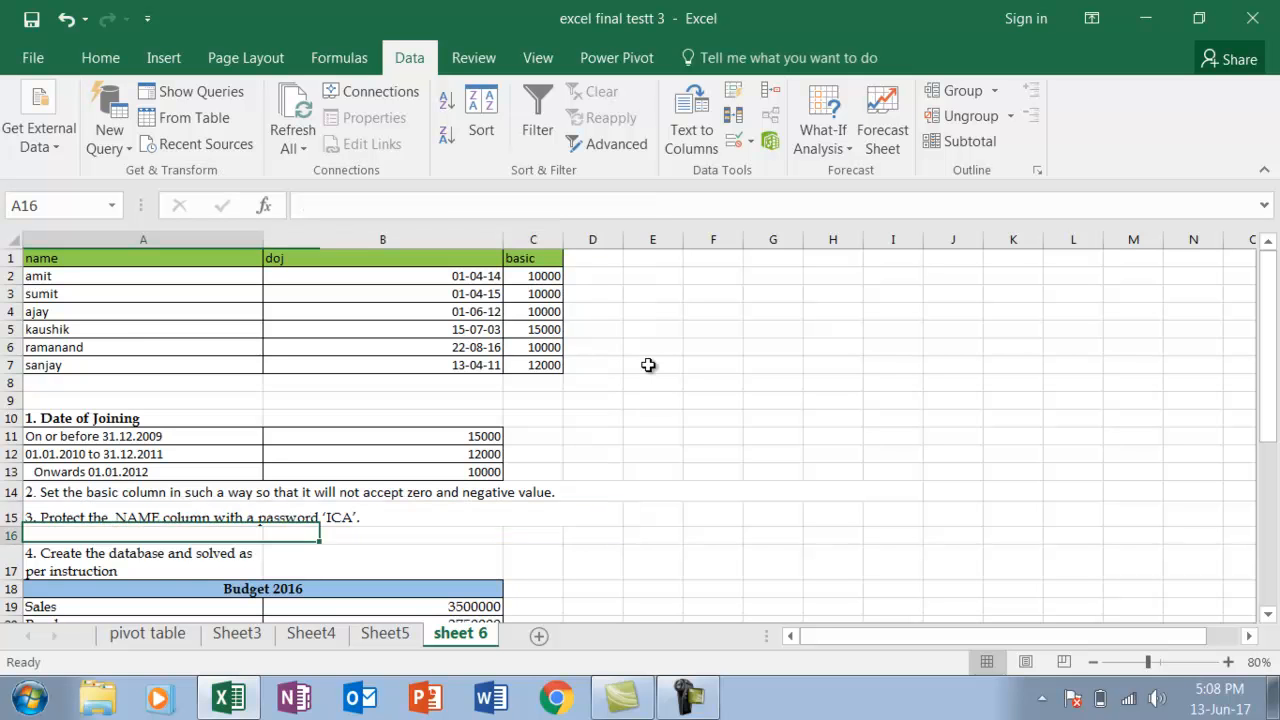
{"action": "key", "text": "Down"}
{"action": "key", "text": "Down"}
{"action": "key", "text": "Down"}
{"action": "key", "text": "Down"}
{"action": "key", "text": "Down"}
{"action": "key", "text": "Down"}
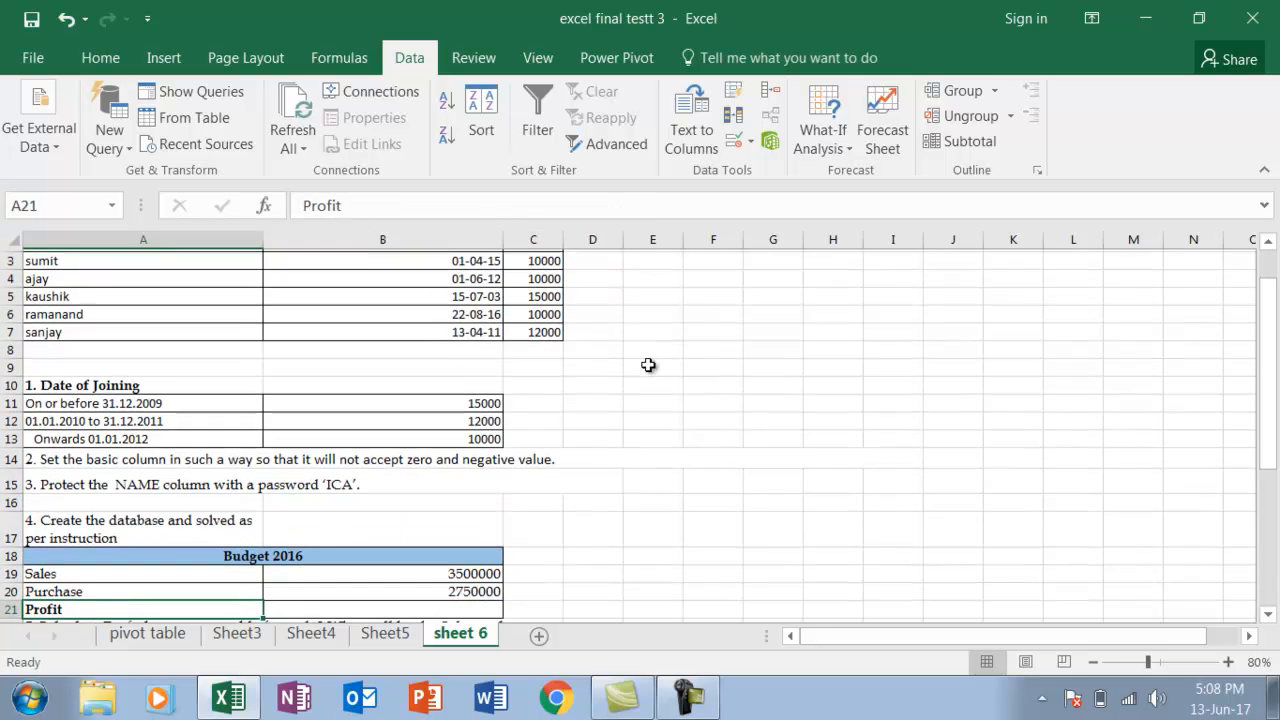
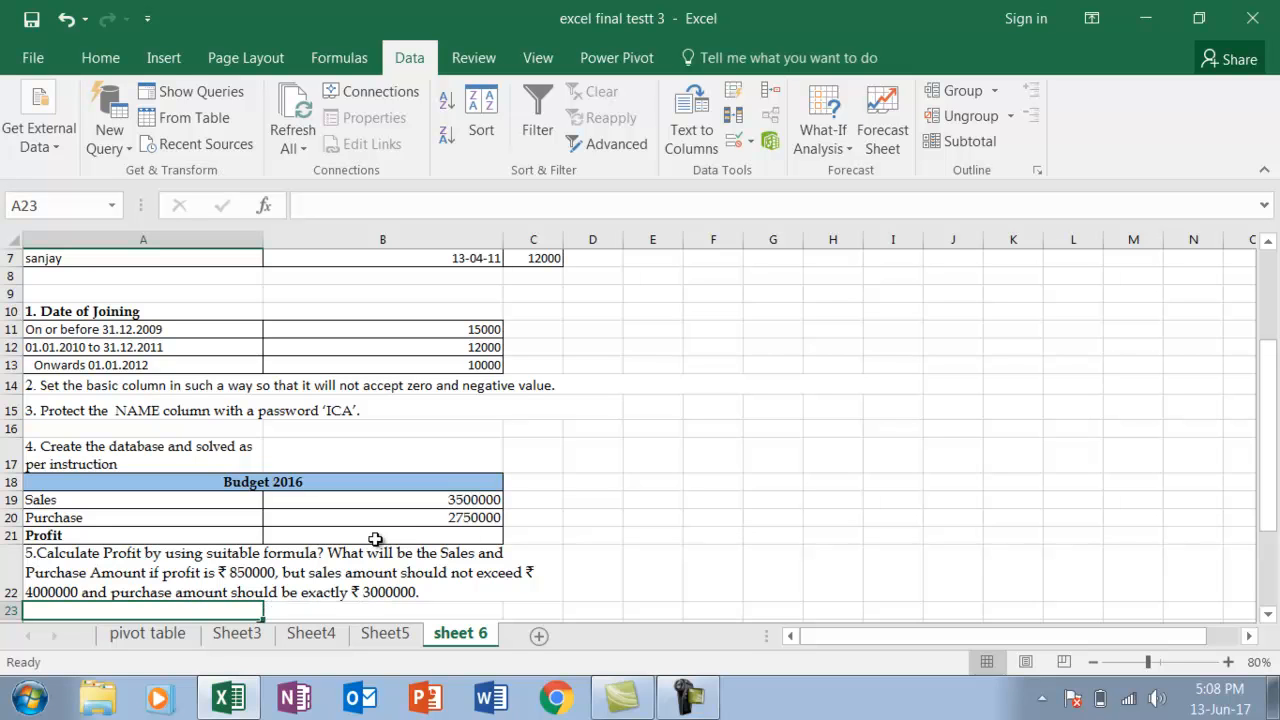
Calculate the Budget 2016 profit in B21 by subtracting purchase from sales with the formula =B19-B20
{"action": "left_click", "coordinate": [375, 539]}
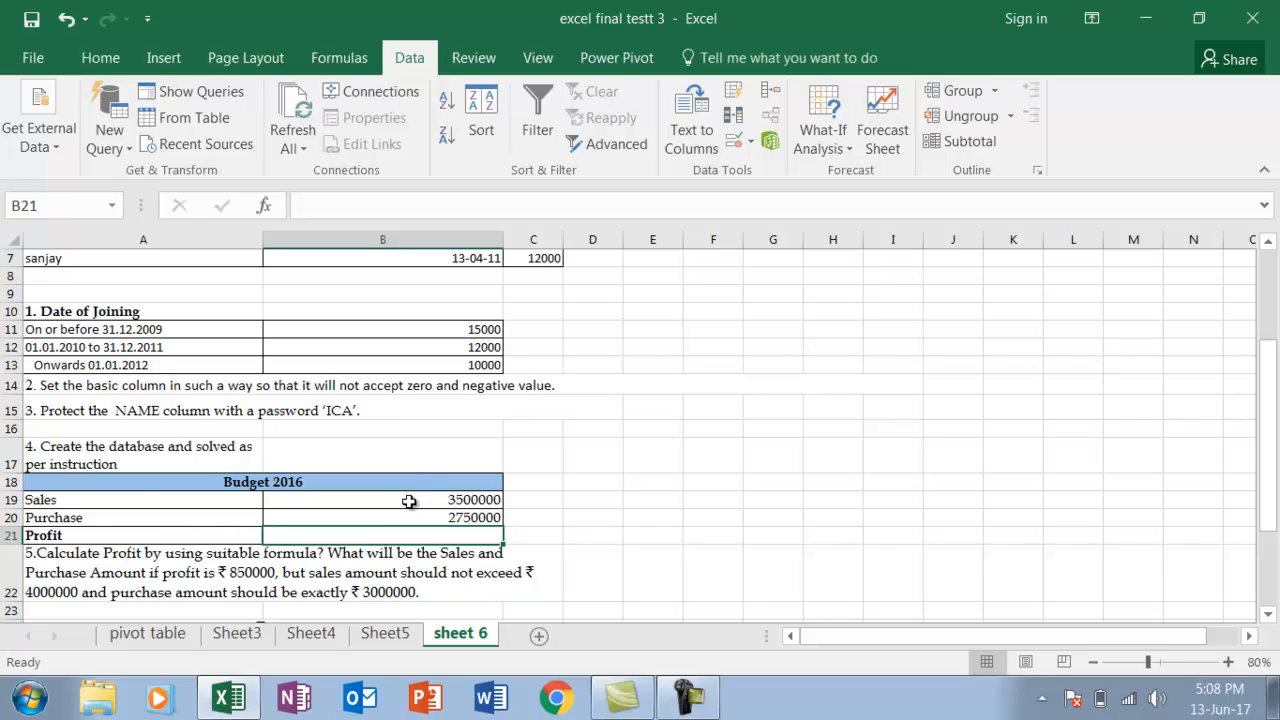
{"action": "type", "text": "="}
{"action": "key", "text": "Up"}
{"action": "key", "text": "Up"}
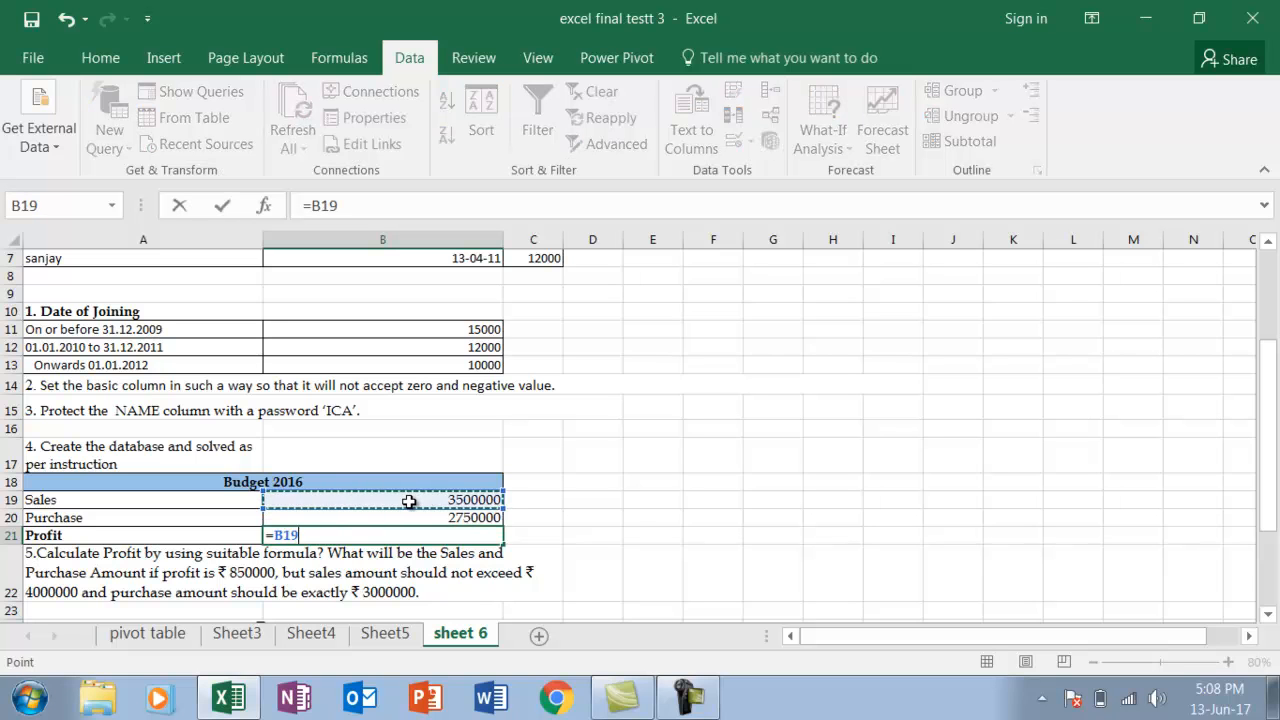
{"action": "type", "text": "-"}
{"action": "key", "text": "Up"}
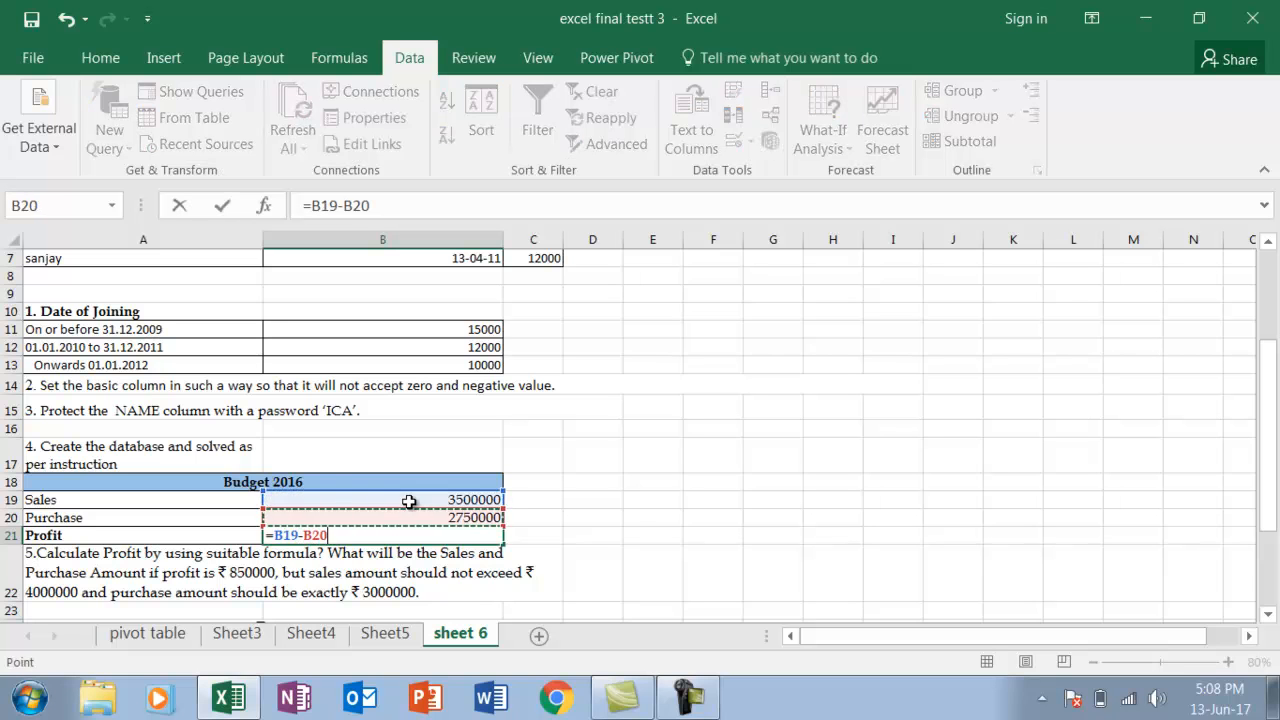
{"action": "key", "text": "Return"}
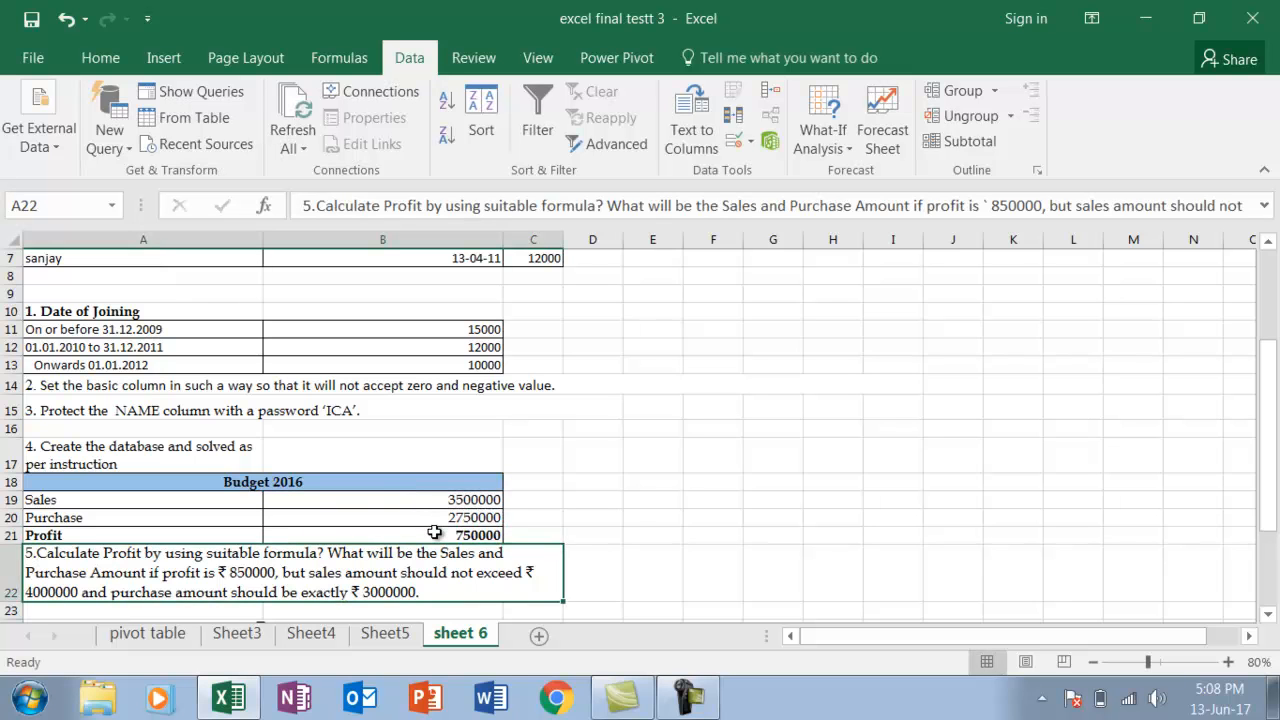
{"action": "left_click", "coordinate": [434, 532]}
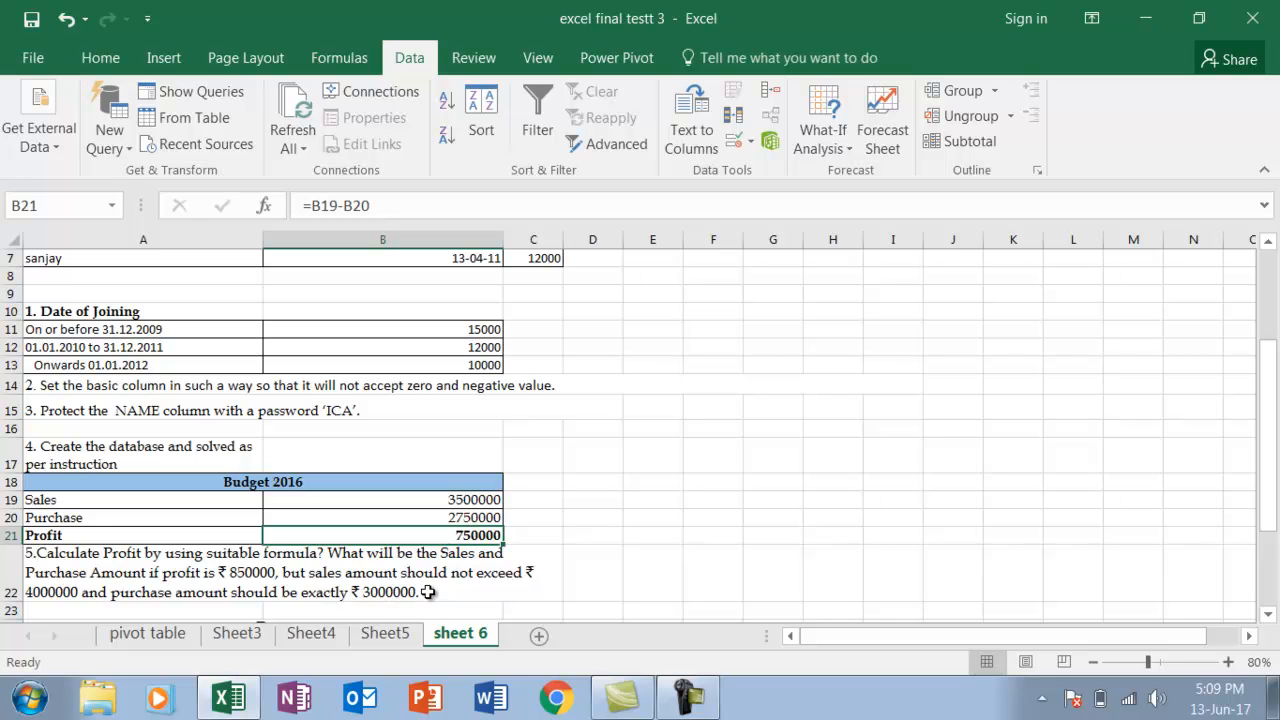
{"action": "left_click", "coordinate": [606, 536]}
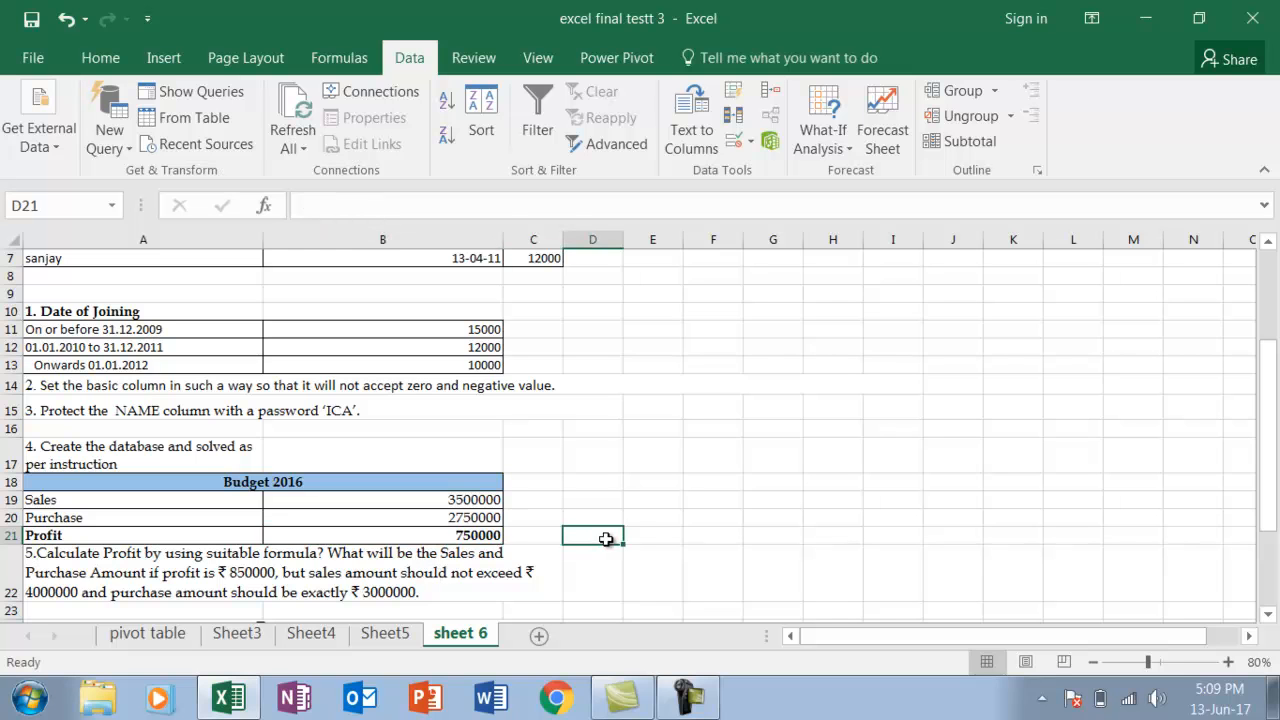
{"action": "left_click", "coordinate": [473, 538]}
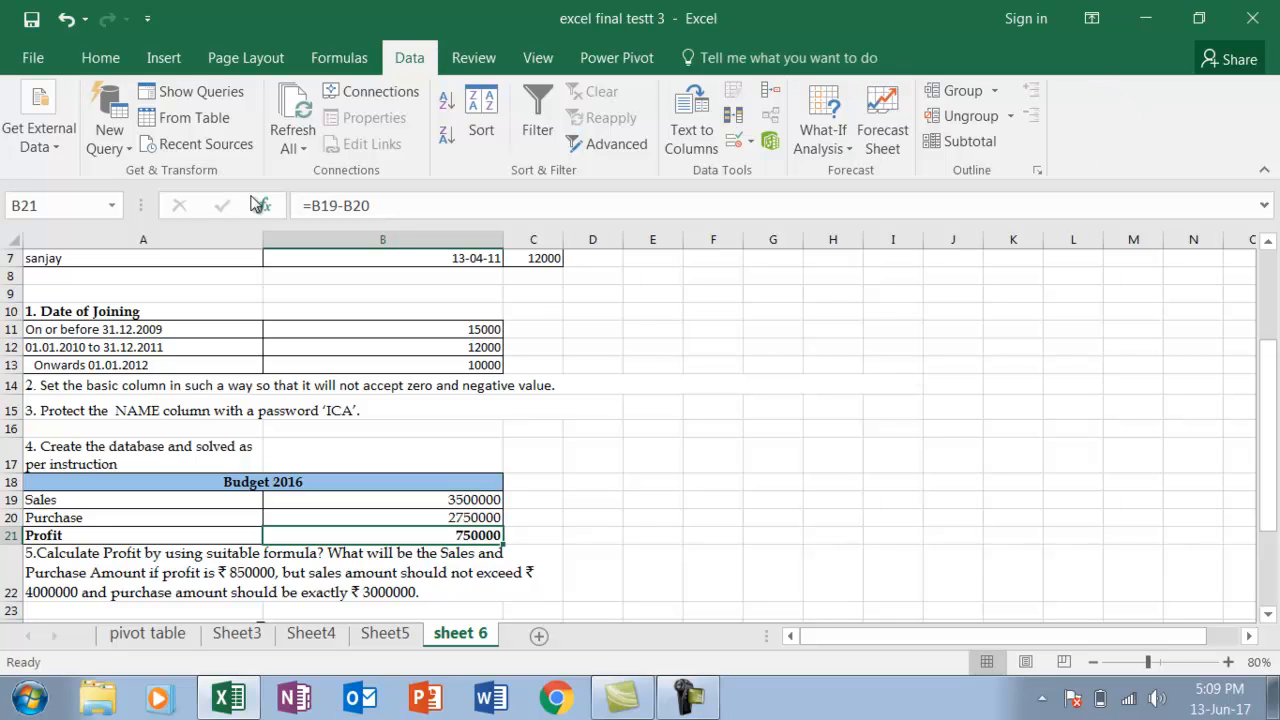
Enable the Solver Add-in through the Excel add-ins settings
{"action": "left_click", "coordinate": [33, 60]}
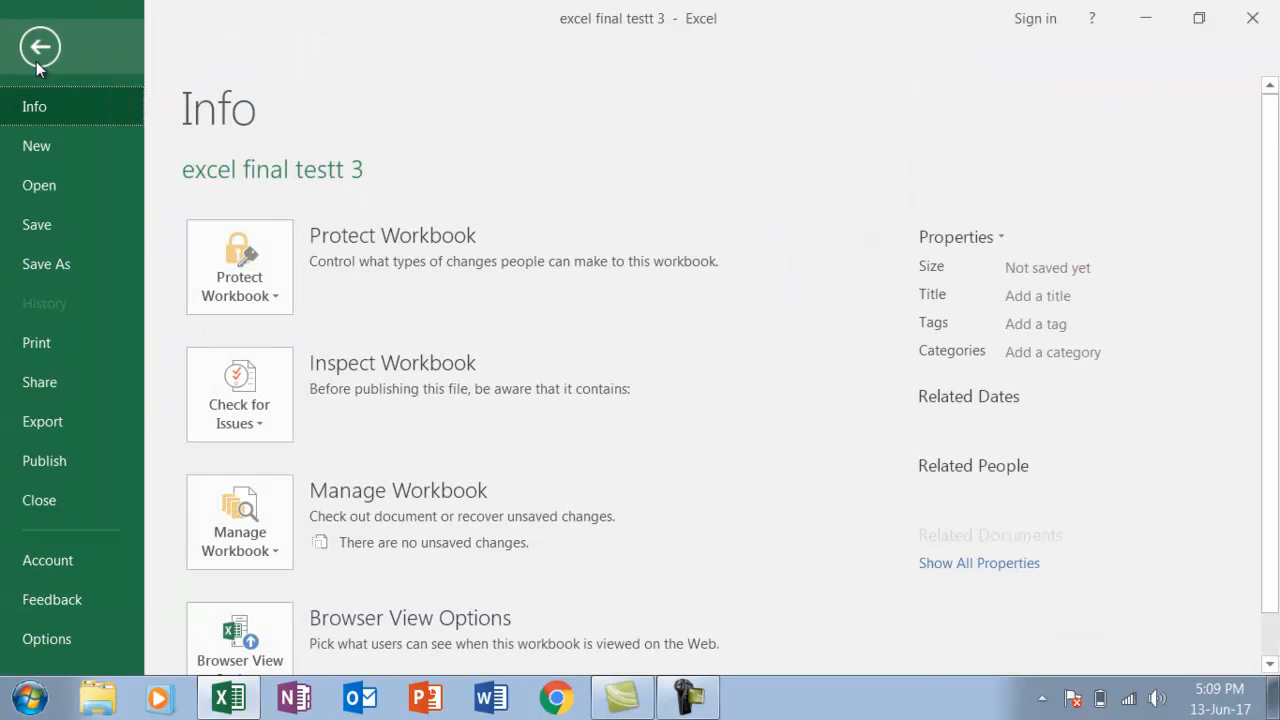
{"action": "left_click", "coordinate": [65, 636]}
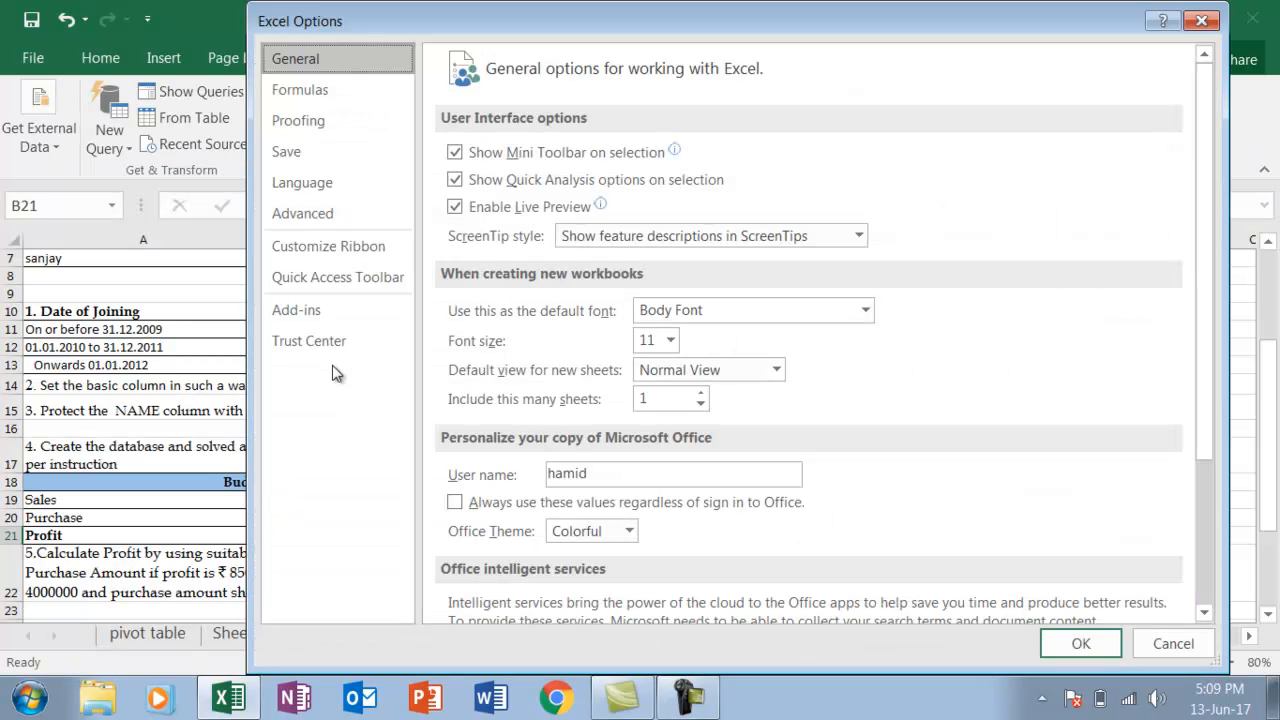
{"action": "left_click", "coordinate": [316, 311]}
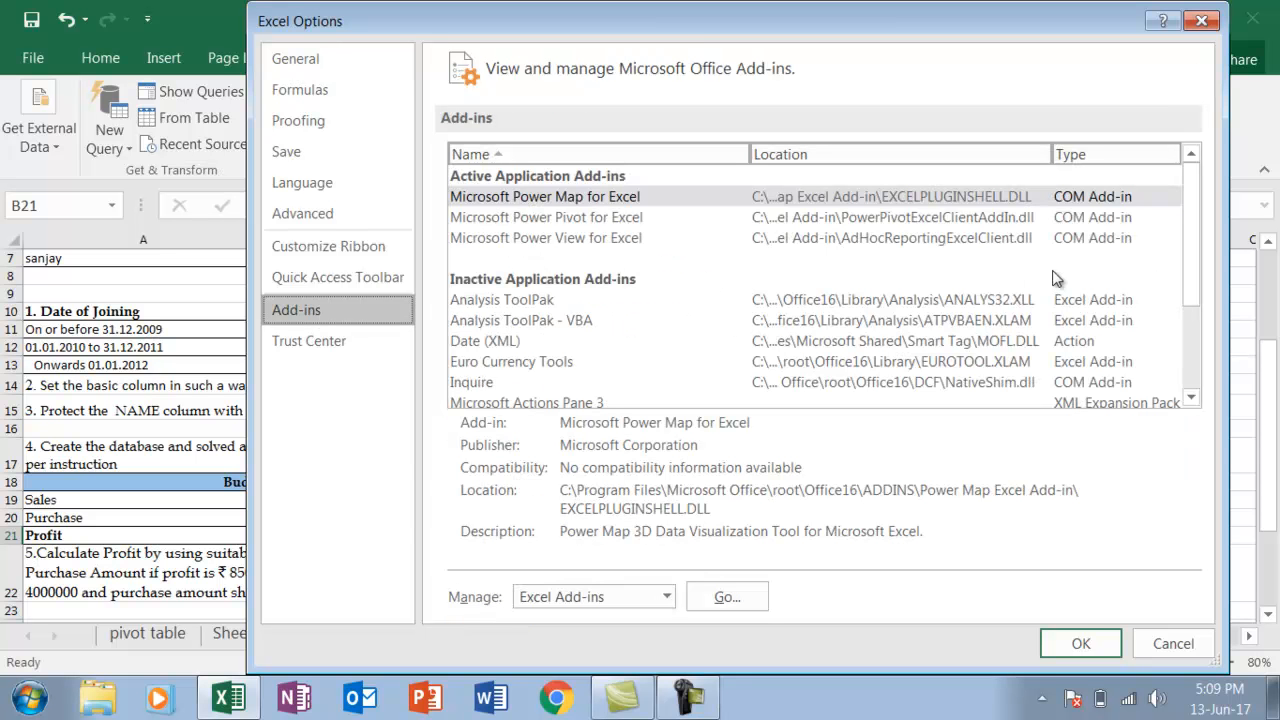
{"action": "left_click_drag", "start_coordinate": [1189, 270], "coordinate": [1193, 310]}
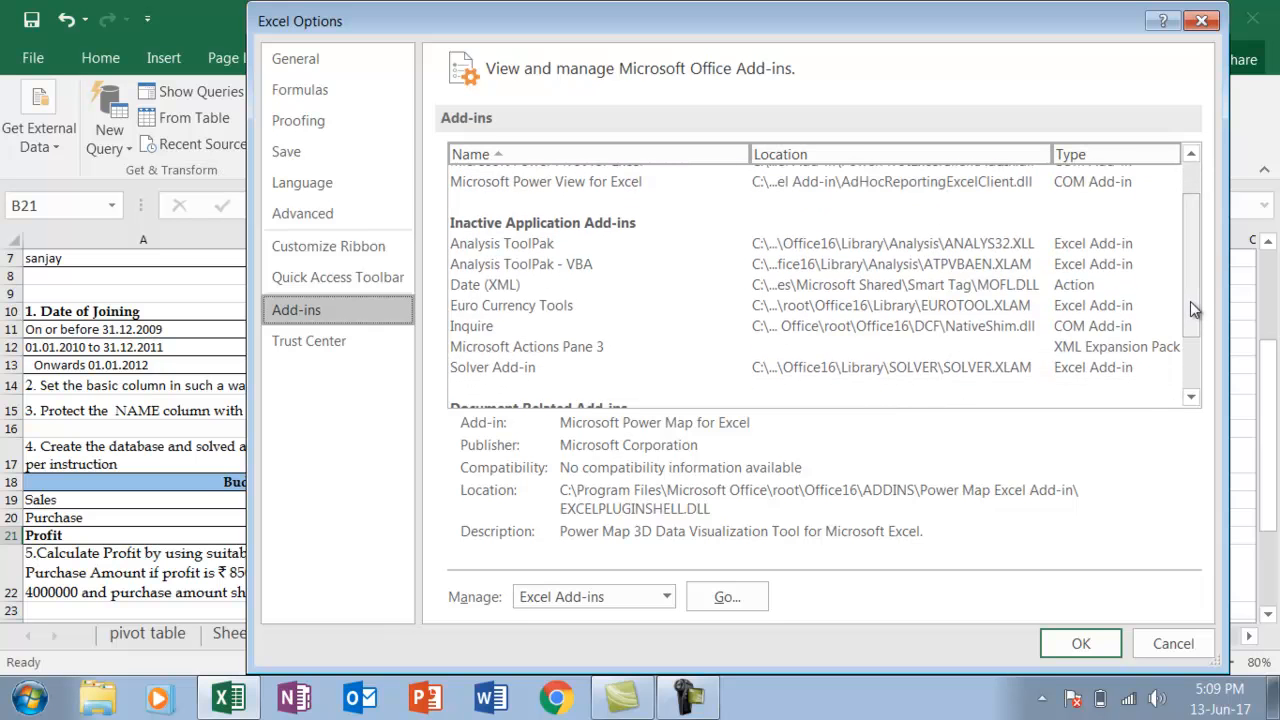
{"action": "left_click", "coordinate": [529, 370]}
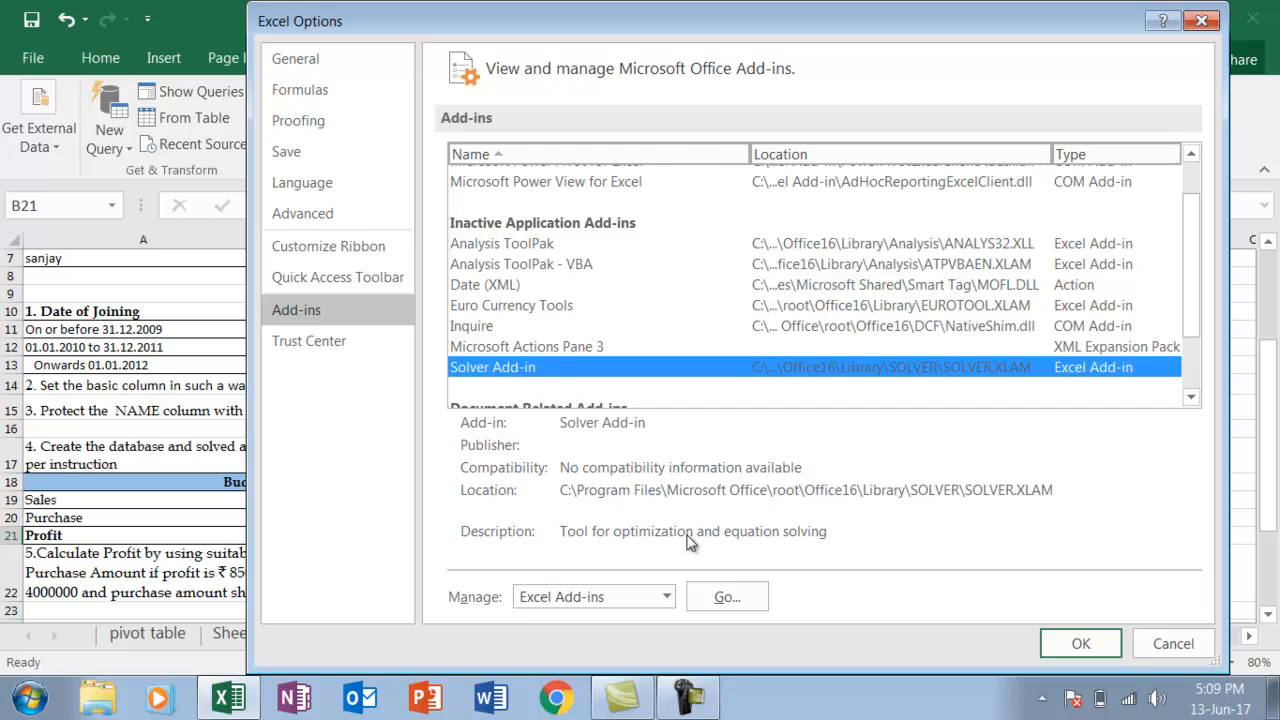
{"action": "left_click", "coordinate": [722, 595]}
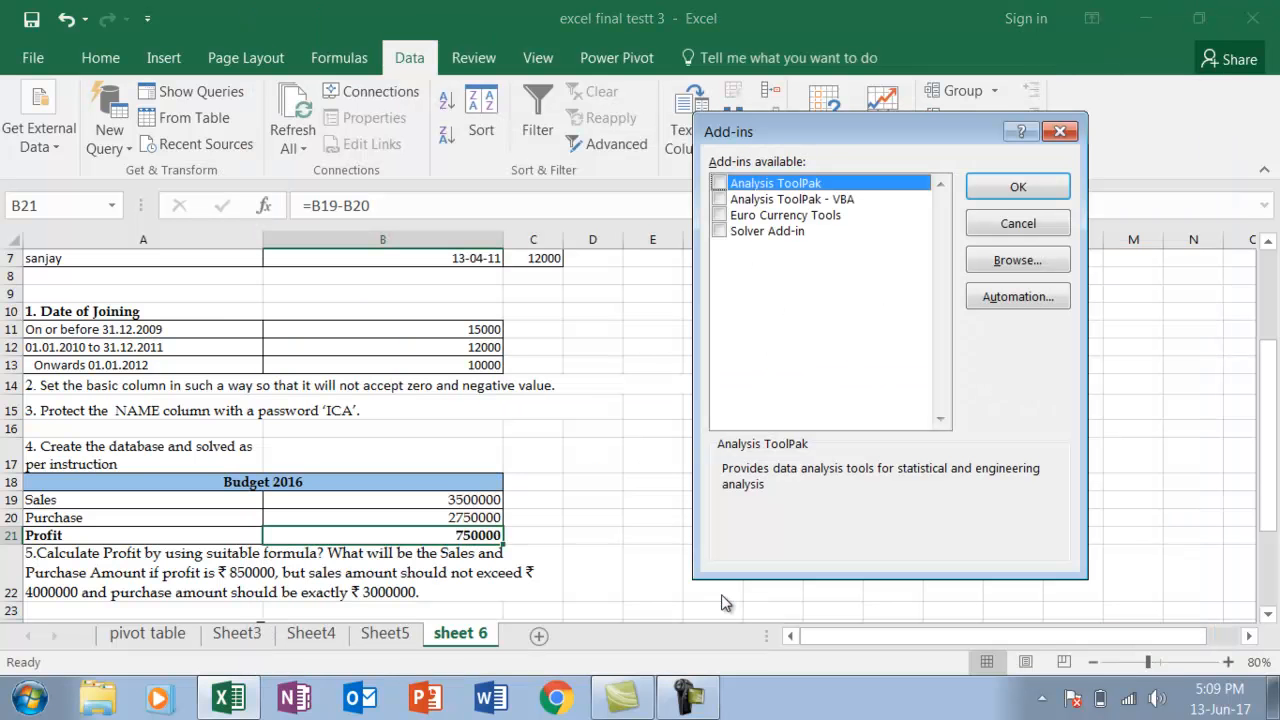
{"action": "left_click", "coordinate": [719, 231]}
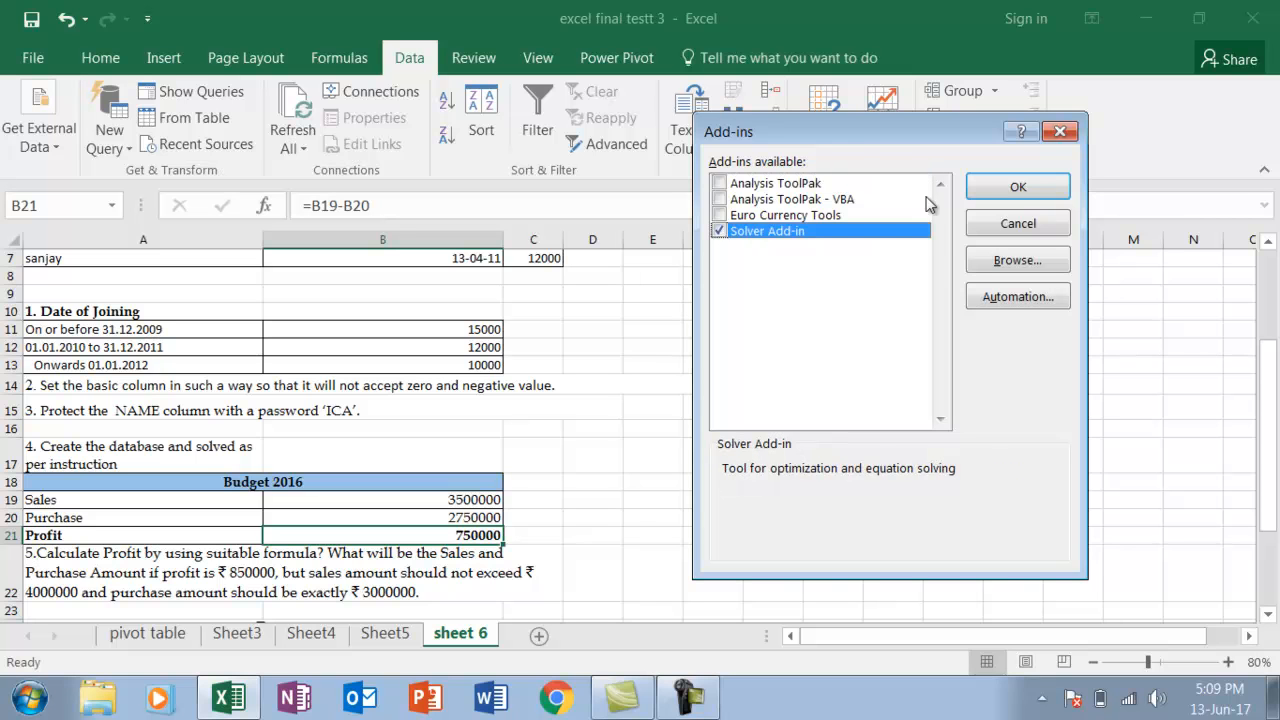
{"action": "left_click", "coordinate": [1005, 186]}
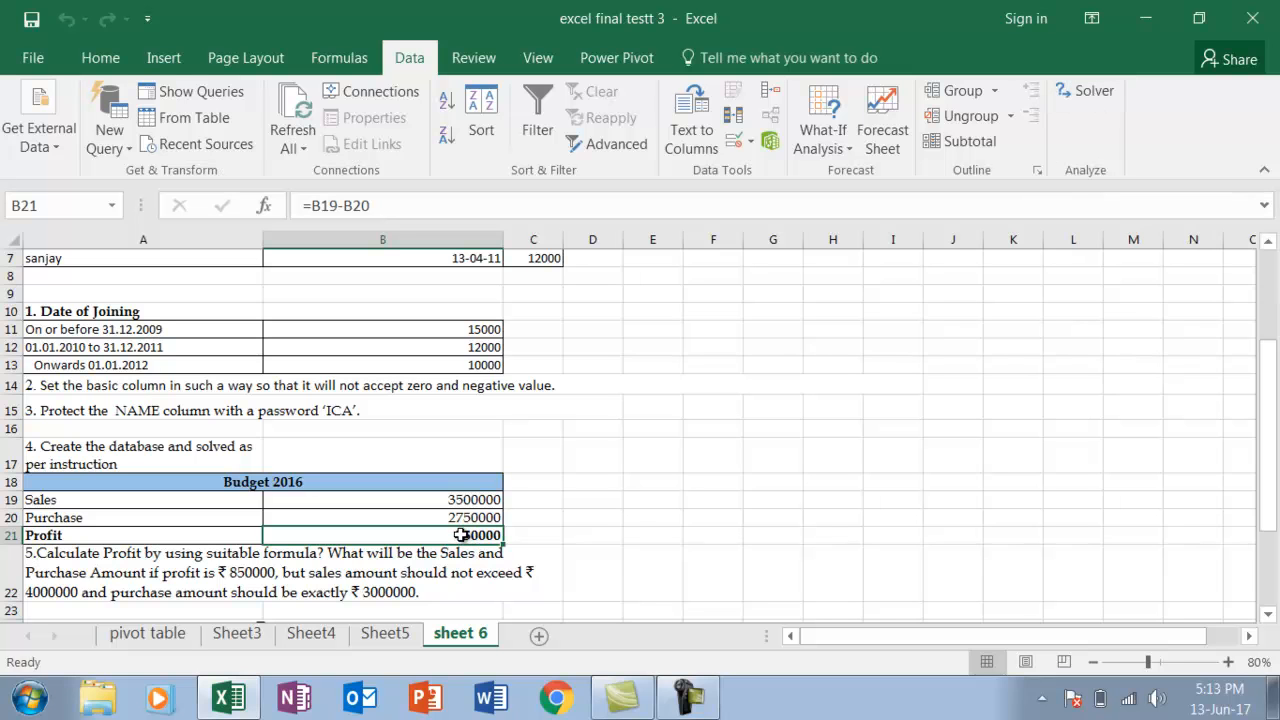
Start Solver with the profit cell B21 as the objective and a target value of 850000
{"action": "left_click", "coordinate": [588, 515]}
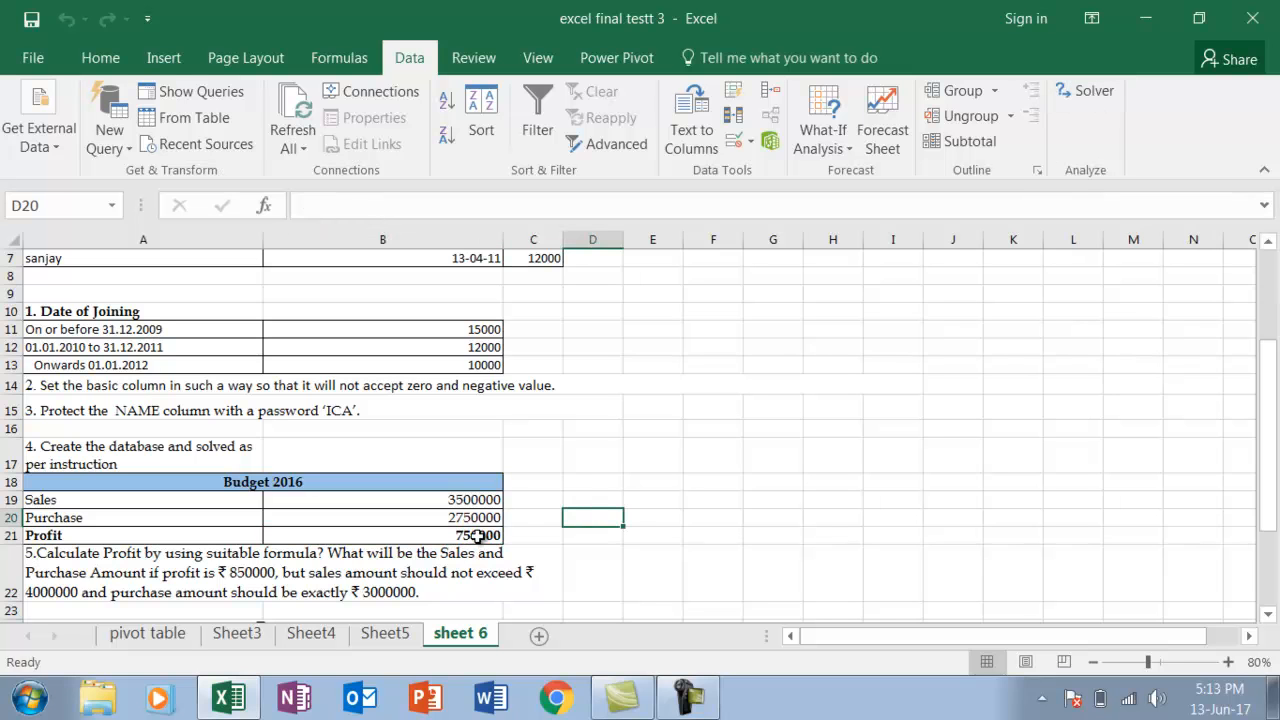
{"action": "left_click", "coordinate": [478, 536]}
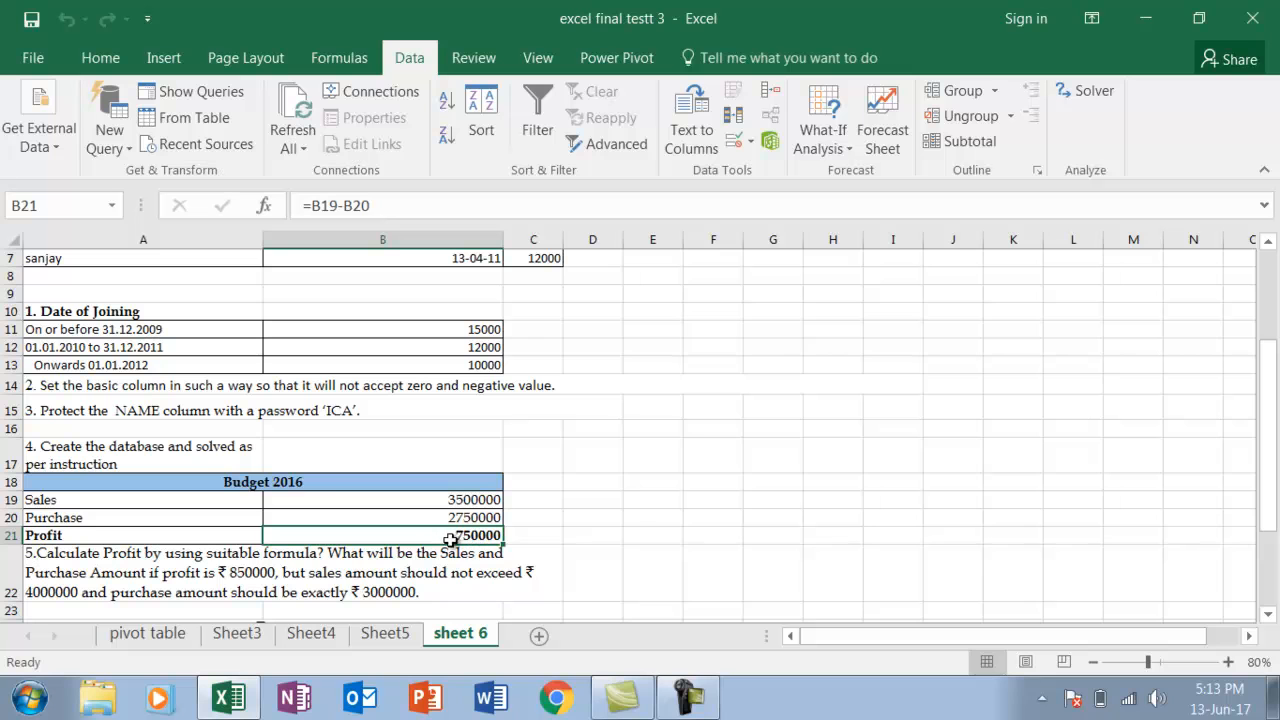
{"action": "left_click", "coordinate": [1092, 90]}
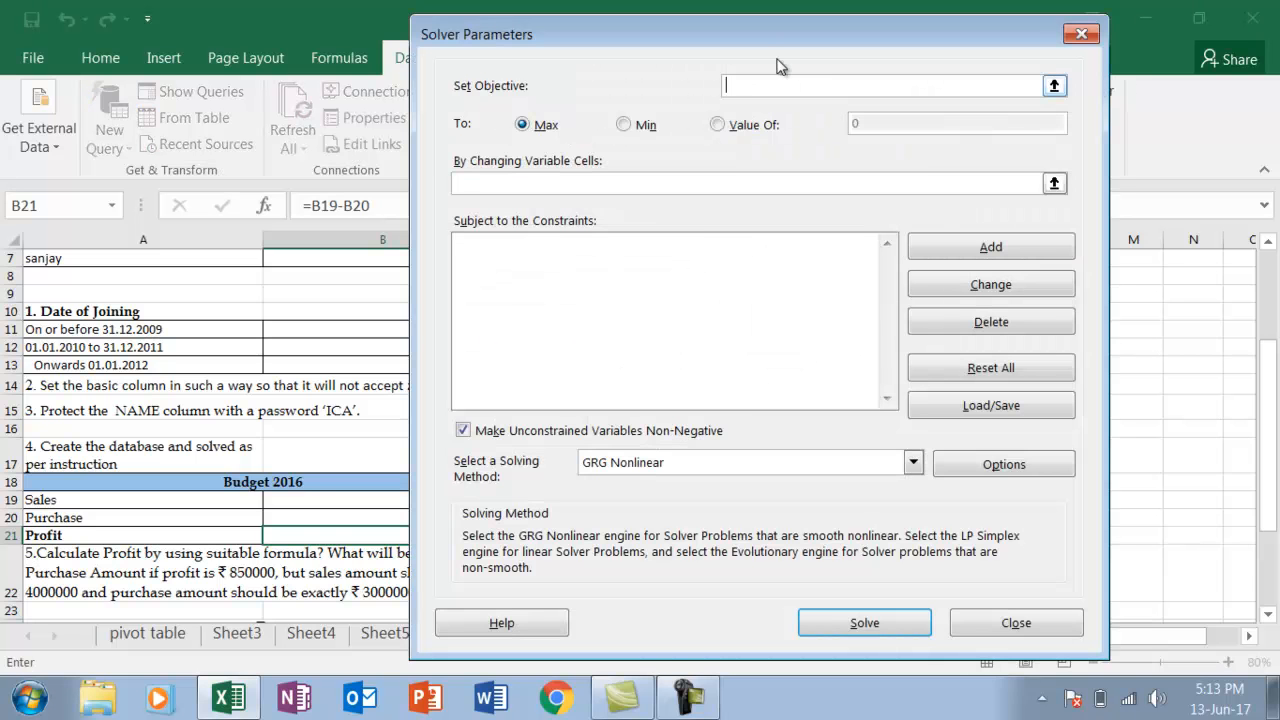
{"action": "left_click_drag", "start_coordinate": [766, 35], "coordinate": [938, 35]}
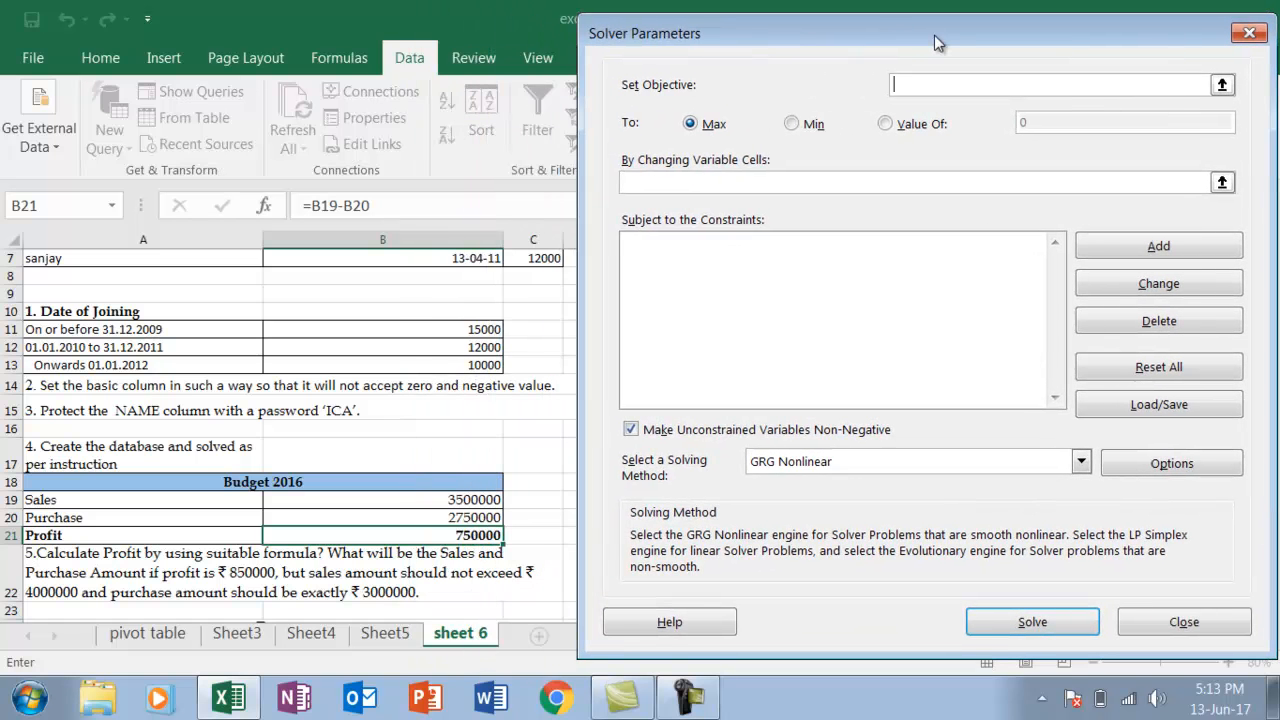
{"action": "left_click", "coordinate": [419, 535]}
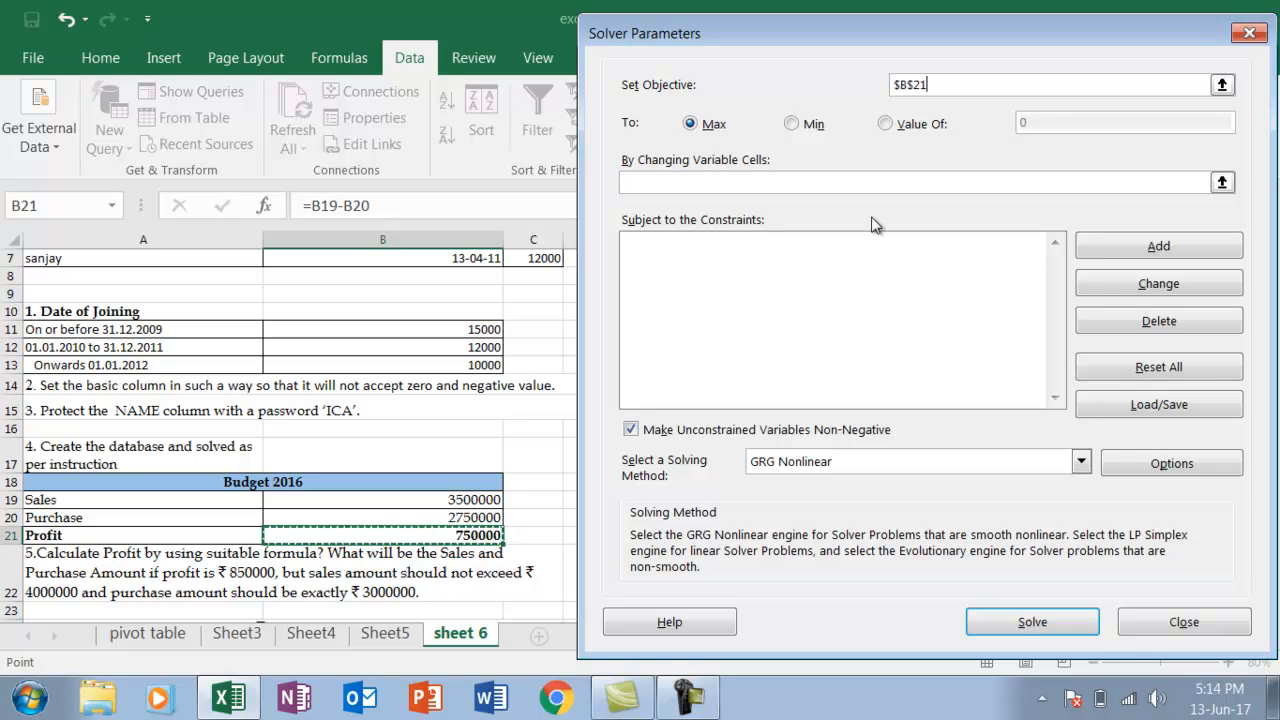
{"action": "left_click", "coordinate": [885, 124]}
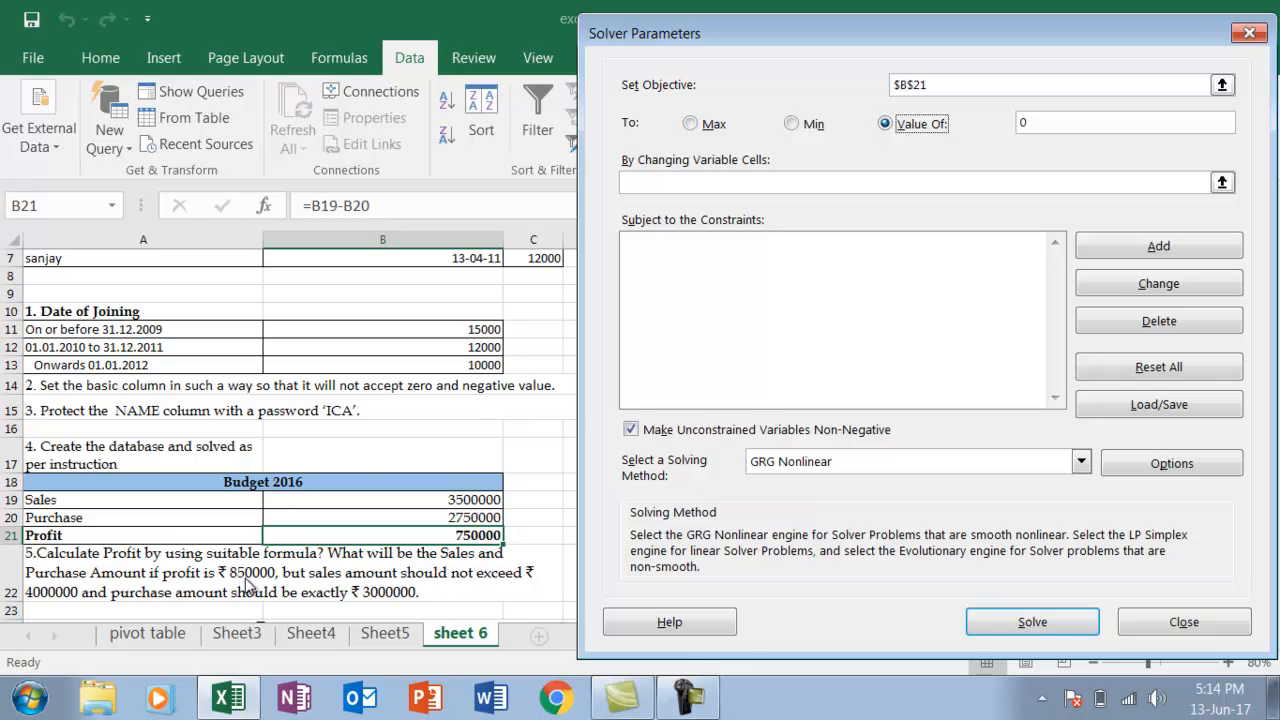
{"action": "left_click", "coordinate": [1065, 123]}
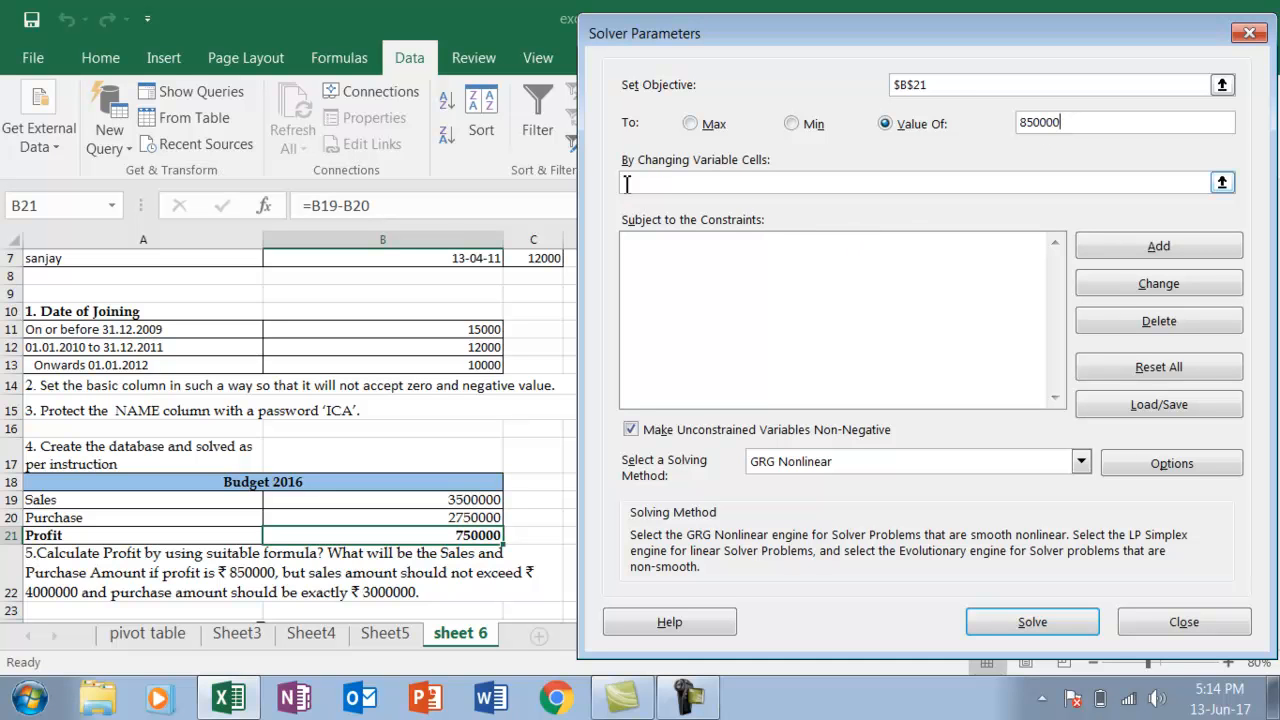
Set the sales and purchase amounts in B19:B20 as Solver's changing variable cells
{"action": "left_click", "coordinate": [670, 182]}
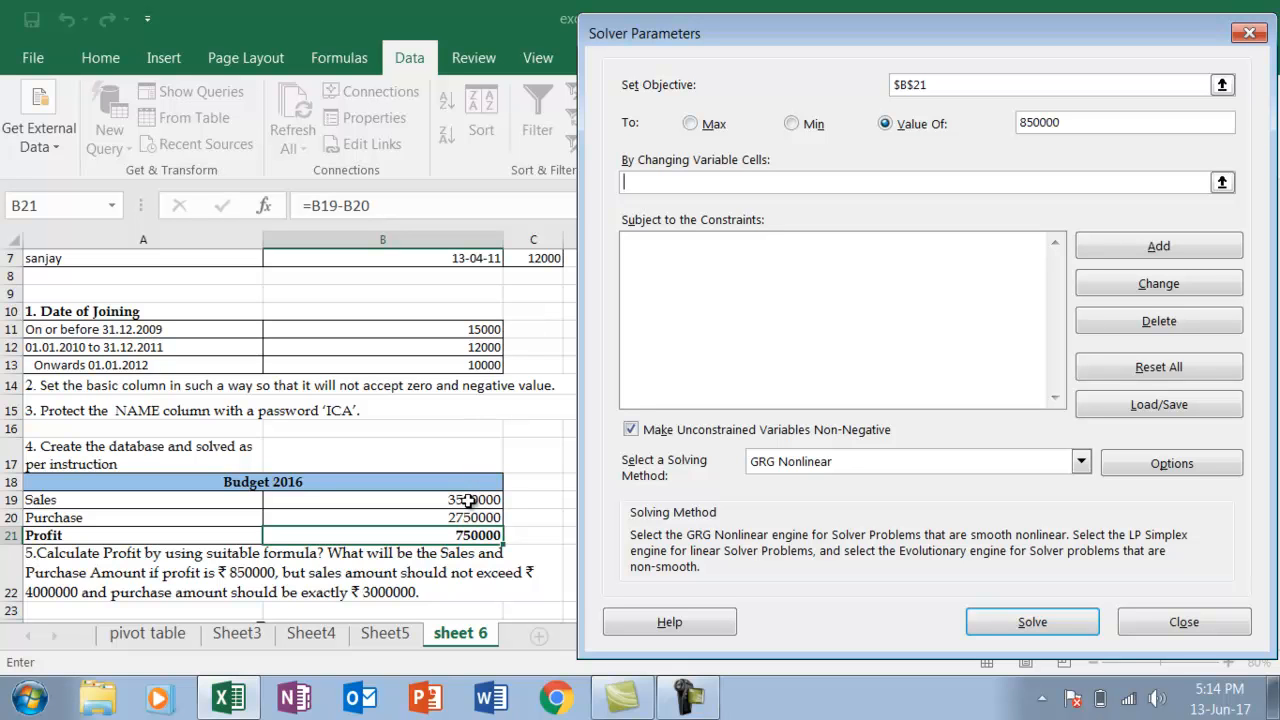
{"action": "left_click", "coordinate": [463, 501]}
{"action": "left_click_drag", "start_coordinate": [463, 501], "coordinate": [463, 510]}
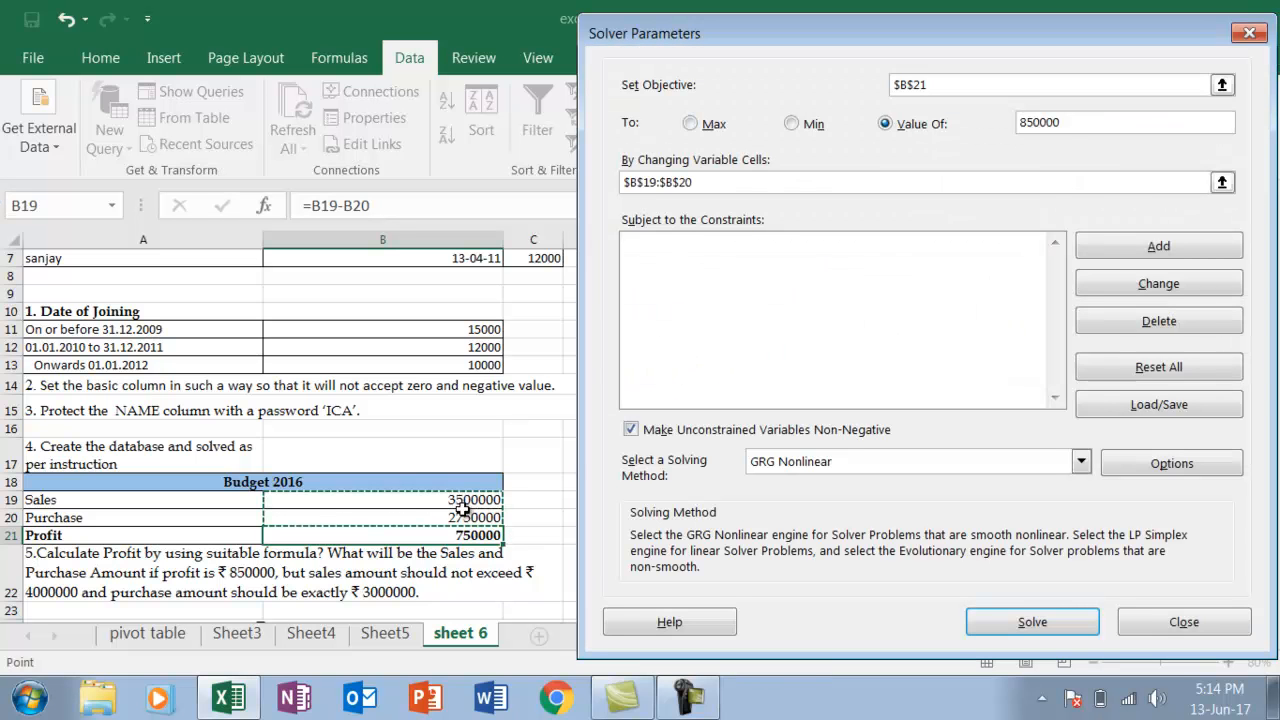
Add a Solver constraint limiting the sales amount in B19 to <= 4000000
{"action": "left_click", "coordinate": [1113, 247]}
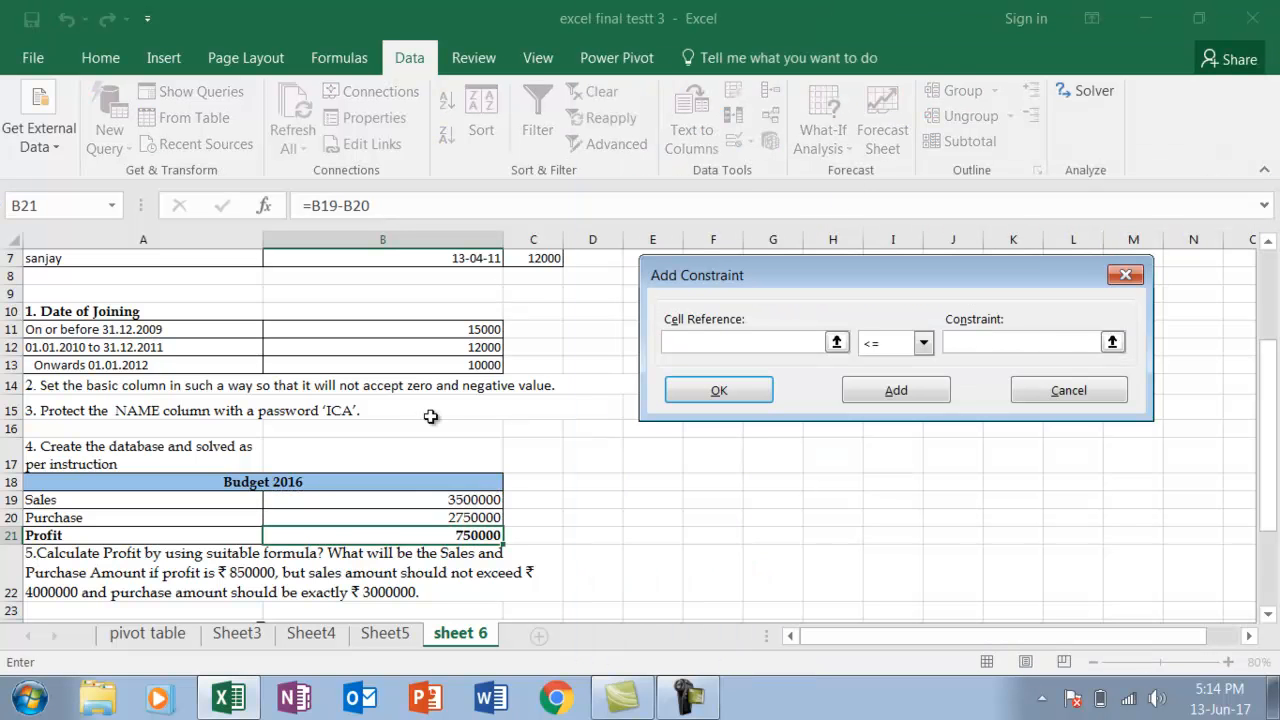
{"action": "left_click", "coordinate": [420, 502]}
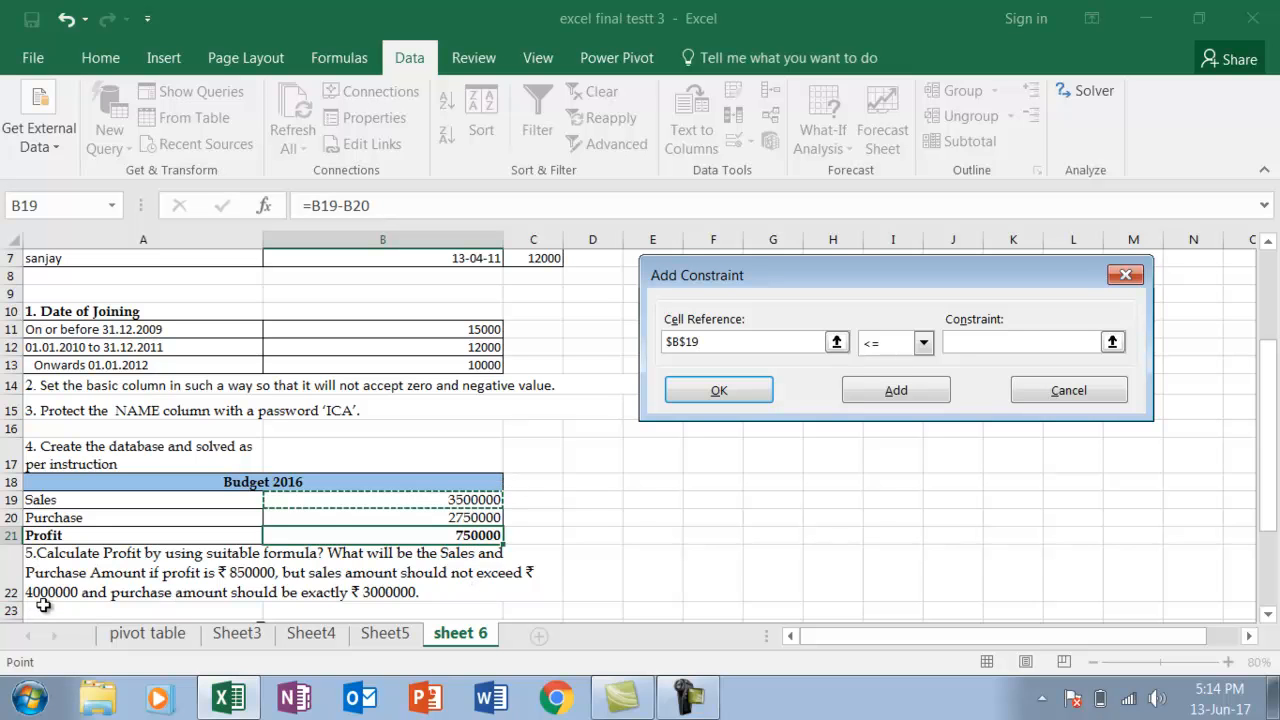
{"action": "left_click", "coordinate": [925, 343]}
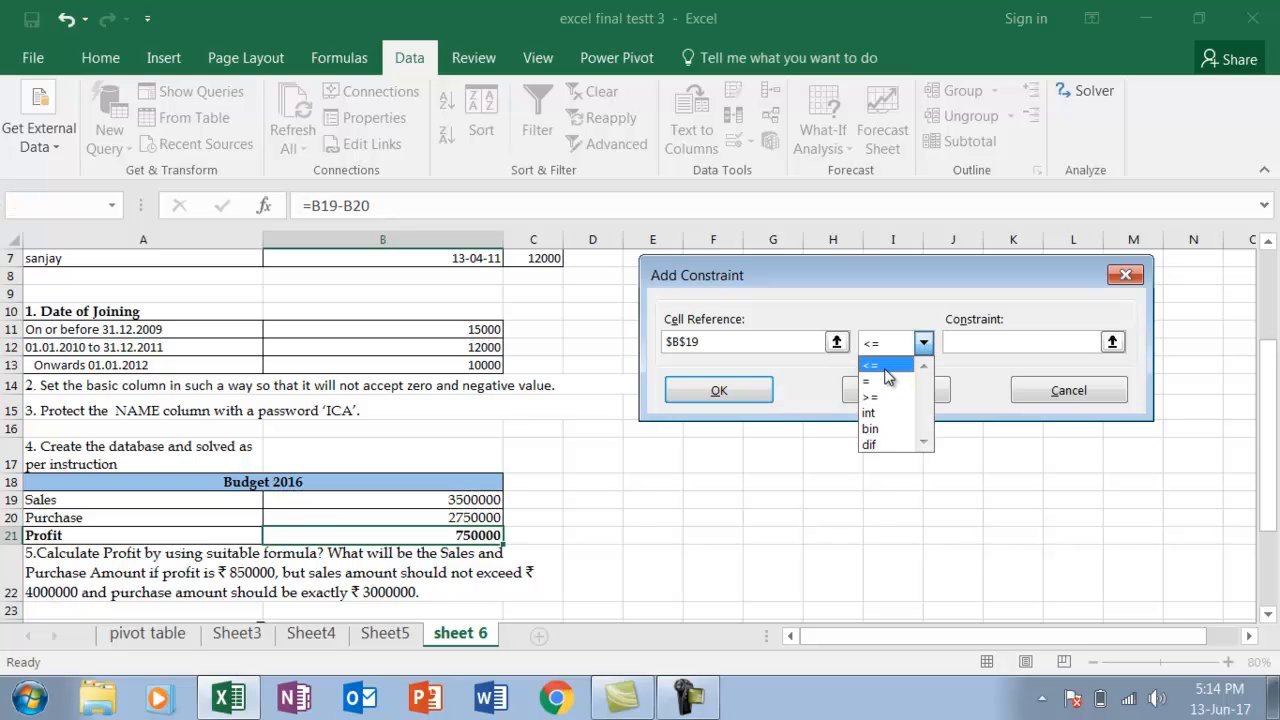
{"action": "left_click", "coordinate": [886, 366]}
{"action": "left_click", "coordinate": [957, 342]}
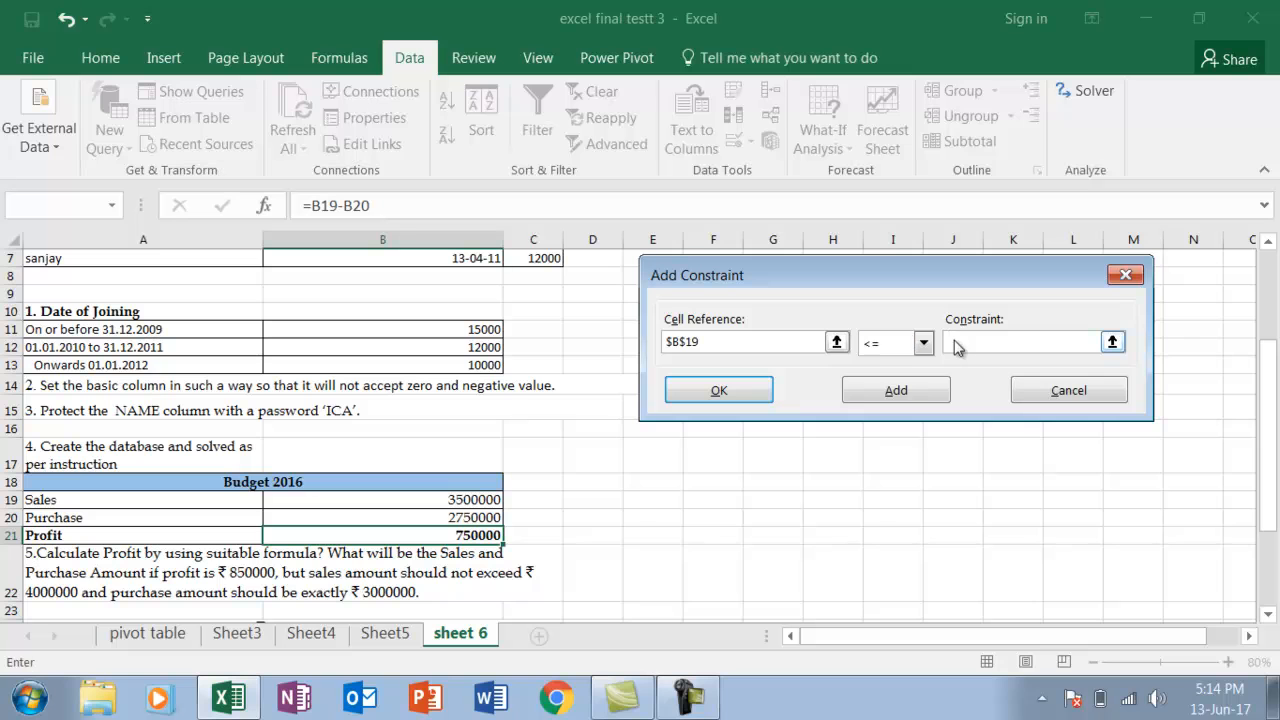
{"action": "type", "text": "4"}
{"action": "left_click", "coordinate": [919, 390]}
Add a Solver constraint making the purchase amount in B20 = 3000000 and finish the constraint list
{"action": "left_click", "coordinate": [442, 521]}
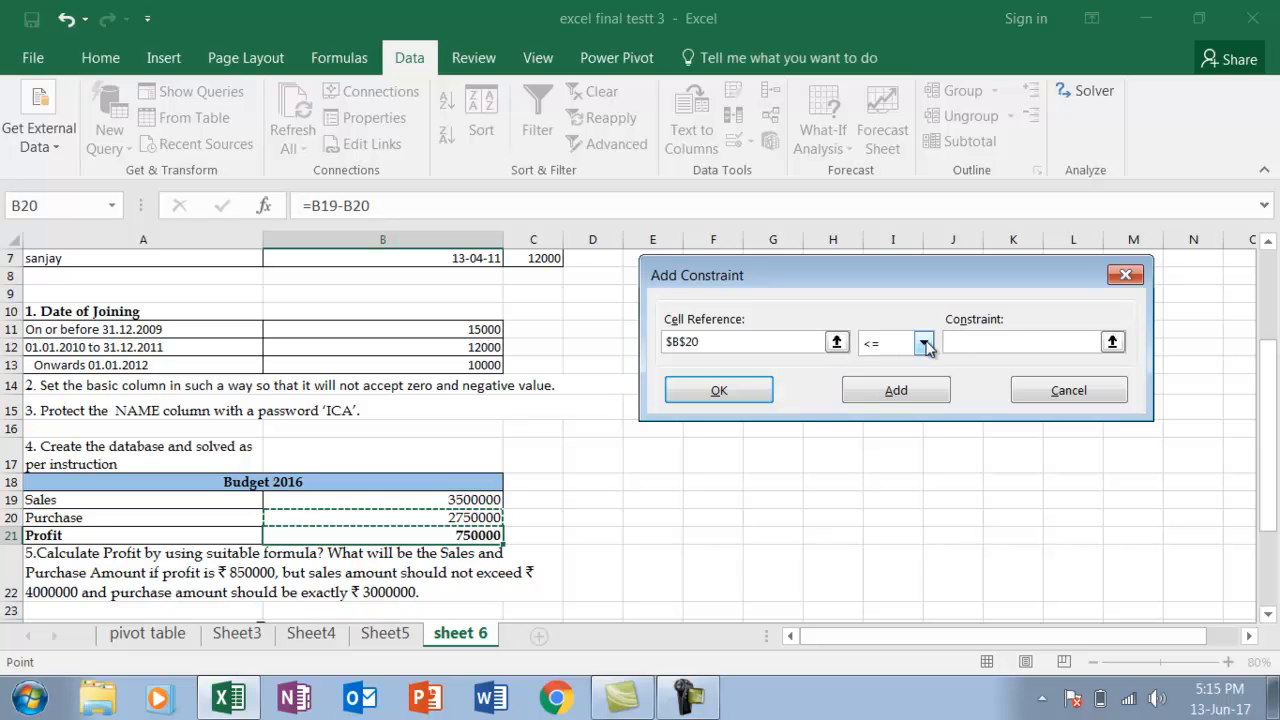
{"action": "left_click", "coordinate": [926, 344]}
{"action": "left_click", "coordinate": [878, 380]}
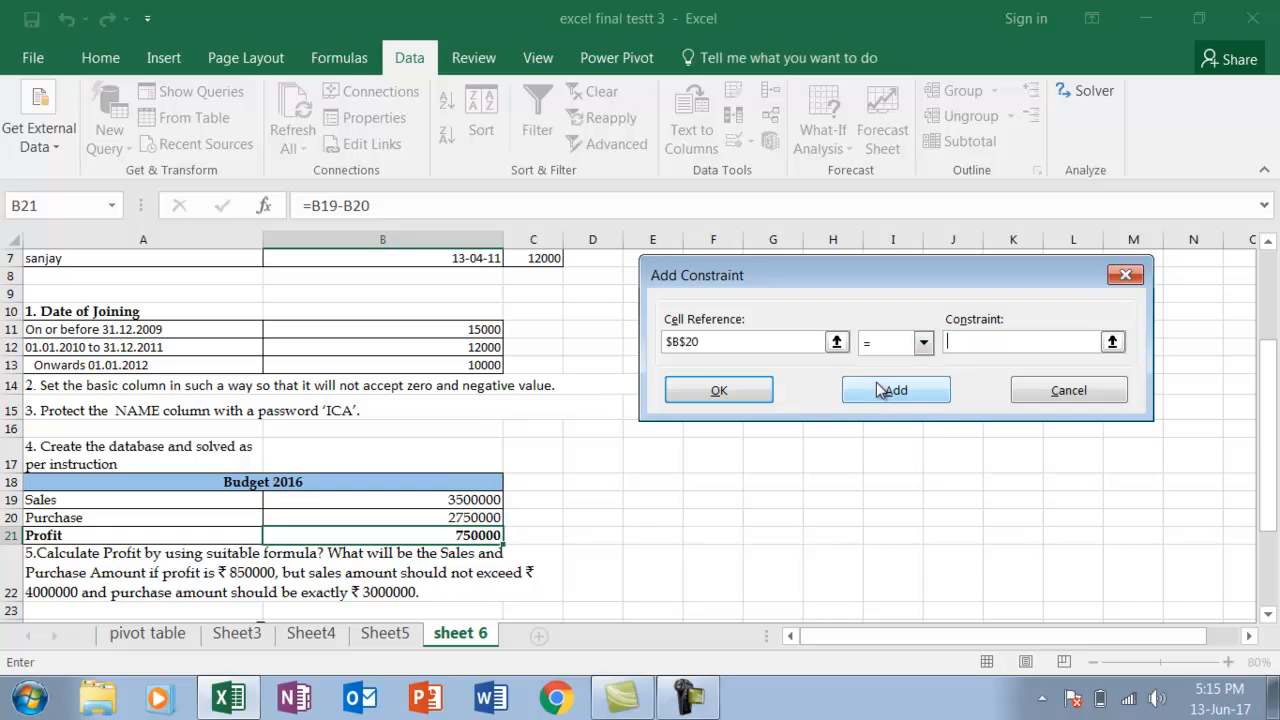
{"action": "type", "text": "3000000"}
{"action": "left_click", "coordinate": [729, 400]}
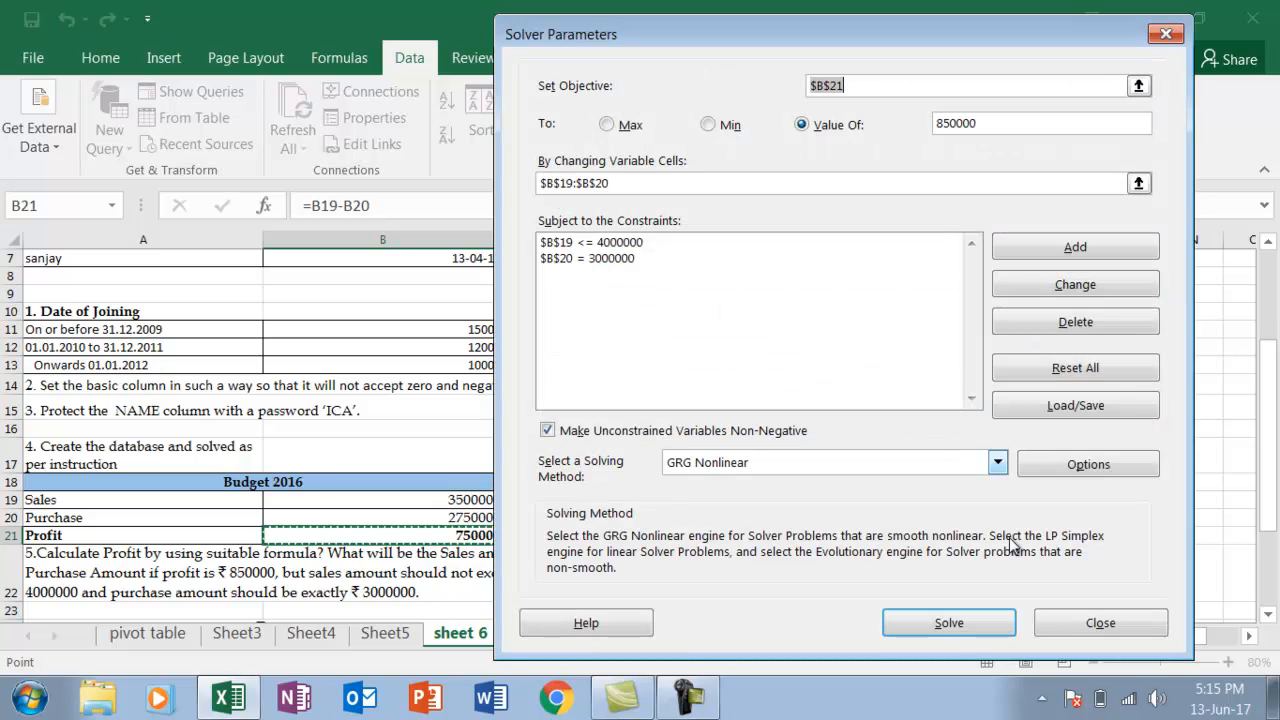
Solve the budget model, keep the Solver solution and create an Answer report
{"action": "left_click", "coordinate": [949, 623]}
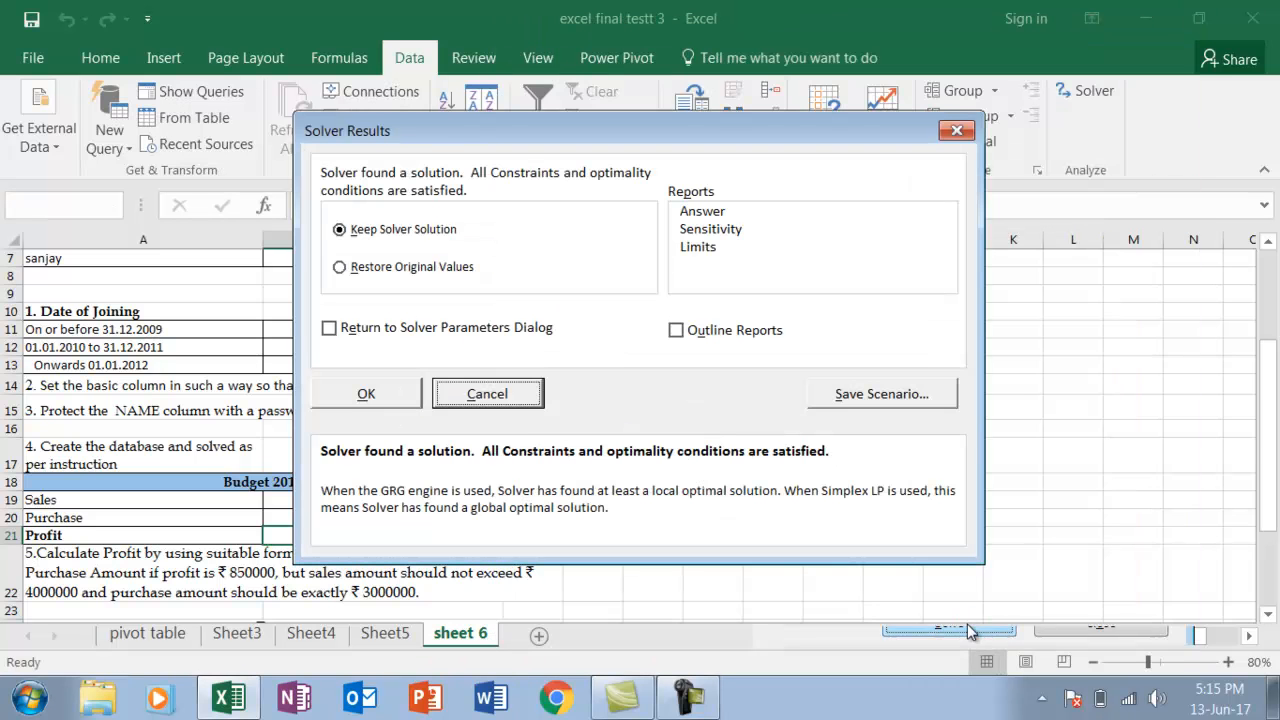
{"action": "left_click_drag", "start_coordinate": [557, 127], "coordinate": [845, 115]}
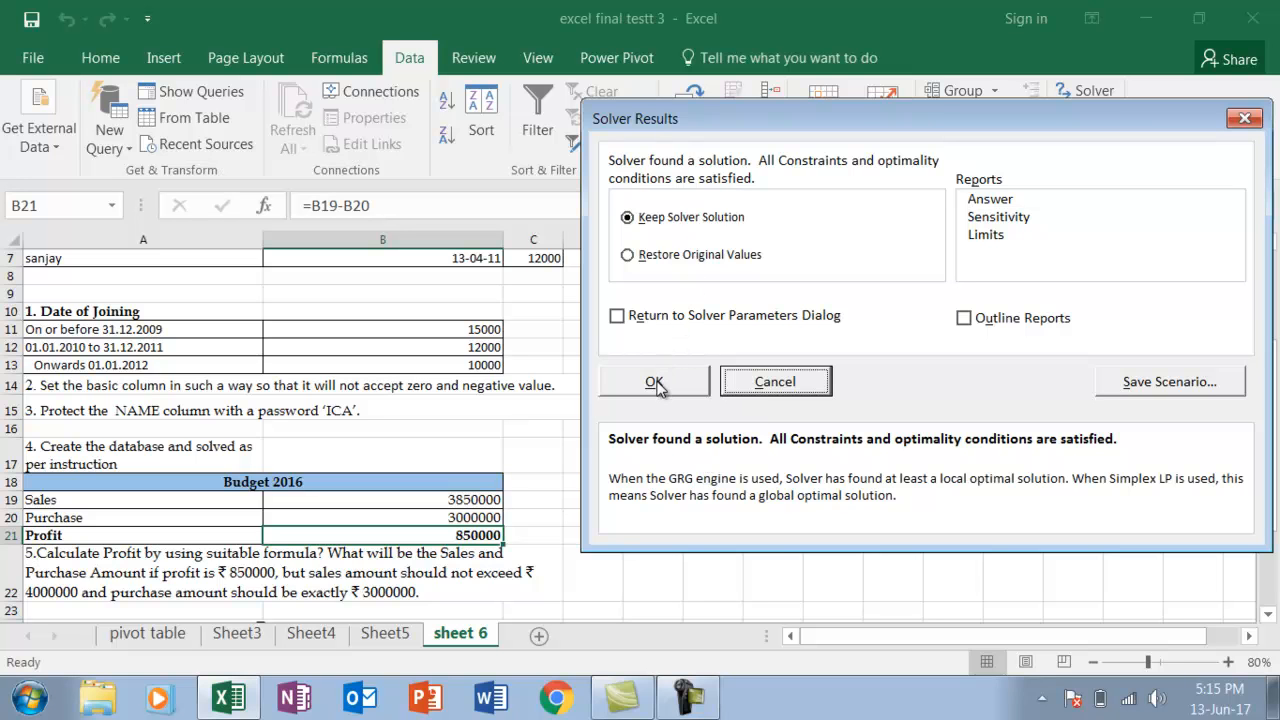
{"action": "left_click", "coordinate": [990, 199]}
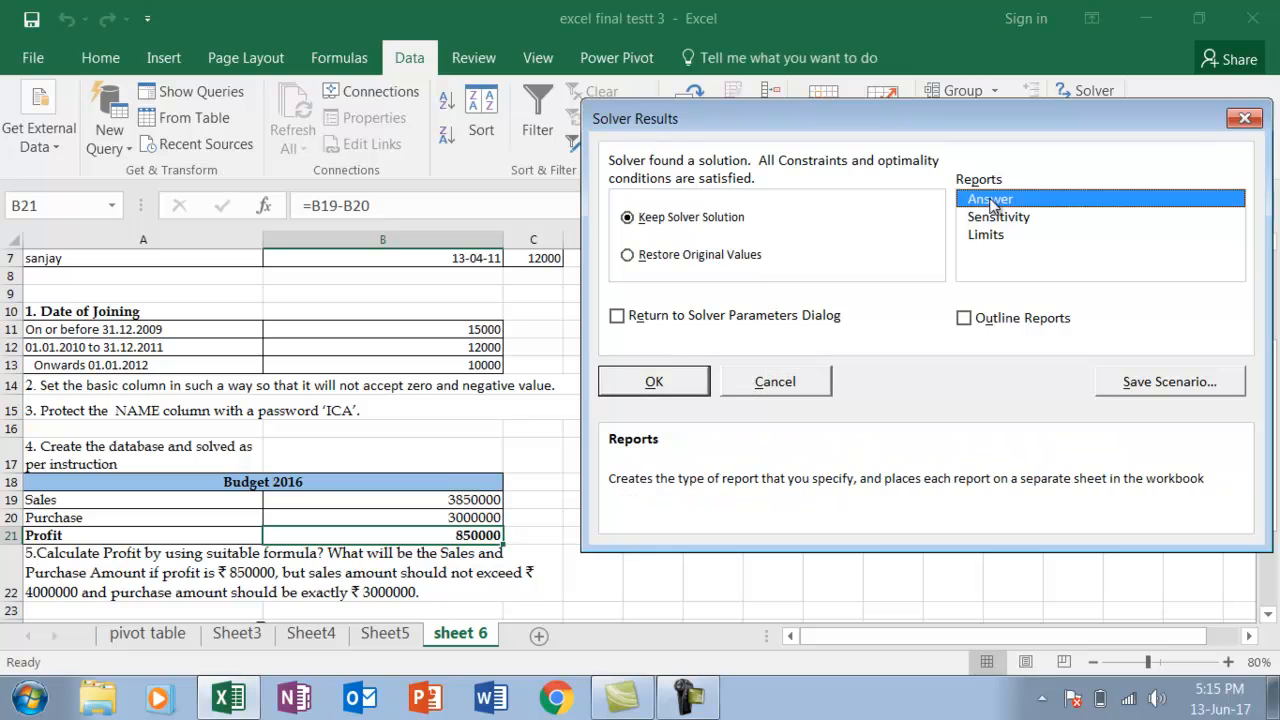
{"action": "left_click", "coordinate": [653, 381]}
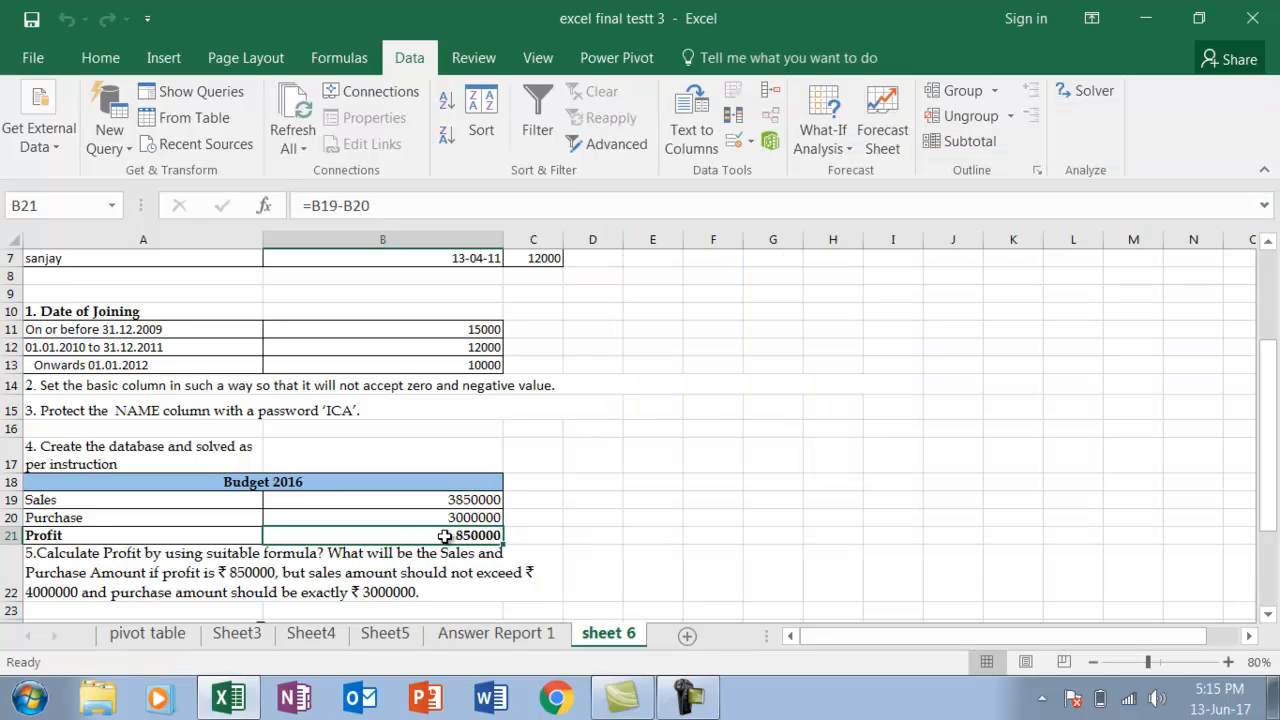
Enter the loan amount for question 6 with the label pv in G24 and 35000 in H24
{"action": "left_click_drag", "start_coordinate": [1270, 618], "coordinate": [1270, 618]}
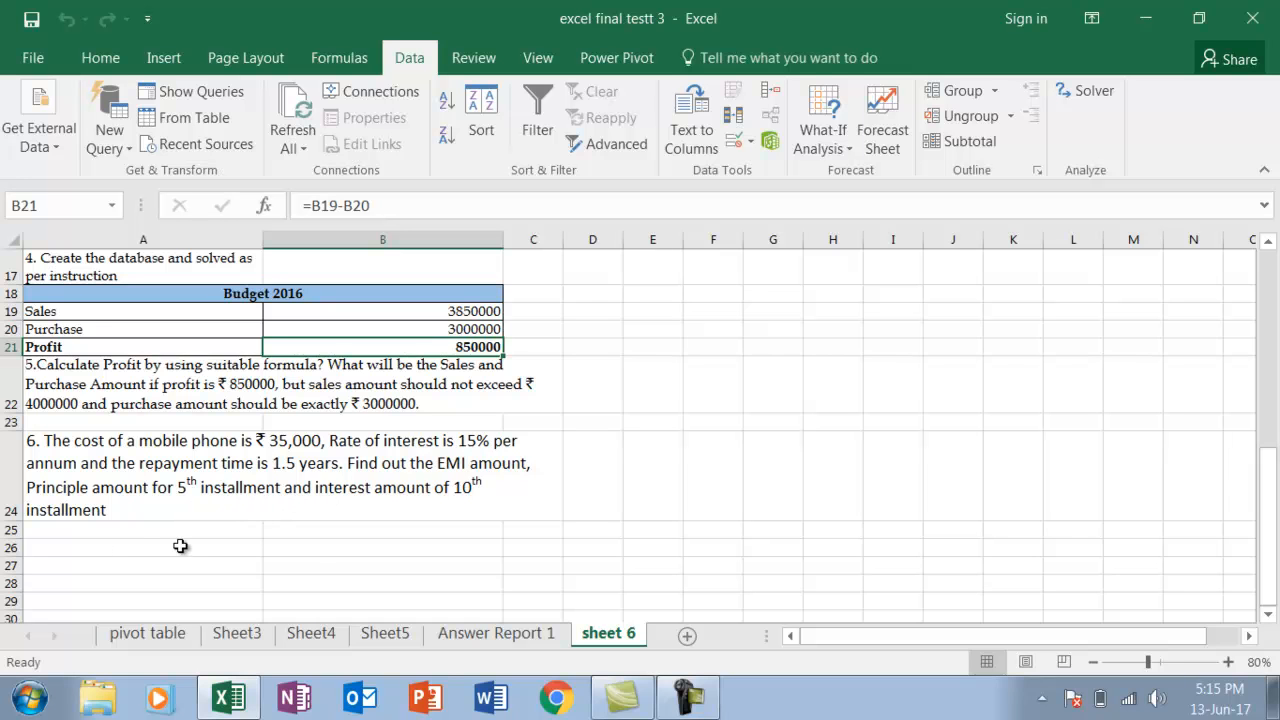
{"action": "left_click", "coordinate": [773, 455]}
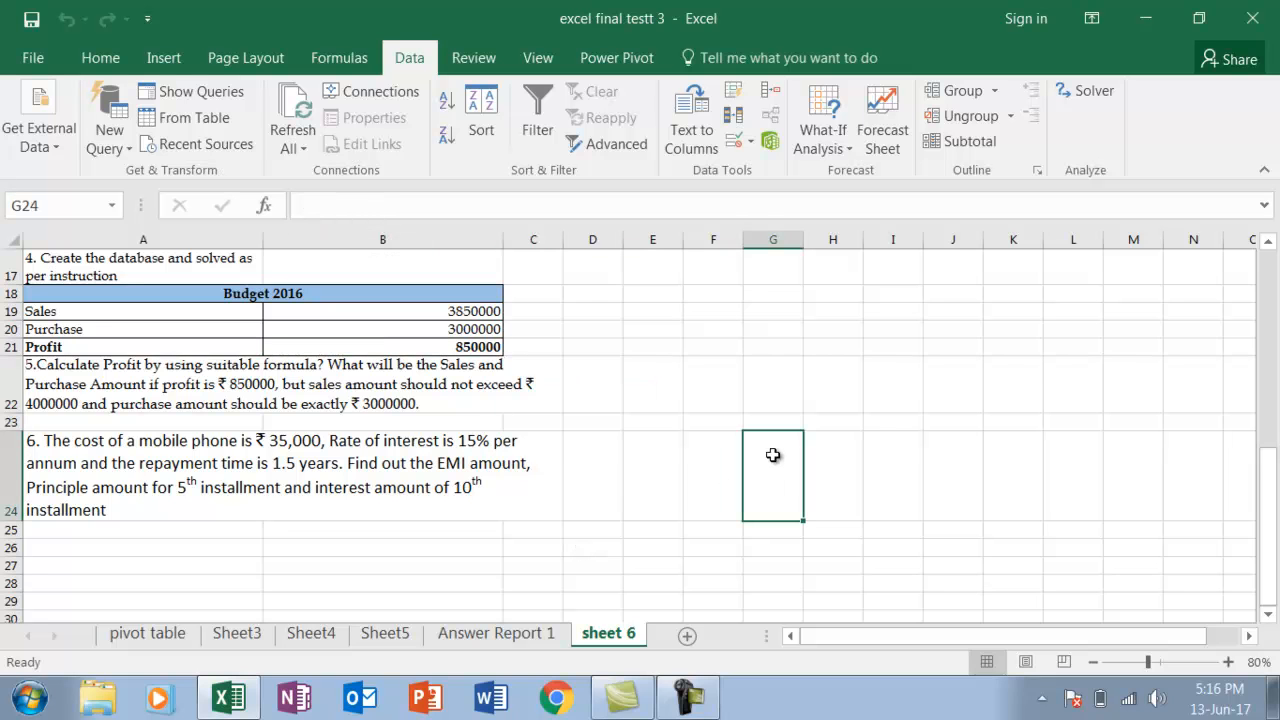
{"action": "type", "text": "pv"}
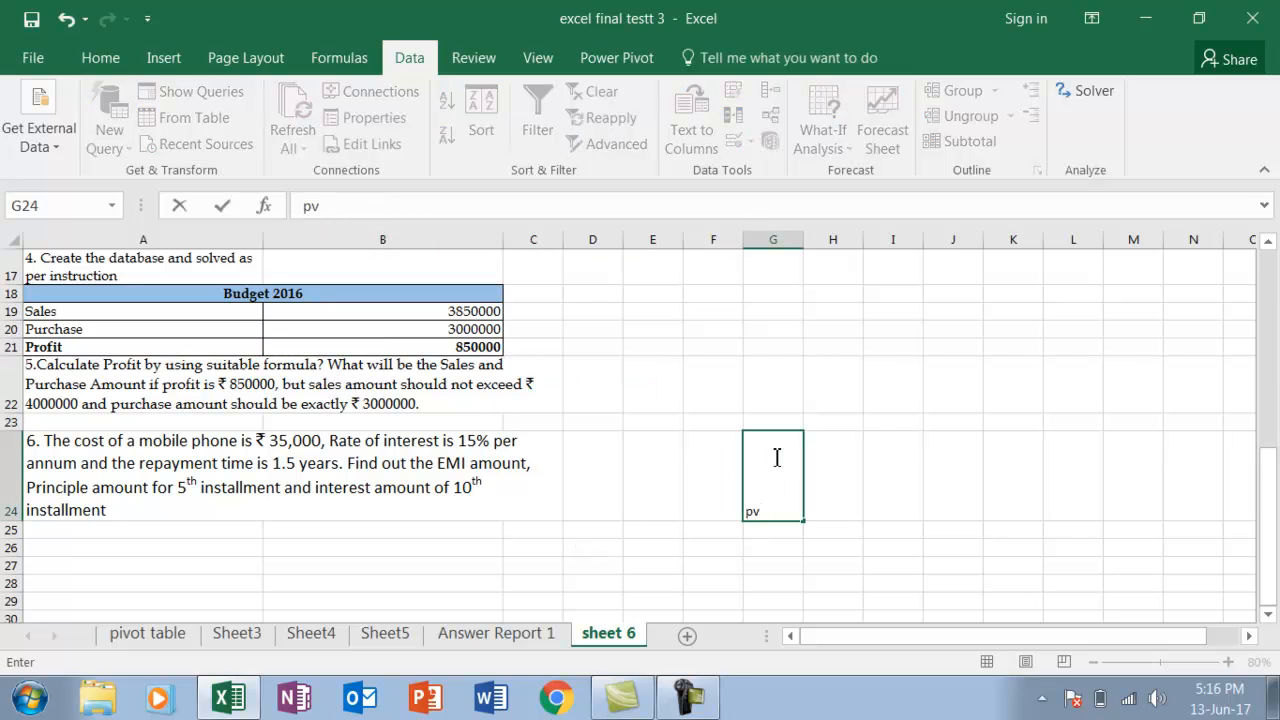
{"action": "key", "text": "Tab"}
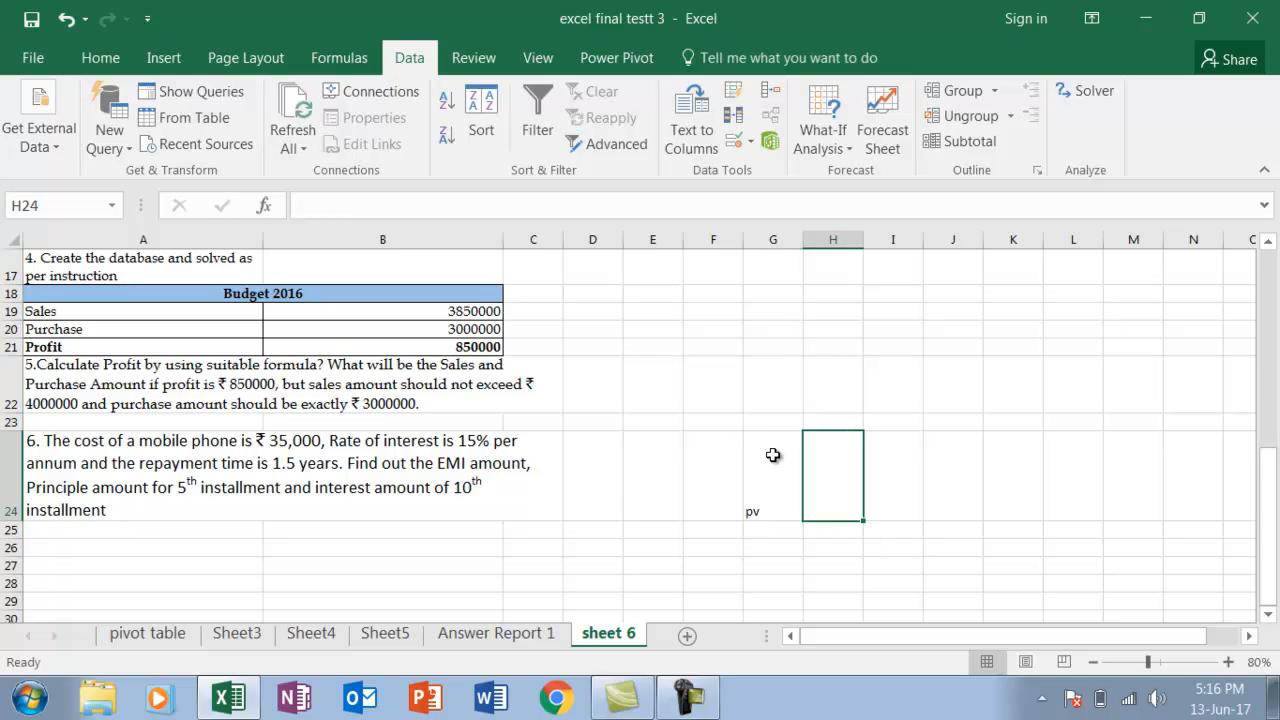
{"action": "type", "text": "35000"}
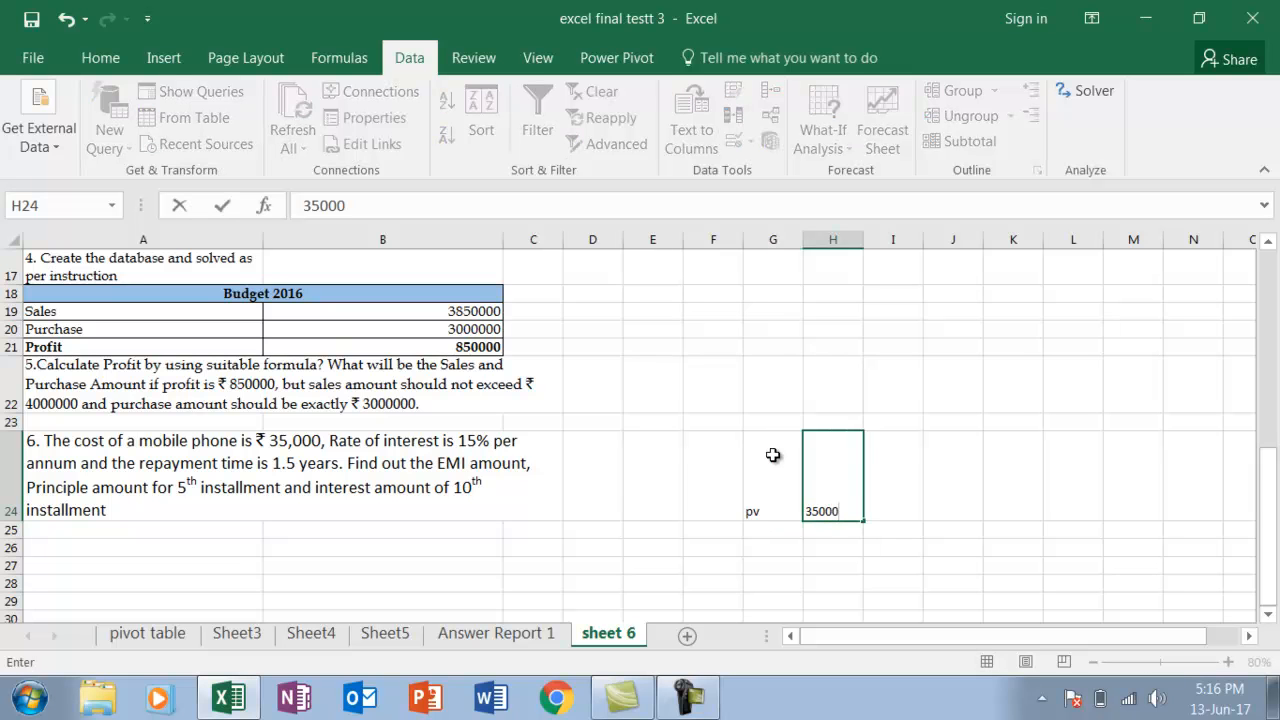
{"action": "key", "text": "Return"}
Enter the interest rate with the label rate in G25 and 15% in H25
{"action": "key", "text": "Left"}
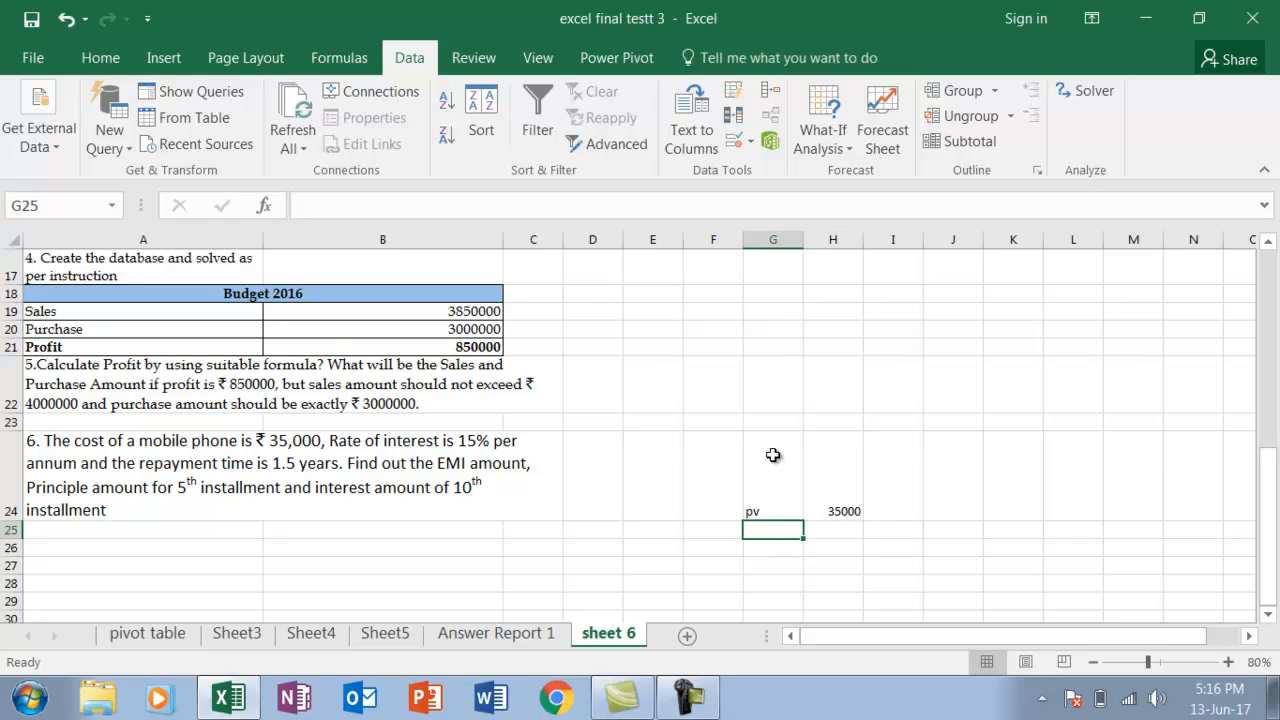
{"action": "type", "text": "rate"}
{"action": "key", "text": "Tab"}
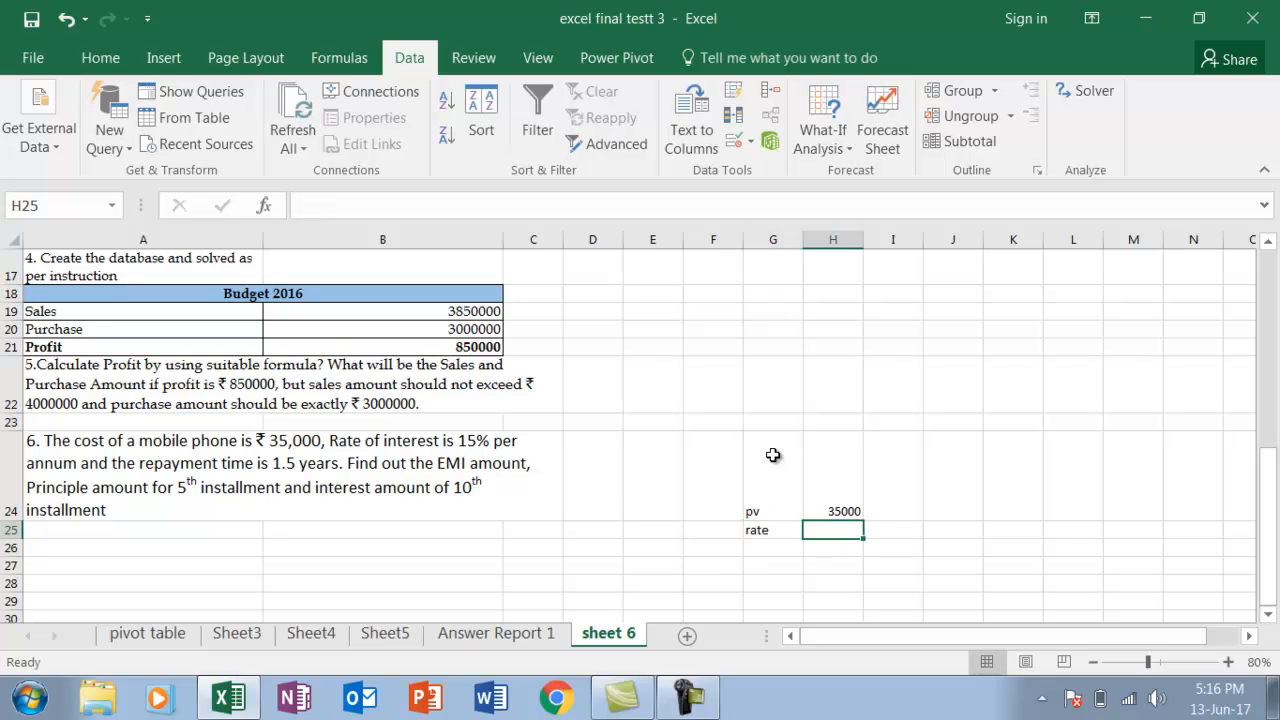
{"action": "type", "text": "15"}
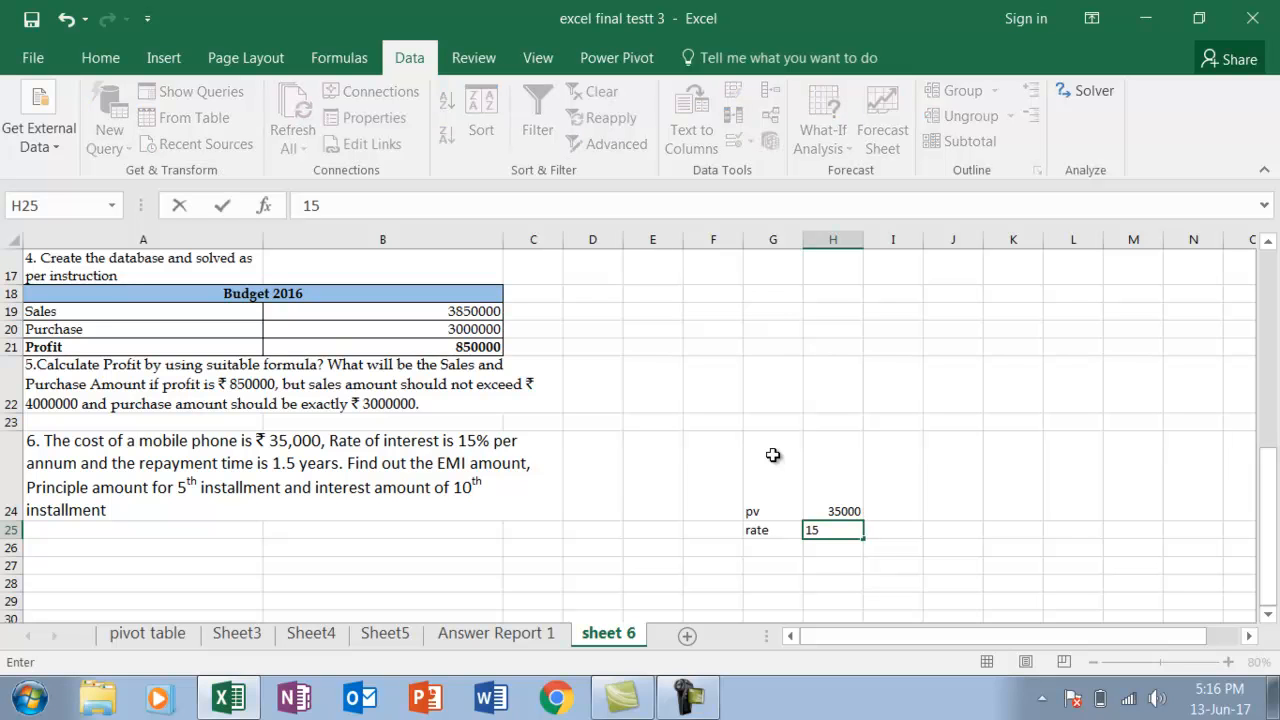
{"action": "type", "text": "%"}
{"action": "key", "text": "Return"}
Enter the number of monthly instalments with the label "no of period" in G26 and 18 in H26
{"action": "key", "text": "Left"}
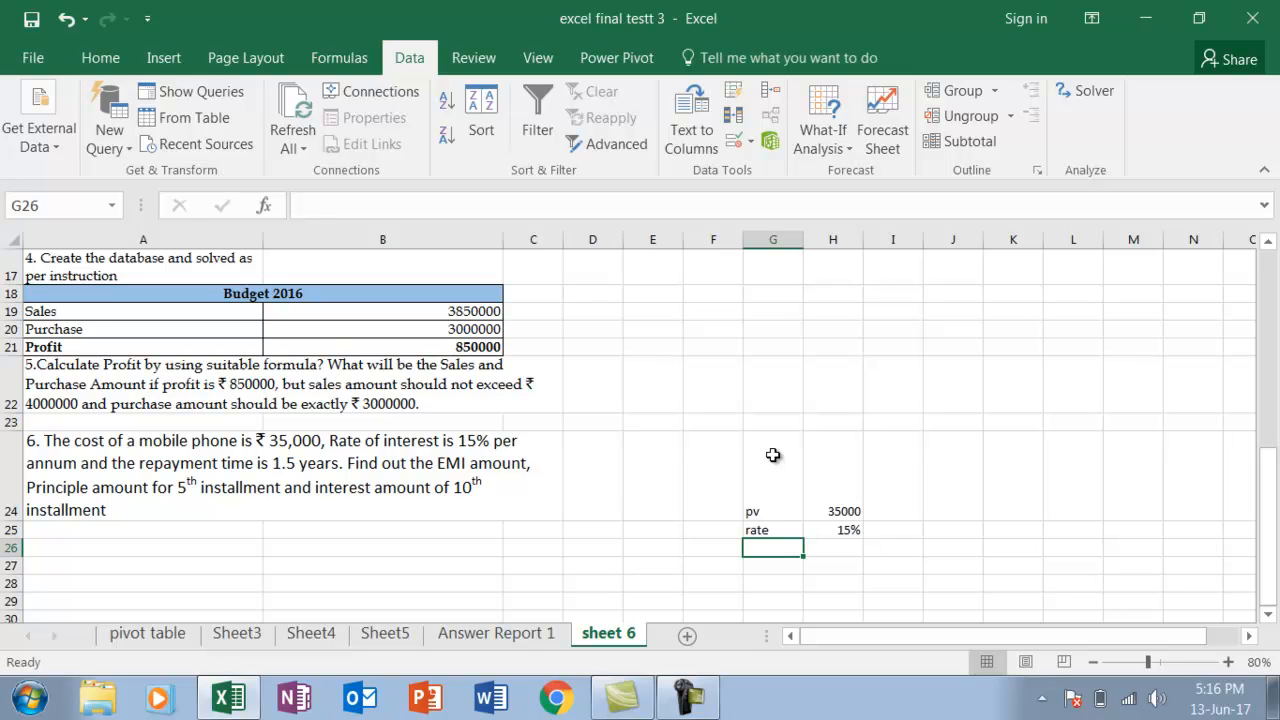
{"action": "type", "text": "no"}
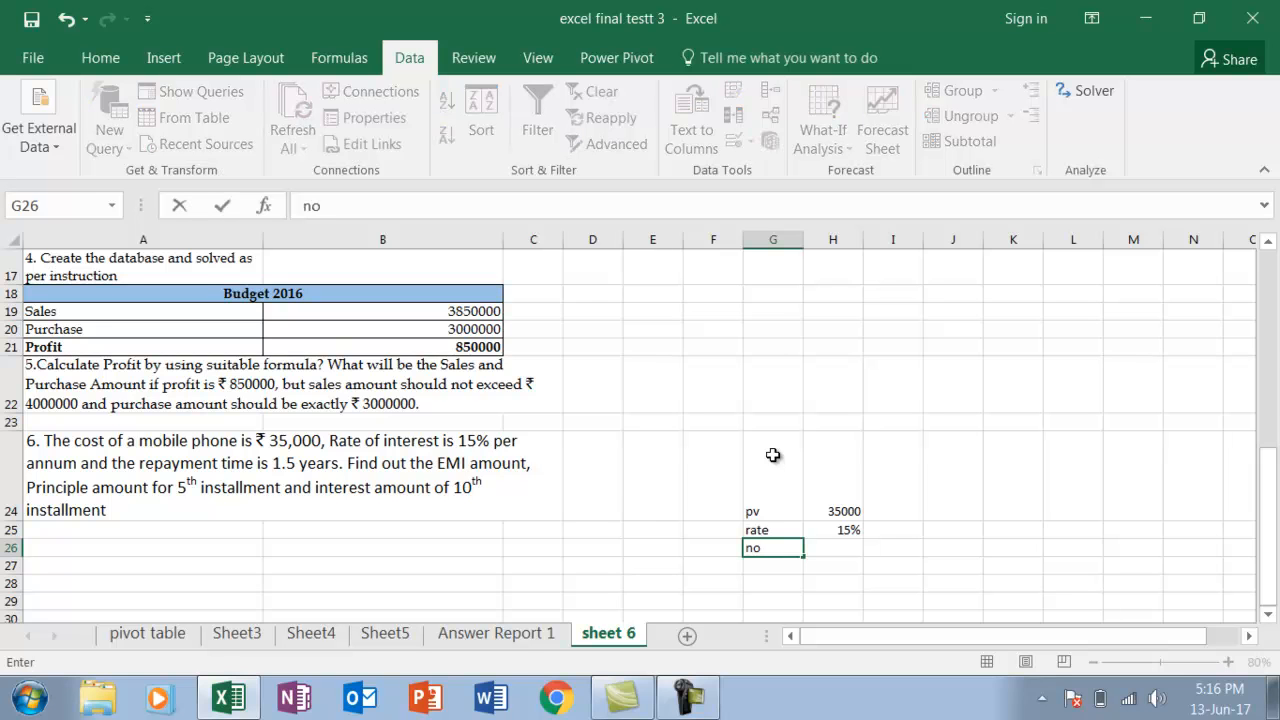
{"action": "type", "text": " of period"}
{"action": "key", "text": "Tab"}
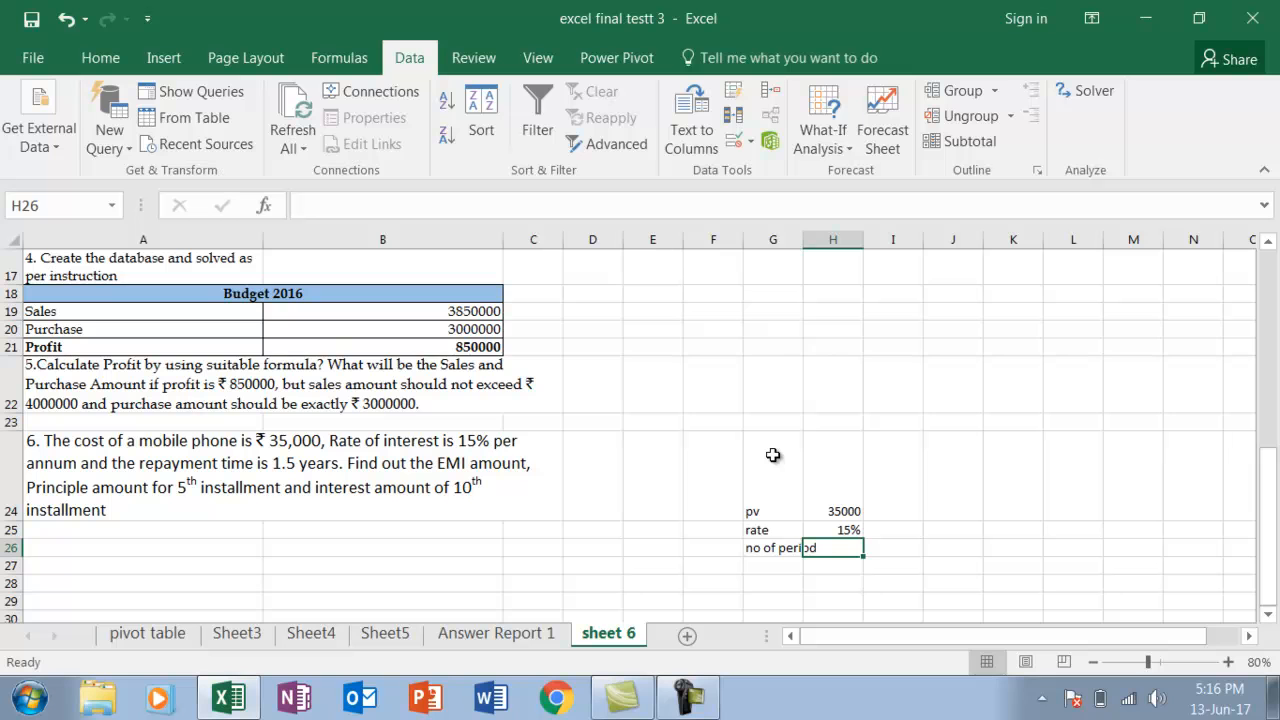
{"action": "type", "text": "18"}
{"action": "key", "text": "Return"}
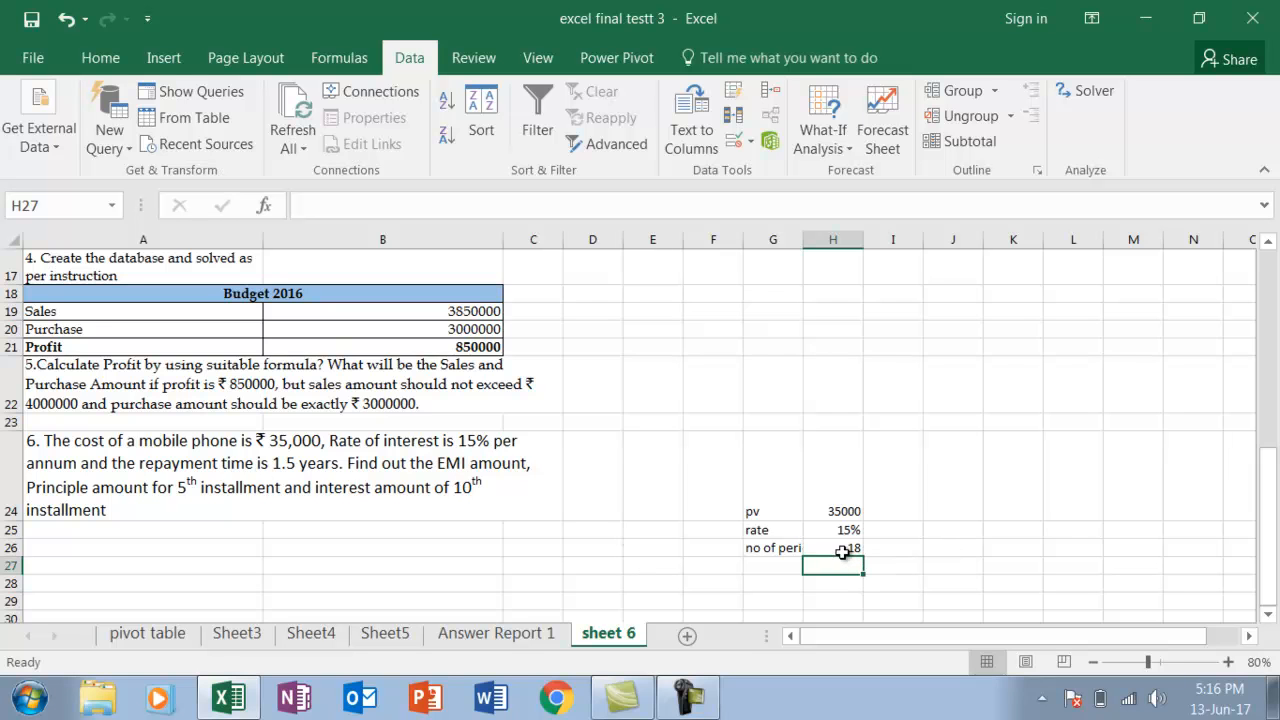
Label the three result rows pmt, ppmt and ipmt in cells G27 to G29
{"action": "left_click", "coordinate": [775, 567]}
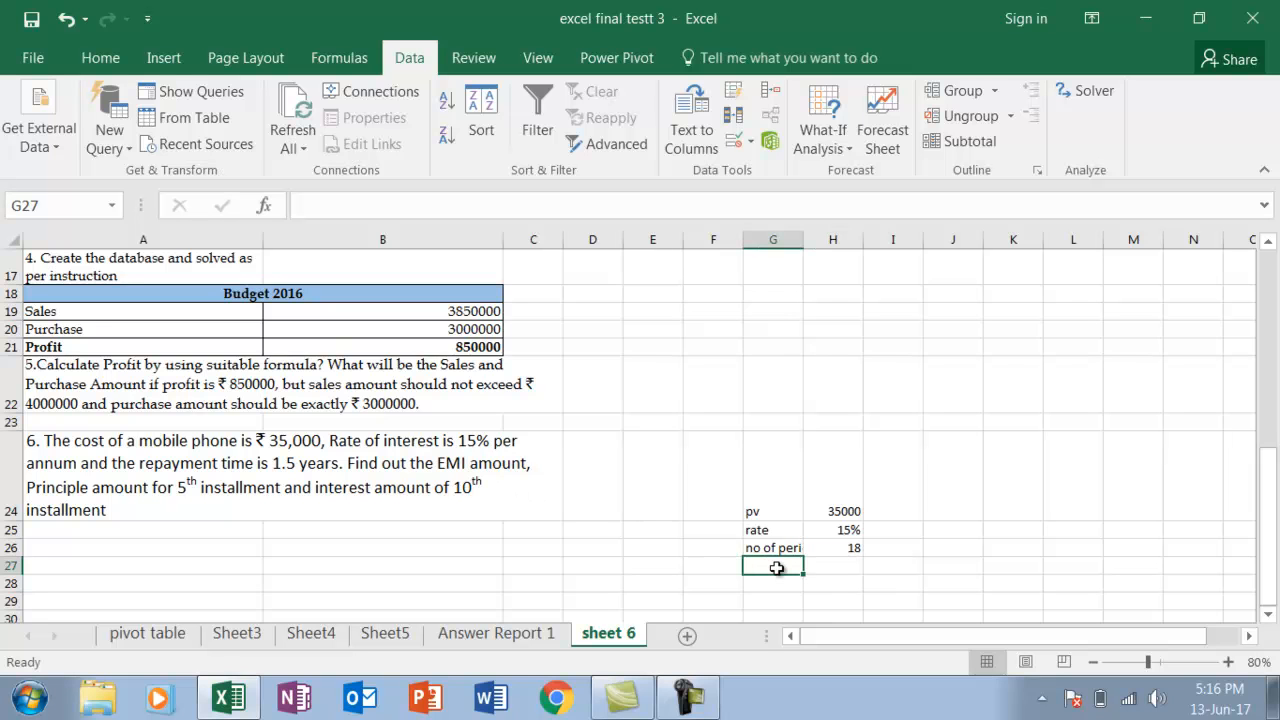
{"action": "type", "text": "pmt"}
{"action": "key", "text": "Return"}
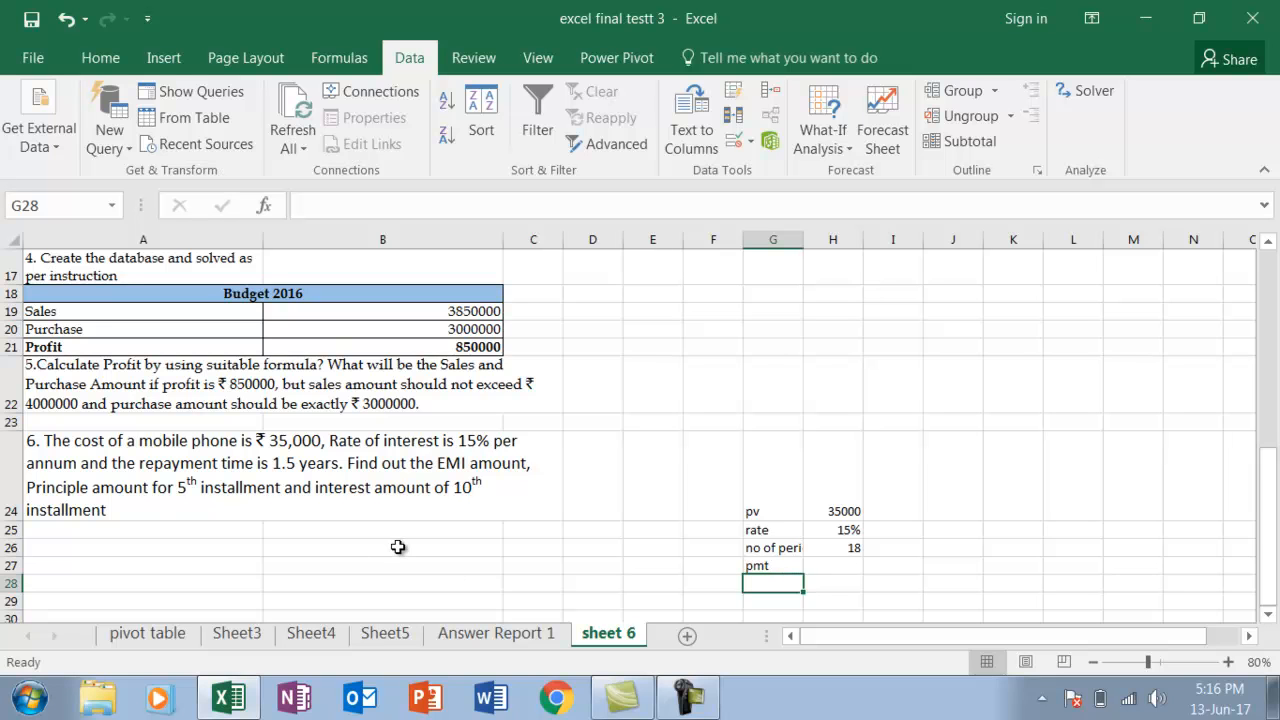
{"action": "type", "text": "ppmt"}
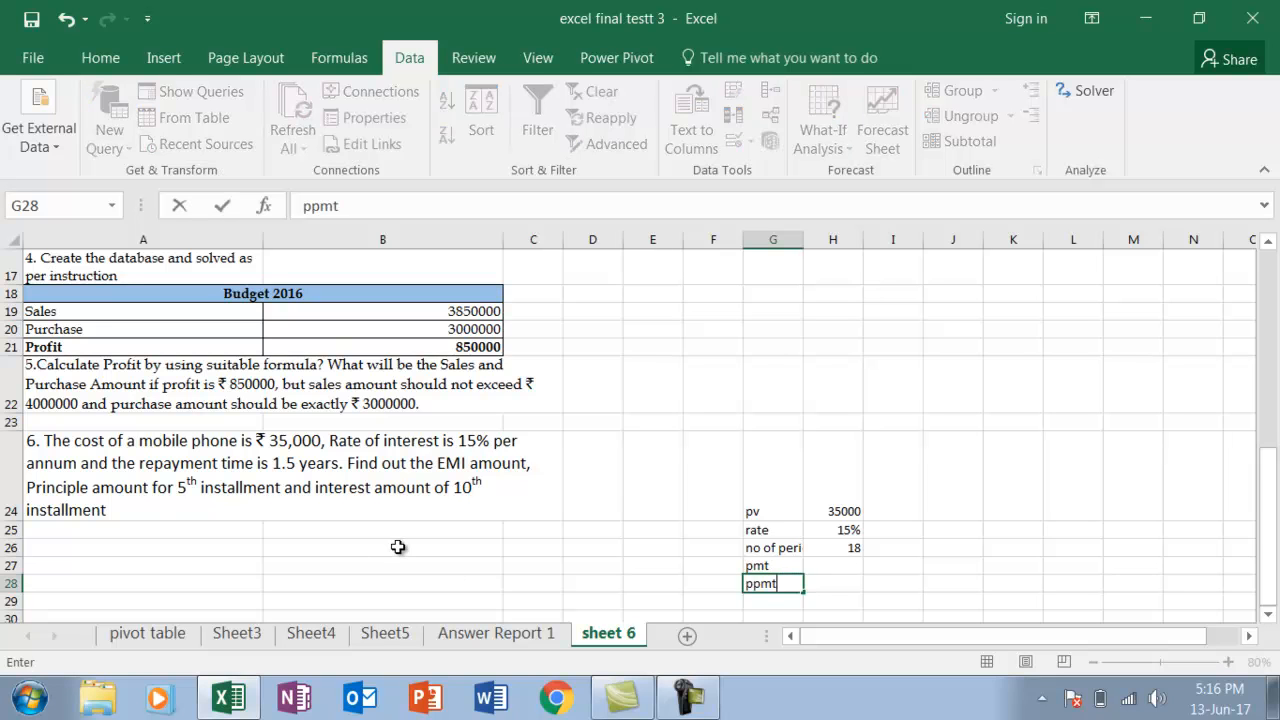
{"action": "key", "text": "Return"}
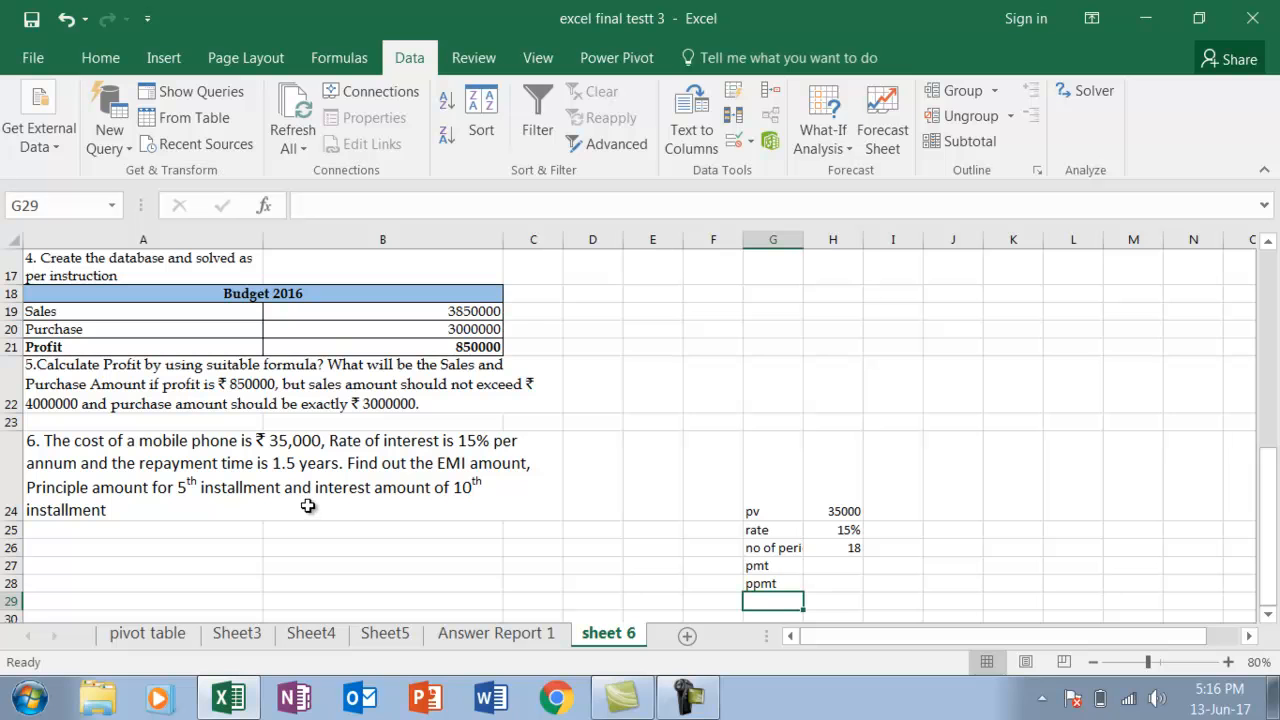
{"action": "type", "text": "ipm"}
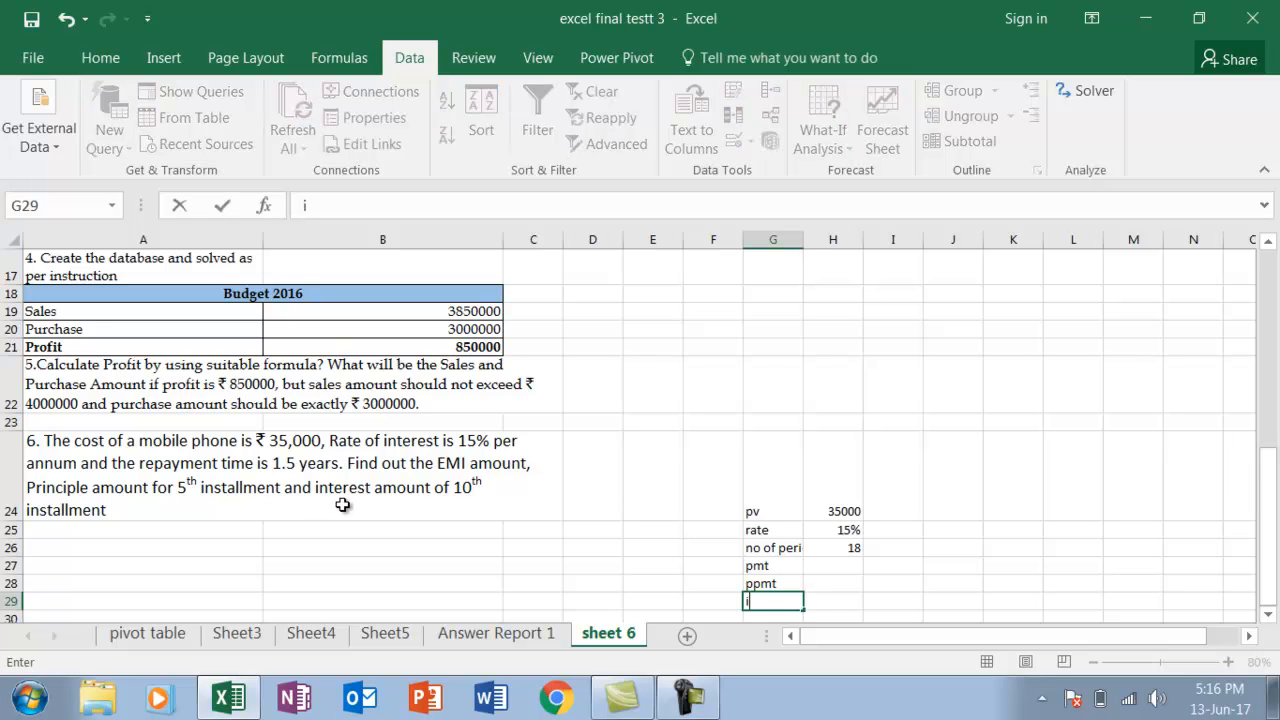
{"action": "key", "text": "Return"}
Calculate the EMI amount in H27 with the formula =pmt(15%/12,18,-35000,,0)
{"action": "key", "text": "Up"}
{"action": "key", "text": "Up"}
{"action": "key", "text": "Up"}
{"action": "key", "text": "Up"}
{"action": "key", "text": "Right"}
{"action": "key", "text": "Down"}
{"action": "key", "text": "Down"}
{"action": "key", "text": "Down"}
{"action": "key", "text": "Down"}
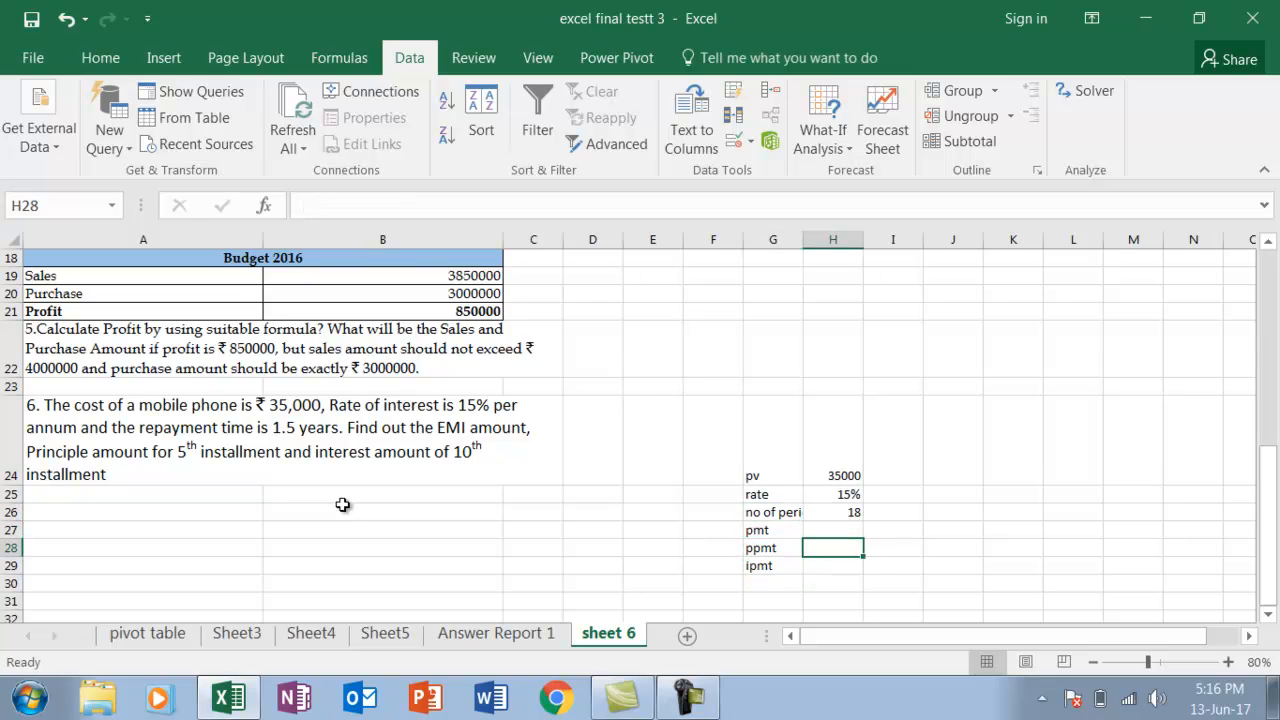
{"action": "key", "text": "Up"}
{"action": "key", "text": "Up"}
{"action": "key", "text": "Up"}
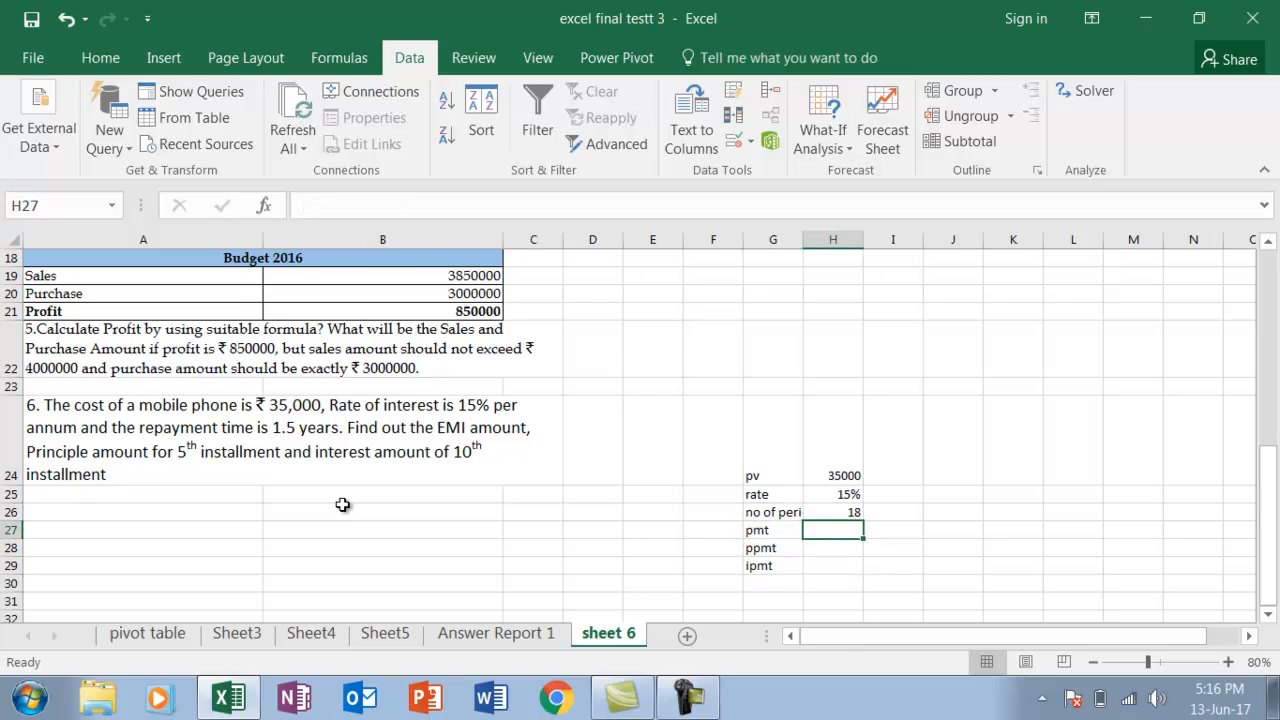
{"action": "type", "text": "=pm"}
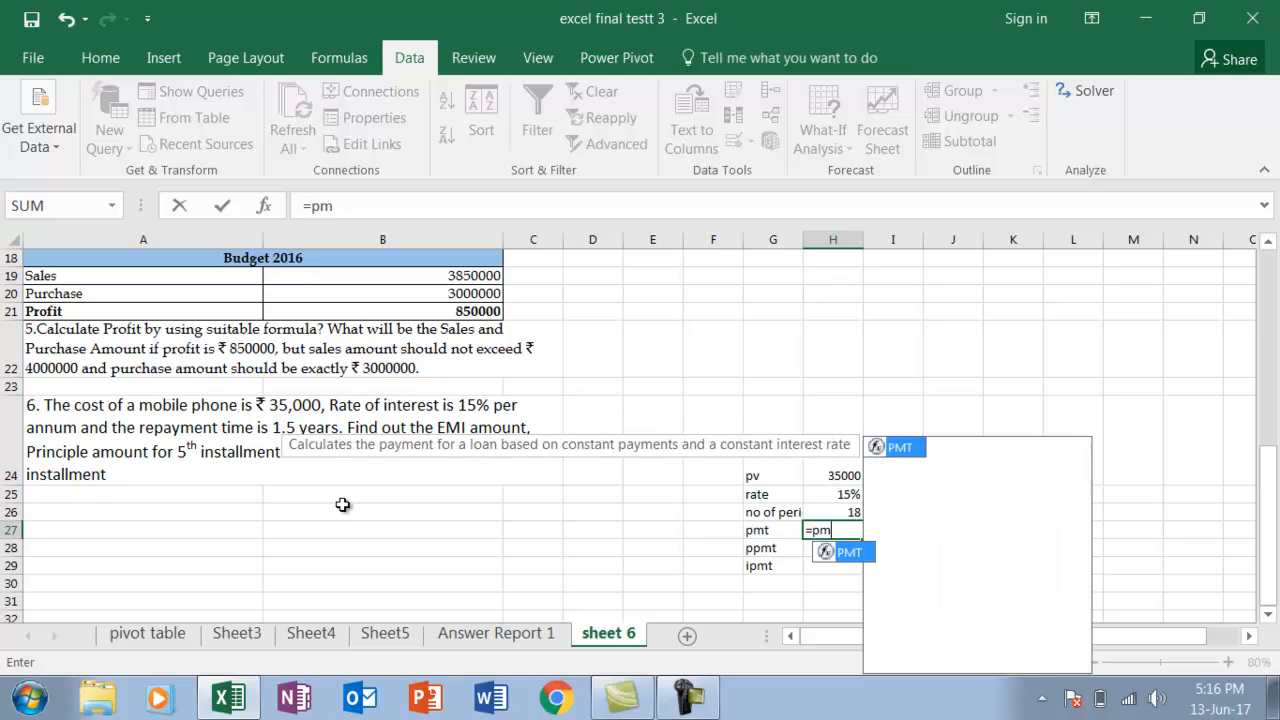
{"action": "type", "text": "t("}
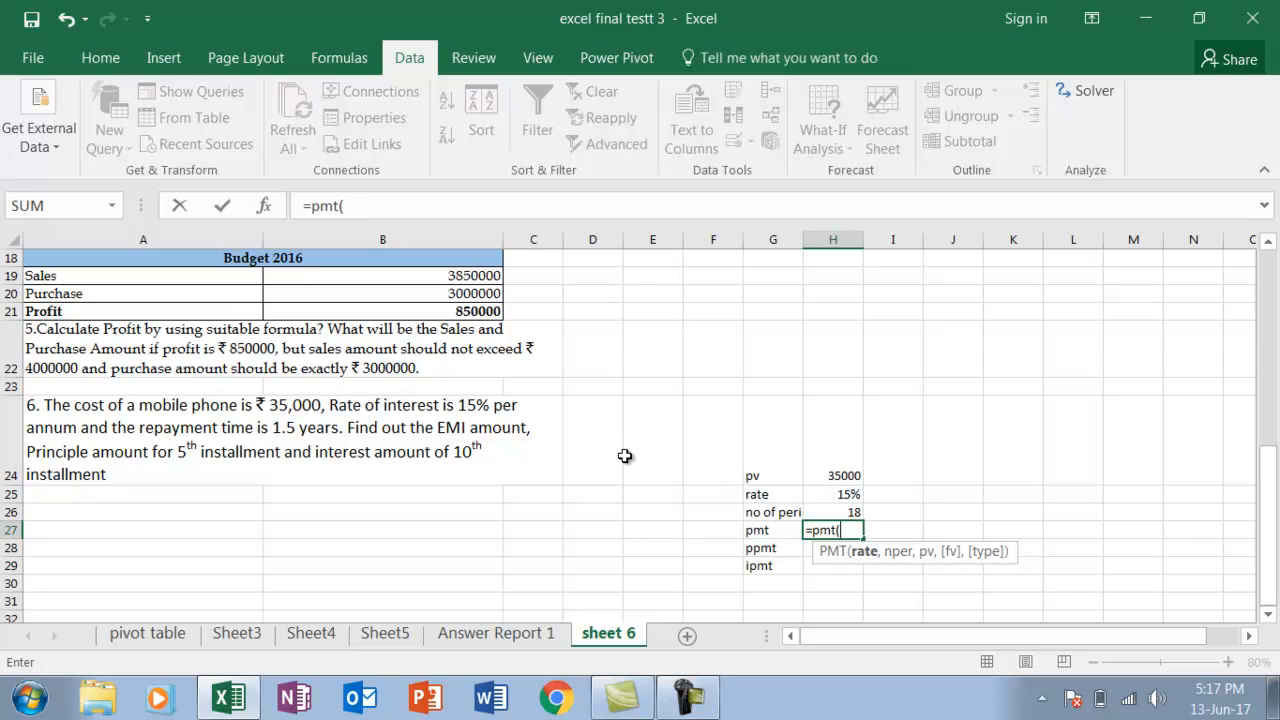
{"action": "type", "text": "15%/12,"}
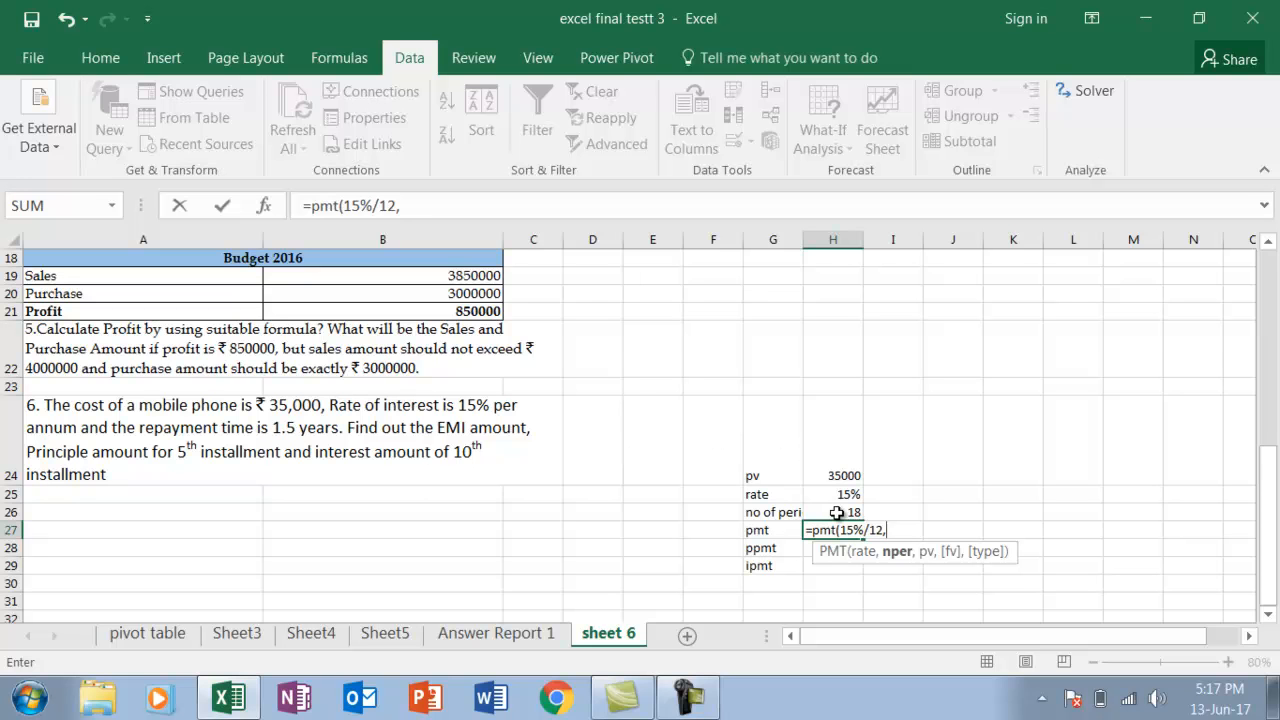
{"action": "type", "text": "18,"}
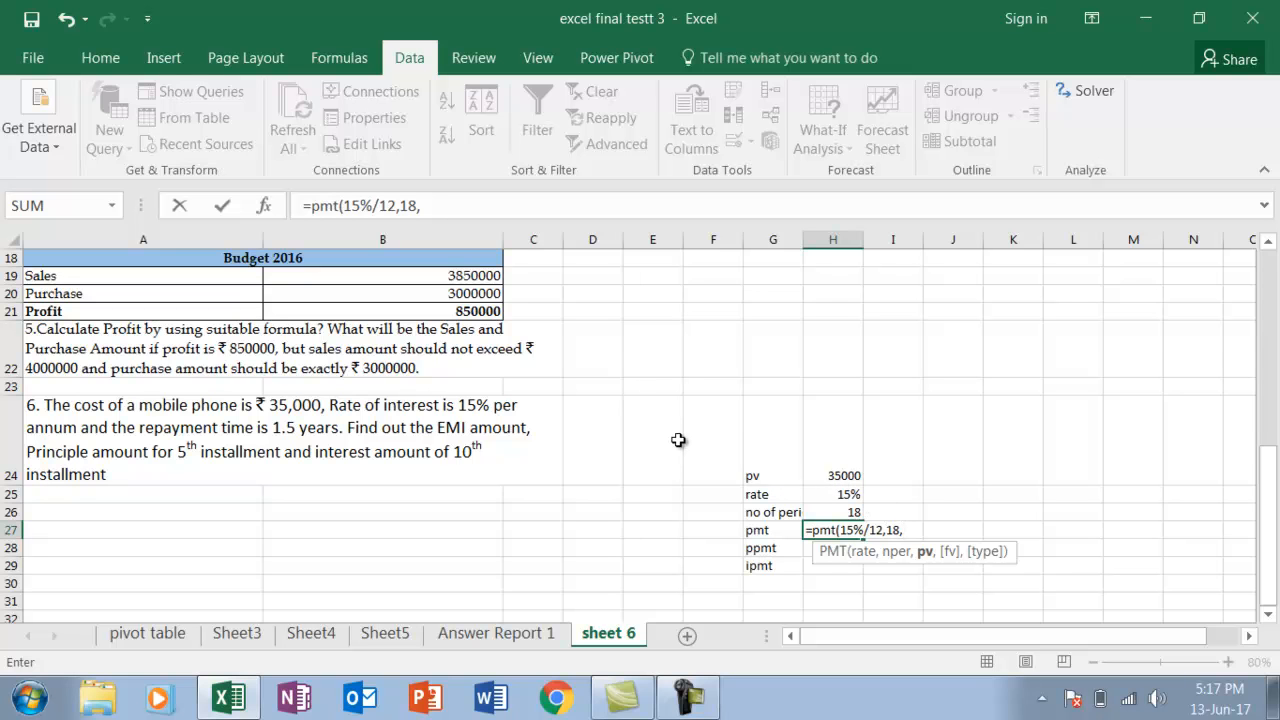
{"action": "type", "text": "-35000,,"}
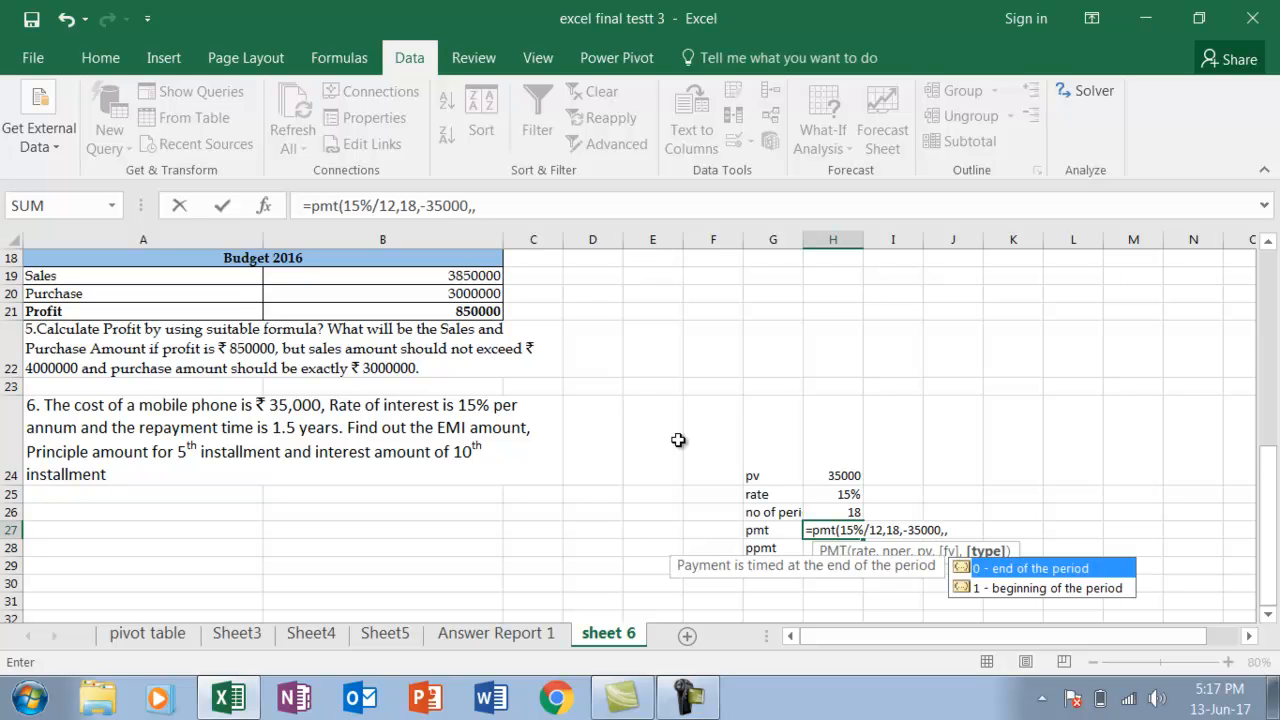
{"action": "type", "text": "0)"}
{"action": "key", "text": "Return"}
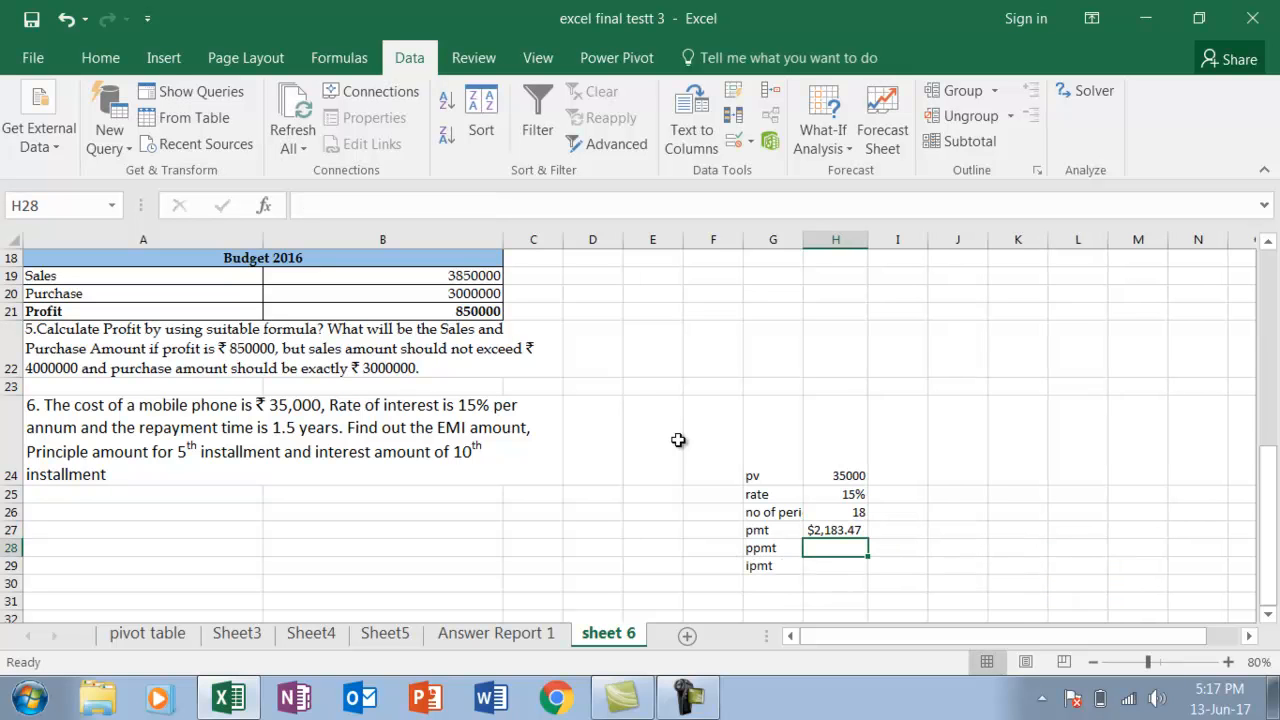
Calculate the principal amount of the 5th installment in H28 with the formula =PPMT(15%/12,5,18,-35000,,0)
{"action": "type", "text": "=ppmt"}
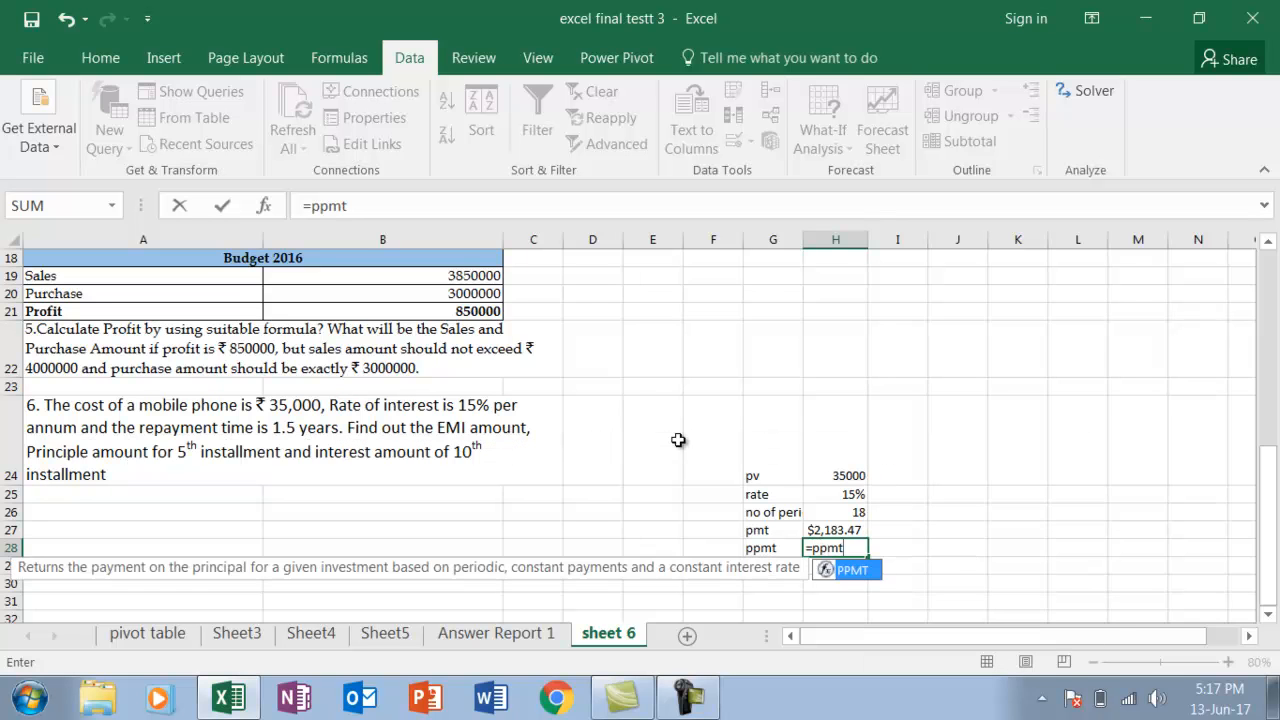
{"action": "key", "text": "Tab"}
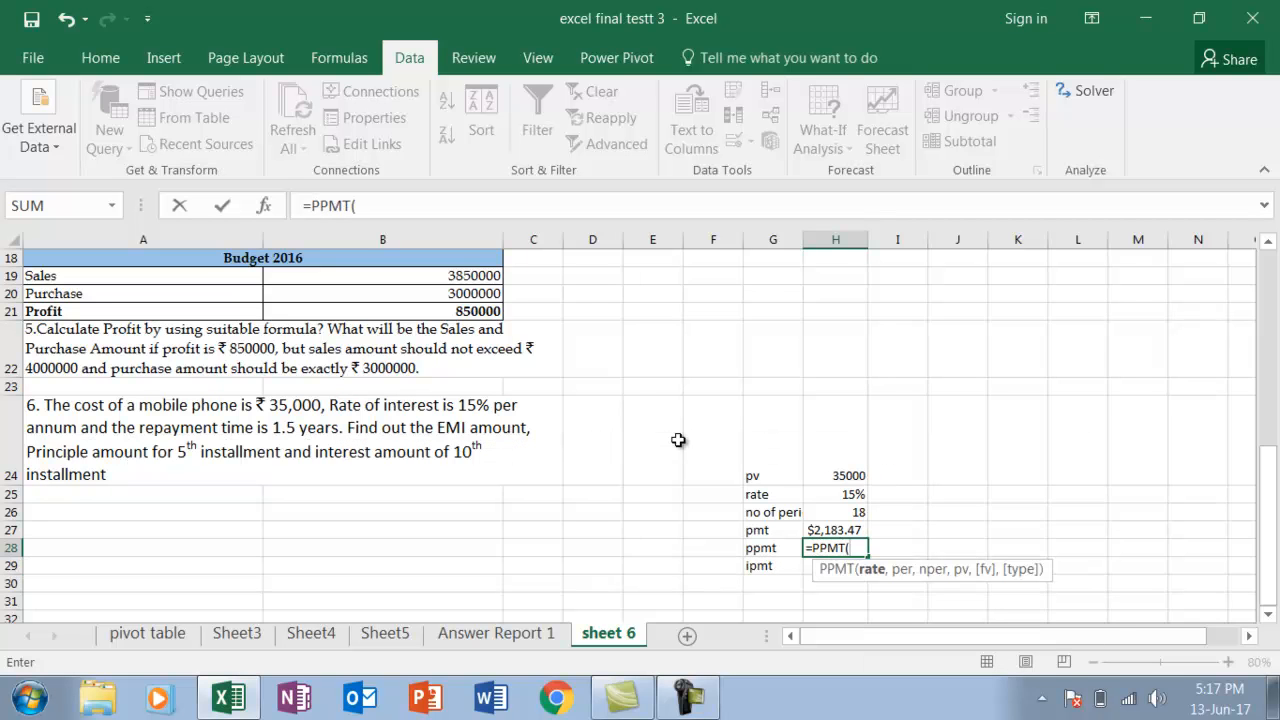
{"action": "type", "text": "15%/12"}
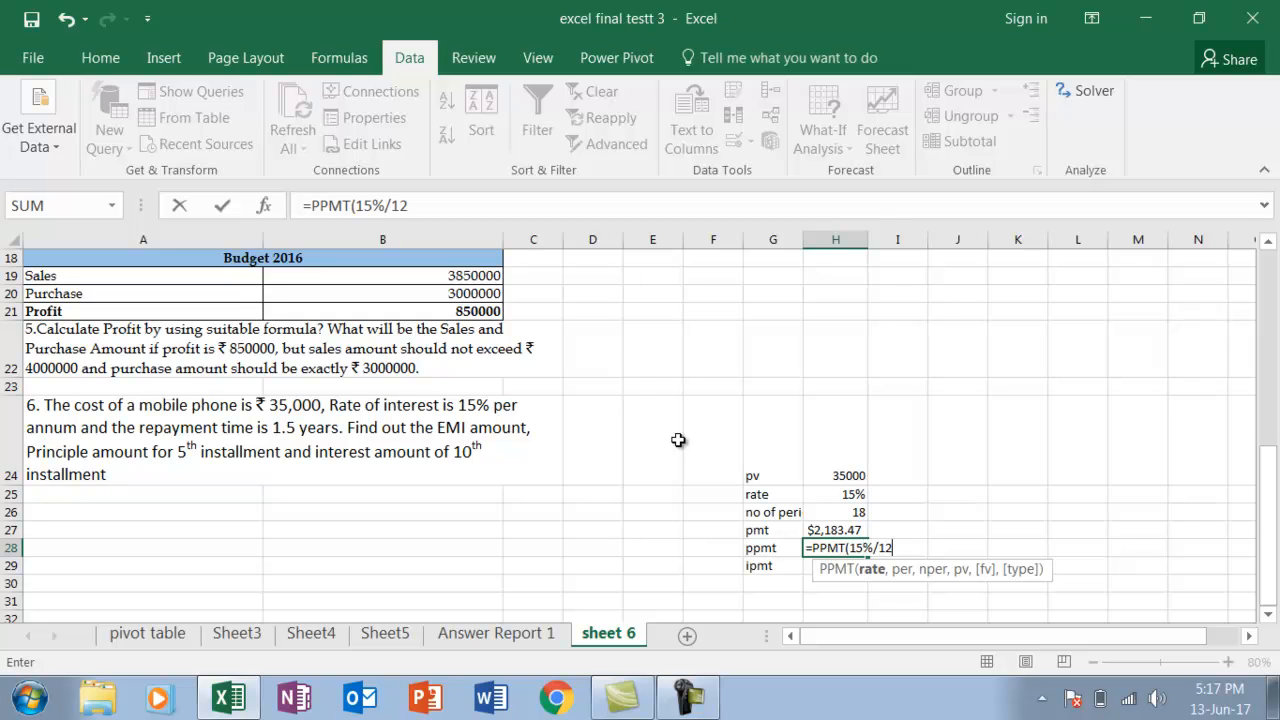
{"action": "type", "text": ","}
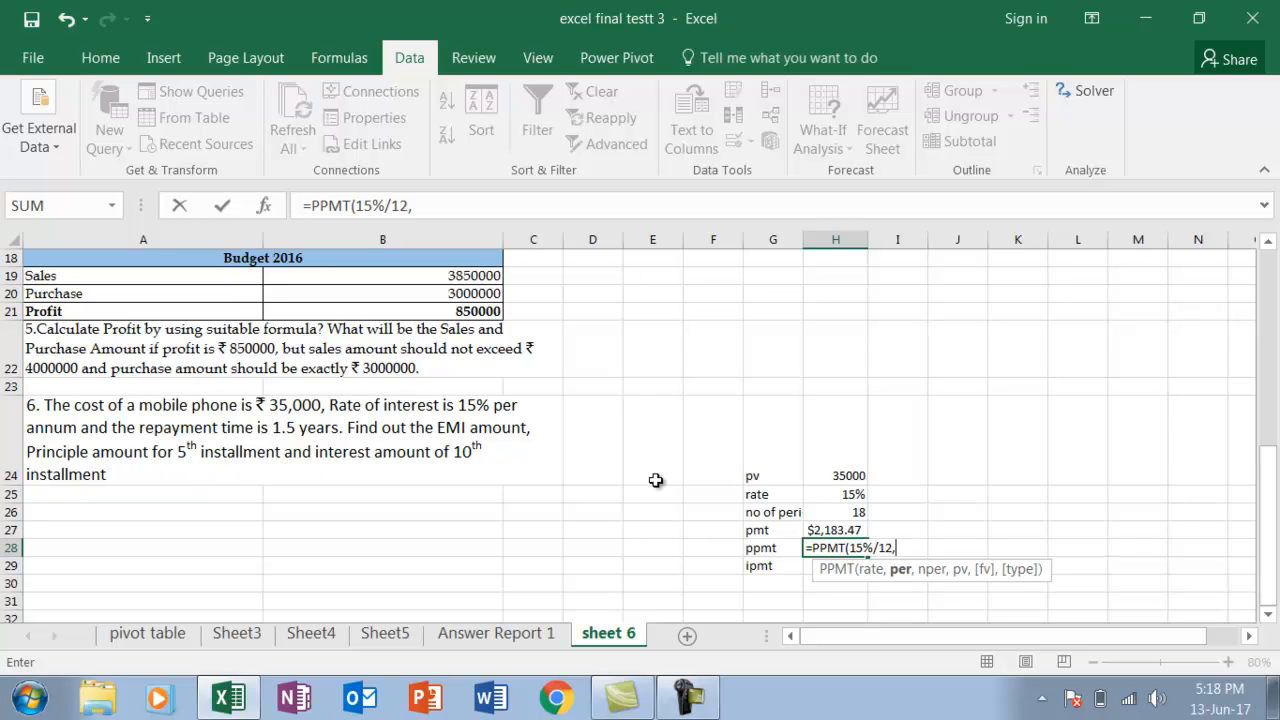
{"action": "type", "text": "5,18,-"}
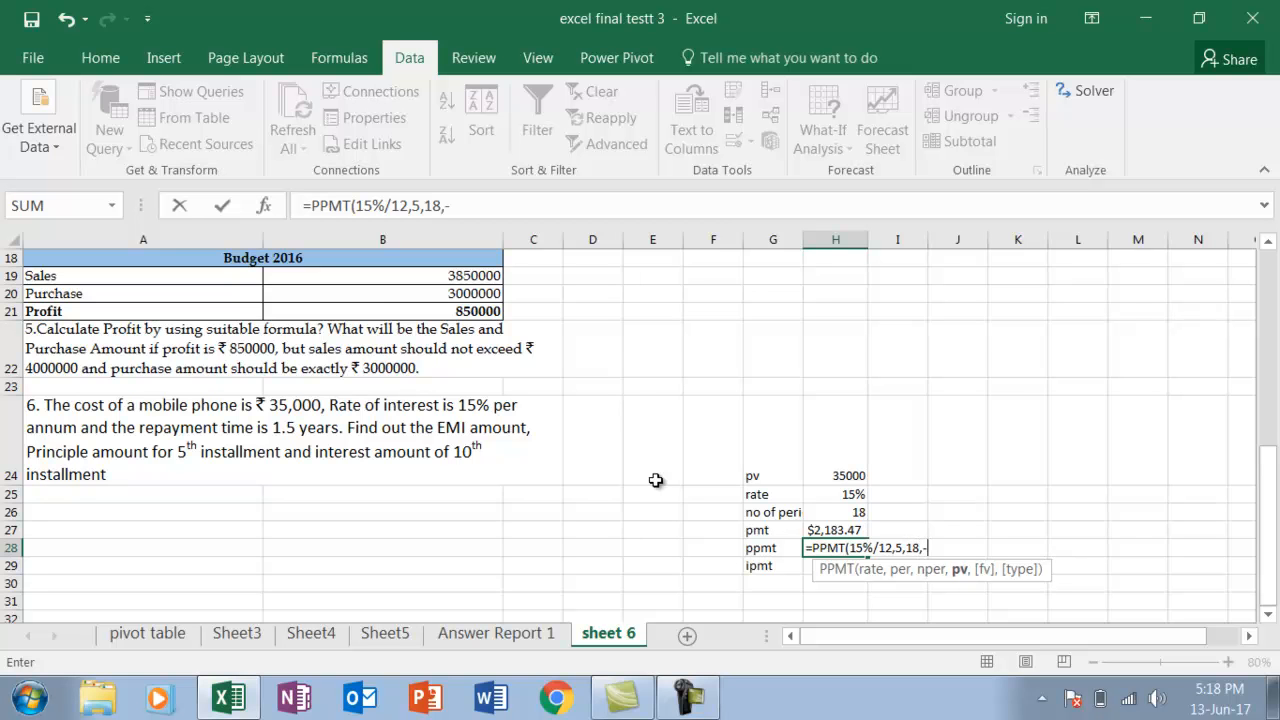
{"action": "type", "text": "35000,"}
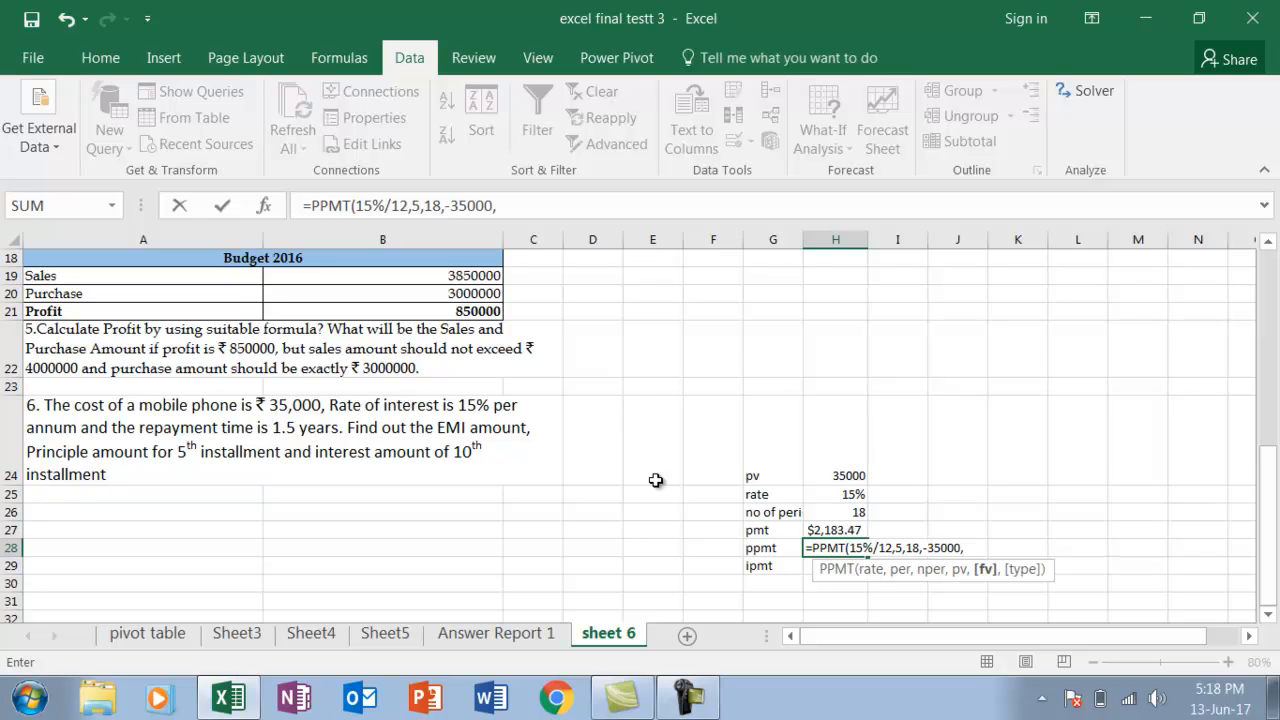
{"action": "type", "text": ",0"}
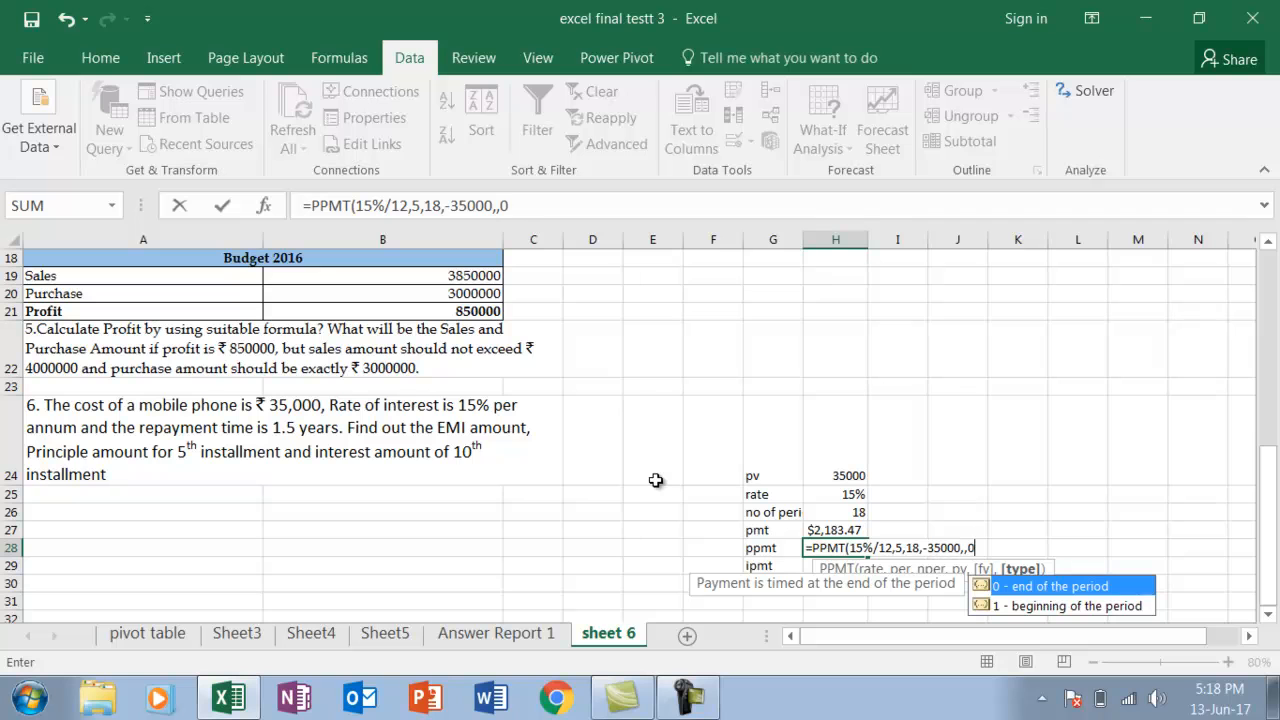
{"action": "type", "text": ")"}
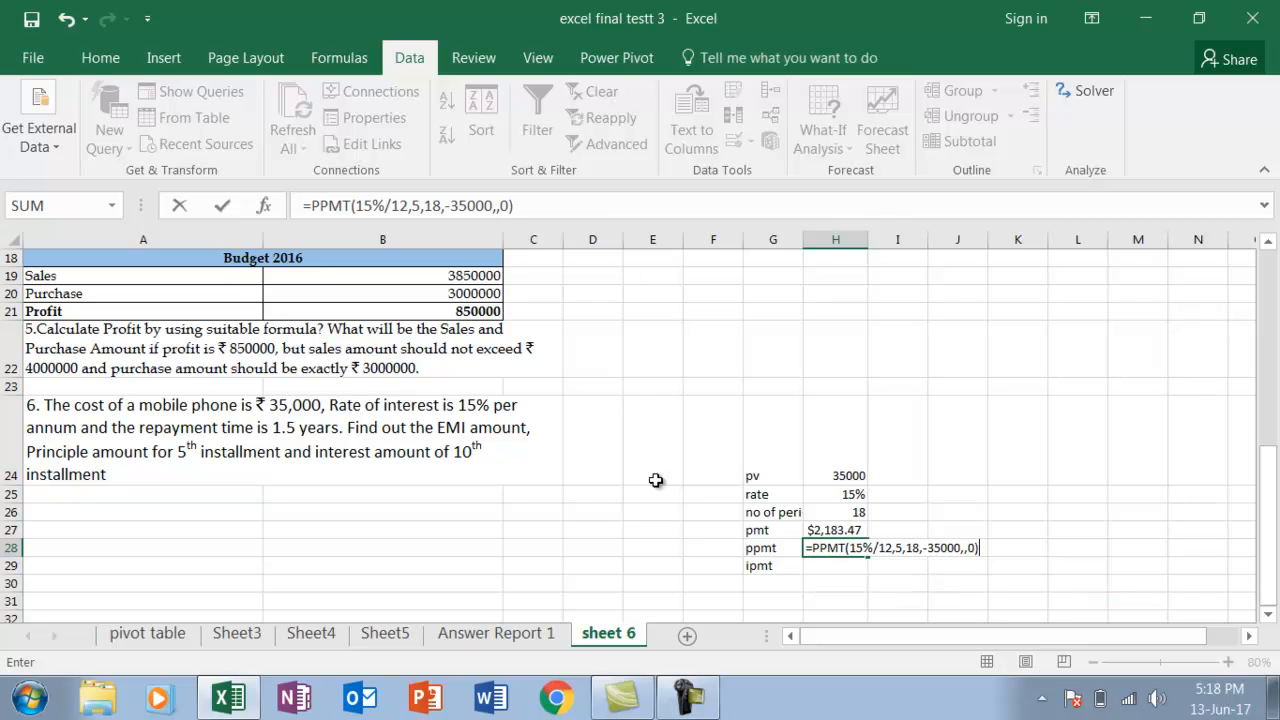
{"action": "key", "text": "Return"}
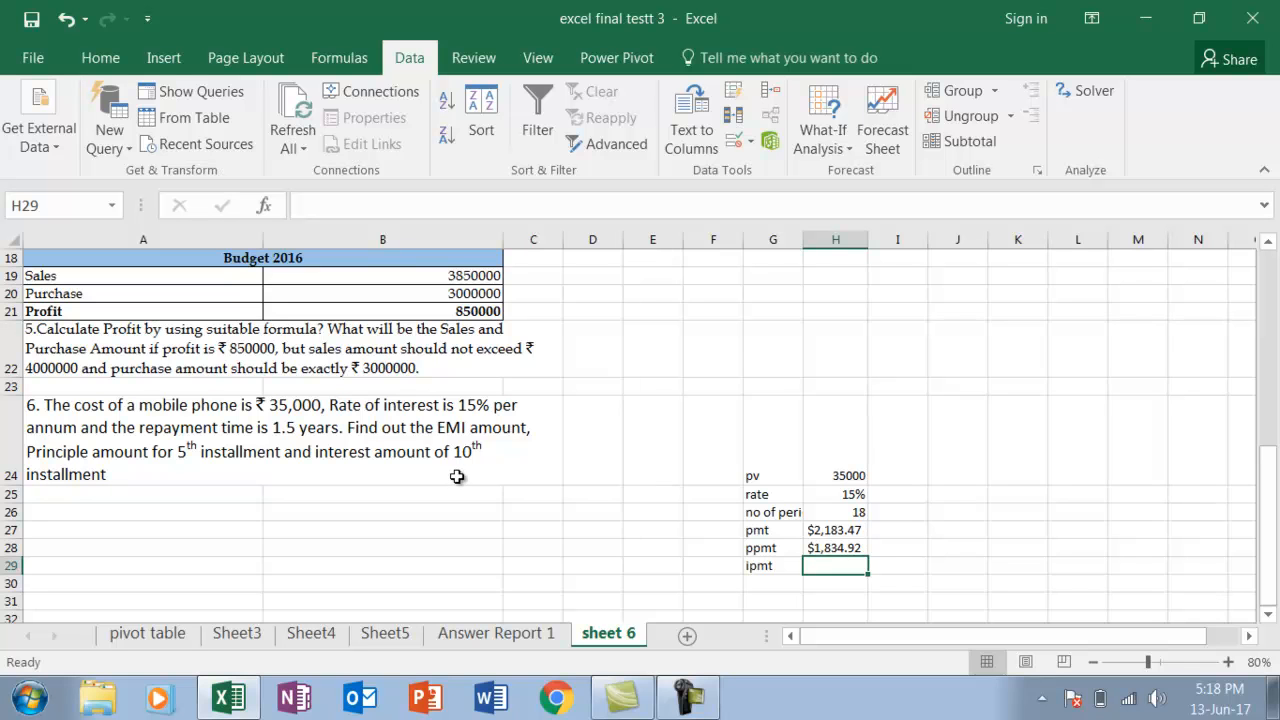
Calculate the interest amount of the 10th installment in H29 with the formula =IPMT(15%/12,10,18,-35000,,0)
{"action": "type", "text": "=ip"}
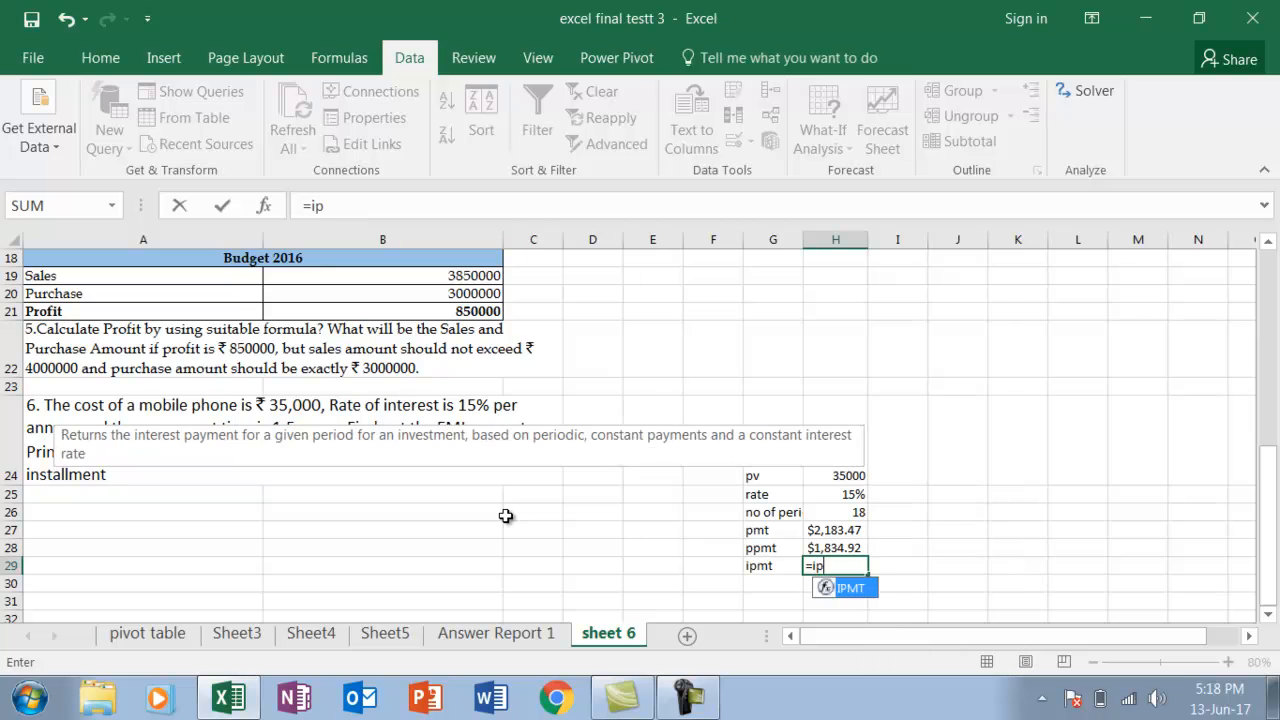
{"action": "type", "text": "mt"}
{"action": "key", "text": "Tab"}
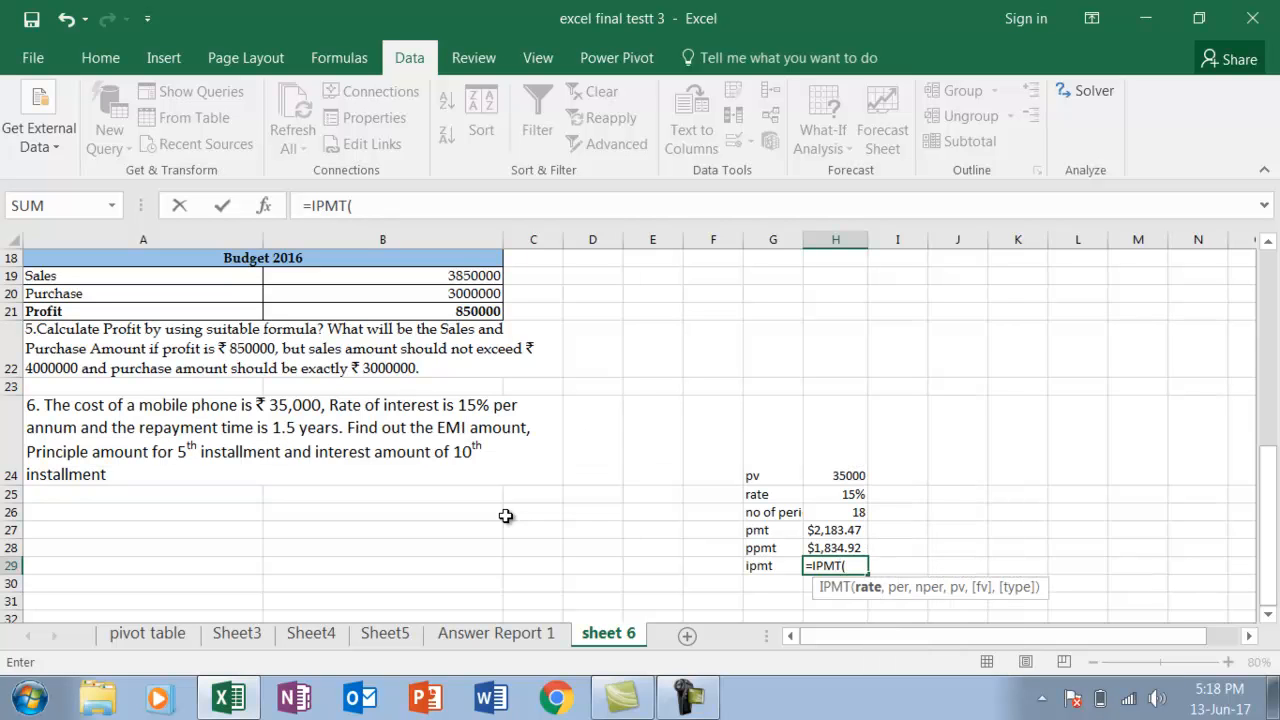
{"action": "type", "text": "15%/12,"}
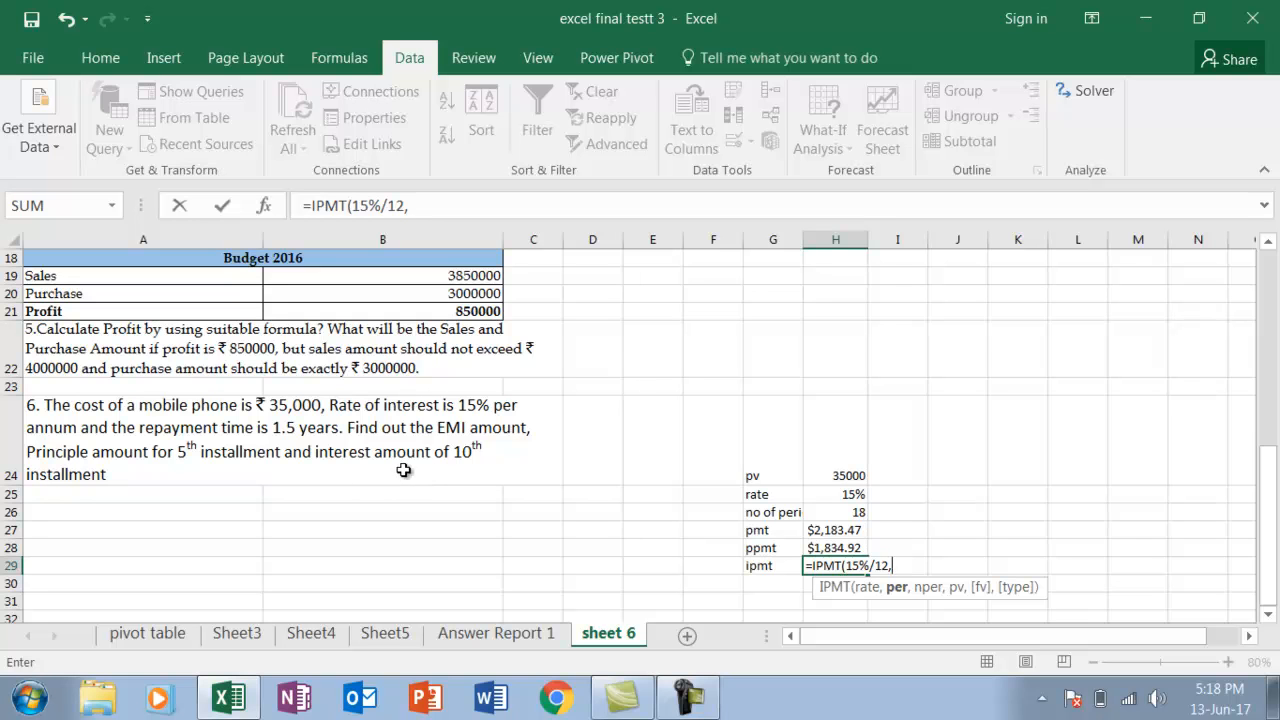
{"action": "type", "text": "10,"}
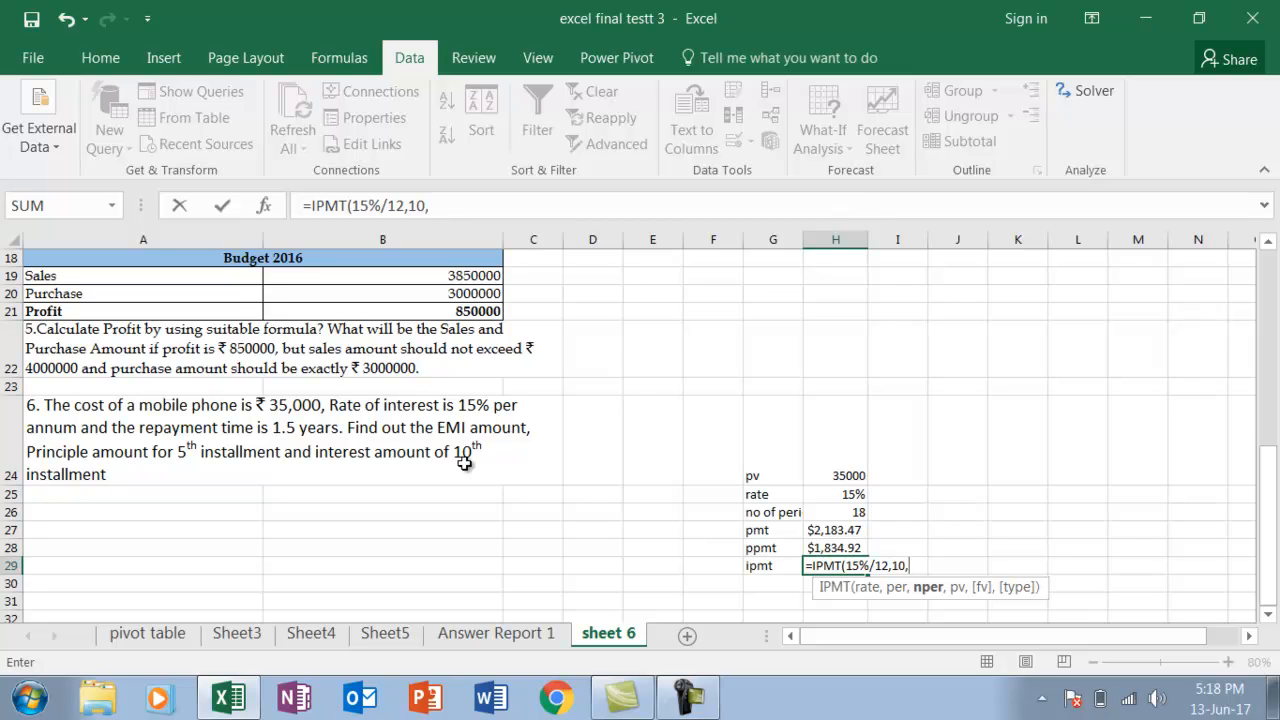
{"action": "type", "text": "18,-35000"}
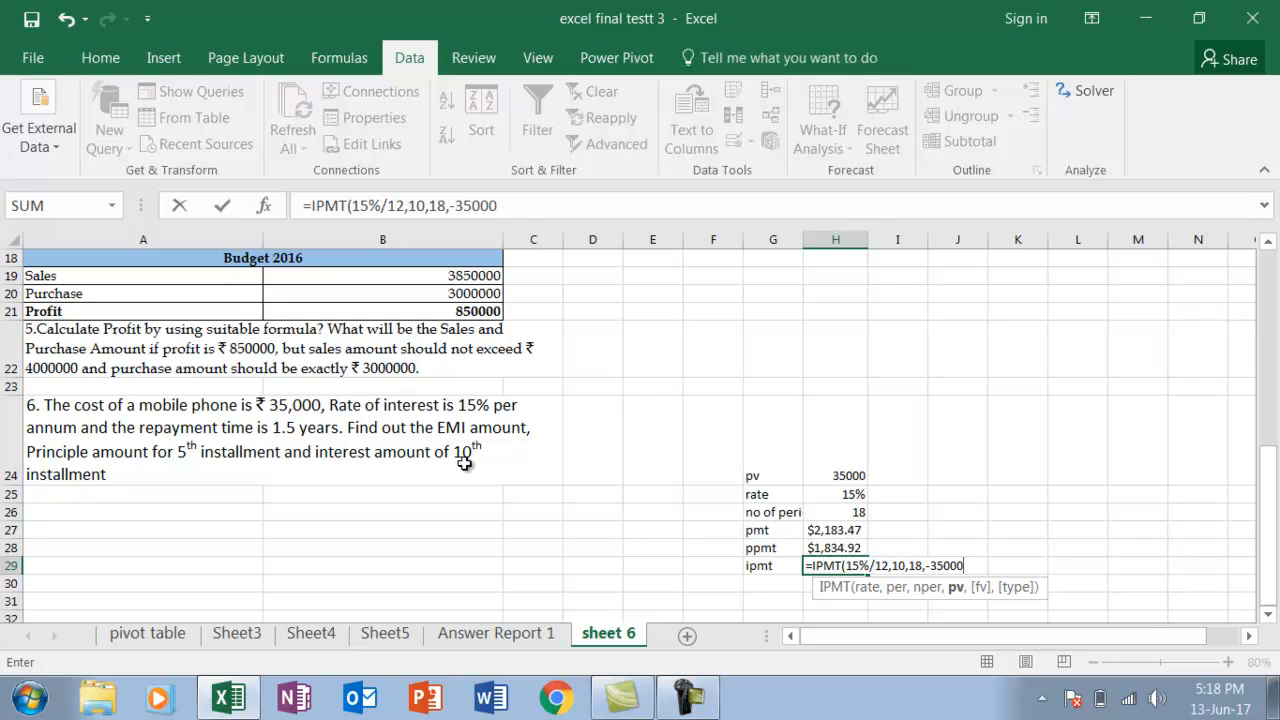
{"action": "type", "text": ",,0)"}
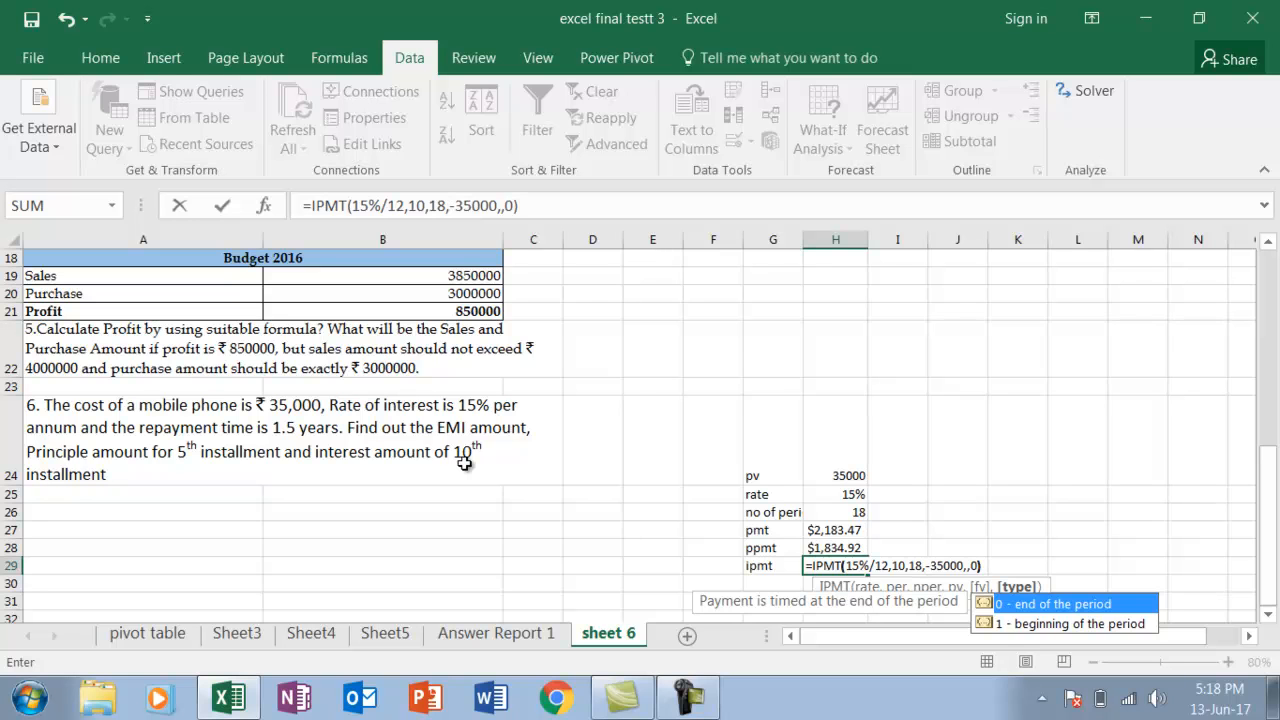
{"action": "key", "text": "Return"}
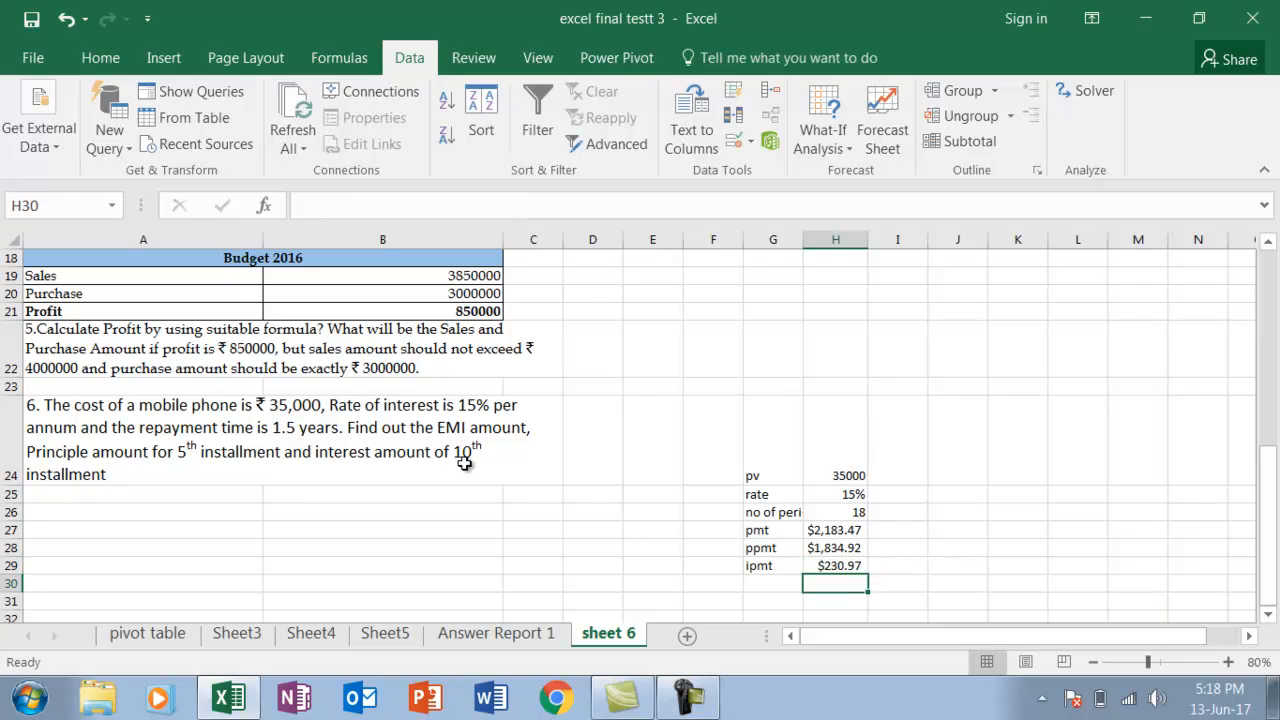
Review the exercise list on sheet 6 for a remaining question, from question 6 back up to the first three
{"action": "left_click", "coordinate": [297, 527]}
{"action": "key", "text": "Down"}
{"action": "key", "text": "Down"}
{"action": "key", "text": "Down"}
{"action": "key", "text": "Down"}
{"action": "key", "text": "Down"}
{"action": "key", "text": "Down"}
{"action": "key", "text": "Down"}
{"action": "key", "text": "Down"}
{"action": "key", "text": "Down"}
{"action": "key", "text": "Down"}
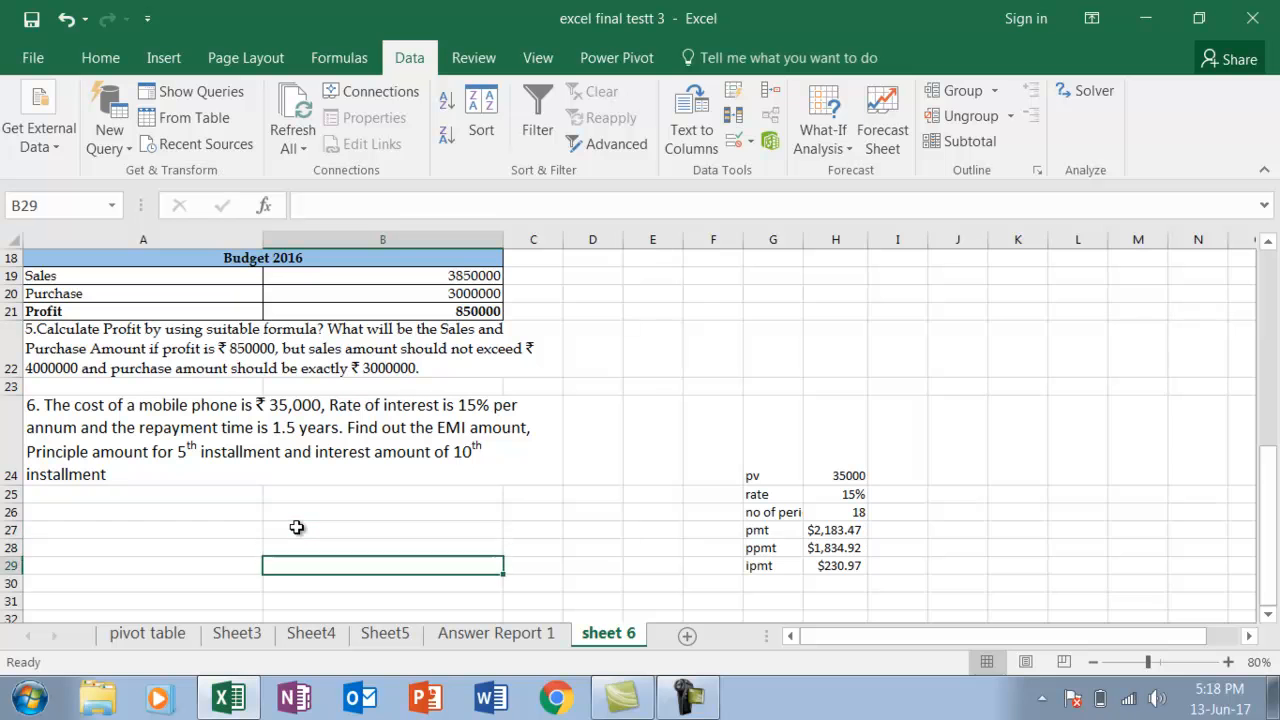
{"action": "key", "text": "Up"}
{"action": "key", "text": "Up"}
{"action": "key", "text": "Up"}
{"action": "key", "text": "Up"}
{"action": "key", "text": "Up"}
{"action": "key", "text": "Up"}
{"action": "key", "text": "Up"}
{"action": "key", "text": "Up"}
{"action": "key", "text": "Up"}
{"action": "key", "text": "Up"}
{"action": "key", "text": "Up"}
{"action": "key", "text": "Up"}
{"action": "key", "text": "Up"}
{"action": "key", "text": "Up"}
{"action": "key", "text": "Up"}
{"action": "key", "text": "Up"}
{"action": "key", "text": "Up"}
{"action": "key", "text": "Up"}
{"action": "key", "text": "Up"}
{"action": "key", "text": "Up"}
{"action": "key", "text": "Up"}
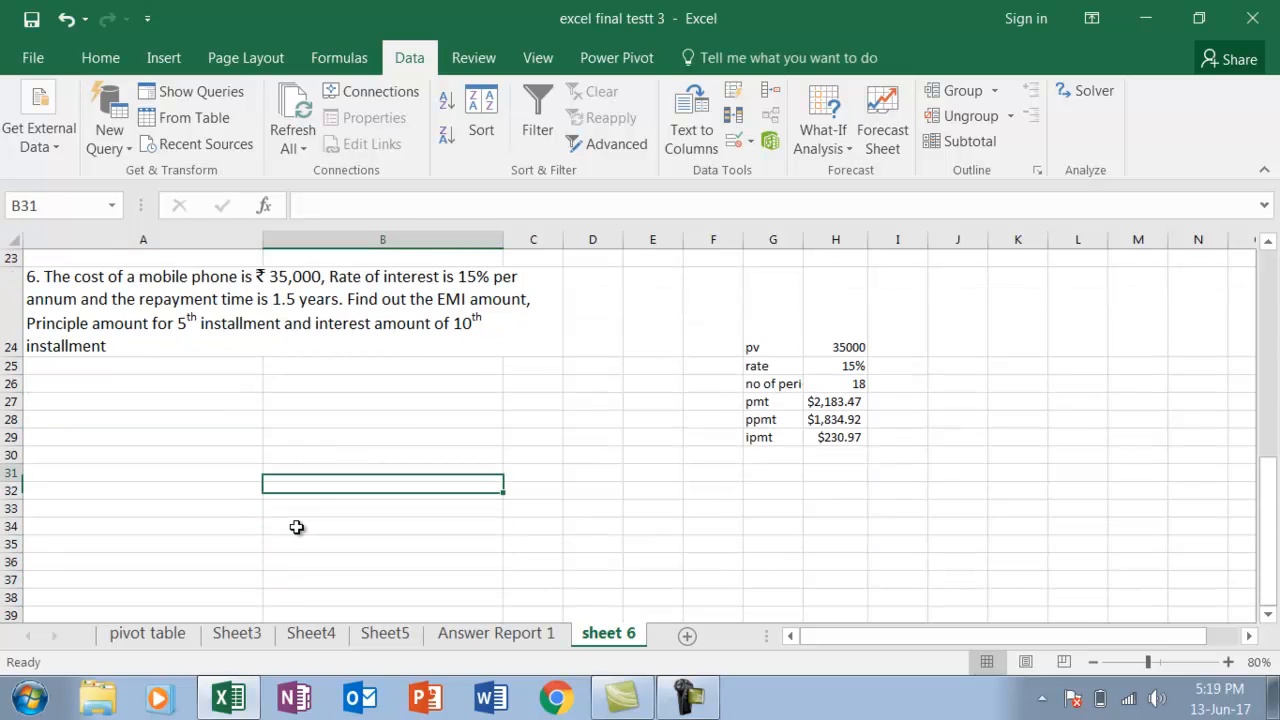
{"action": "key", "text": "Down"}
{"action": "key", "text": "Down"}
{"action": "key", "text": "Down"}
{"action": "key", "text": "Down"}
{"action": "key", "text": "Down"}
{"action": "key", "text": "Down"}
{"action": "key", "text": "Down"}
{"action": "key", "text": "Down"}
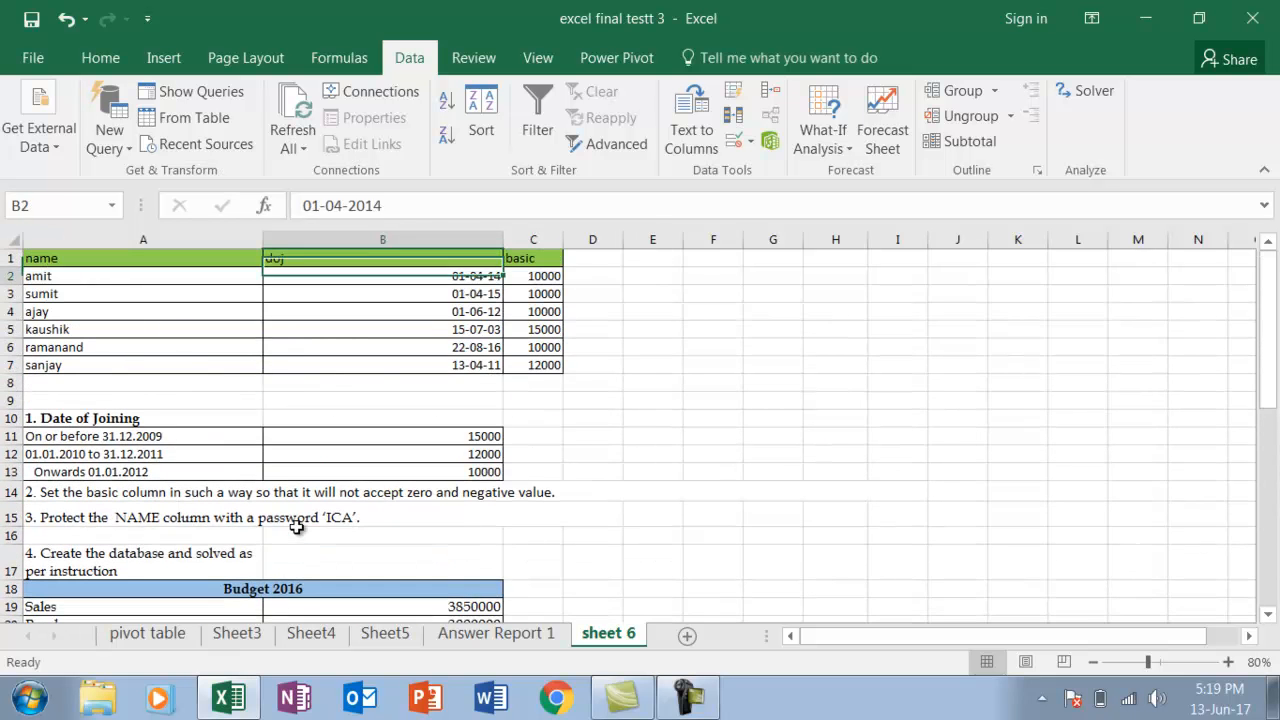
{"action": "key", "text": "Down"}
{"action": "key", "text": "Down"}
{"action": "key", "text": "Down"}
{"action": "key", "text": "Down"}
{"action": "key", "text": "Down"}
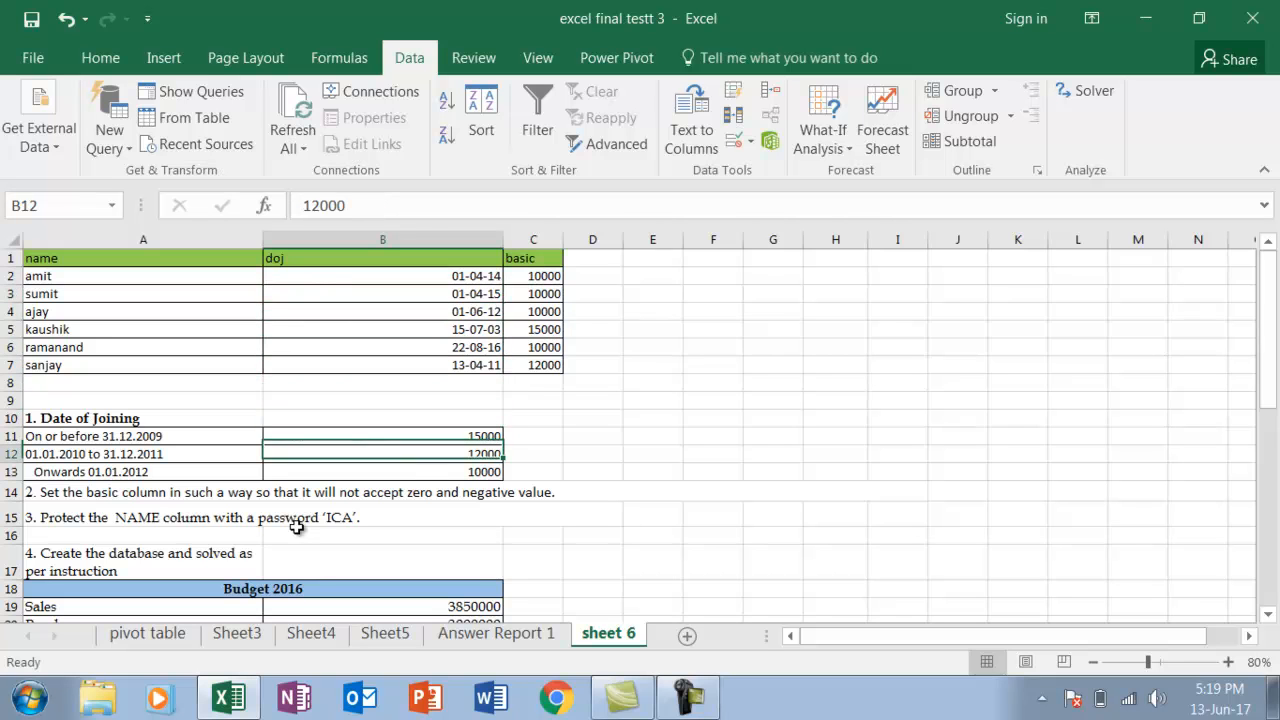
{"action": "key", "text": "Down"}
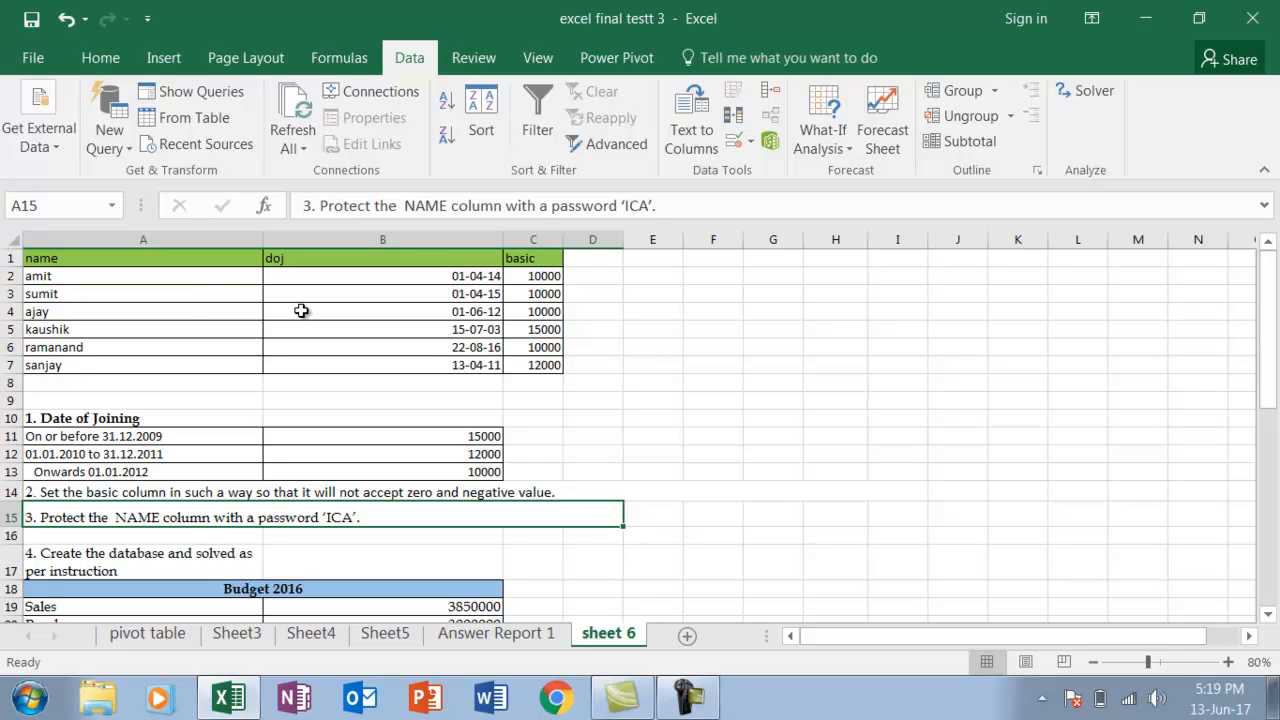
Turn off the Locked protection setting for all cells of sheet 6
{"action": "left_click", "coordinate": [11, 241]}
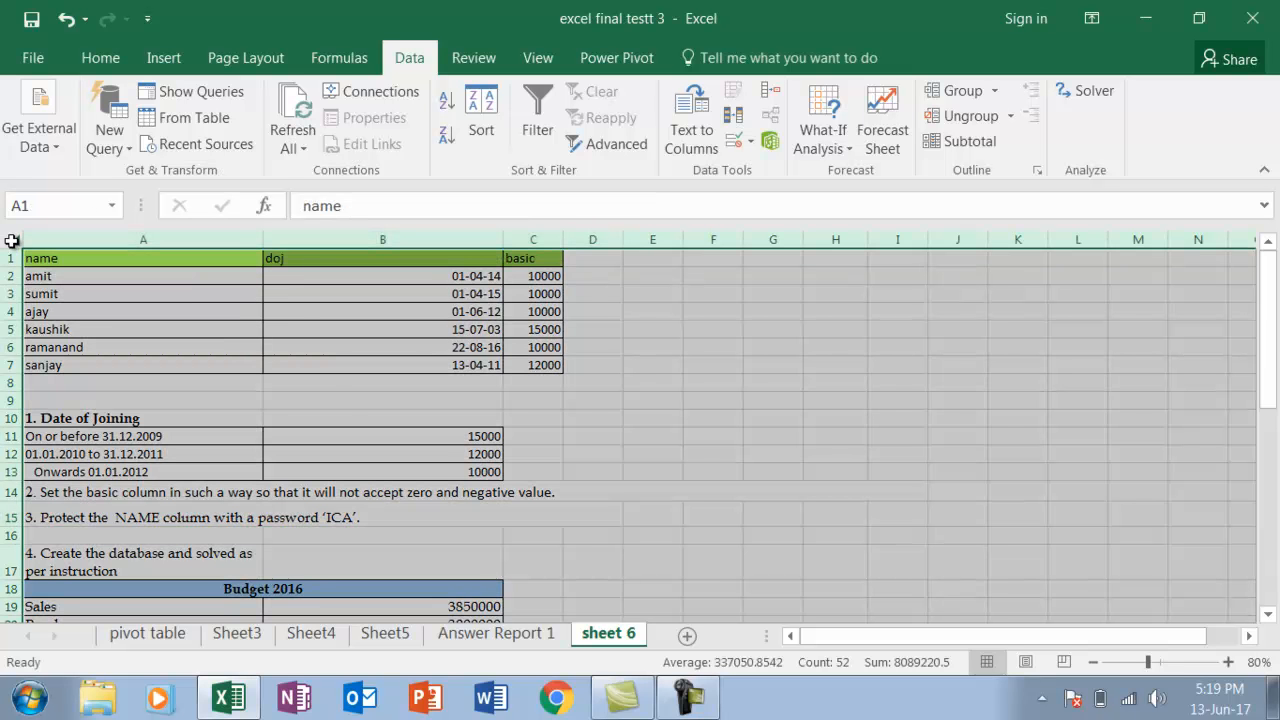
{"action": "left_click", "coordinate": [112, 62]}
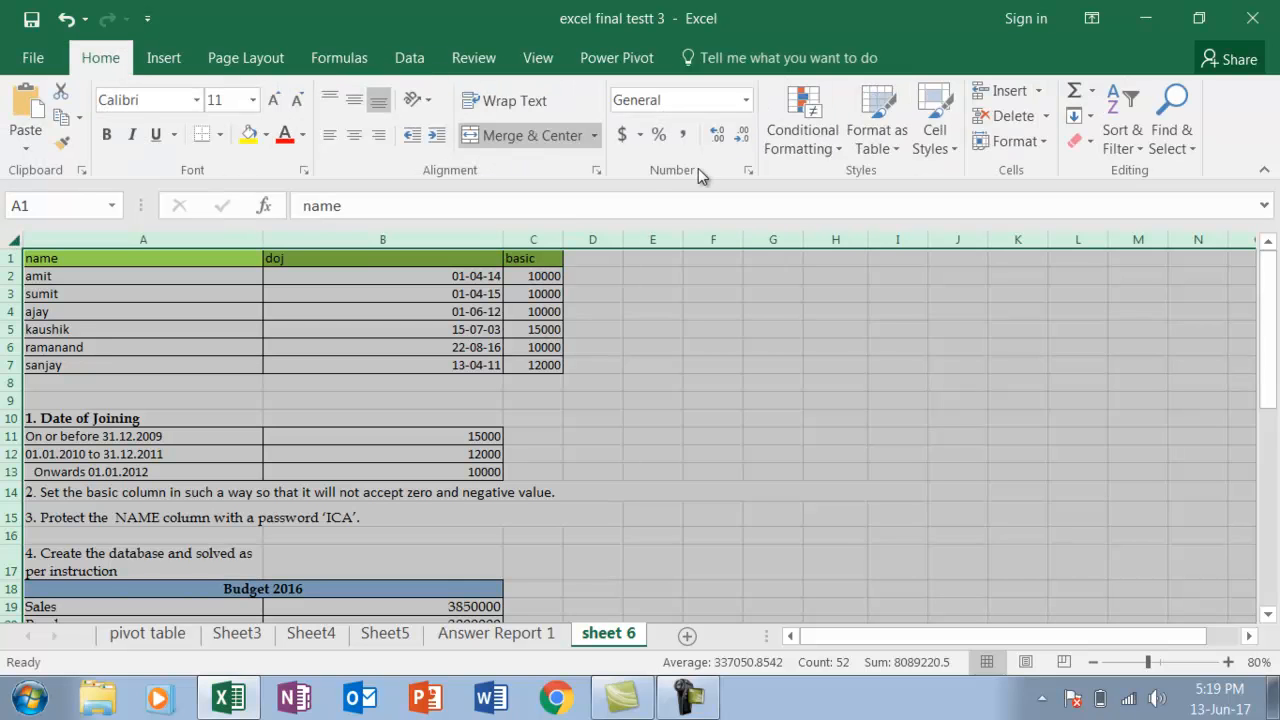
{"action": "left_click", "coordinate": [749, 173]}
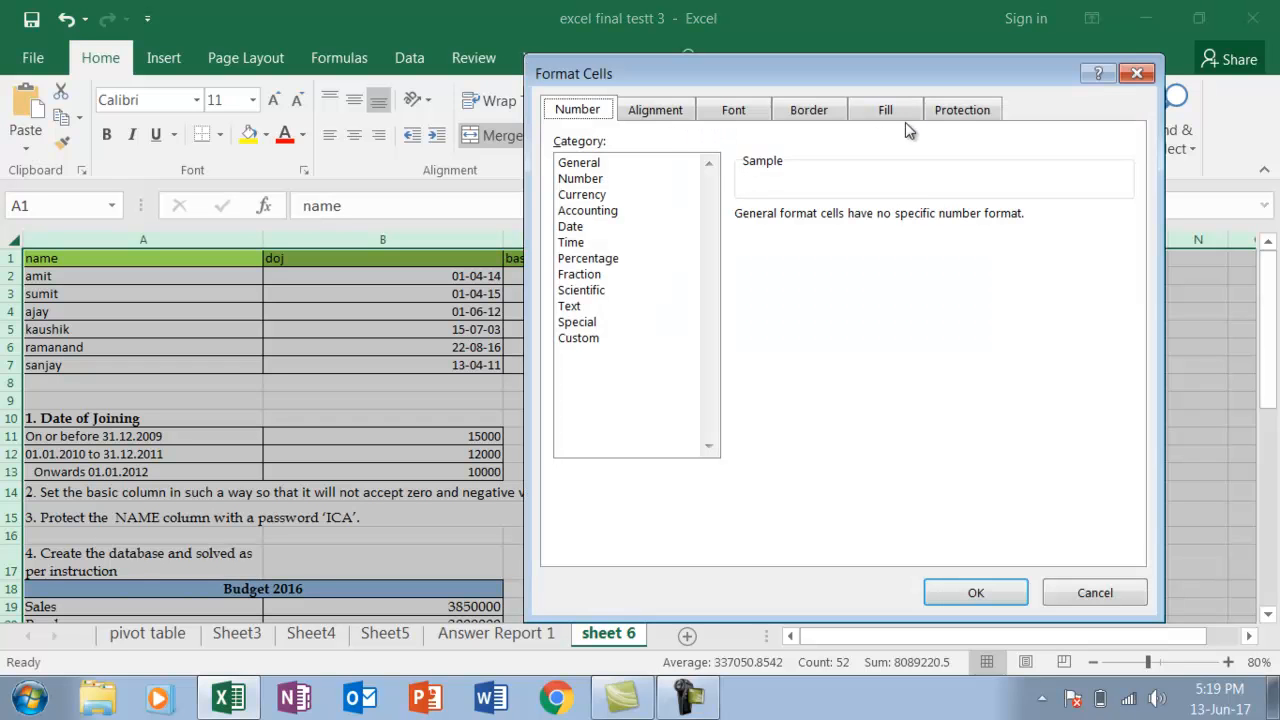
{"action": "left_click", "coordinate": [963, 109]}
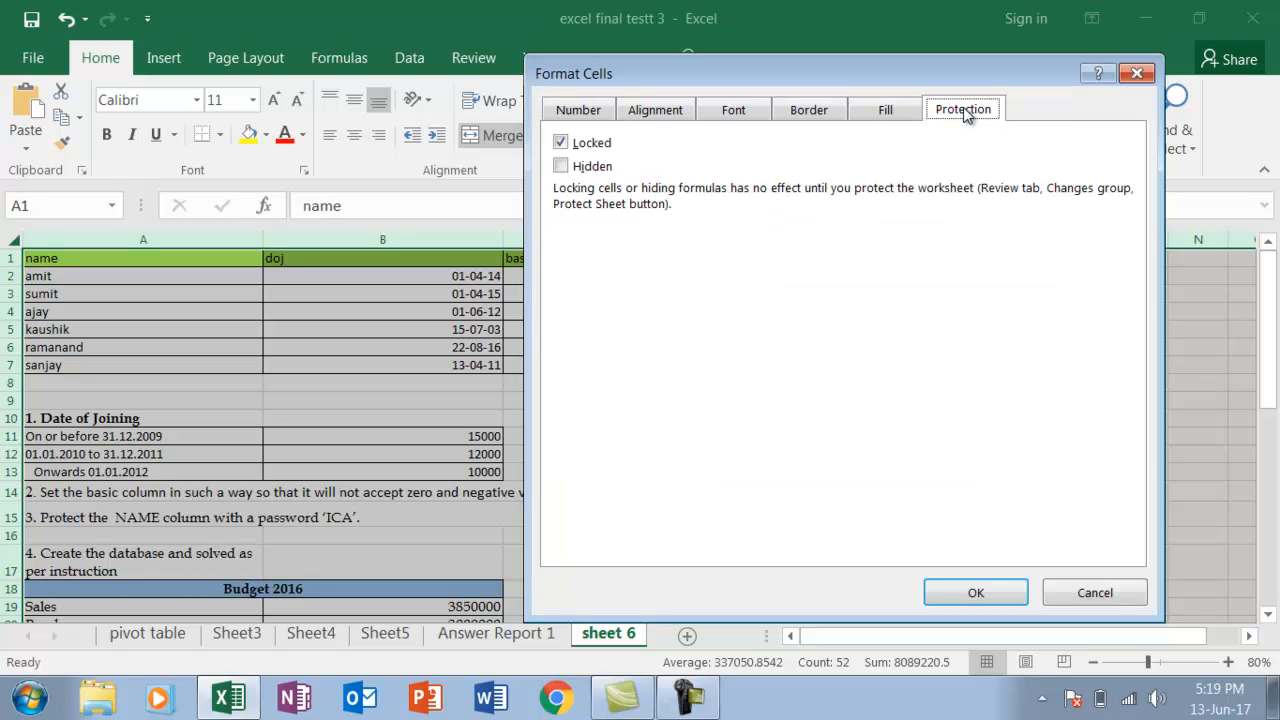
{"action": "left_click", "coordinate": [562, 143]}
{"action": "left_click", "coordinate": [963, 590]}
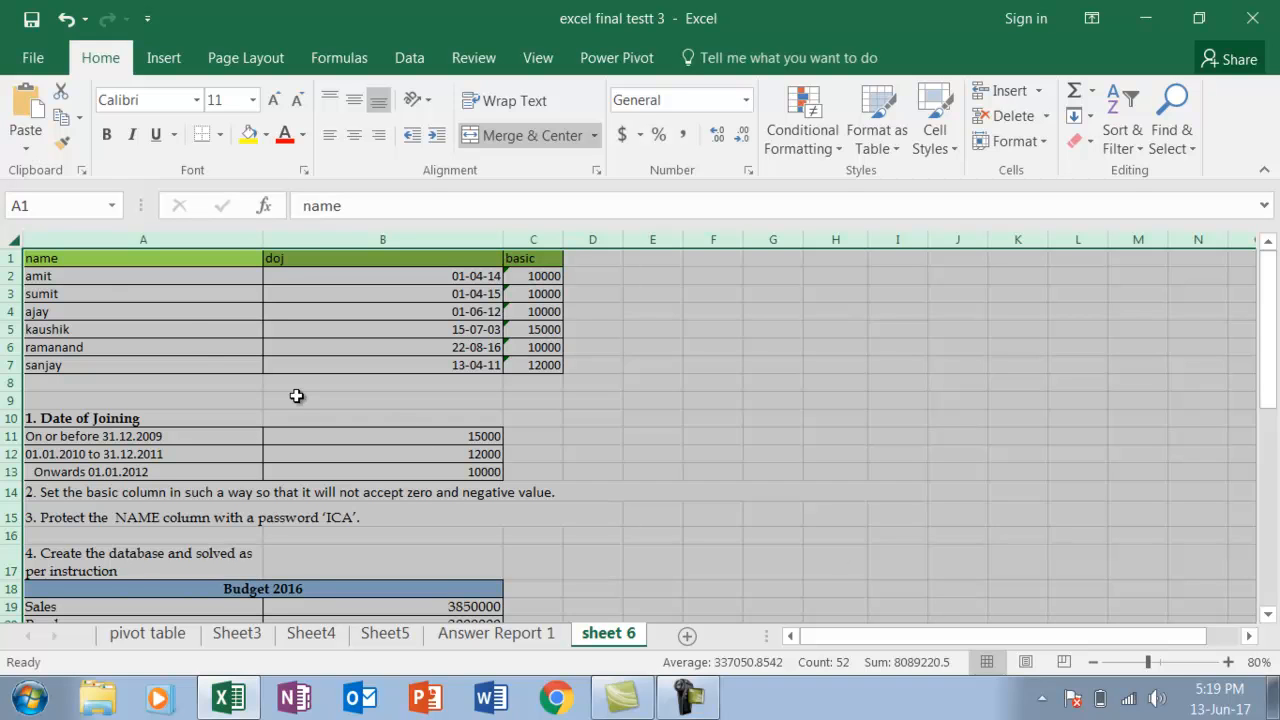
Turn on the Locked protection setting for the name column entries in A2:A7 only
{"action": "left_click", "coordinate": [112, 284]}
{"action": "left_click_drag", "start_coordinate": [112, 284], "coordinate": [110, 362]}
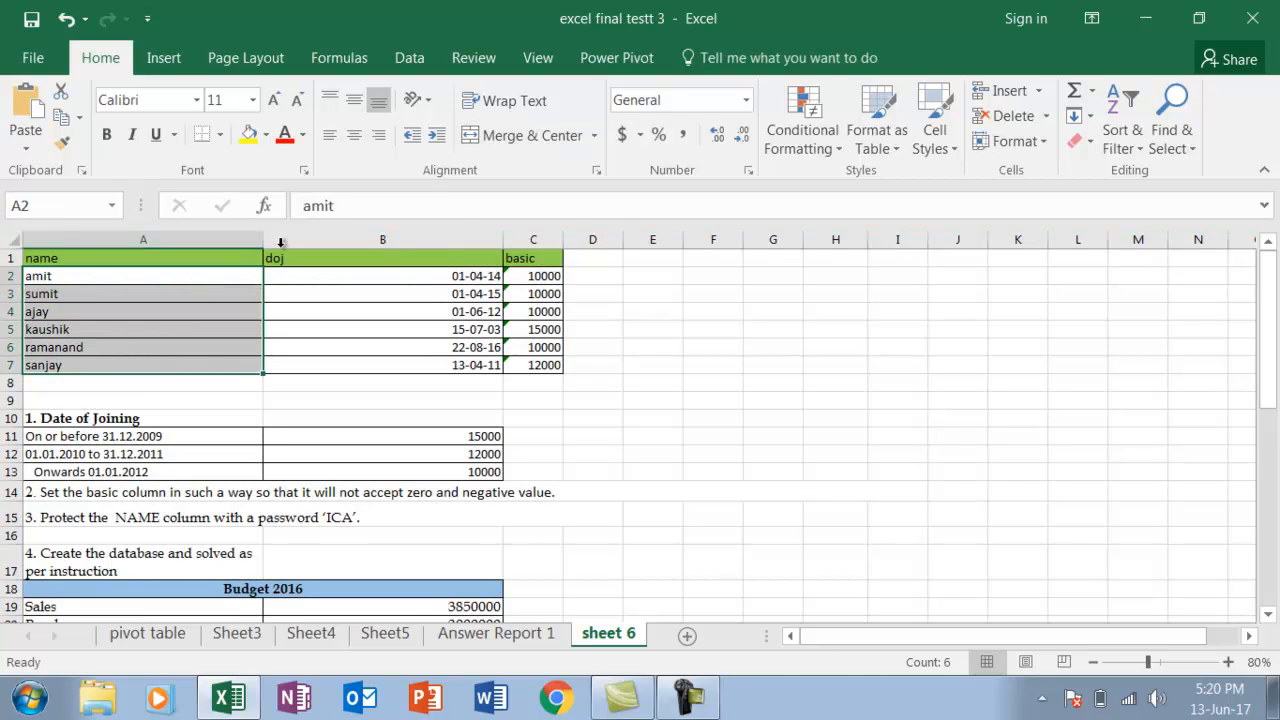
{"action": "left_click", "coordinate": [748, 176]}
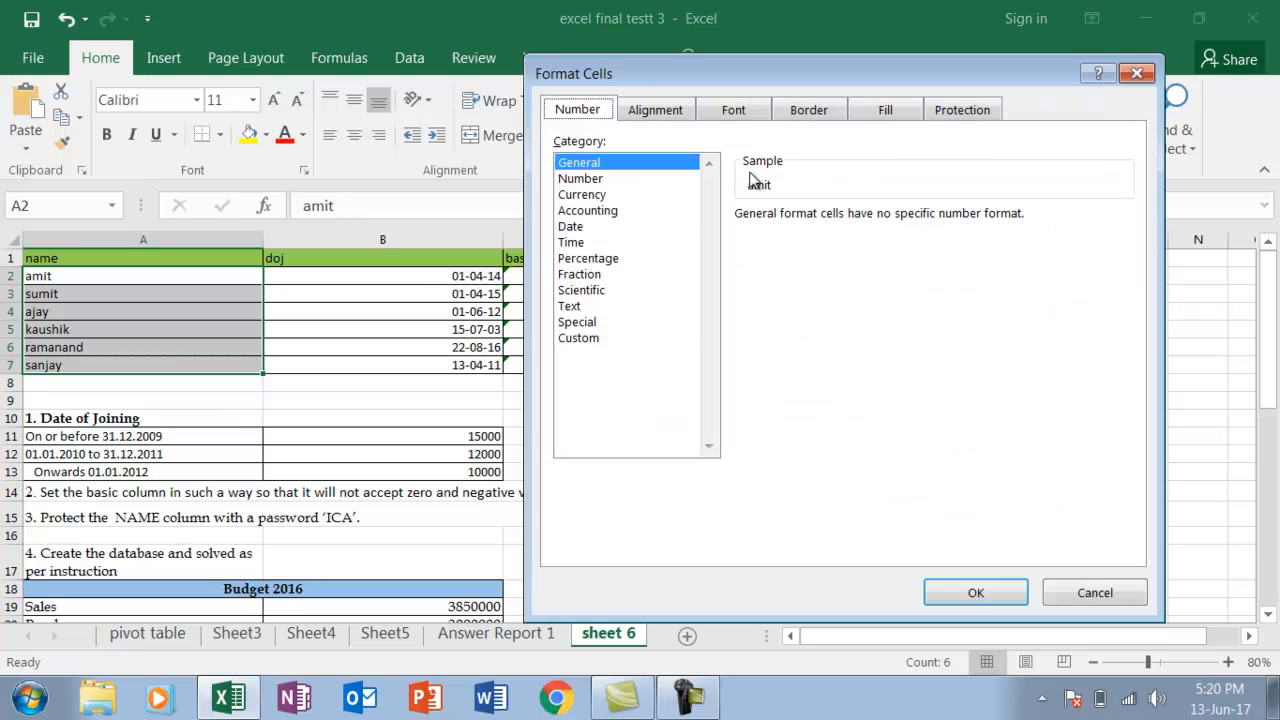
{"action": "left_click", "coordinate": [980, 112]}
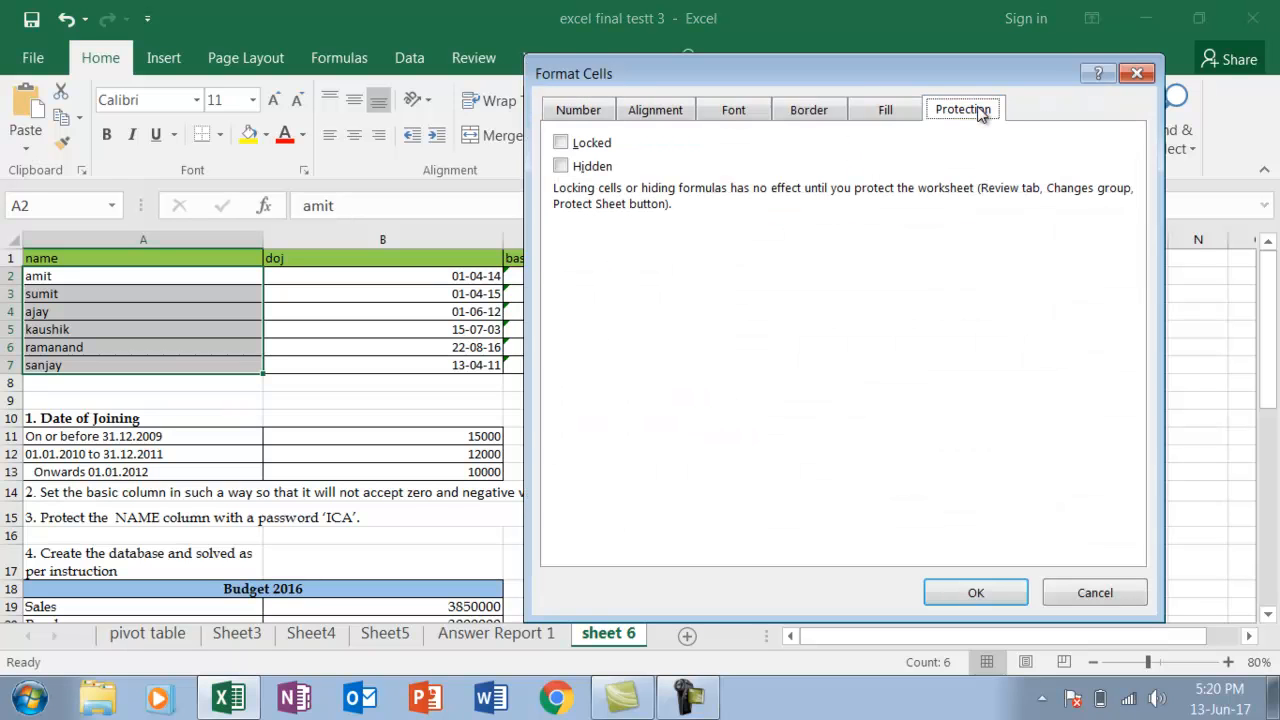
{"action": "left_click", "coordinate": [561, 143]}
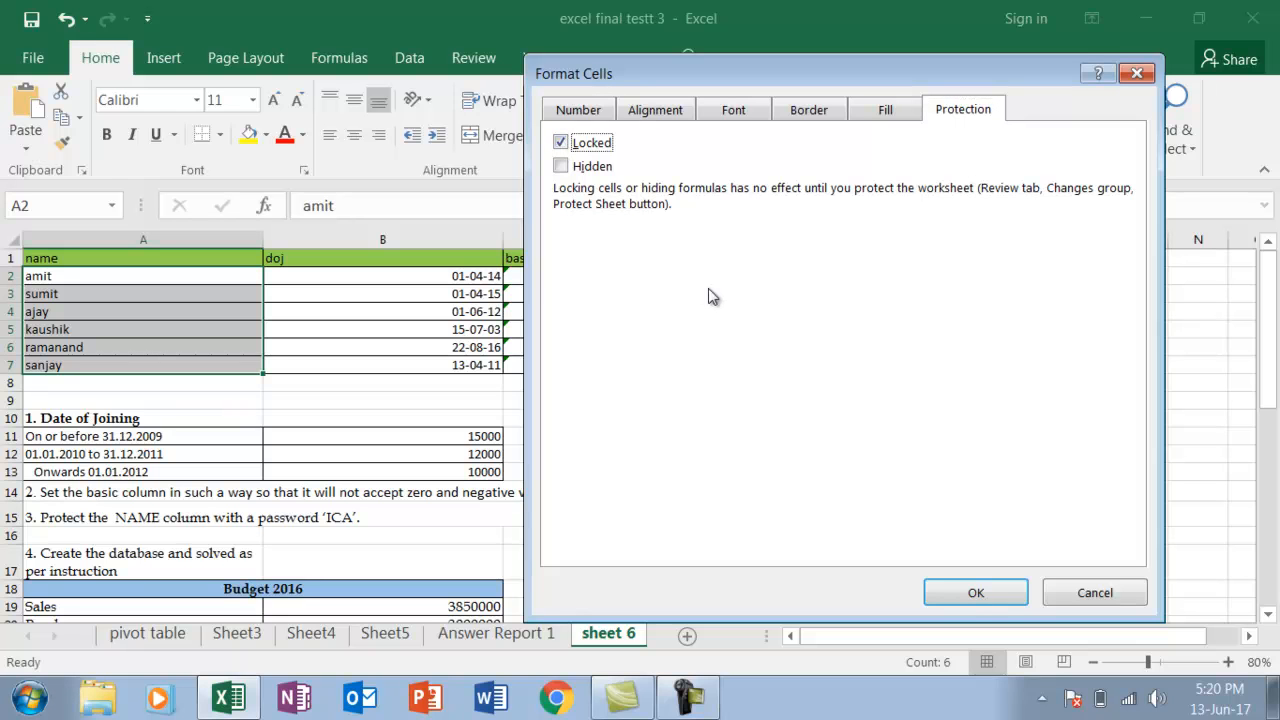
{"action": "left_click", "coordinate": [975, 595]}
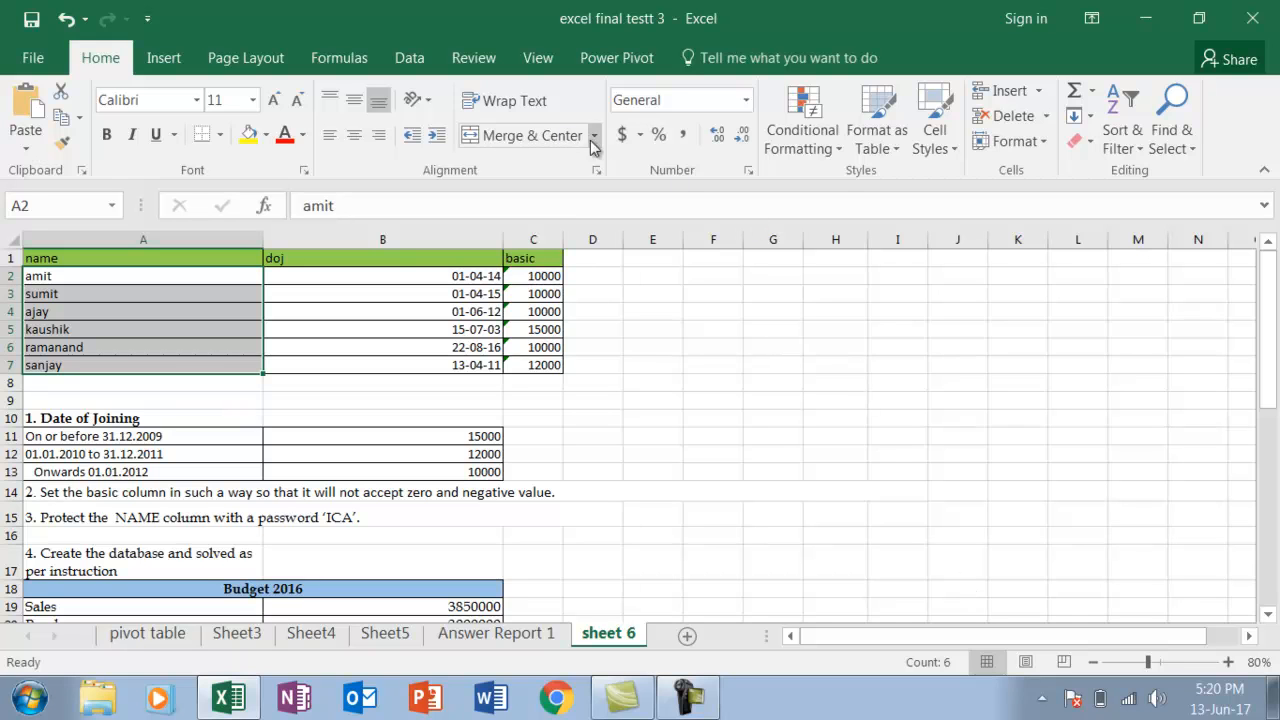
Protect sheet 6 with the password required by question 3, keeping the default permissions, and re-enter the password to confirm
{"action": "left_click", "coordinate": [473, 58]}
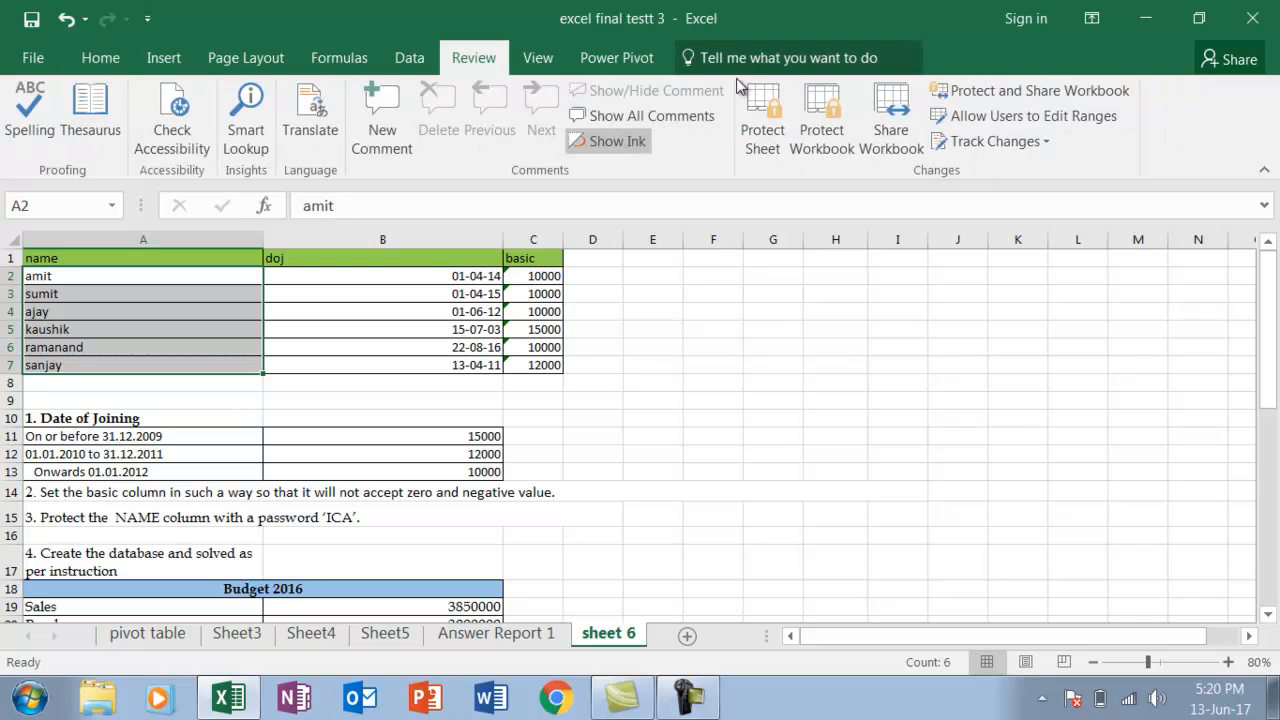
{"action": "left_click", "coordinate": [766, 124]}
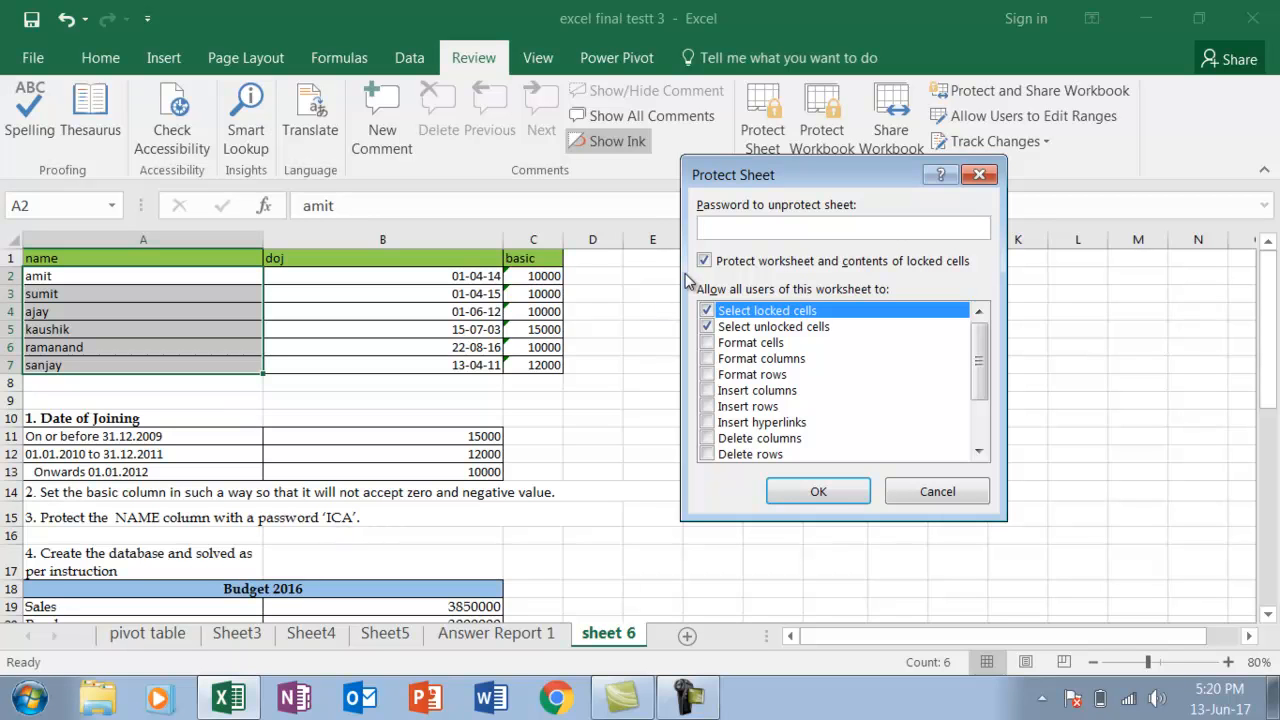
{"action": "type", "text": "ICA"}
{"action": "left_click", "coordinate": [818, 491]}
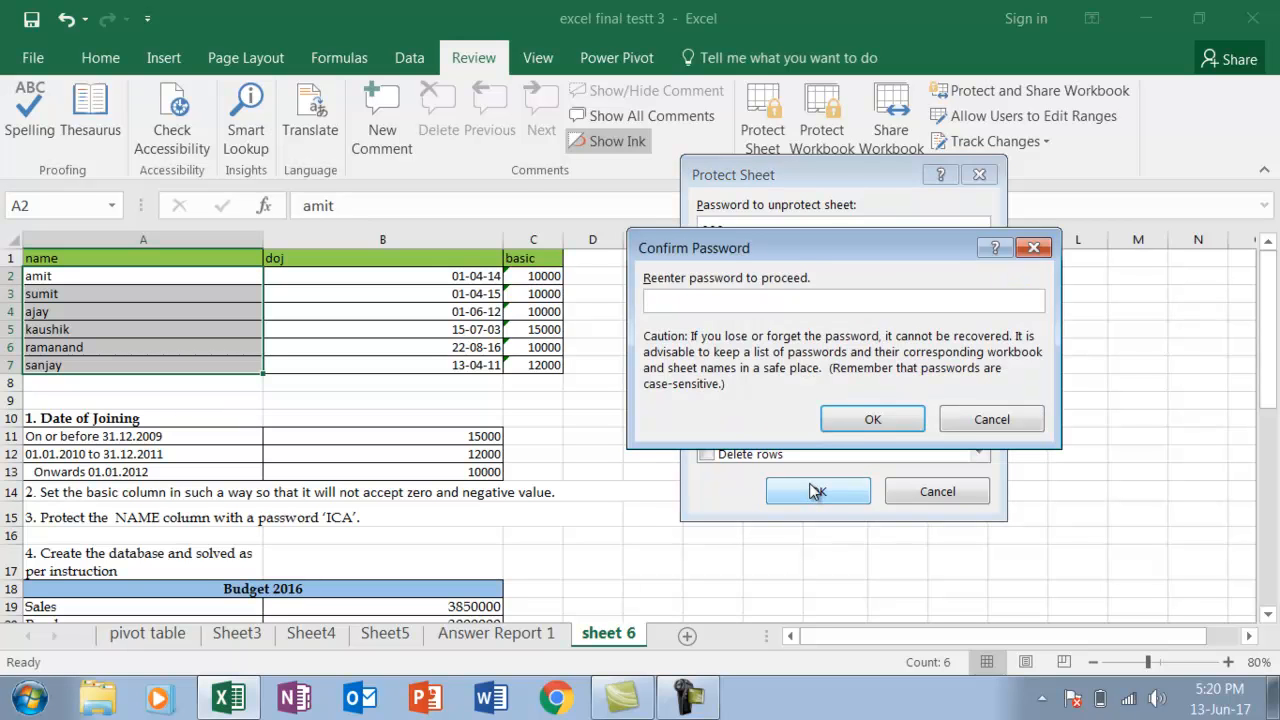
{"action": "type", "text": "C"}
{"action": "left_click", "coordinate": [893, 420]}
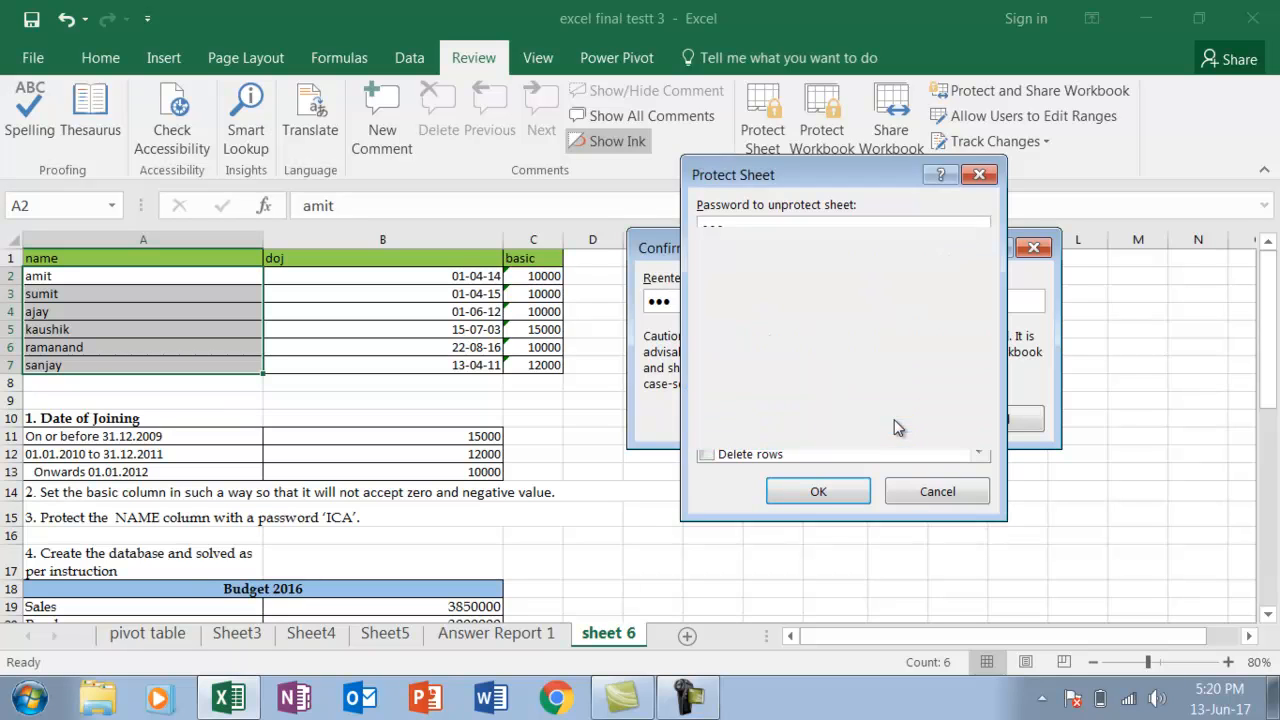
{"action": "left_click", "coordinate": [835, 472]}
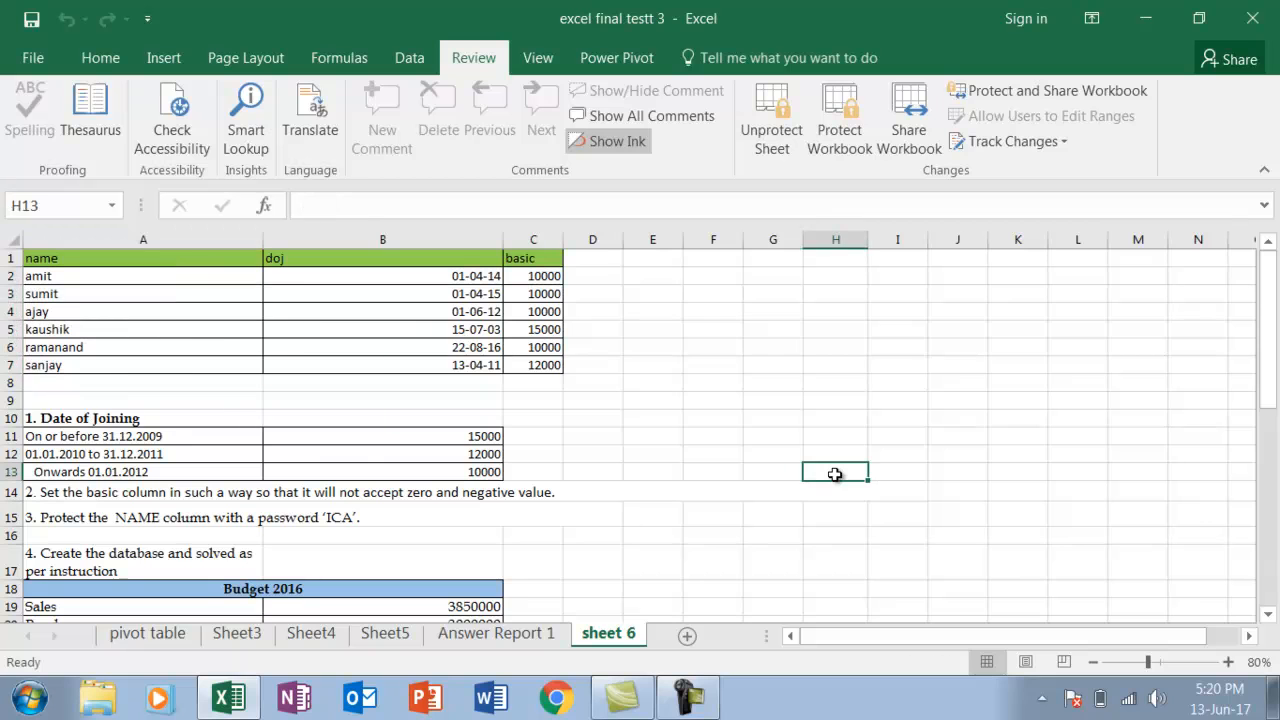
Try to edit the locked name in cell A4 to test the sheet protection
{"action": "left_click", "coordinate": [142, 311]}
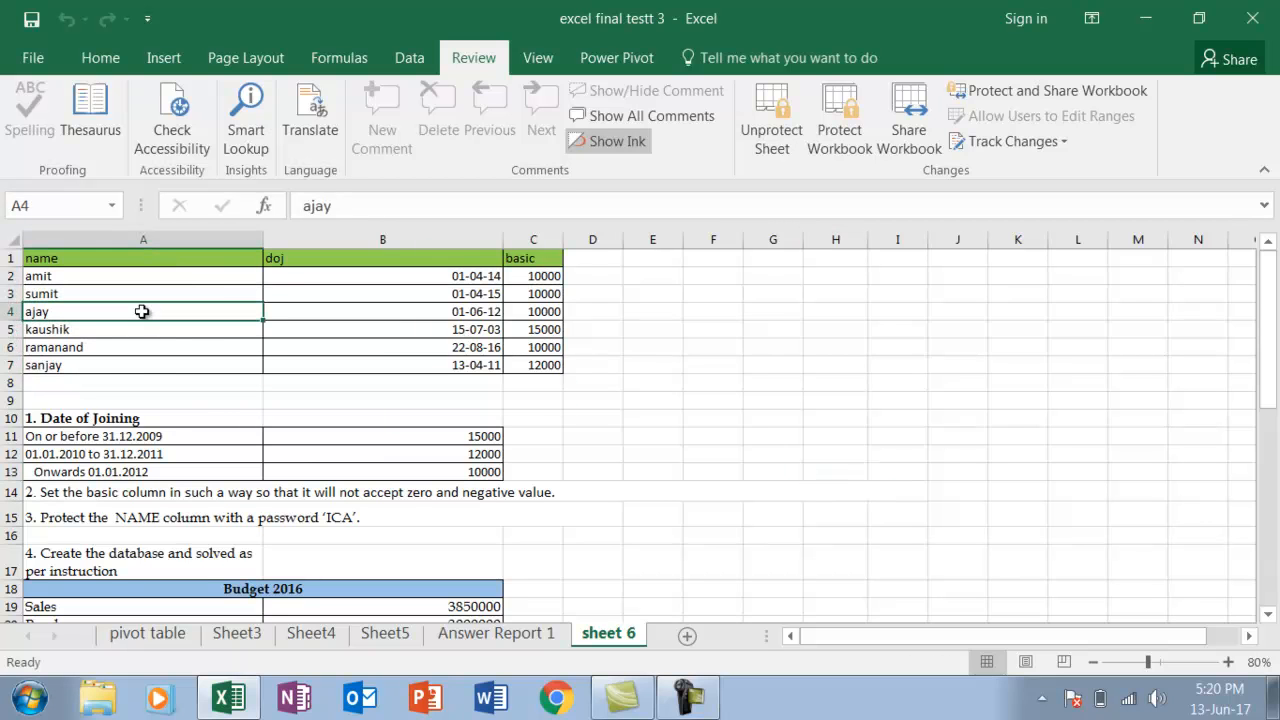
{"action": "double_click", "coordinate": [142, 311]}
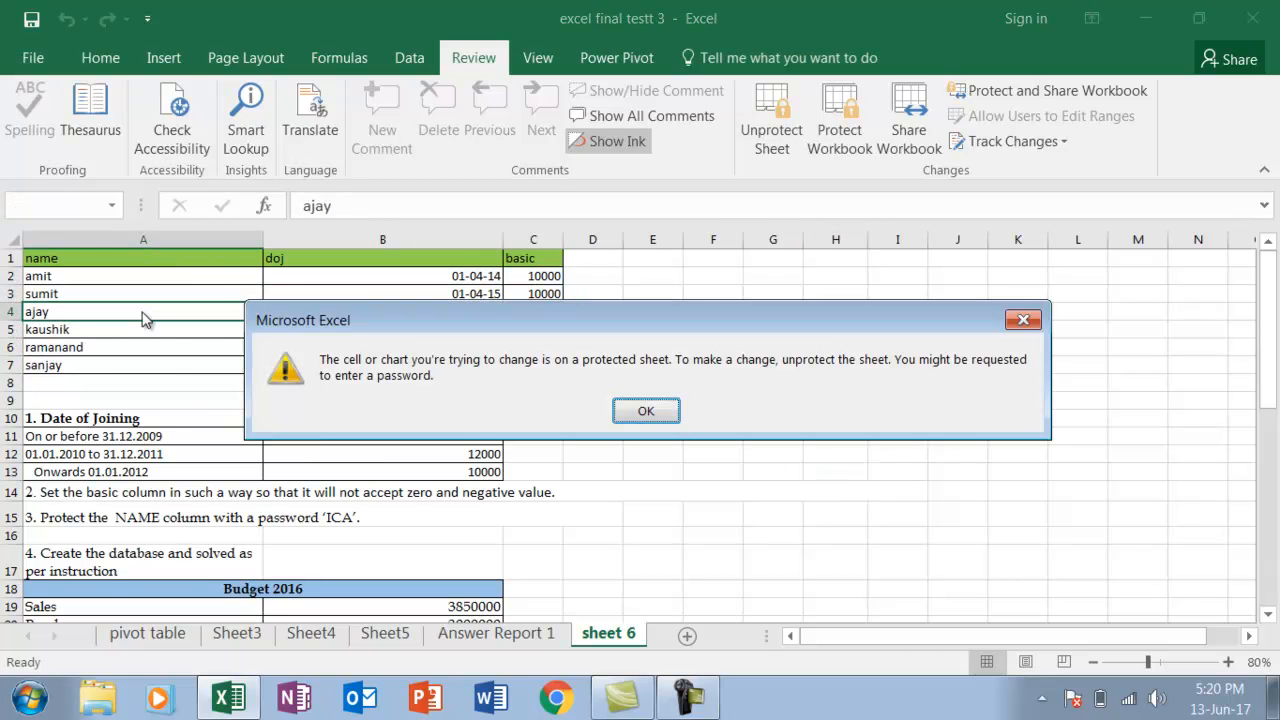
{"action": "left_click", "coordinate": [648, 411]}
Test that unlocked cells remain editable by entering gfdg in E8 and grd in E11
{"action": "left_click", "coordinate": [659, 381]}
{"action": "type", "text": "gf"}
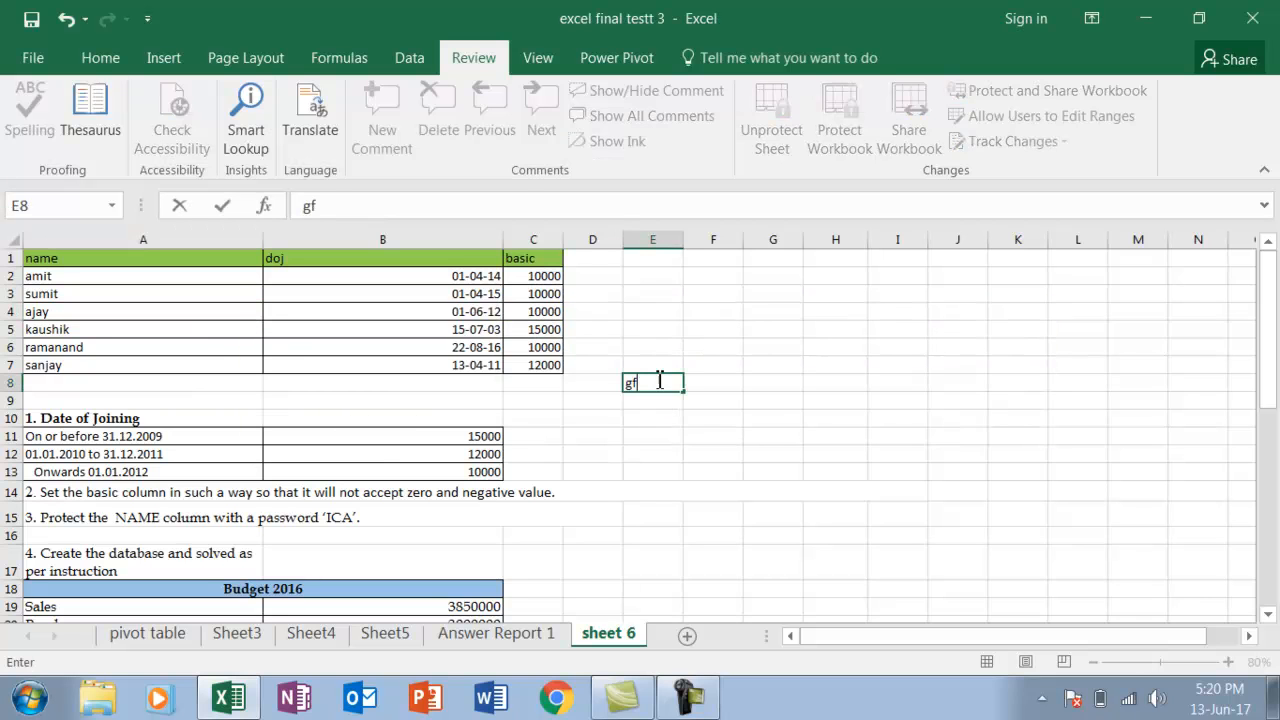
{"action": "type", "text": "dg"}
{"action": "left_click", "coordinate": [651, 430]}
{"action": "type", "text": "grd"}
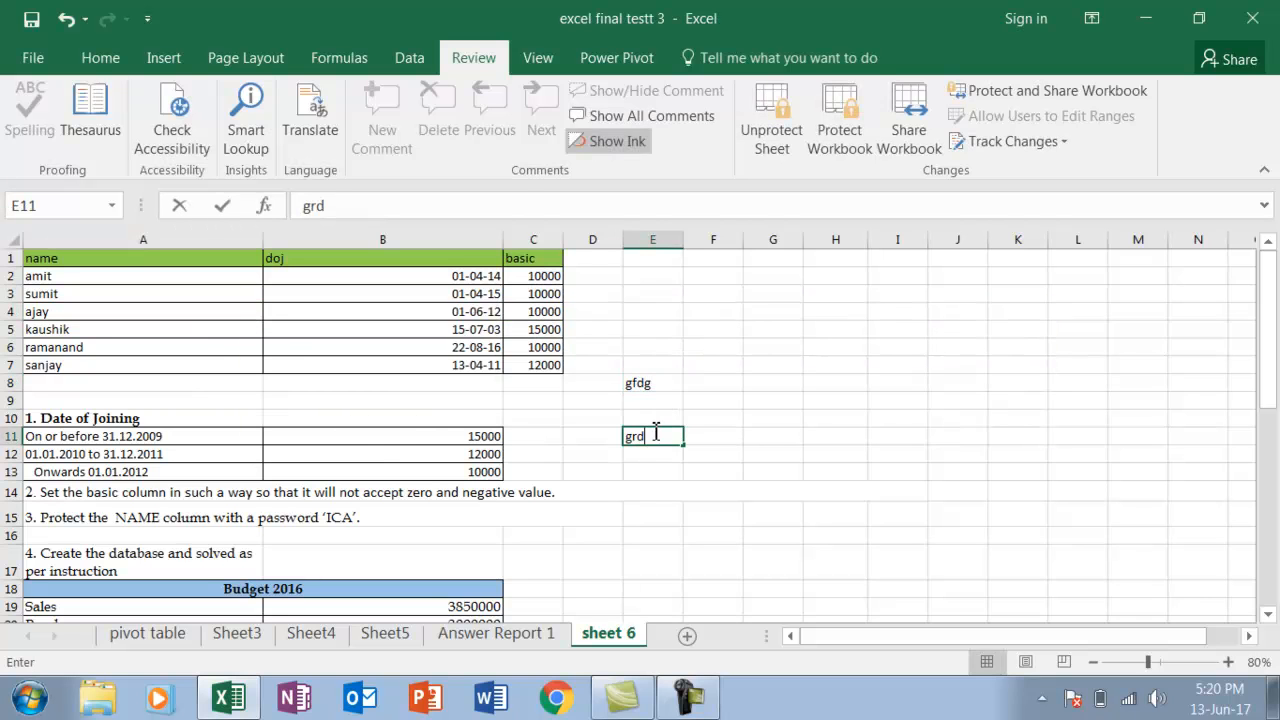
{"action": "left_click", "coordinate": [383, 437]}
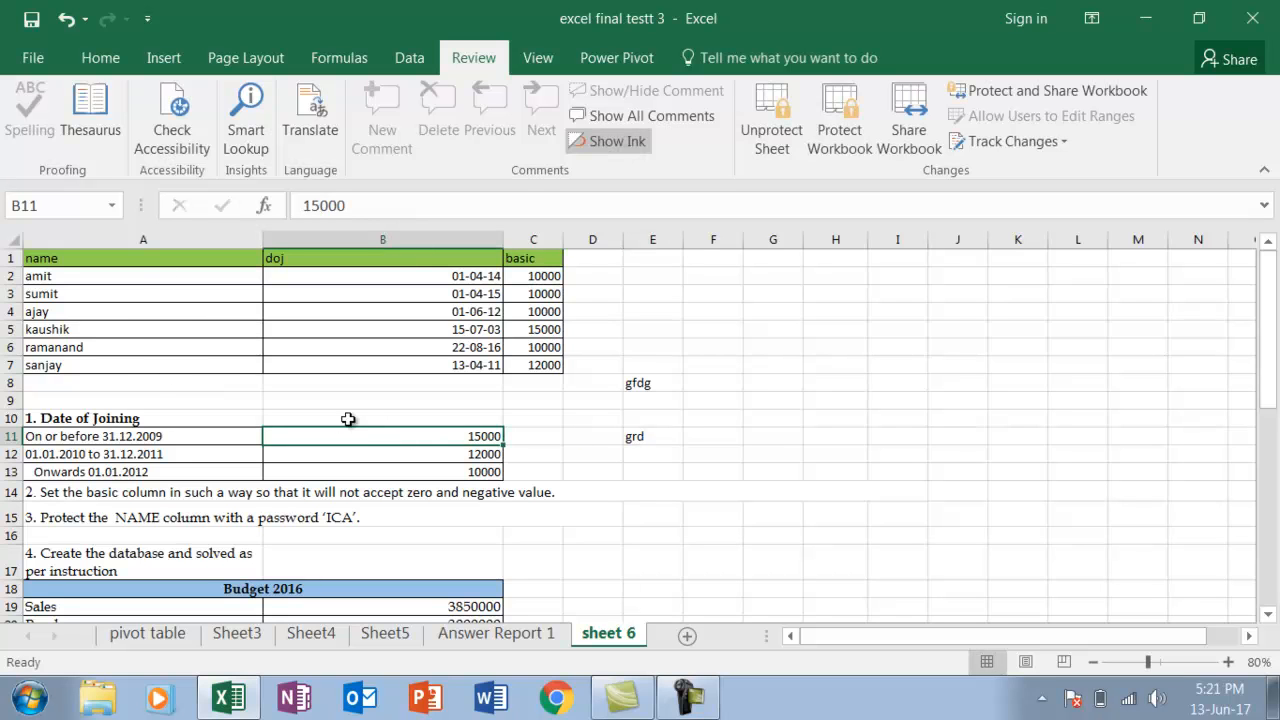
{"action": "left_click", "coordinate": [559, 470]}
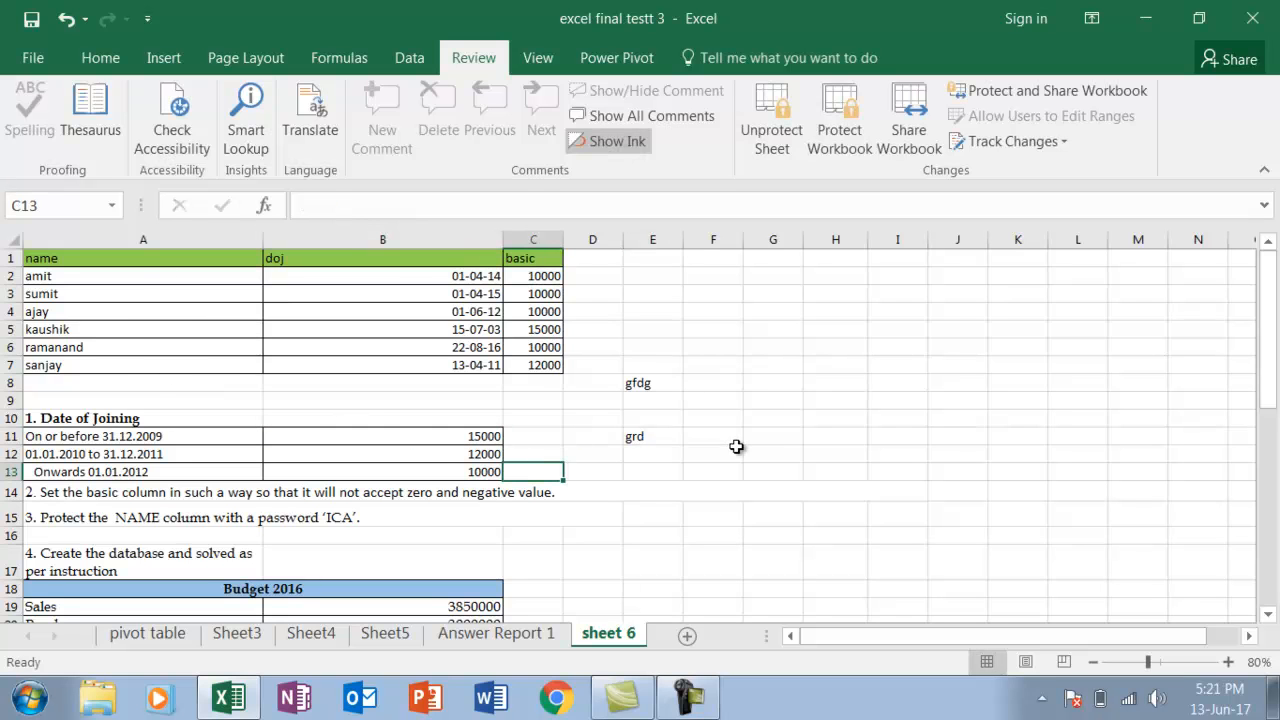
{"action": "left_click", "coordinate": [692, 698]}
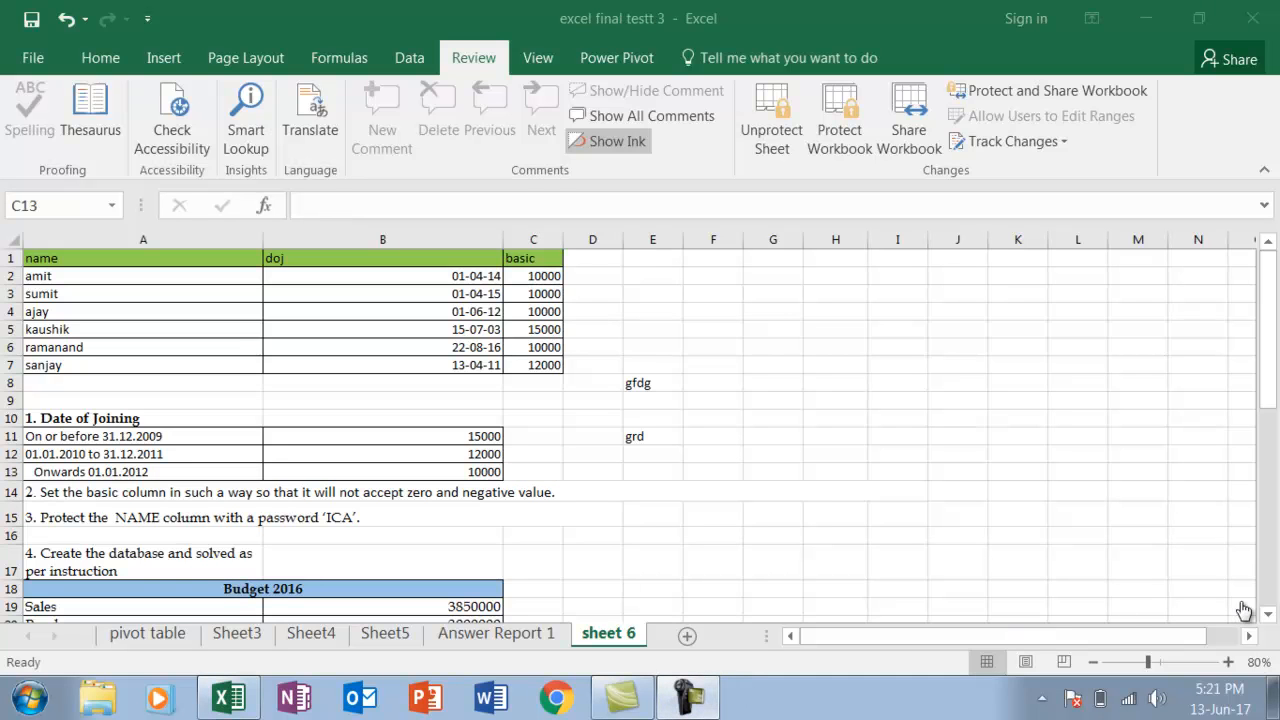